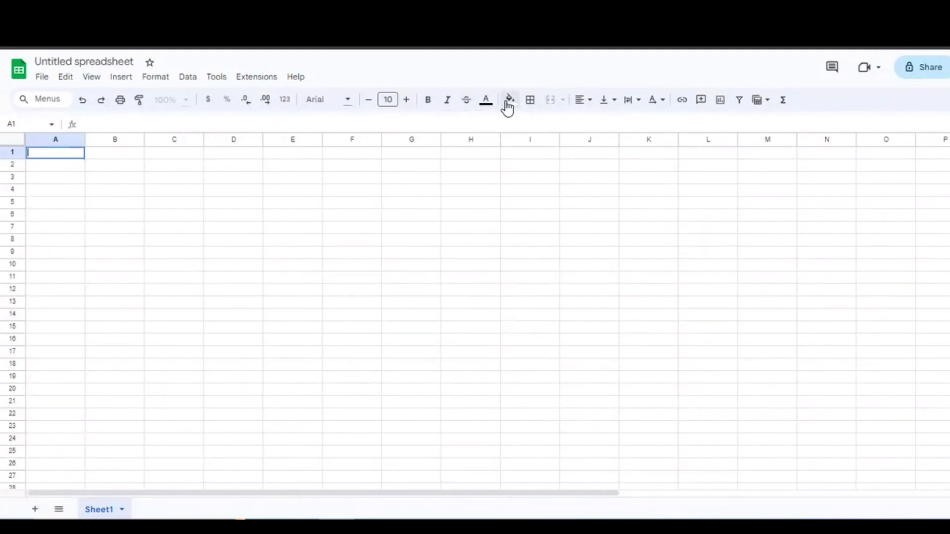
pyautogui.click(529, 102)
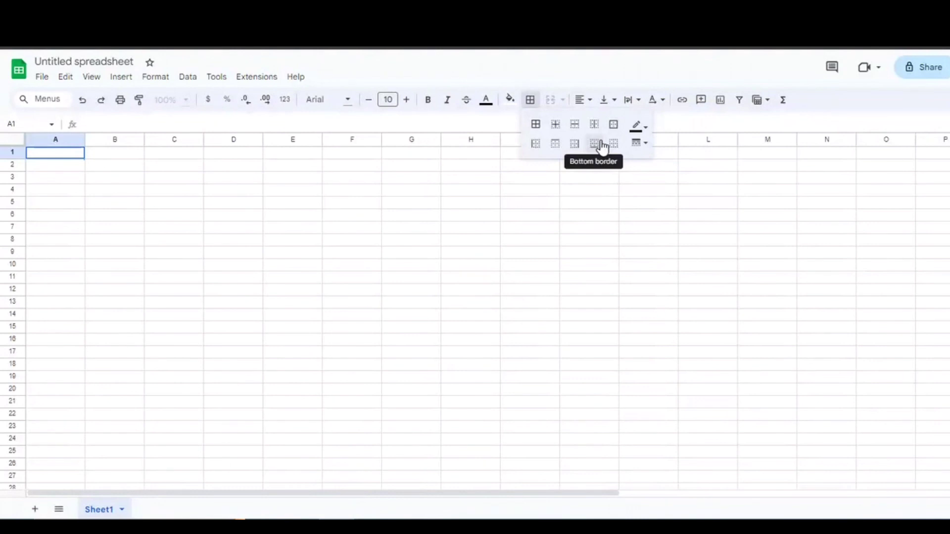
pyautogui.click(552, 101)
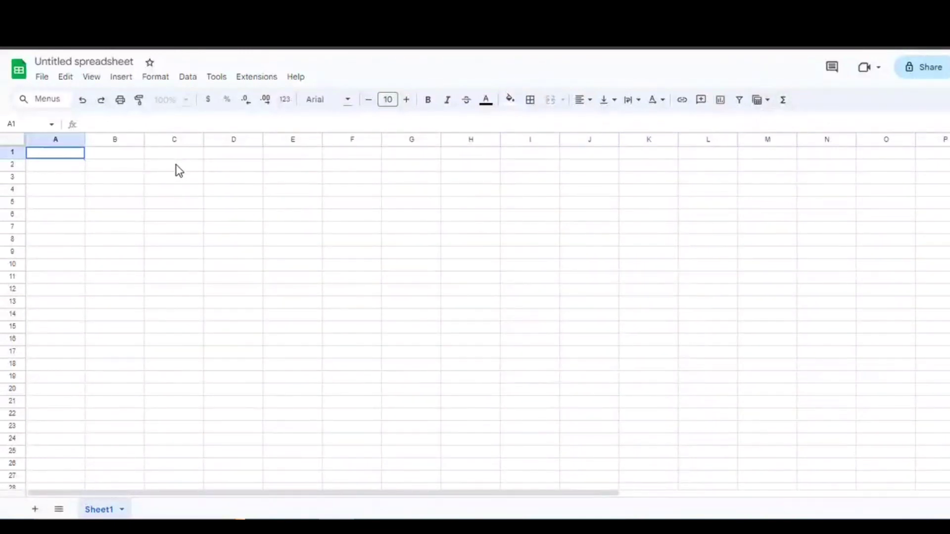
# - Merge cells C2:F2 as a trial and undo the merge
pyautogui.moveTo(179, 170); pyautogui.dragTo(336, 168)
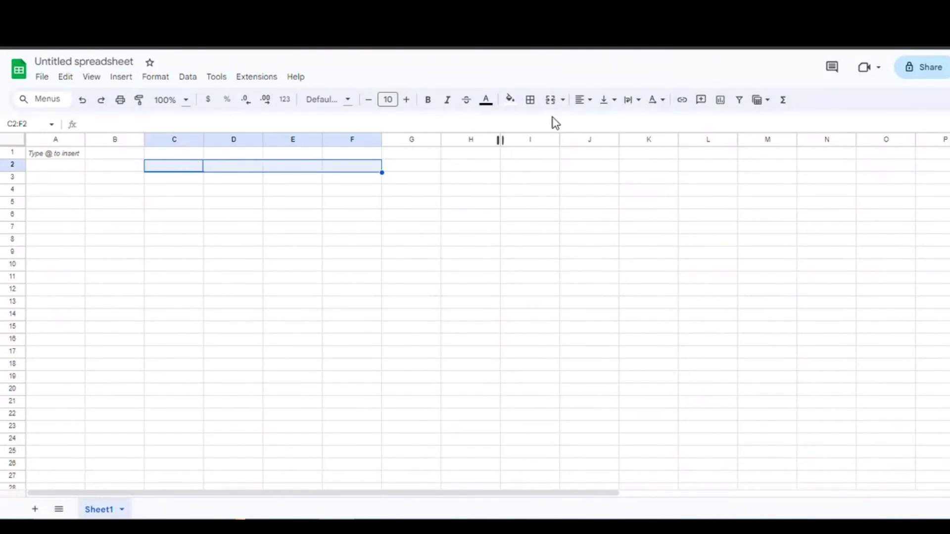
pyautogui.click(550, 100)
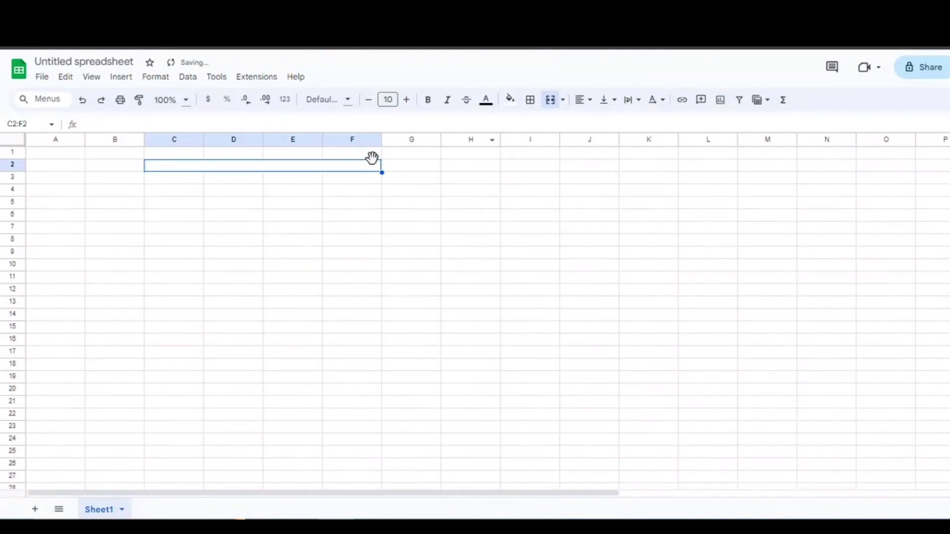
pyautogui.hotkey('ctrl', 'z')
pyautogui.hotkey('ctrl', 'y')
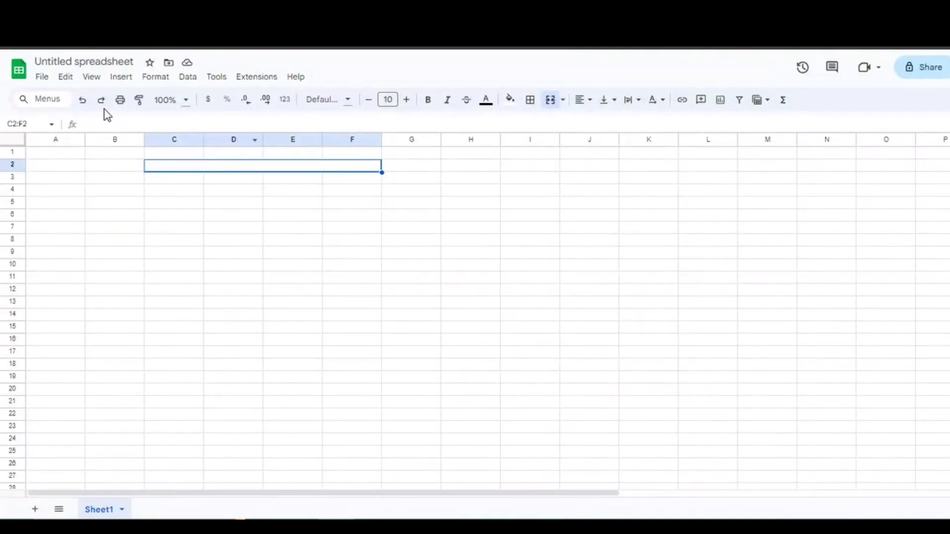
pyautogui.click(83, 100)
# - Enter a SUM formula over D2:D13 in cell C3 as a trial and undo it
pyautogui.click(182, 186)
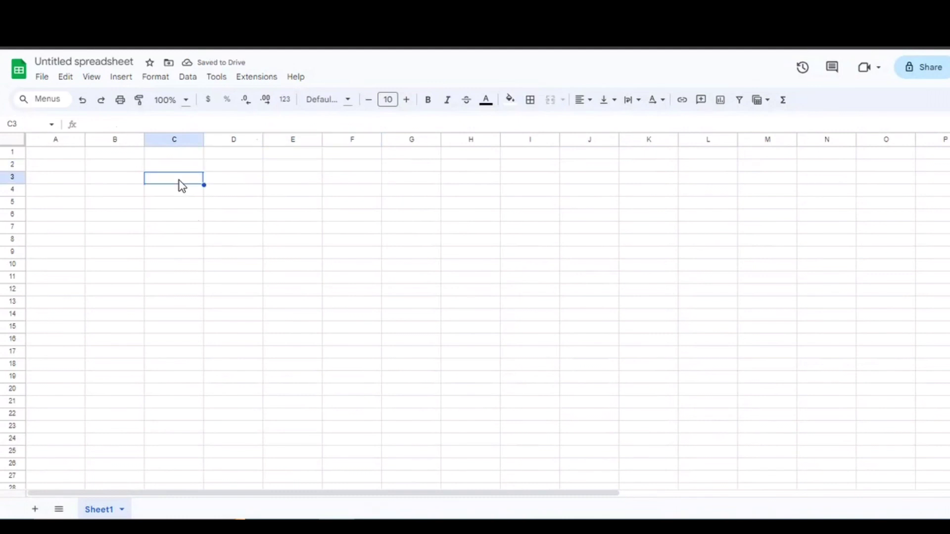
pyautogui.write('=sum')
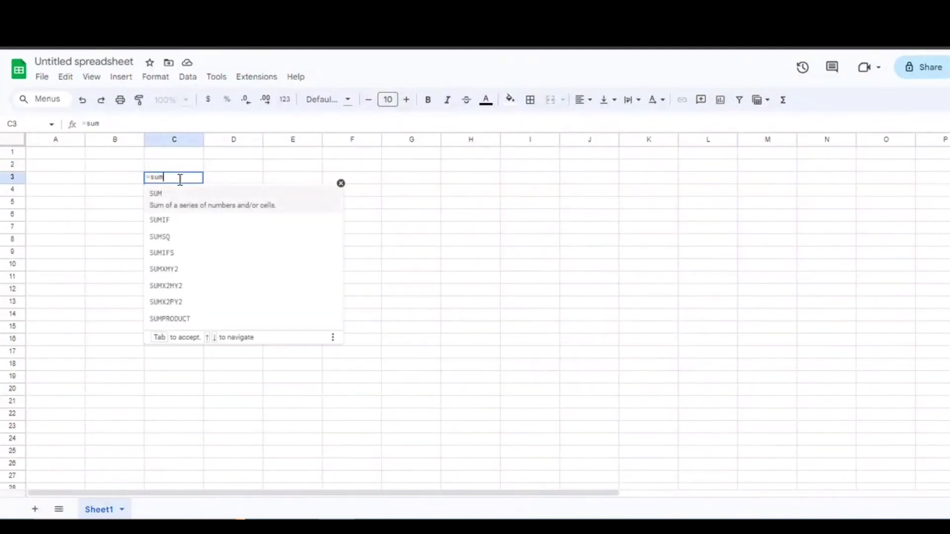
pyautogui.write('(')
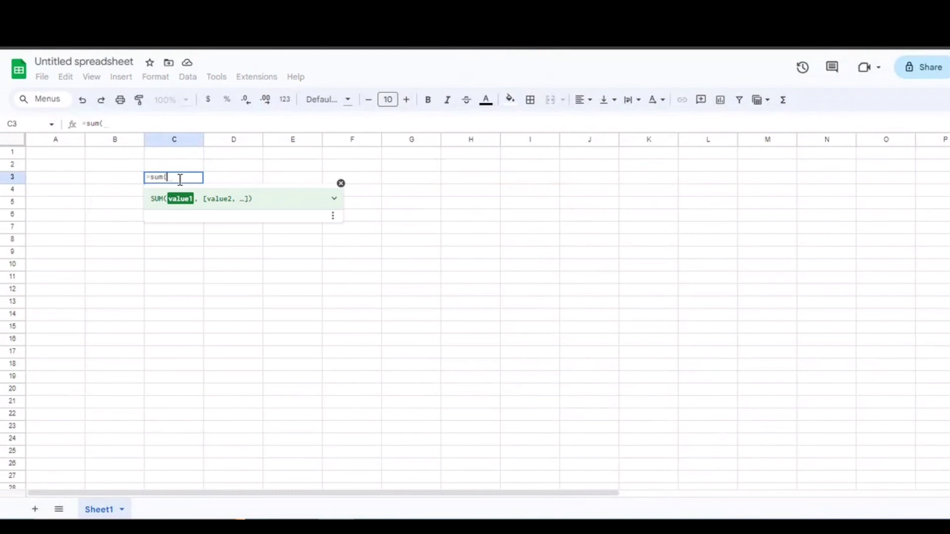
pyautogui.click(253, 167)
pyautogui.moveTo(253, 208); pyautogui.dragTo(254, 311)
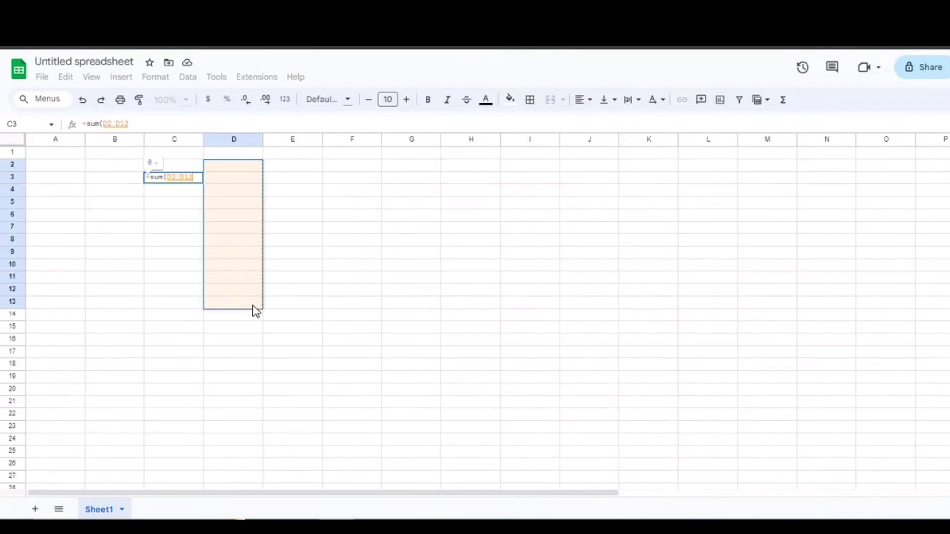
pyautogui.press('Return')
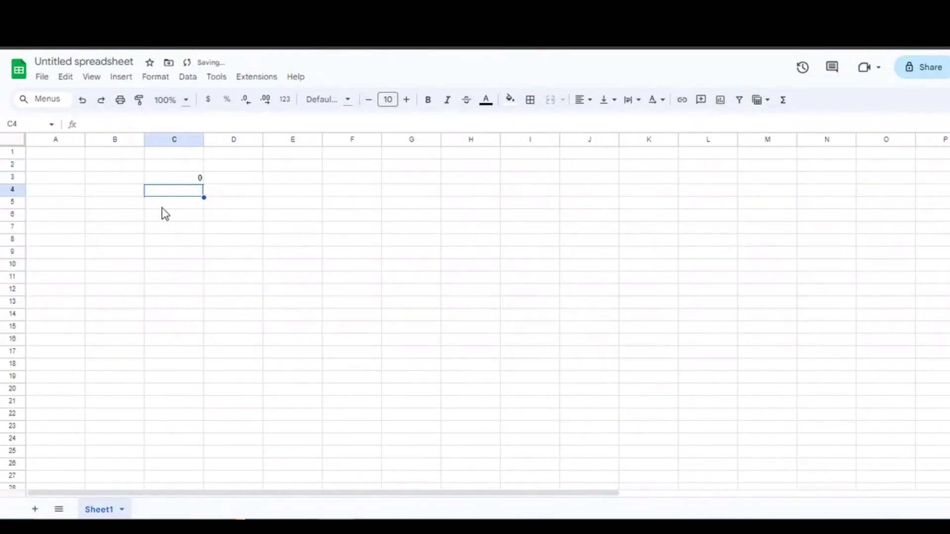
pyautogui.click(82, 100)
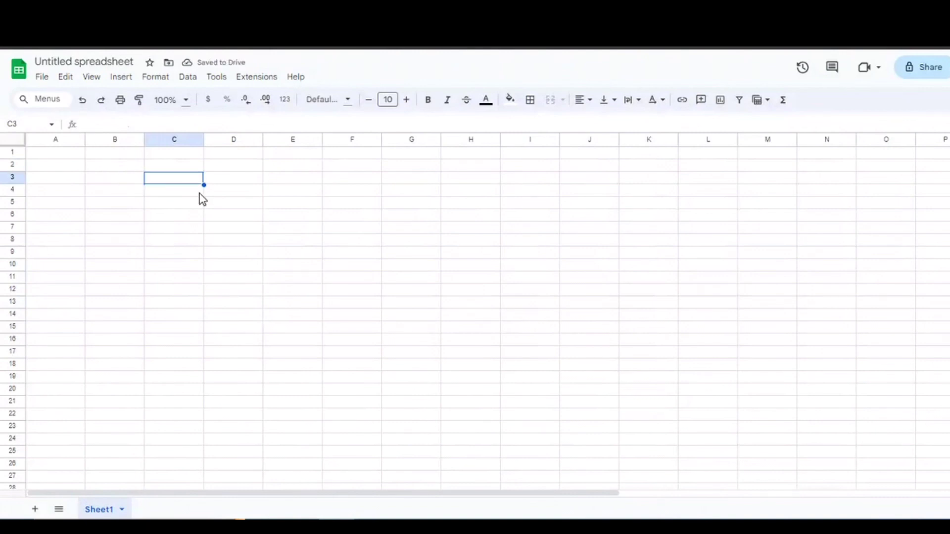
# - Enter the subtraction formula =E3-D3 in cell C3 as a trial and clear the cell
pyautogui.write('=')
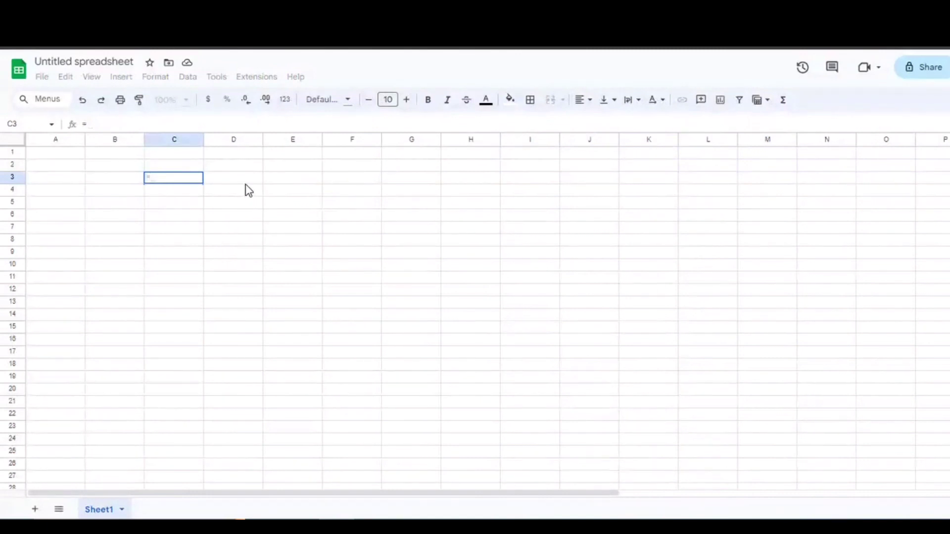
pyautogui.click(292, 174)
pyautogui.write('-')
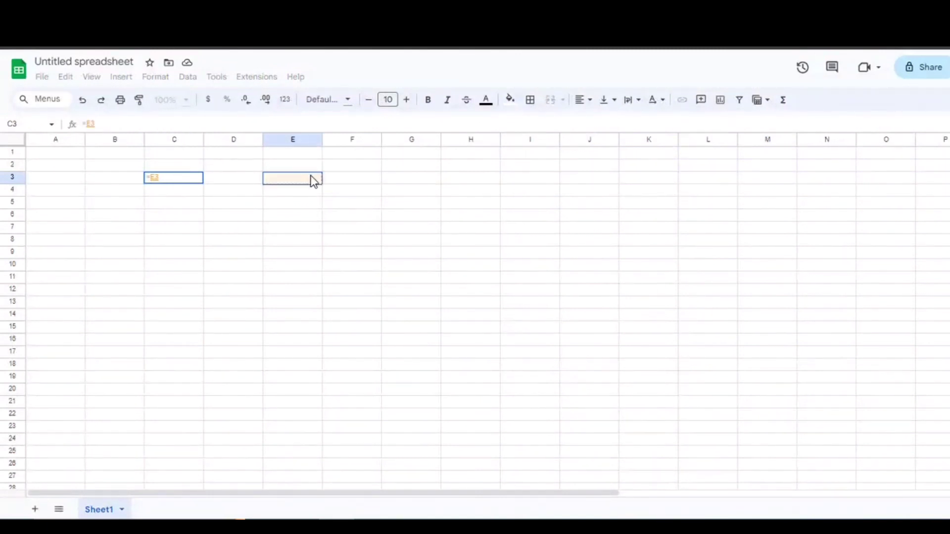
pyautogui.click(243, 186)
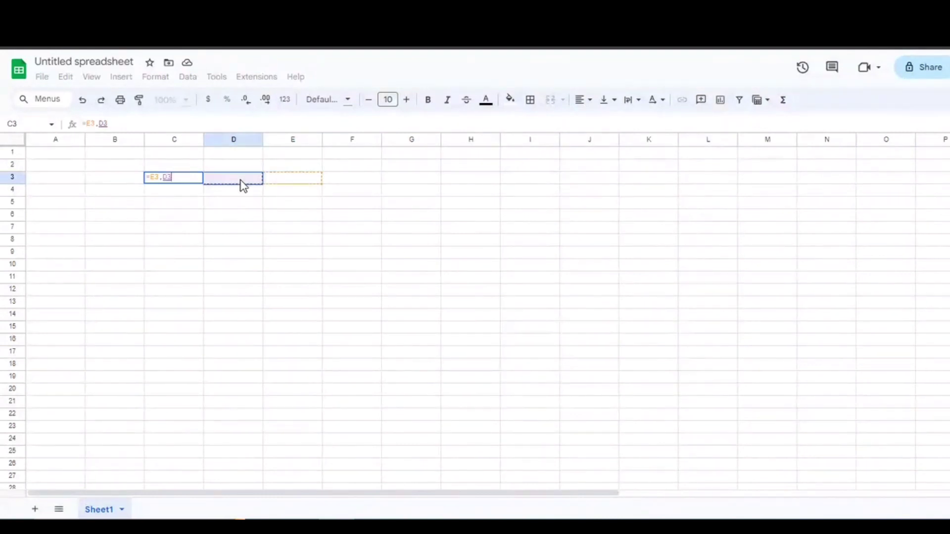
pyautogui.click(162, 177)
pyautogui.press('BackSpace')
pyautogui.write('-')
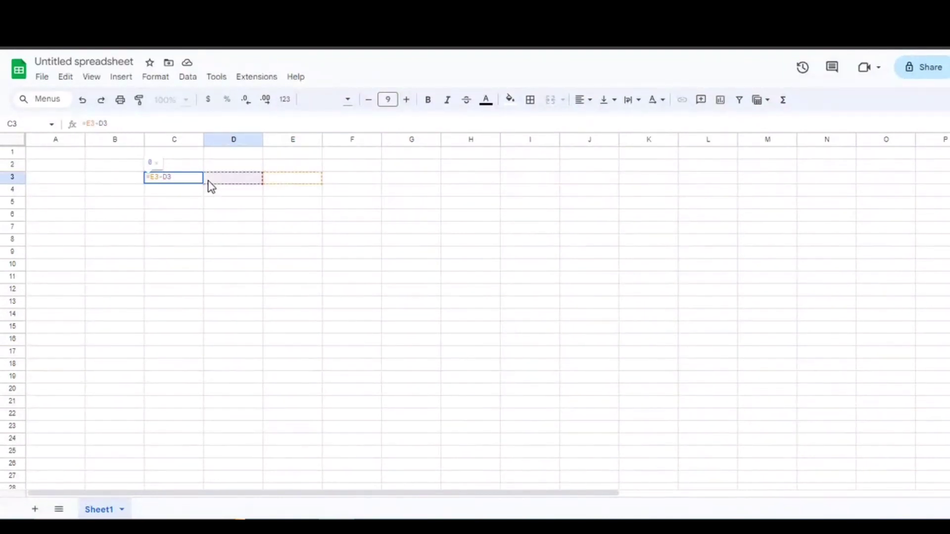
pyautogui.press('Return')
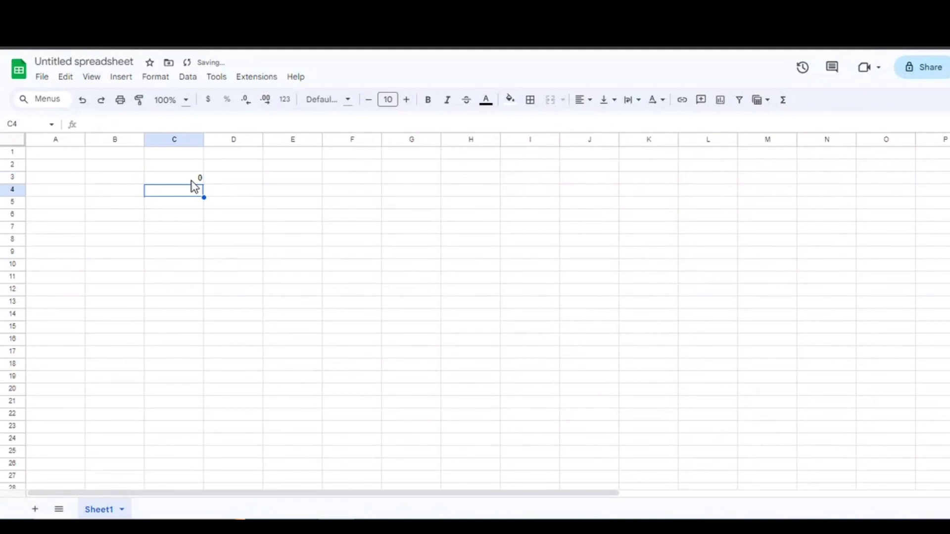
pyautogui.click(192, 181)
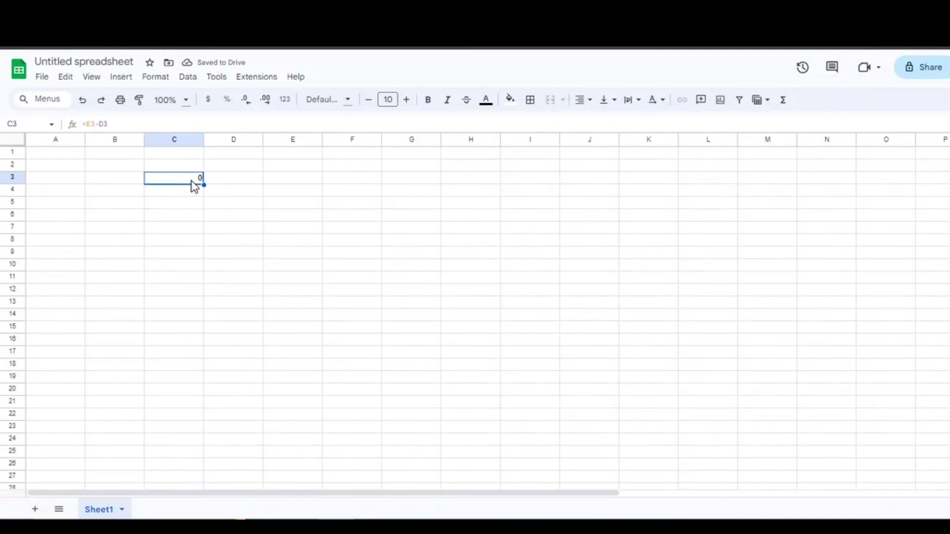
pyautogui.press('Delete')
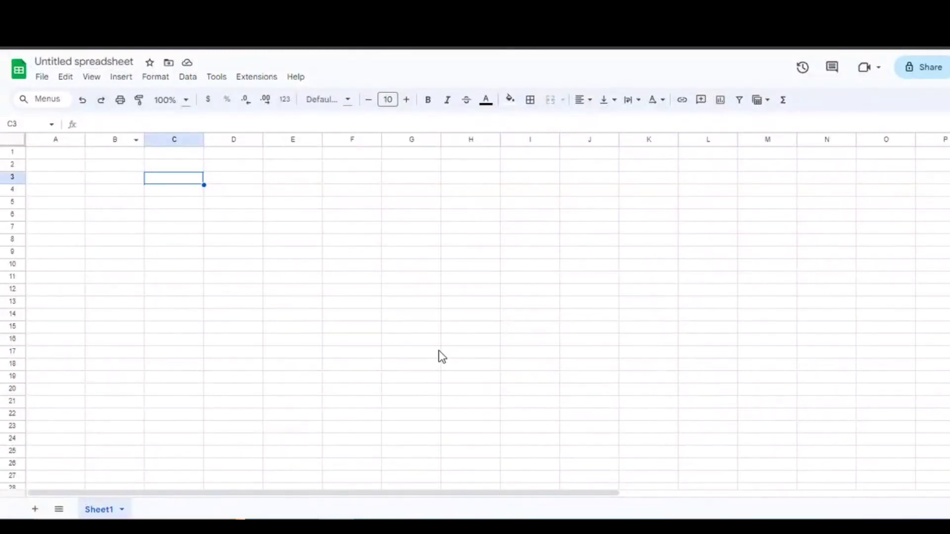
# - Try the 50% sheet zoom and return the zoom to 100%
pyautogui.click(186, 100)
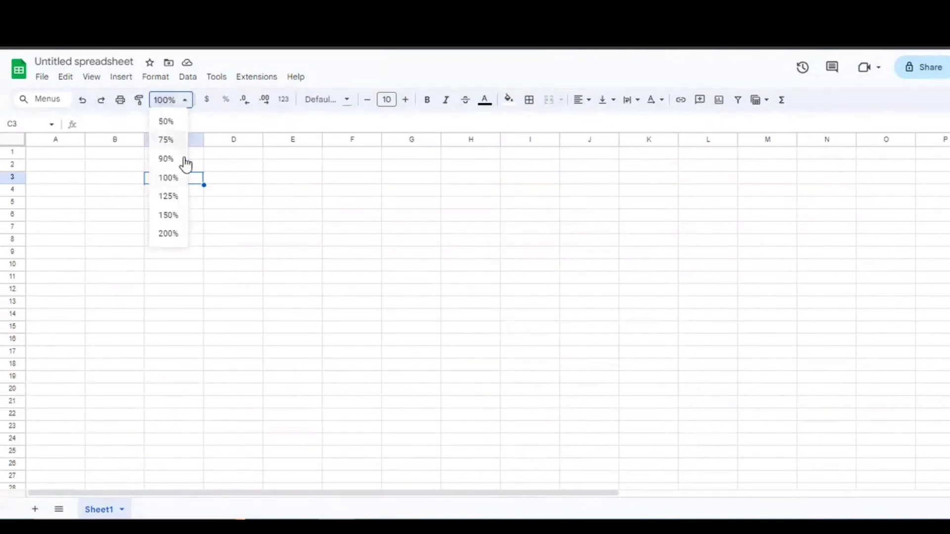
pyautogui.click(173, 121)
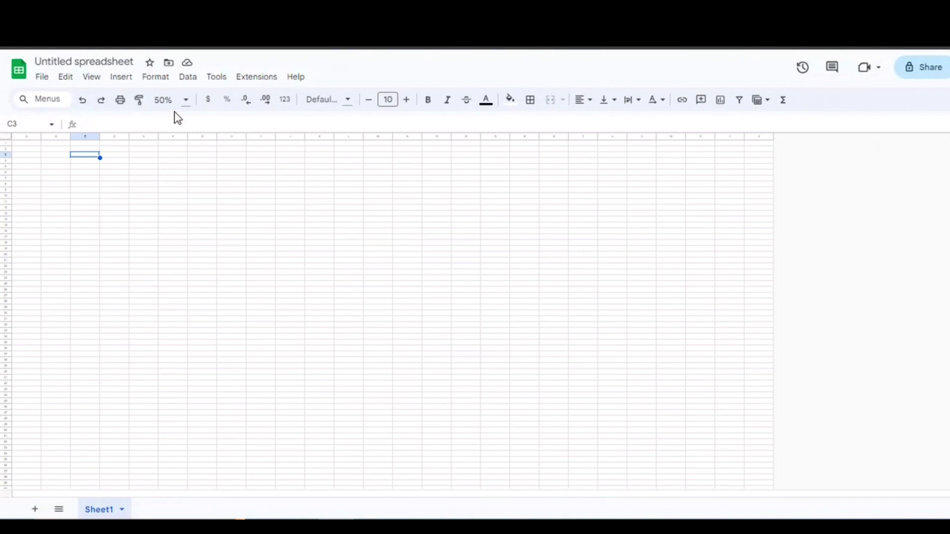
pyautogui.click(175, 100)
pyautogui.click(172, 176)
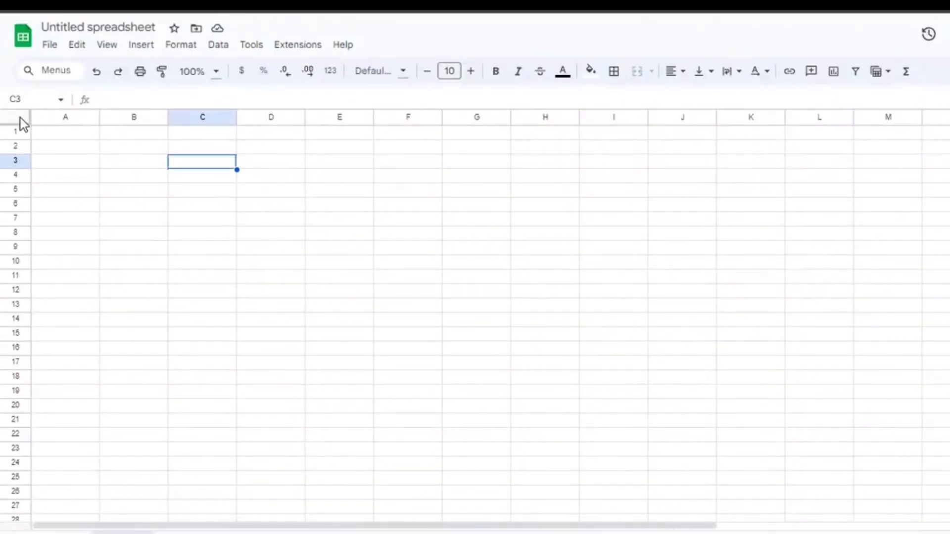
# - Apply white borders to all cells of the entire sheet so the gridlines are hidden
pyautogui.click(19, 117)
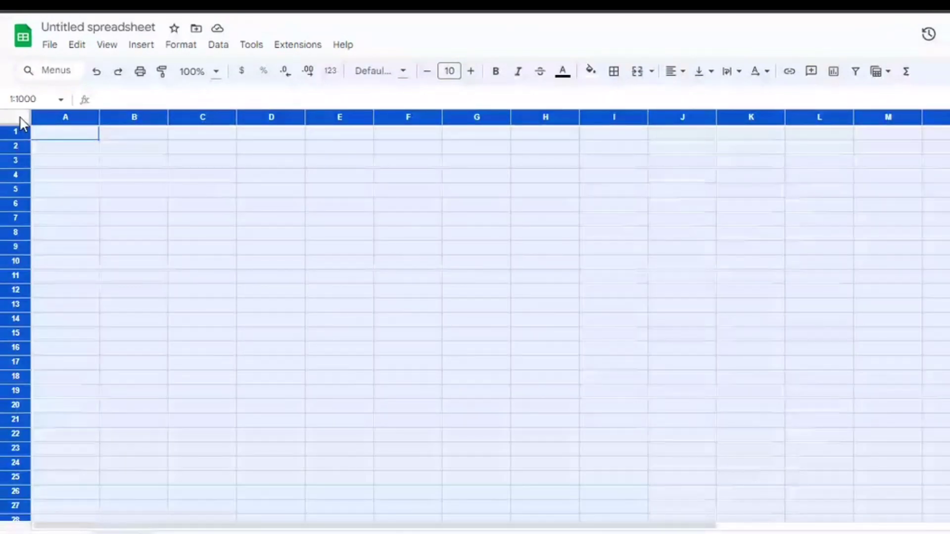
pyautogui.click(590, 74)
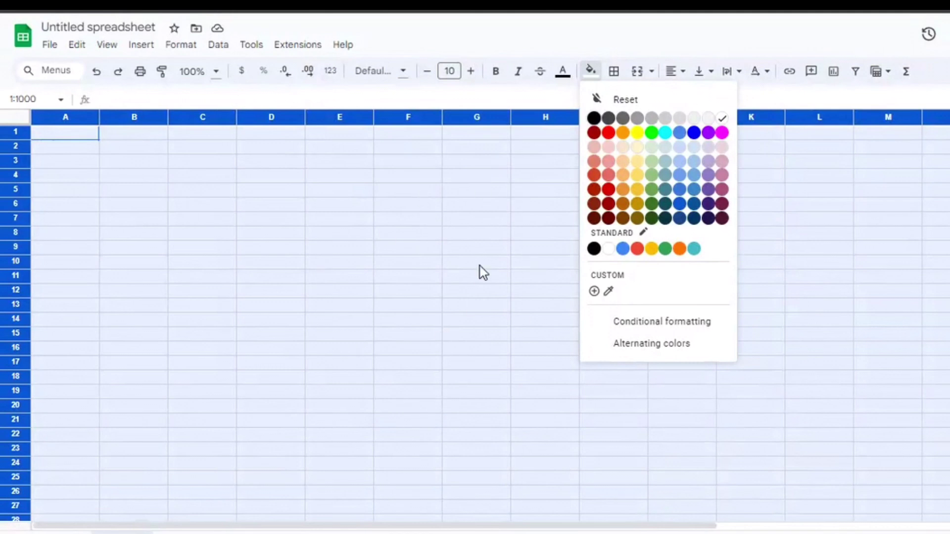
pyautogui.click(621, 75)
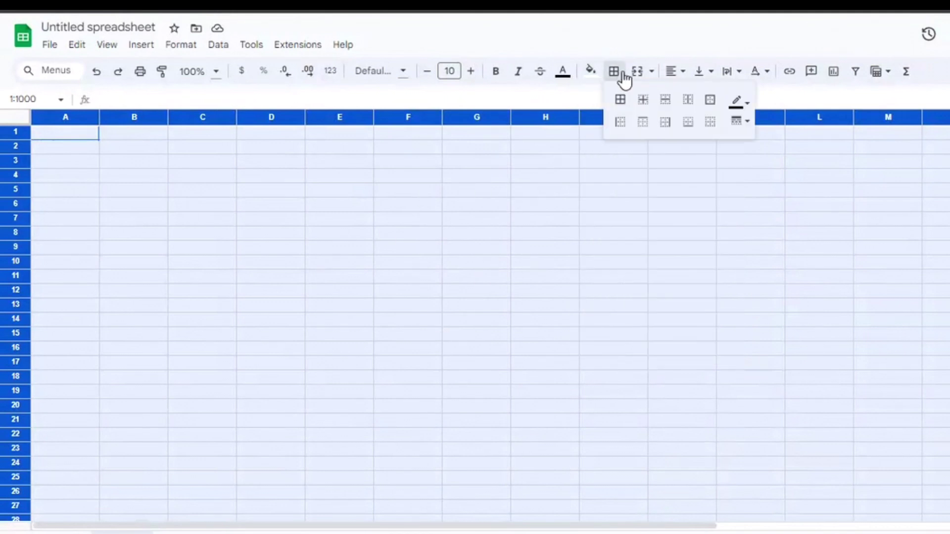
pyautogui.click(740, 102)
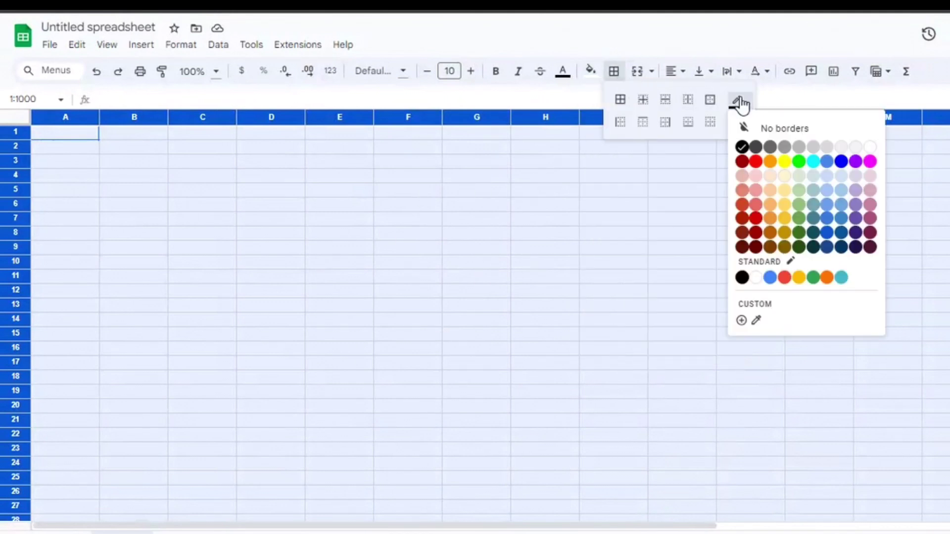
pyautogui.click(870, 147)
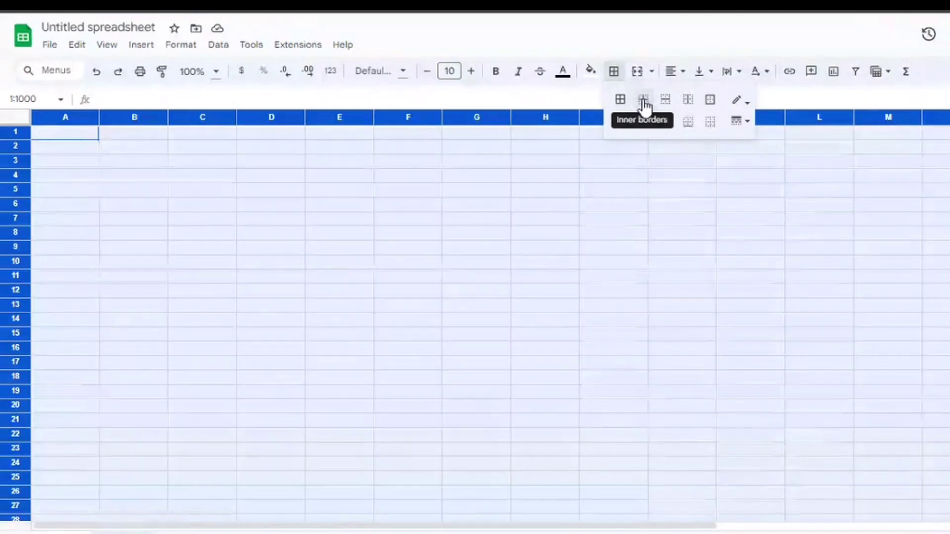
pyautogui.click(618, 105)
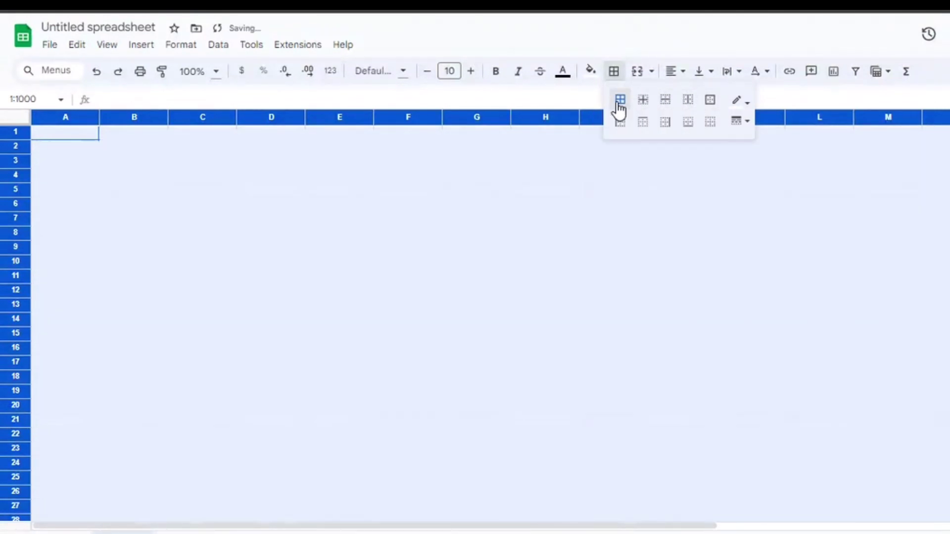
pyautogui.click(386, 318)
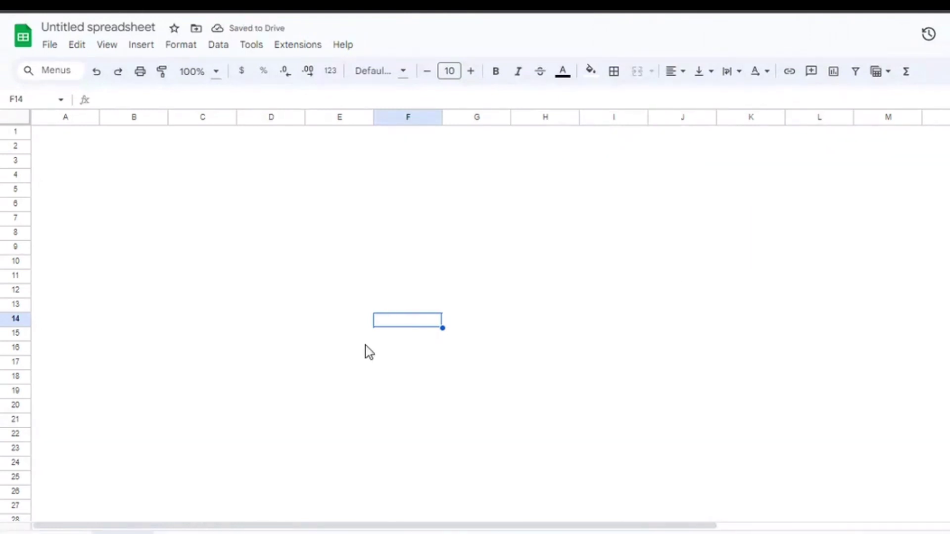
pyautogui.moveTo(280, 210); pyautogui.dragTo(893, 384)
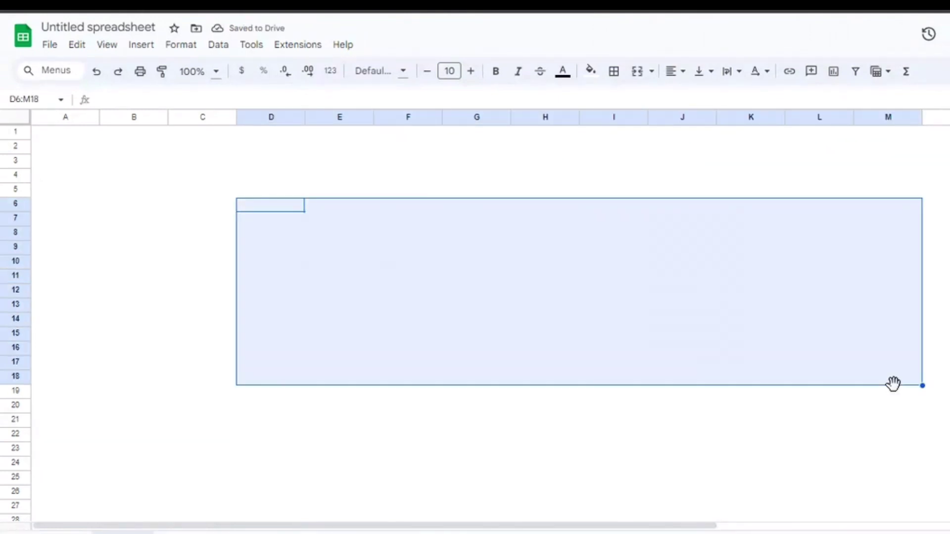
pyautogui.click(380, 173)
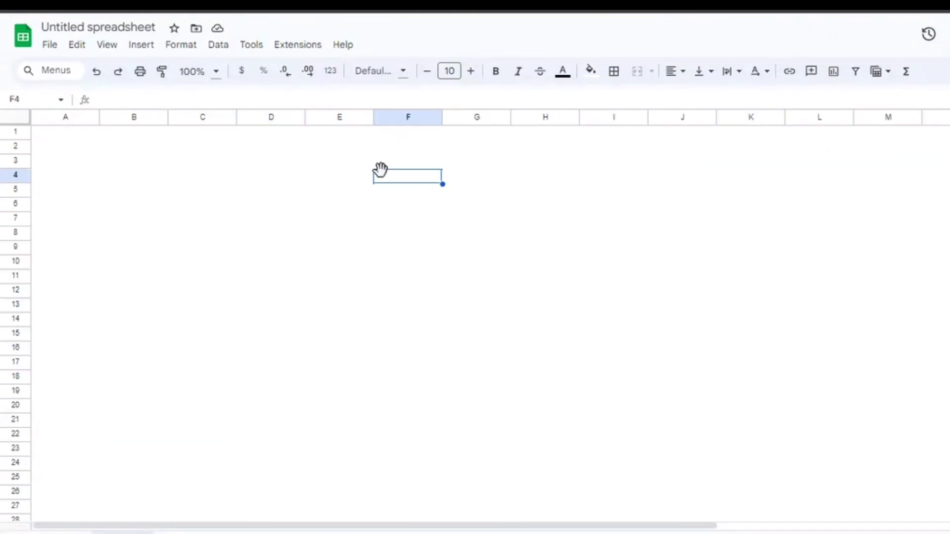
pyautogui.press('Left')
pyautogui.press('Left')
pyautogui.press('Left')
pyautogui.press('Right')
pyautogui.press('Left')
pyautogui.press('Down')
pyautogui.press('Down')
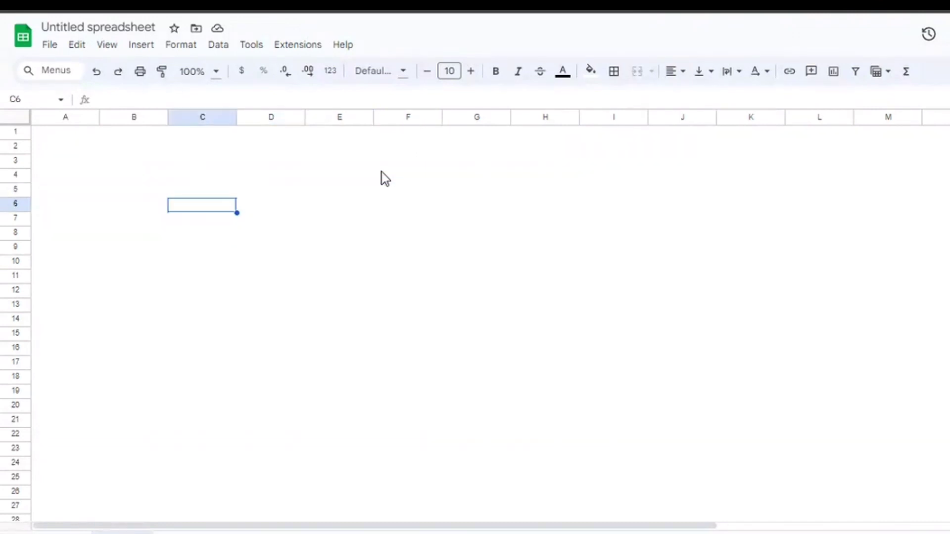
pyautogui.press('Right')
pyautogui.press('Left')
pyautogui.press('Down')
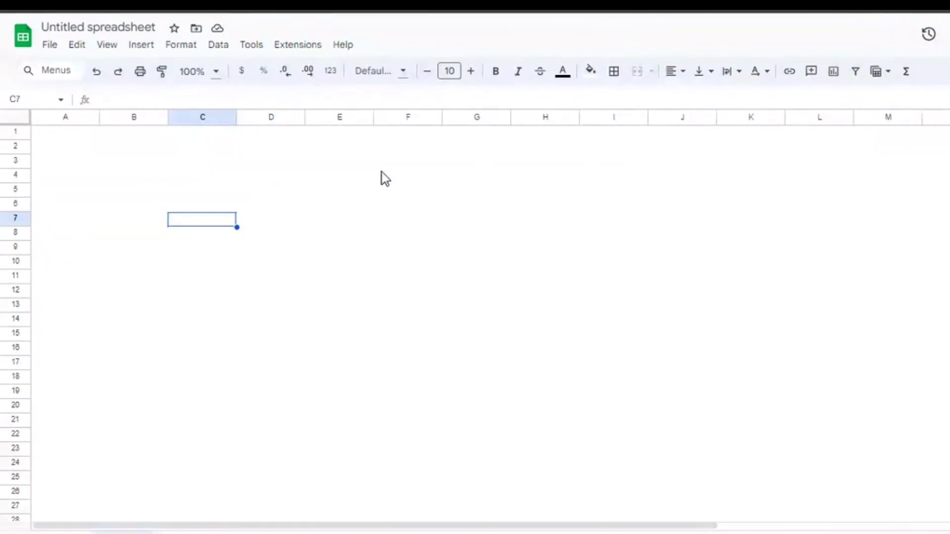
# - Set the browser page zoom to 67%
pyautogui.hotkey('ctrl', '-')
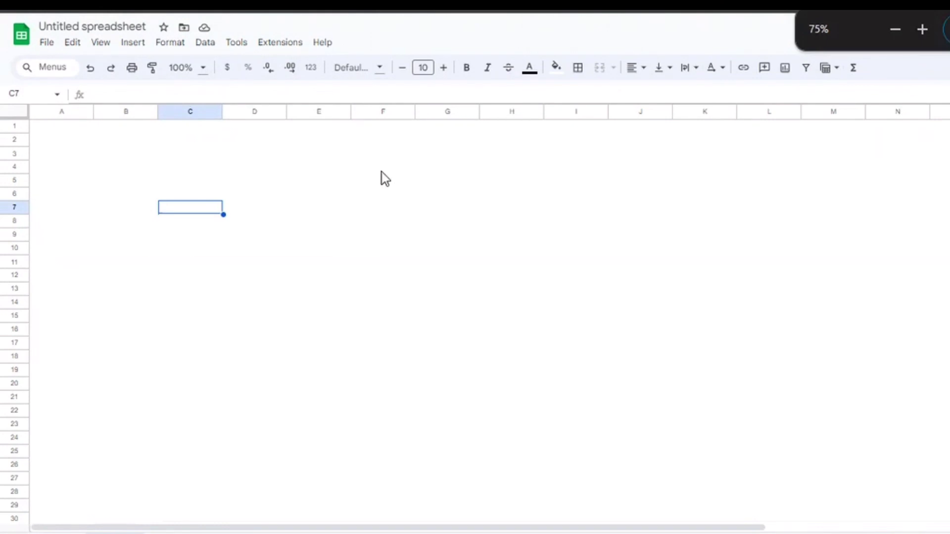
pyautogui.hotkey('ctrl', '-')
pyautogui.hotkey('ctrl', '-')
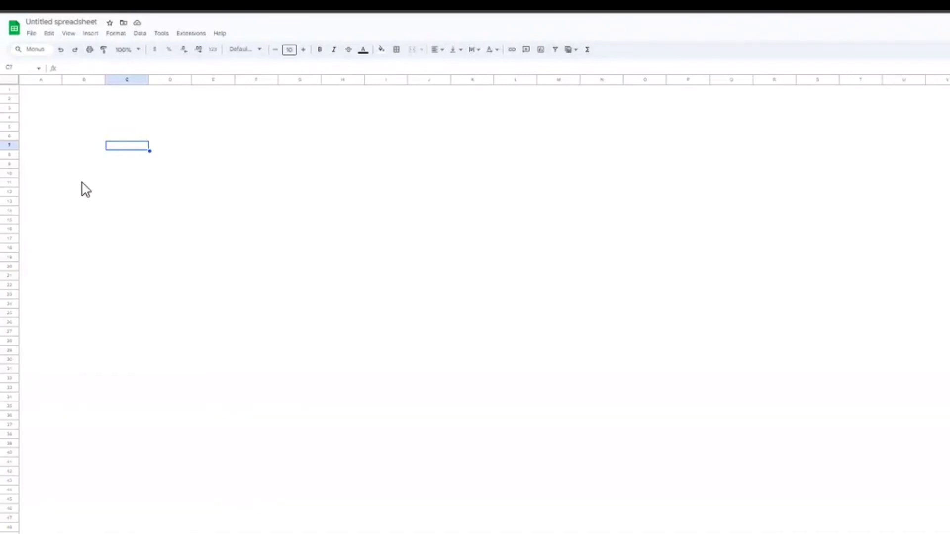
pyautogui.hotkey('ctrl', '+')
pyautogui.hotkey('ctrl', '+')
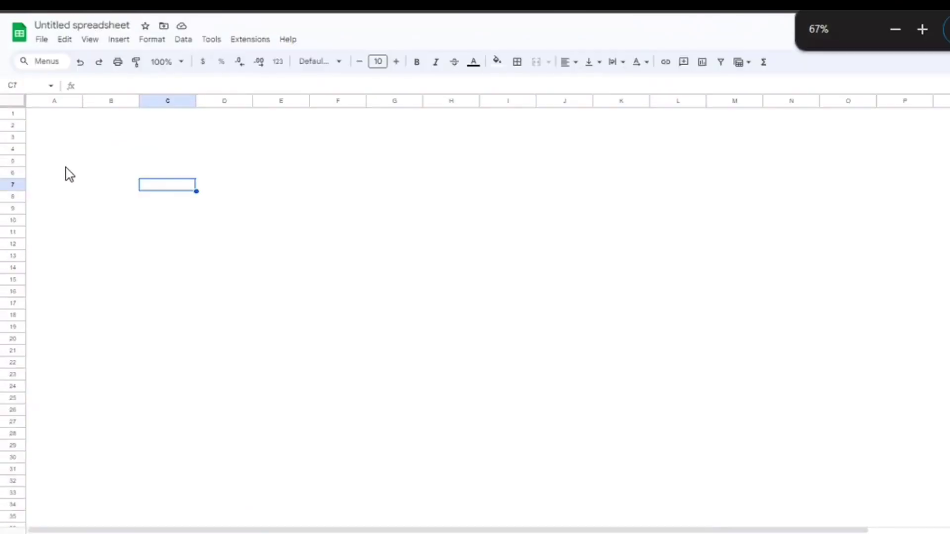
pyautogui.moveTo(46, 127); pyautogui.dragTo(947, 276)
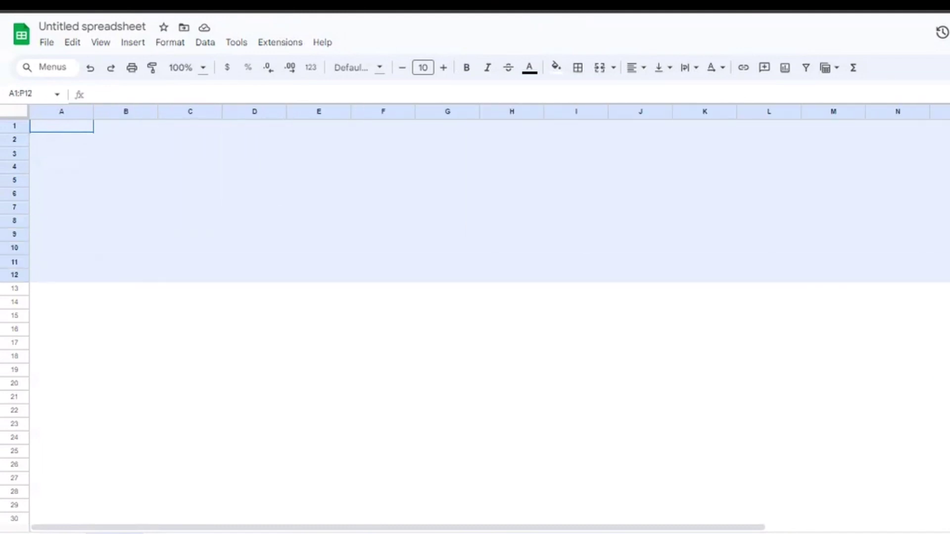
pyautogui.click(127, 290)
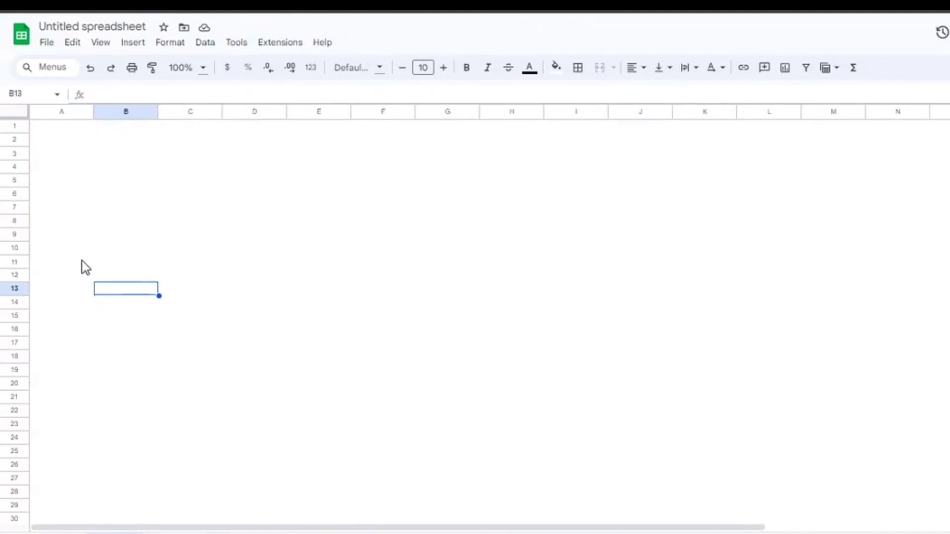
pyautogui.click(76, 252)
pyautogui.click(106, 251)
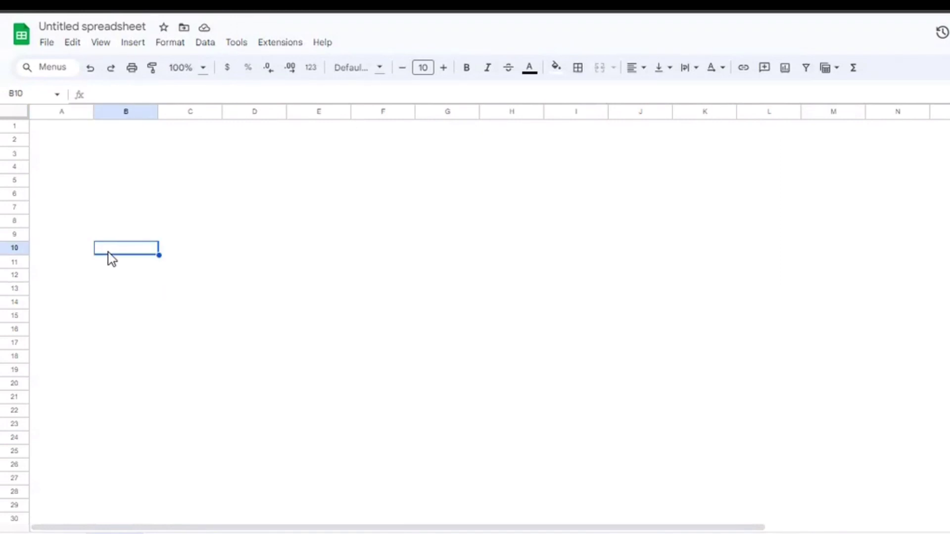
pyautogui.click(68, 244)
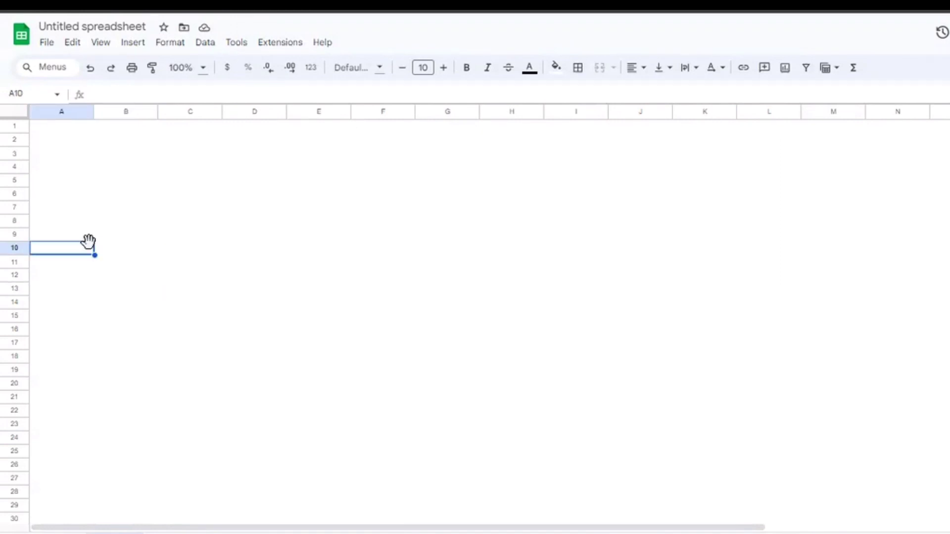
pyautogui.click(114, 248)
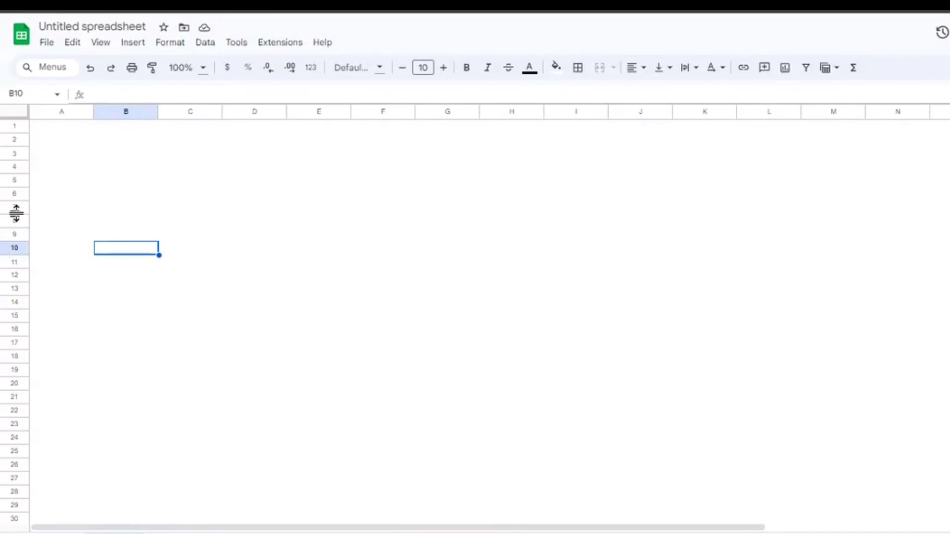
# - Try a much taller height for row 7 and undo the resize
pyautogui.moveTo(16, 214); pyautogui.dragTo(35, 318)
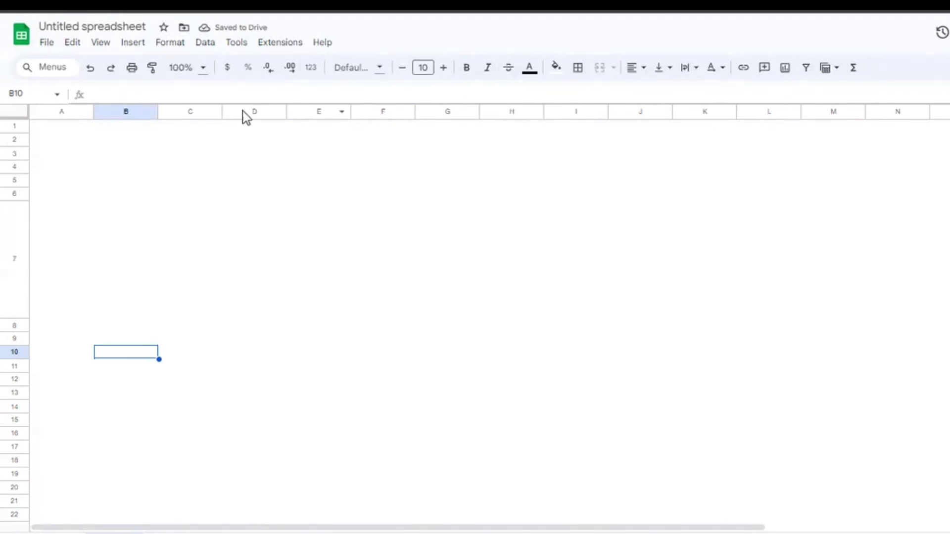
pyautogui.click(92, 69)
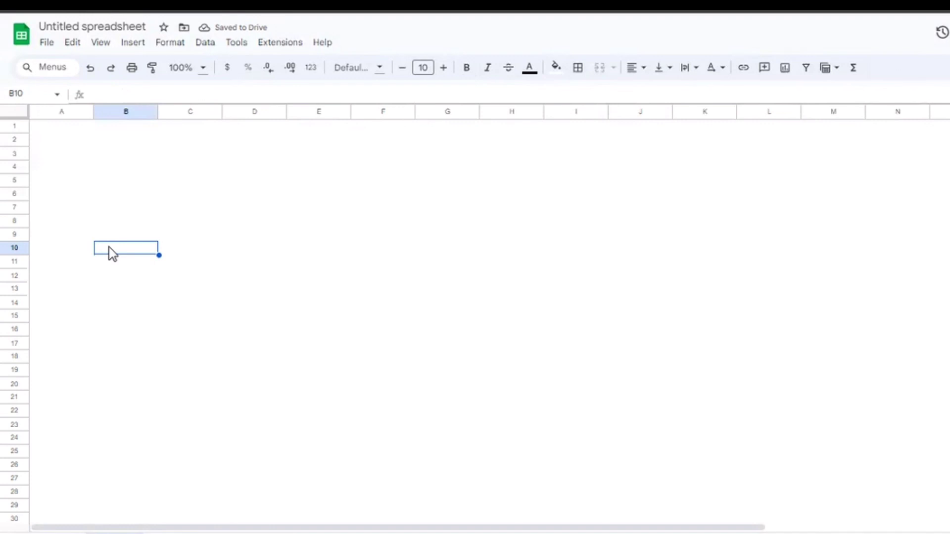
# - Enter the title INCOME in B10 and the headers Date, Description, Budget and Actual in cells B11 to E11
pyautogui.write('INCOME')
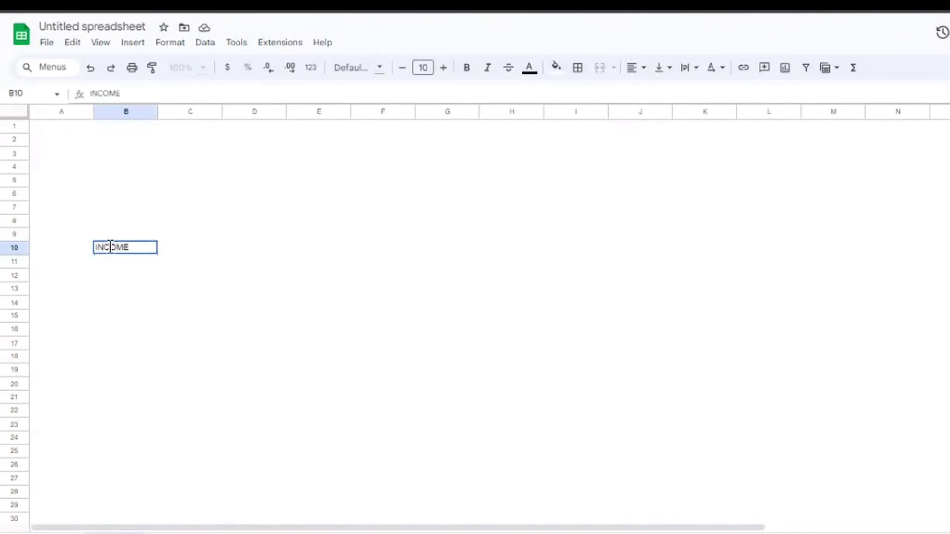
pyautogui.press('Return')
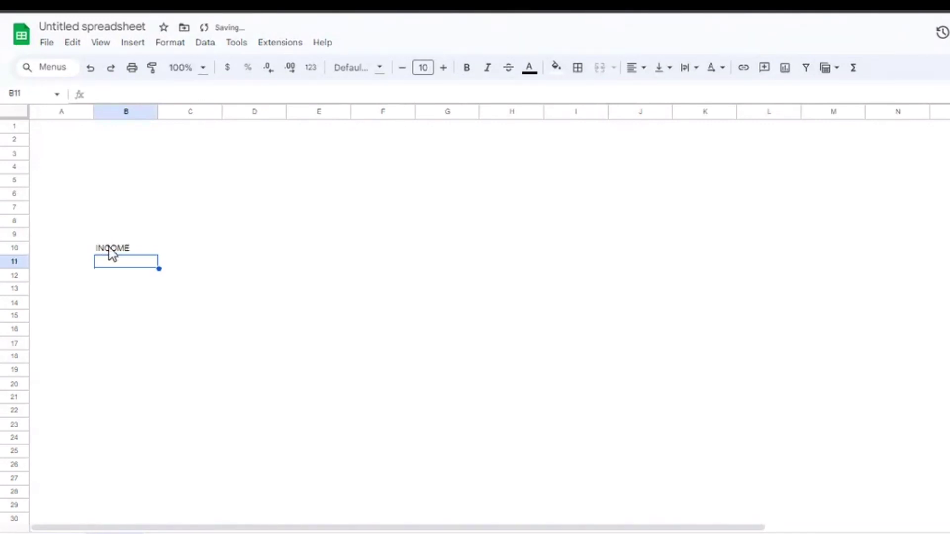
pyautogui.write('Date')
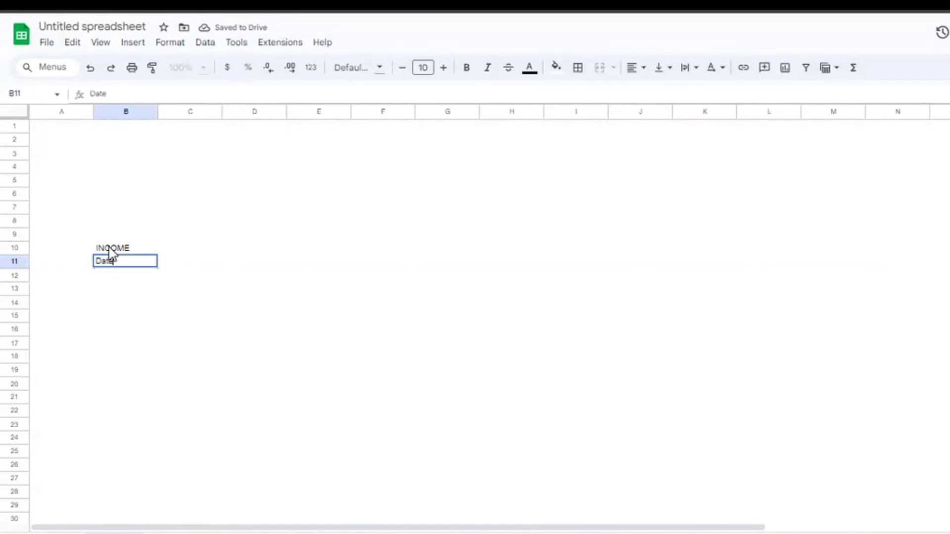
pyautogui.press('Tab')
pyautogui.write('Description')
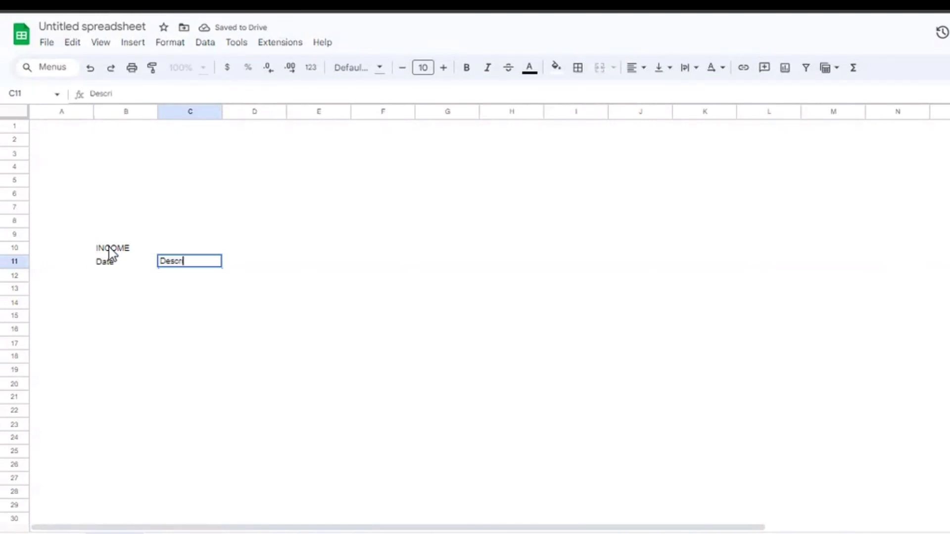
pyautogui.press('Tab')
pyautogui.write('Budget')
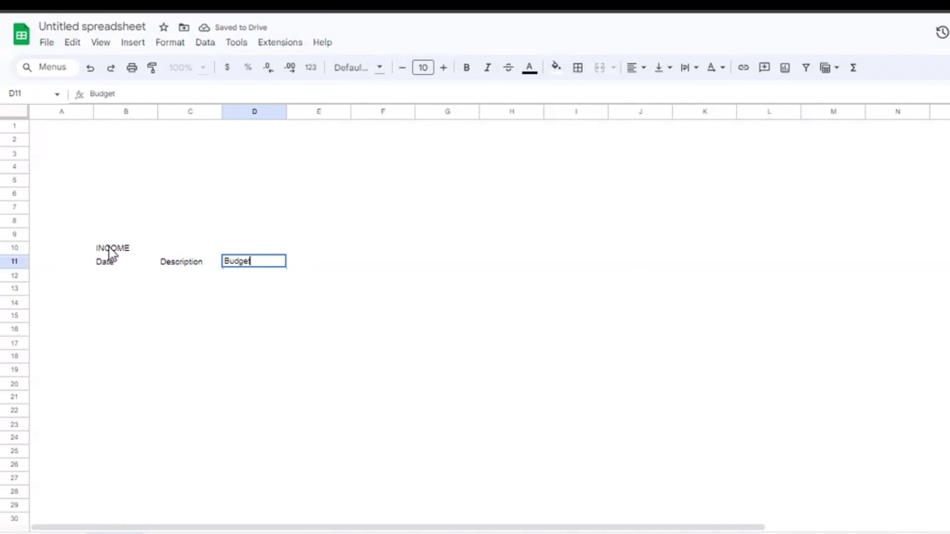
pyautogui.press('Tab')
pyautogui.write('Actual')
pyautogui.press('Tab')
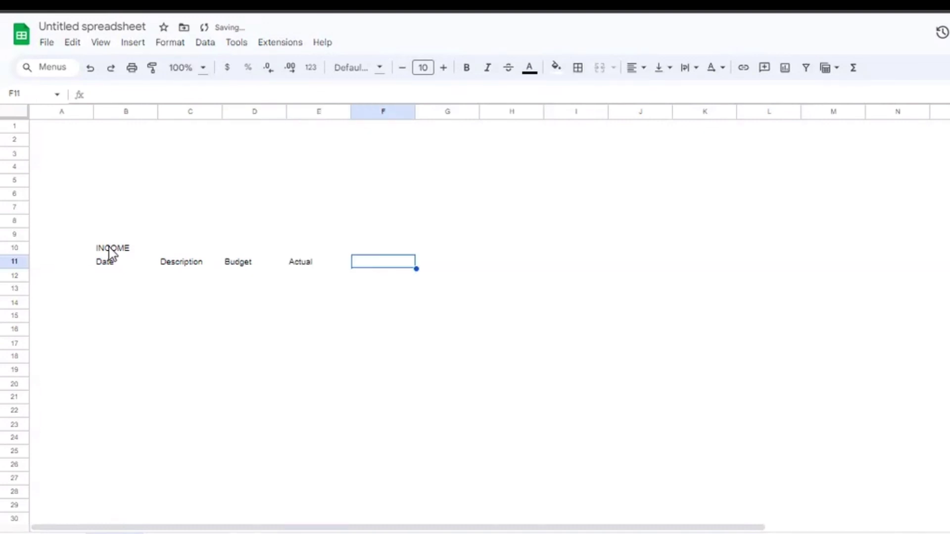
# - Enter the header Difference in cell F11, correcting the spelling
pyautogui.write('Differnce')
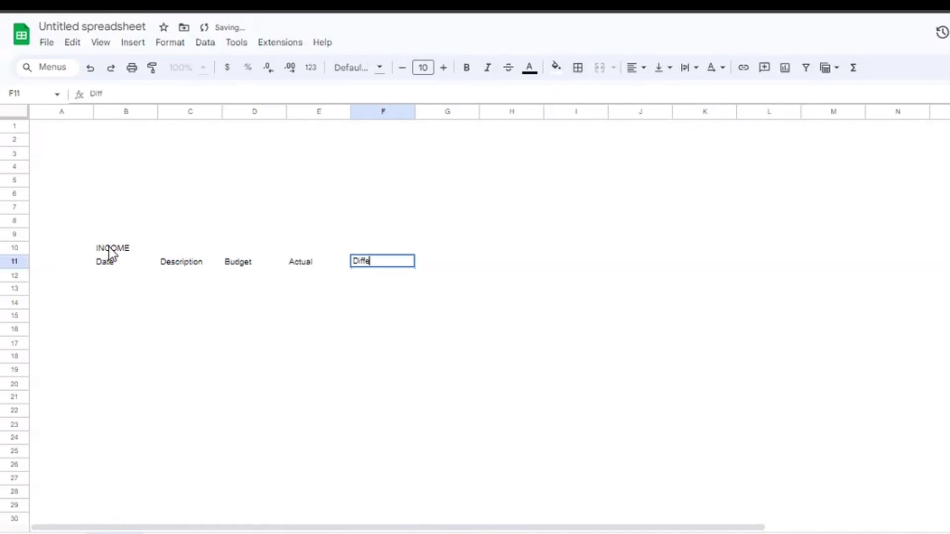
pyautogui.press('BackSpace')
pyautogui.press('BackSpace')
pyautogui.press('BackSpace')
pyautogui.press('BackSpace')
pyautogui.write('ence')
pyautogui.press('Return')
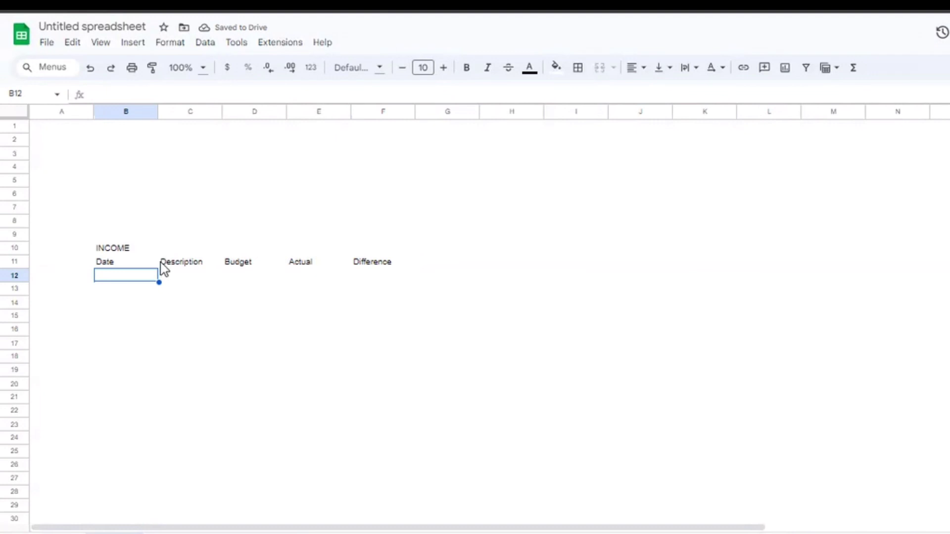
# - Apply a black outer border around the income table range B10:F45
pyautogui.moveTo(127, 248); pyautogui.dragTo(396, 521)
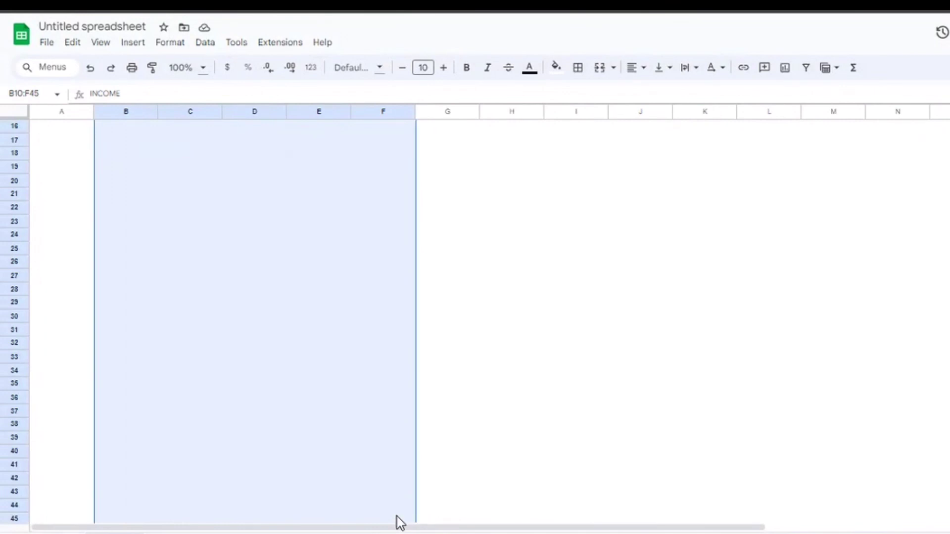
pyautogui.scroll(3, 376, 450)
pyautogui.scroll(1, 377, 450)
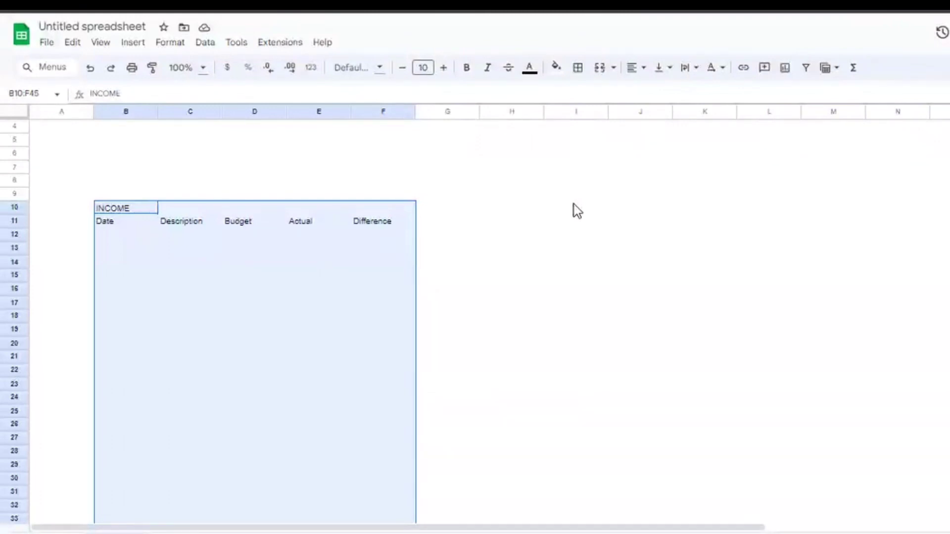
pyautogui.click(578, 70)
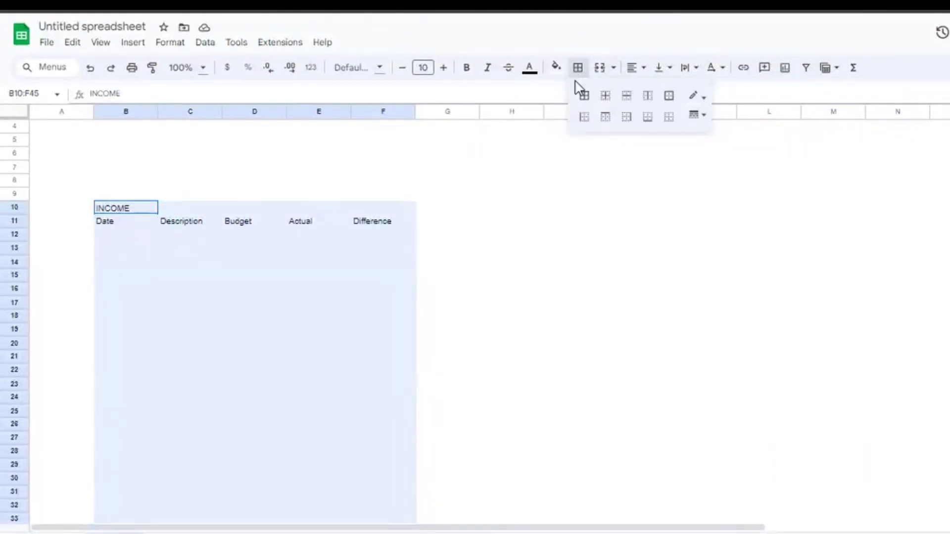
pyautogui.click(697, 96)
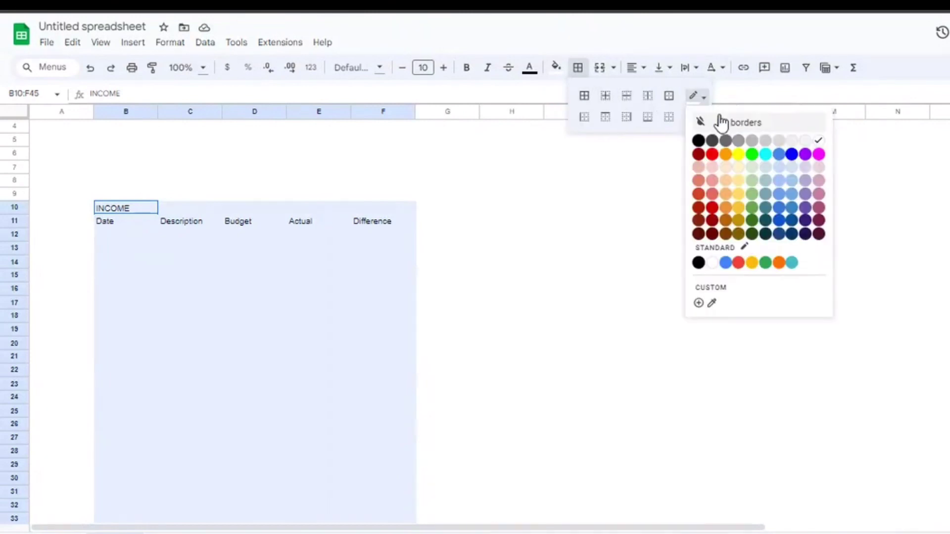
pyautogui.click(701, 142)
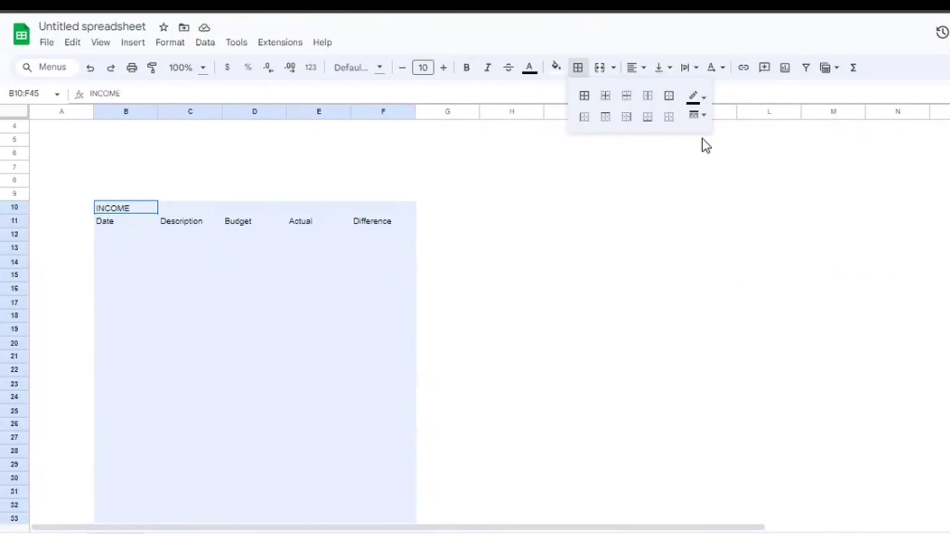
pyautogui.click(671, 97)
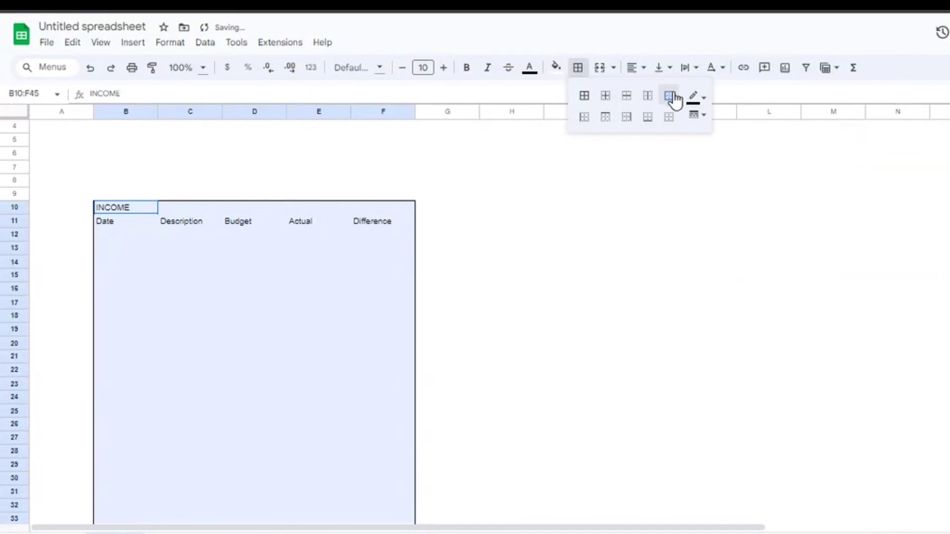
# - Change the outer border of the income table to the medium-thickness solid line style
pyautogui.click(695, 115)
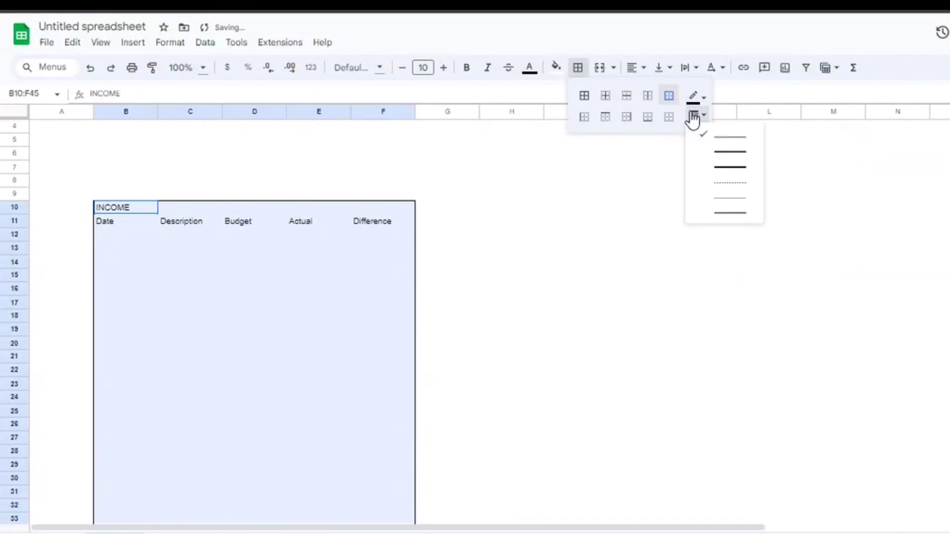
pyautogui.click(726, 154)
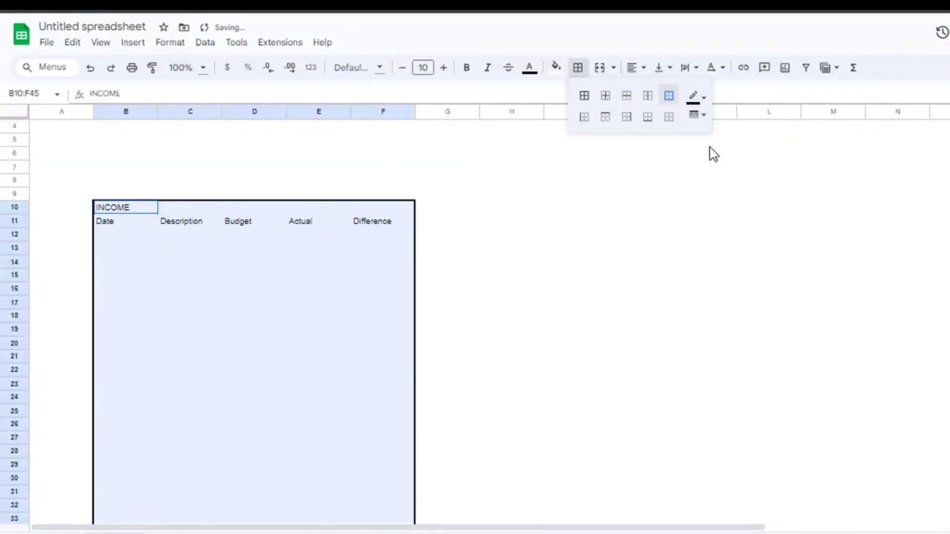
pyautogui.click(439, 158)
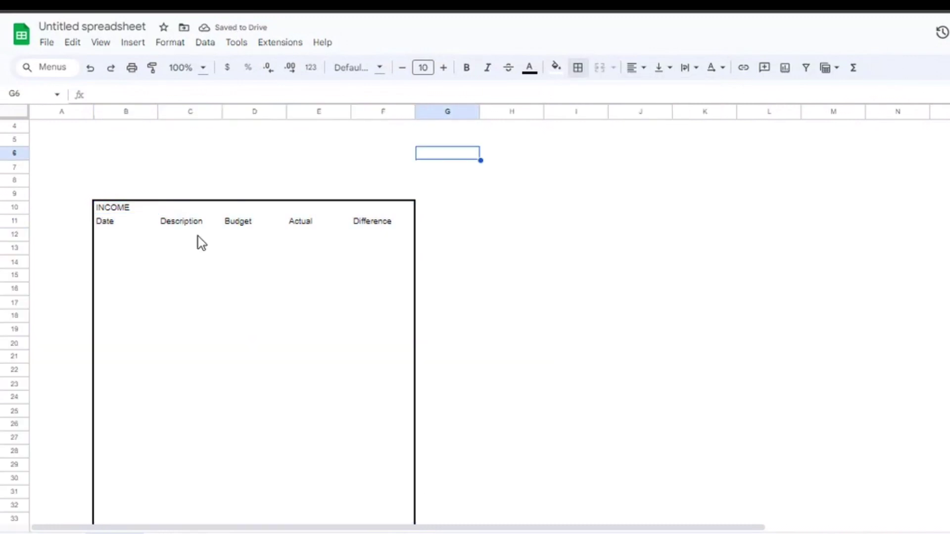
pyautogui.scroll(-4, 287, 328)
pyautogui.scroll(5, 287, 327)
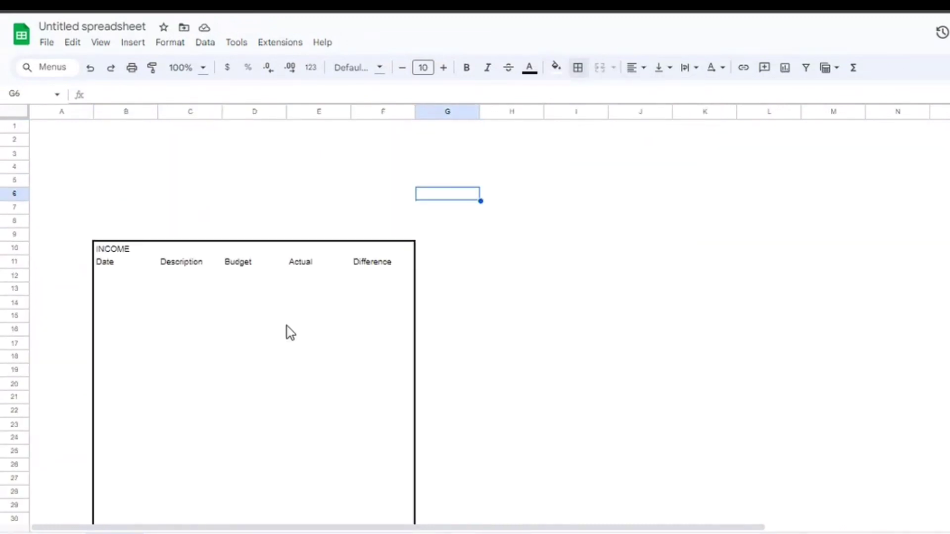
# - Merge cells B10:F10 and center the INCOME title across the table's width
pyautogui.click(134, 251)
pyautogui.keyDown('shift'); pyautogui.click(248, 261); pyautogui.keyUp('shift')
pyautogui.keyDown('shift'); pyautogui.click(308, 251); pyautogui.keyUp('shift')
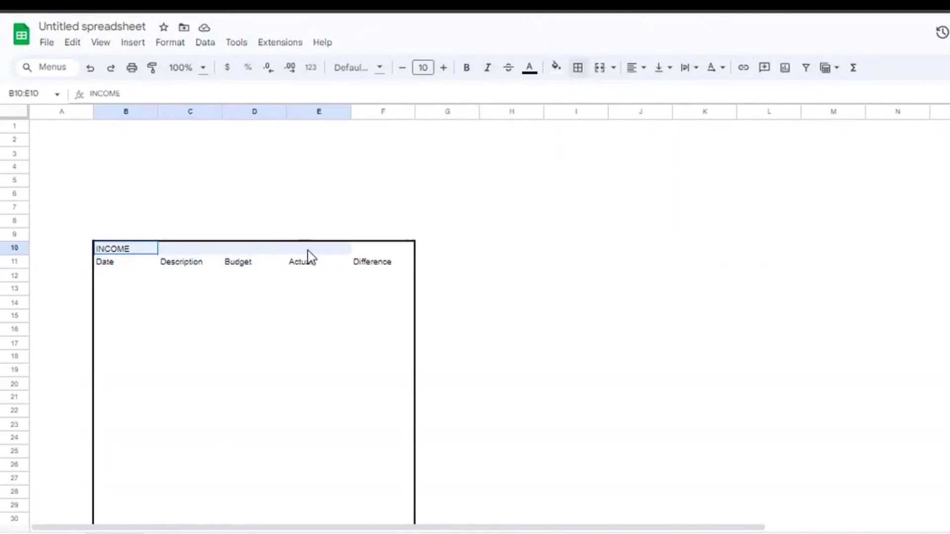
pyautogui.moveTo(348, 254); pyautogui.dragTo(367, 253)
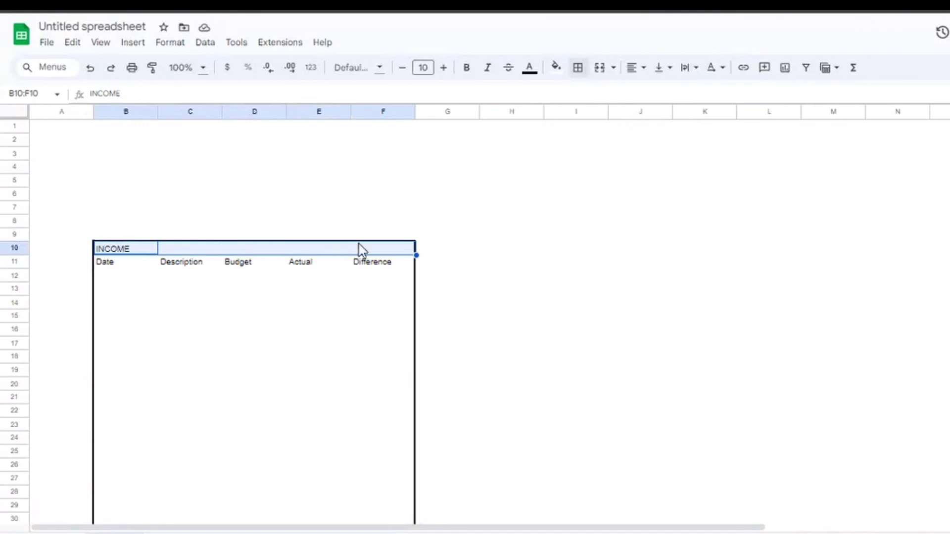
pyautogui.click(605, 70)
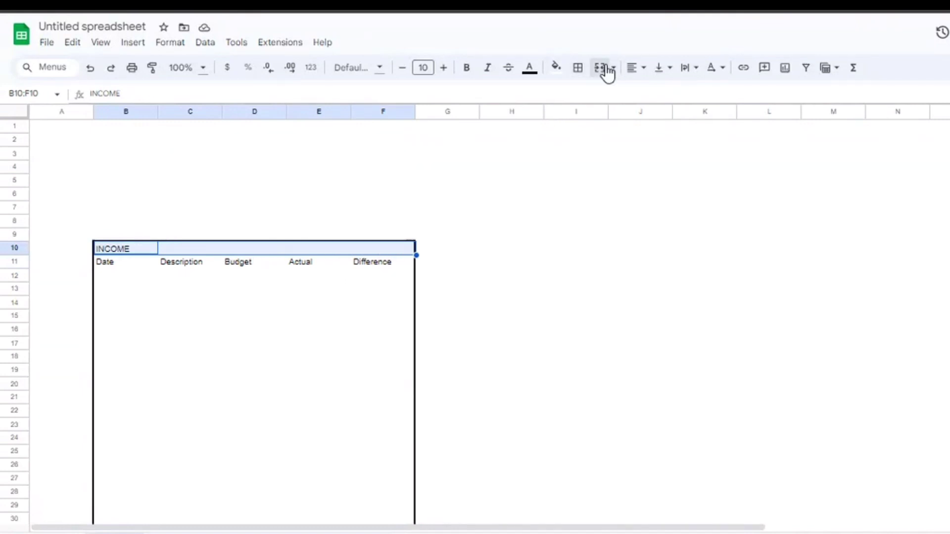
pyautogui.click(636, 69)
pyautogui.click(656, 94)
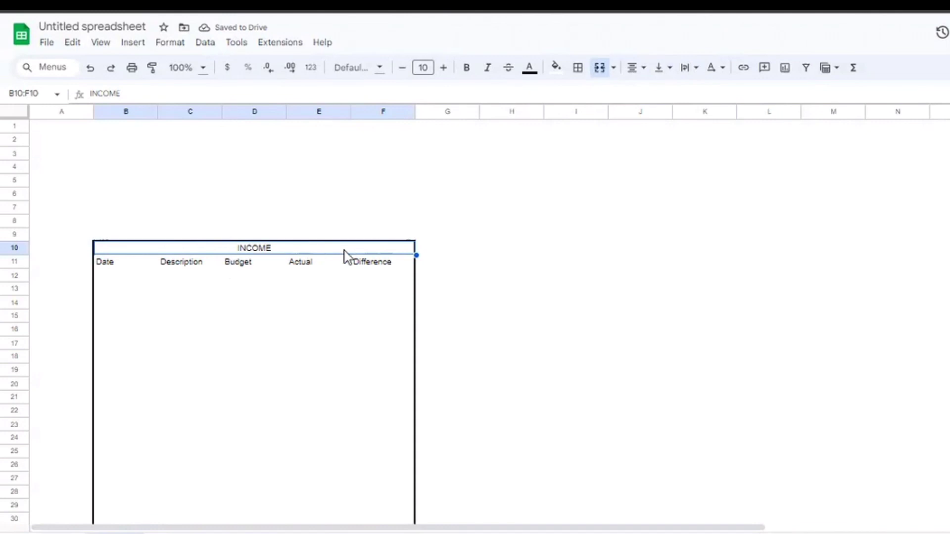
# - Format the INCOME title in bold Playfair Display at font size 18
pyautogui.click(371, 69)
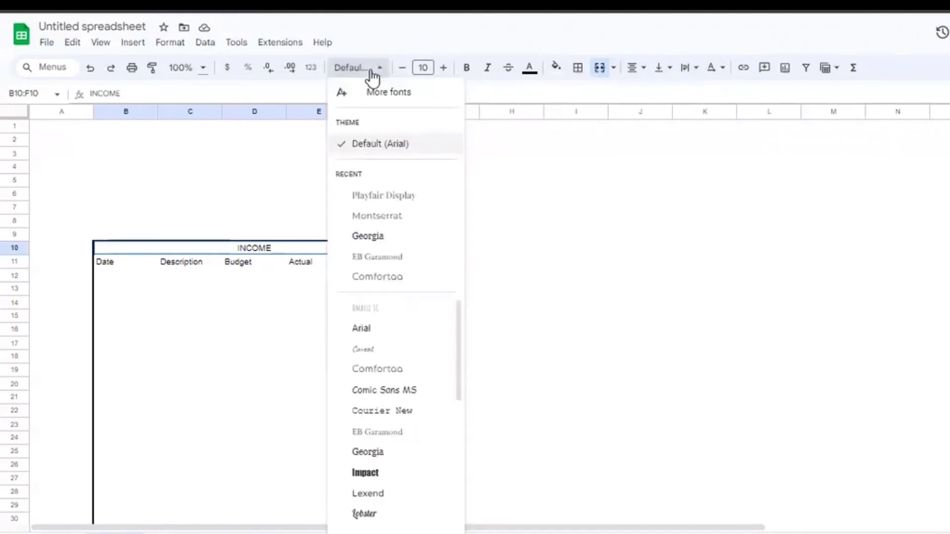
pyautogui.click(384, 196)
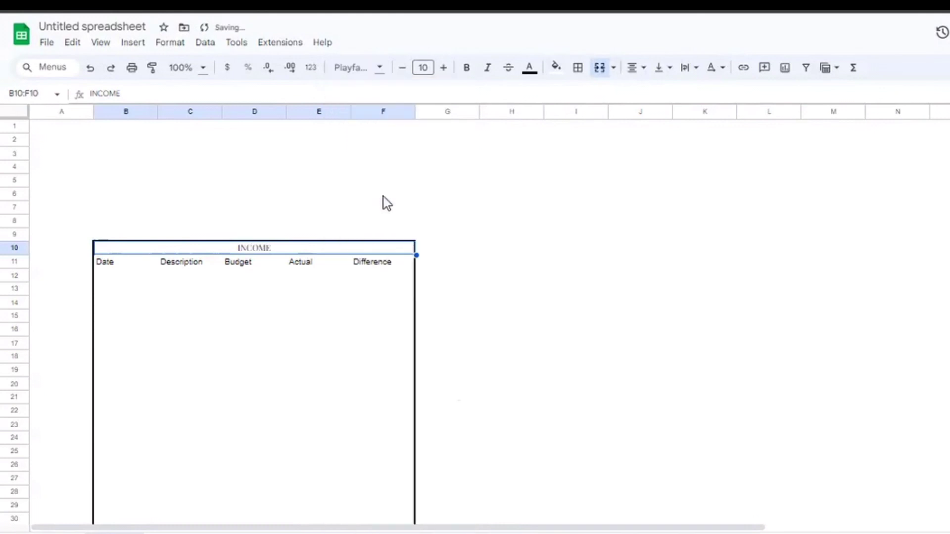
pyautogui.click(374, 69)
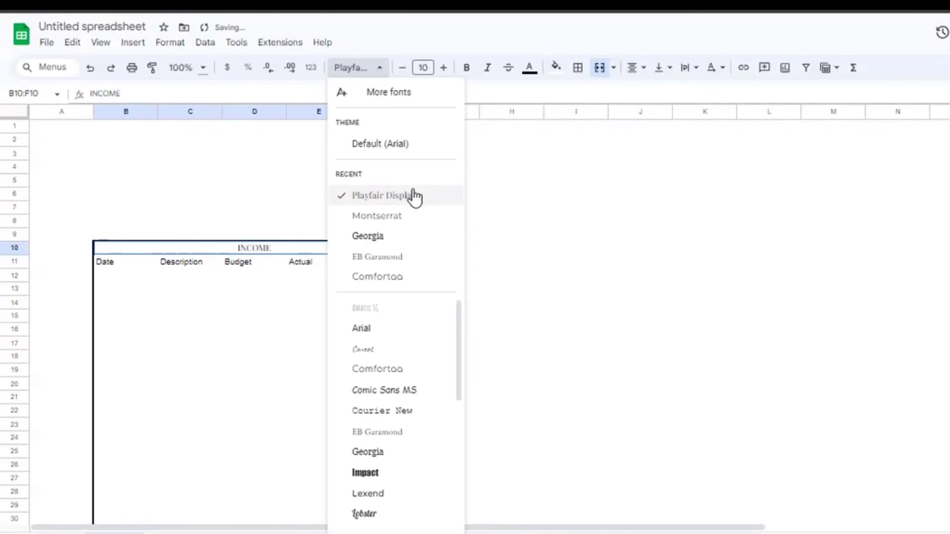
pyautogui.click(423, 68)
pyautogui.click(423, 254)
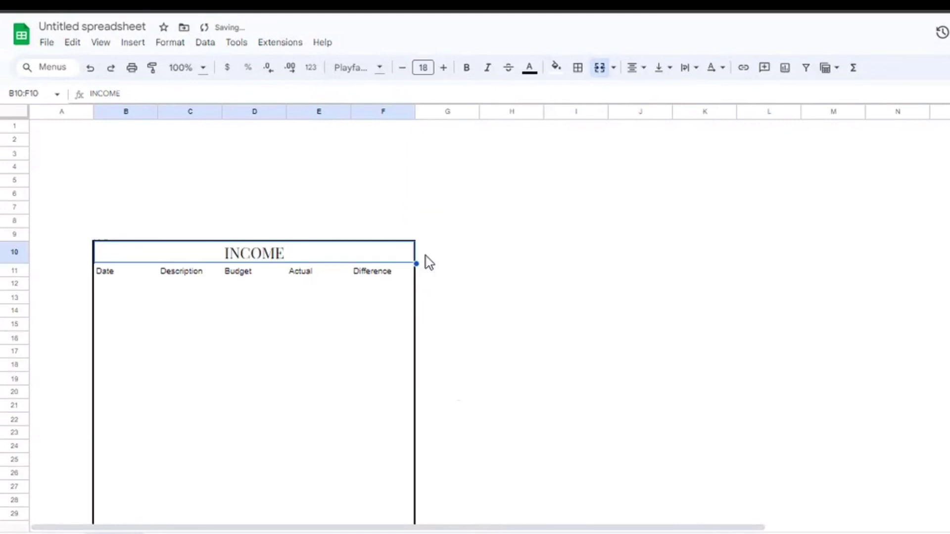
pyautogui.click(465, 71)
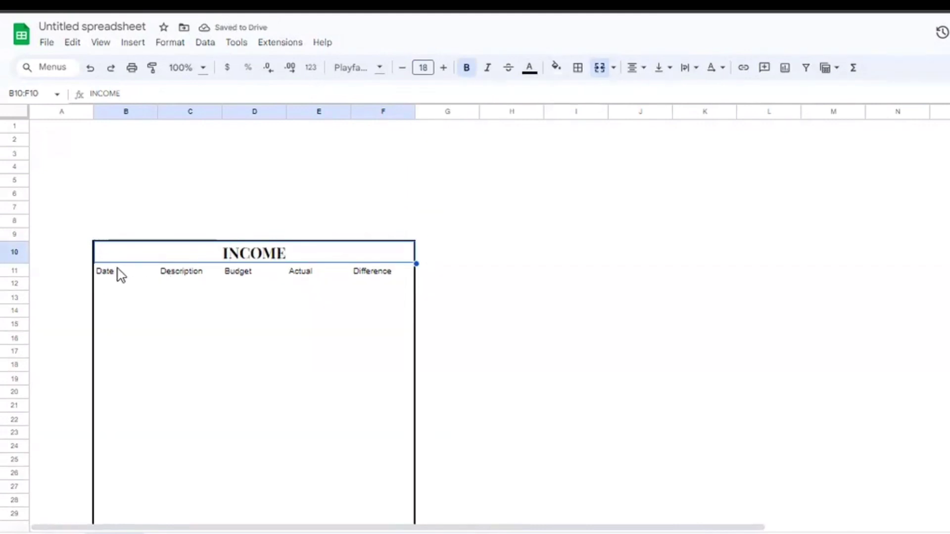
# - Set the font of the income table range B11:F45 to Playfair Display
pyautogui.moveTo(117, 274); pyautogui.dragTo(215, 324)
pyautogui.moveTo(215, 363); pyautogui.dragTo(384, 415)
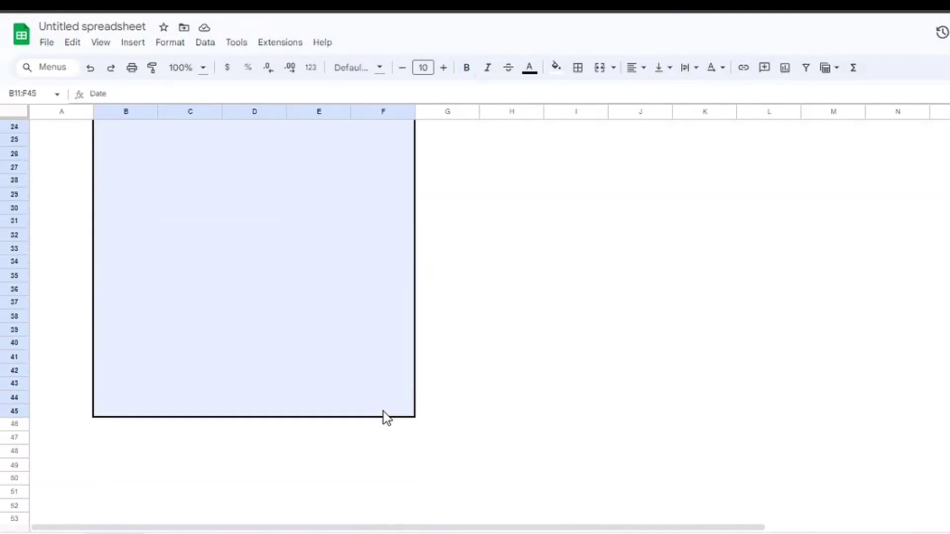
pyautogui.scroll(8, 421, 297)
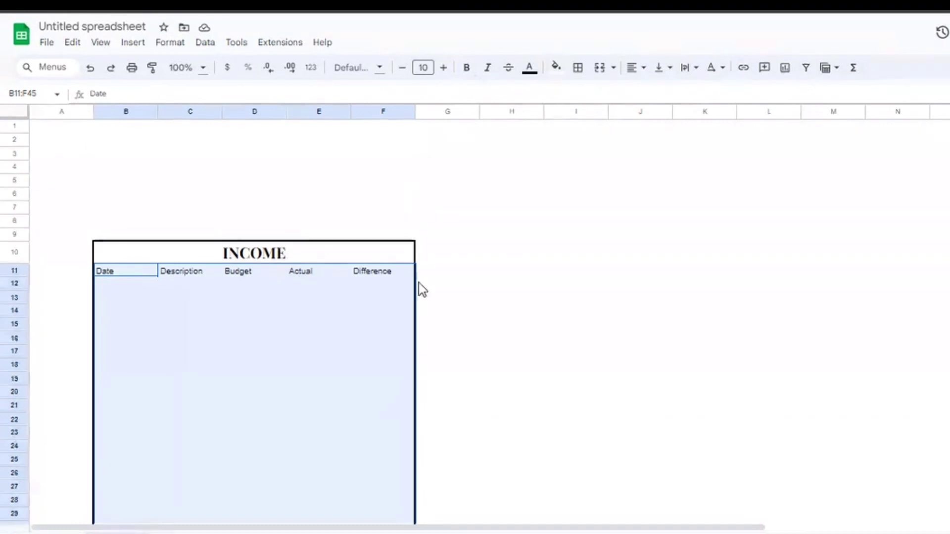
pyautogui.click(372, 72)
pyautogui.click(386, 197)
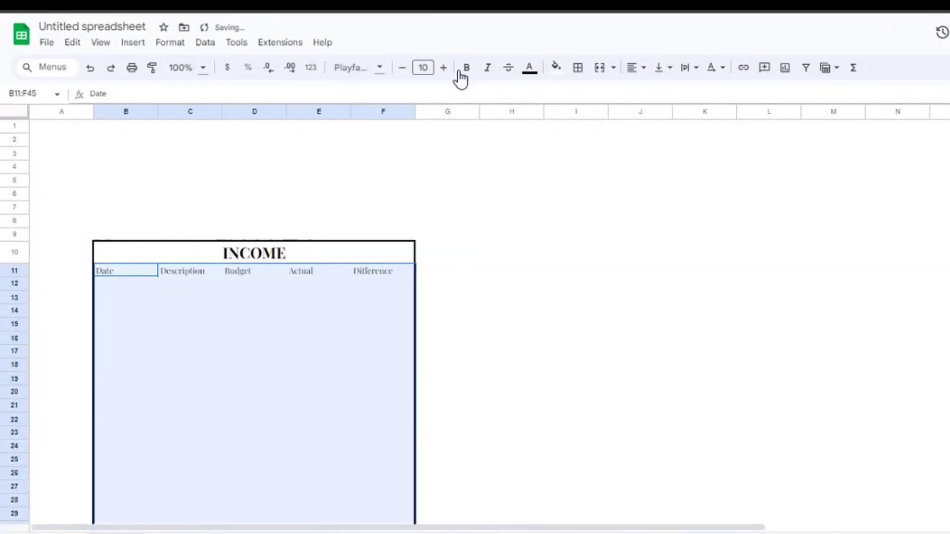
pyautogui.click(401, 302)
# - Make the column headers in B11:F11 bold and center them horizontally
pyautogui.moveTo(390, 274); pyautogui.dragTo(136, 275)
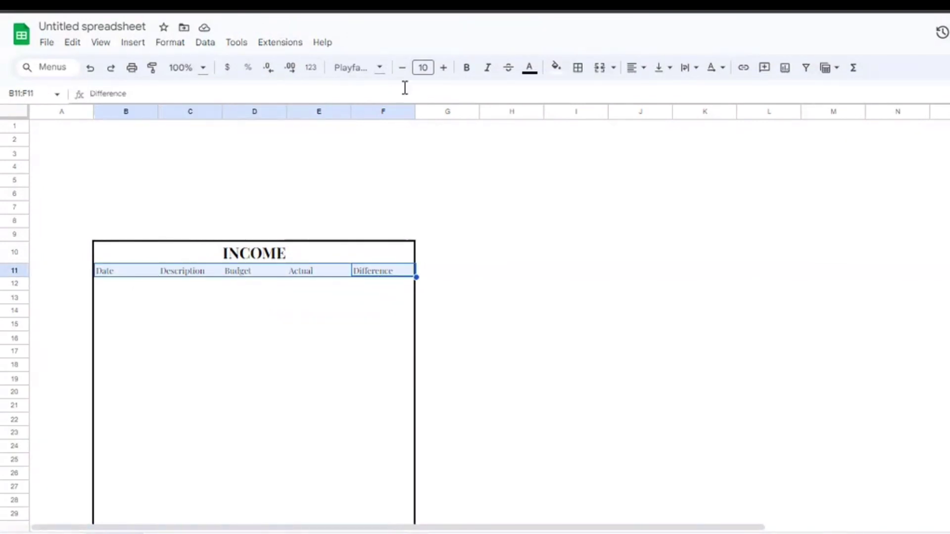
pyautogui.click(466, 70)
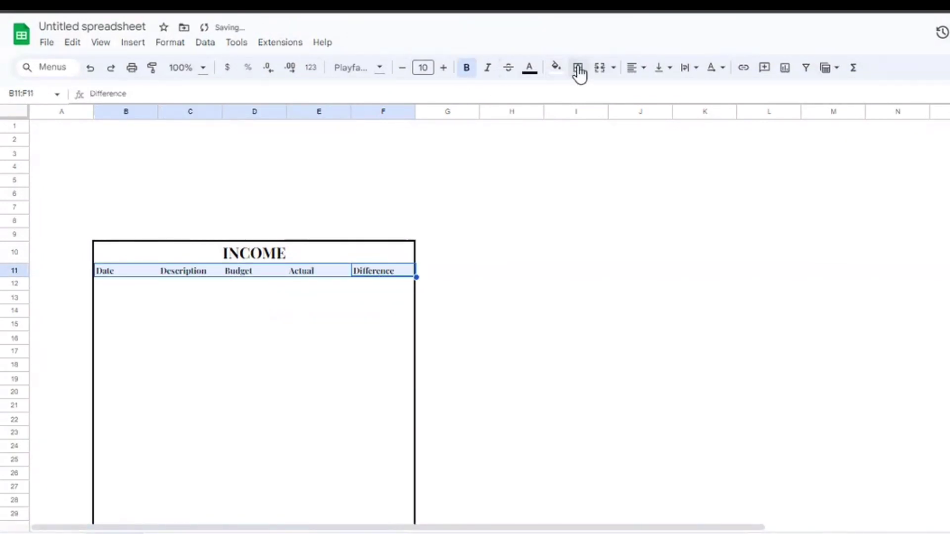
pyautogui.click(631, 73)
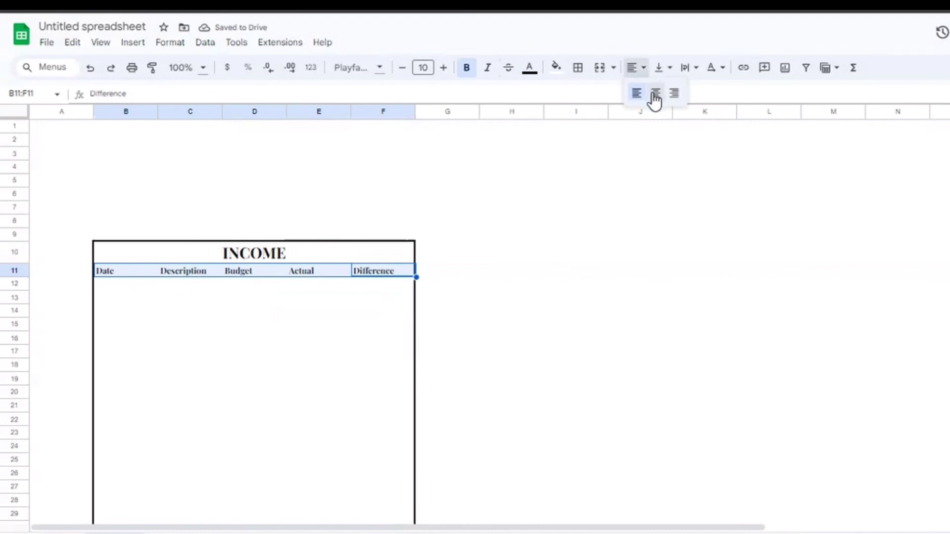
pyautogui.click(656, 95)
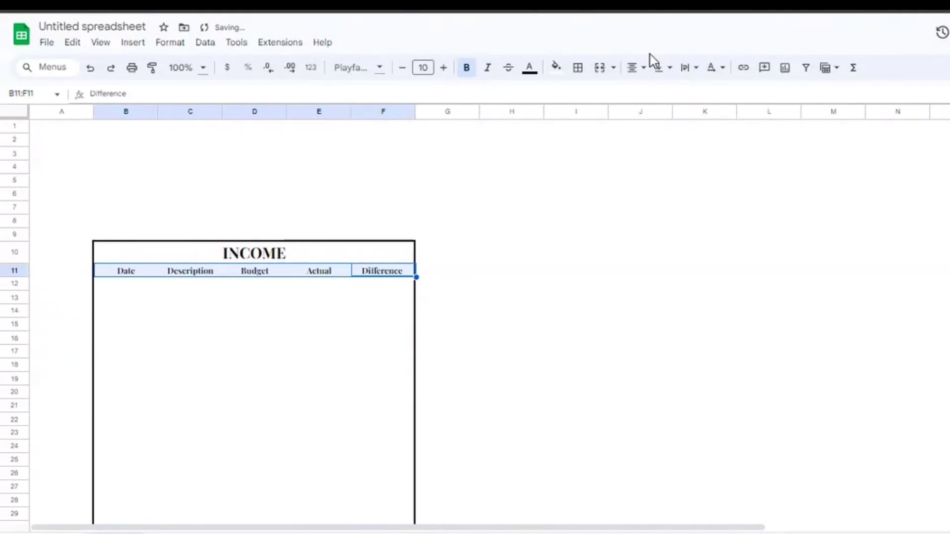
pyautogui.click(634, 70)
pyautogui.click(636, 94)
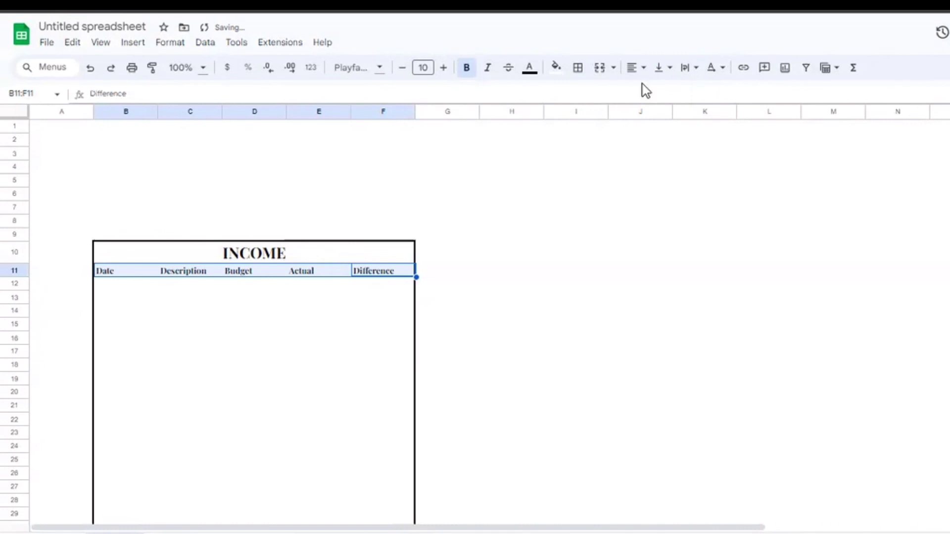
pyautogui.click(635, 71)
pyautogui.click(654, 95)
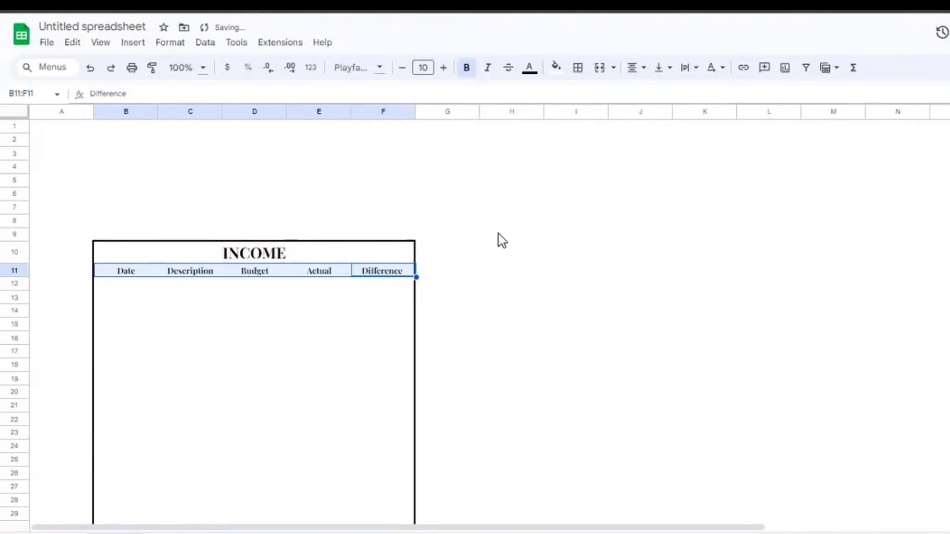
# - Apply an outer border around the column header row B11:F11
pyautogui.click(583, 73)
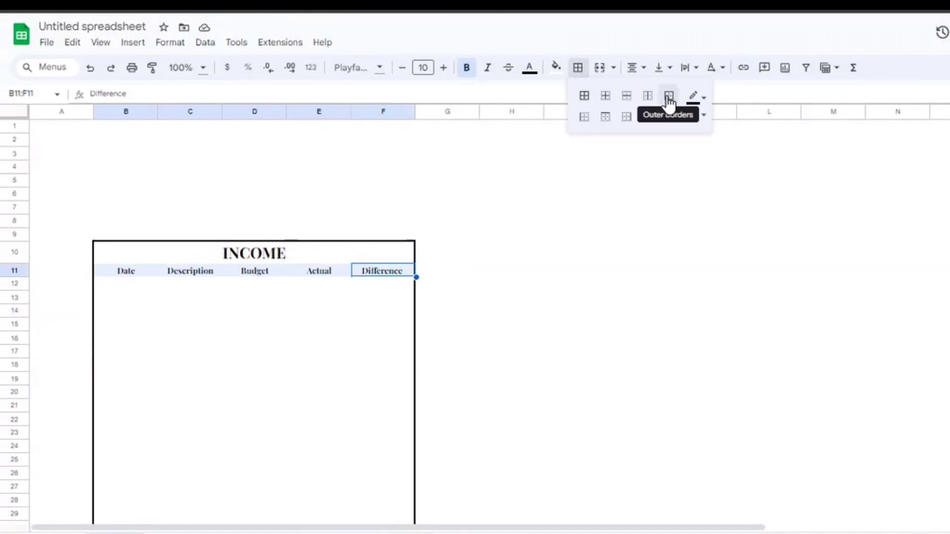
pyautogui.click(668, 102)
pyautogui.click(349, 286)
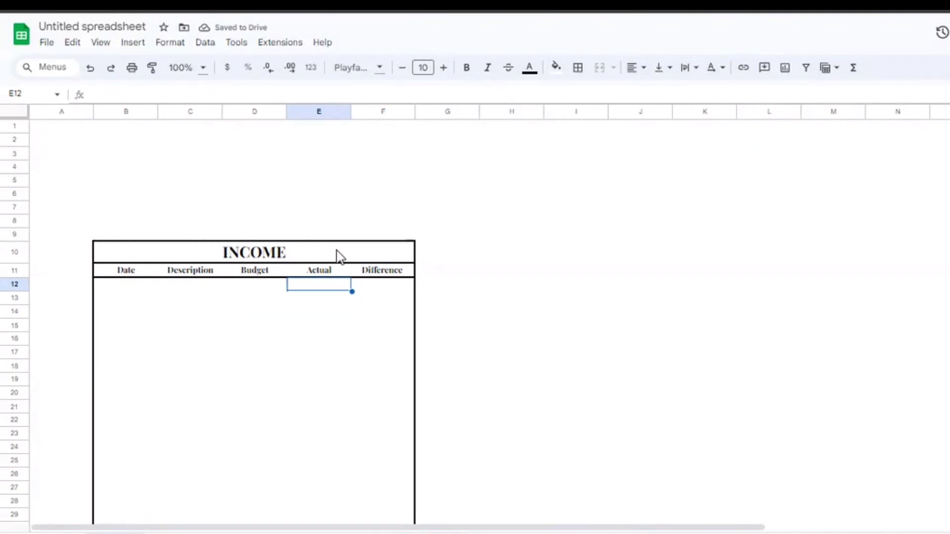
pyautogui.click(149, 286)
pyautogui.click(187, 289)
pyautogui.click(297, 290)
pyautogui.click(365, 279)
pyautogui.press('Left')
pyautogui.press('Left')
pyautogui.press('Left')
pyautogui.press('Left')
pyautogui.press('Down')
pyautogui.press('Down')
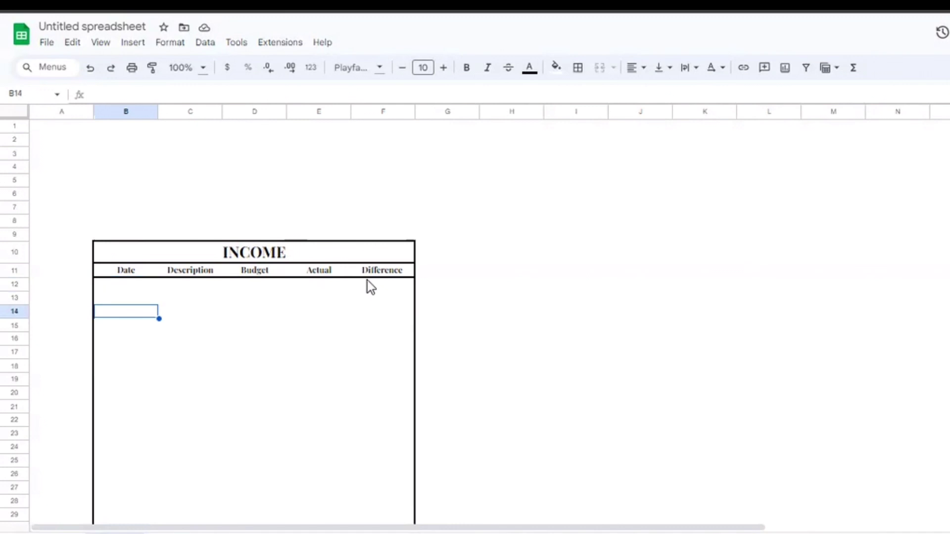
pyautogui.press('Right')
pyautogui.press('Up')
pyautogui.press('Up')
pyautogui.press('Right')
pyautogui.press('Down')
pyautogui.press('Down')
pyautogui.press('Down')
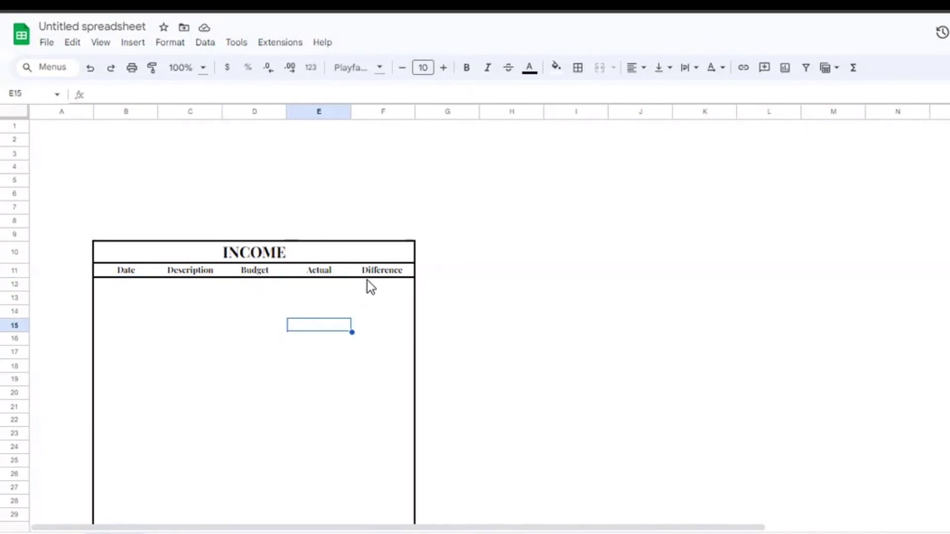
# - Enter 12/23 as the first entry in the income table's Date column
pyautogui.scroll(-5, 440, 296)
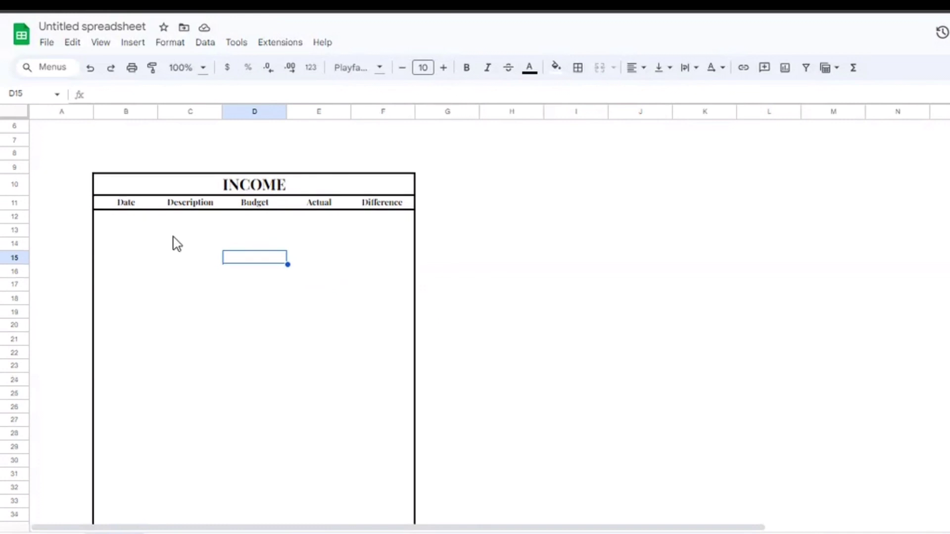
pyautogui.click(136, 265)
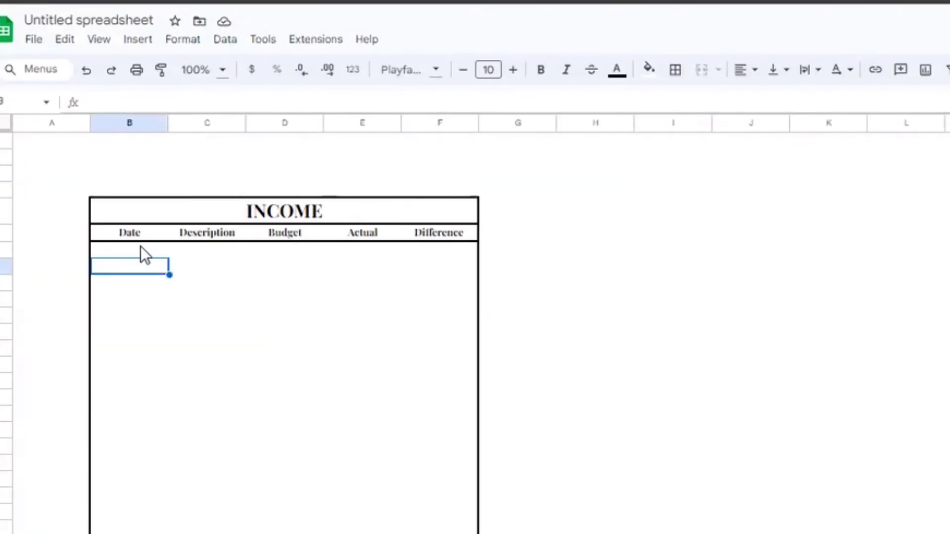
pyautogui.click(140, 248)
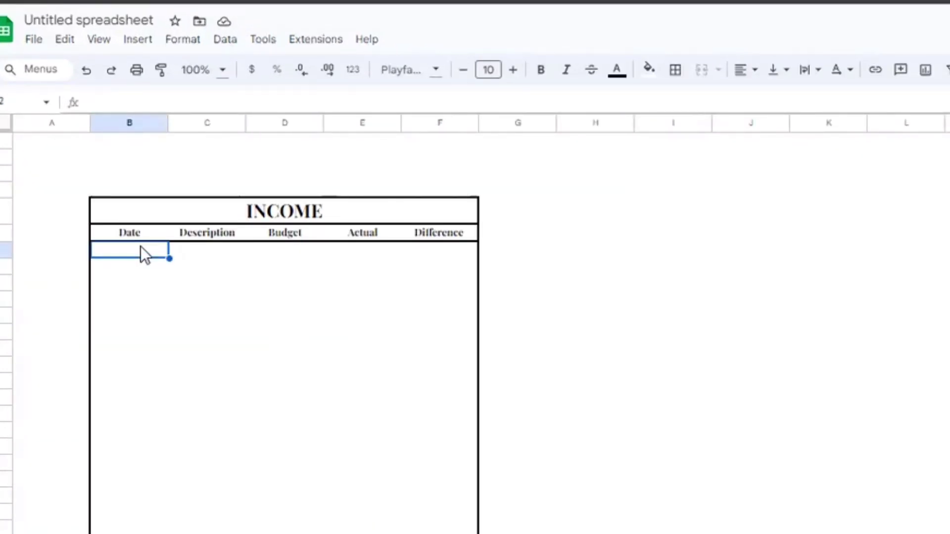
pyautogui.write('12/23')
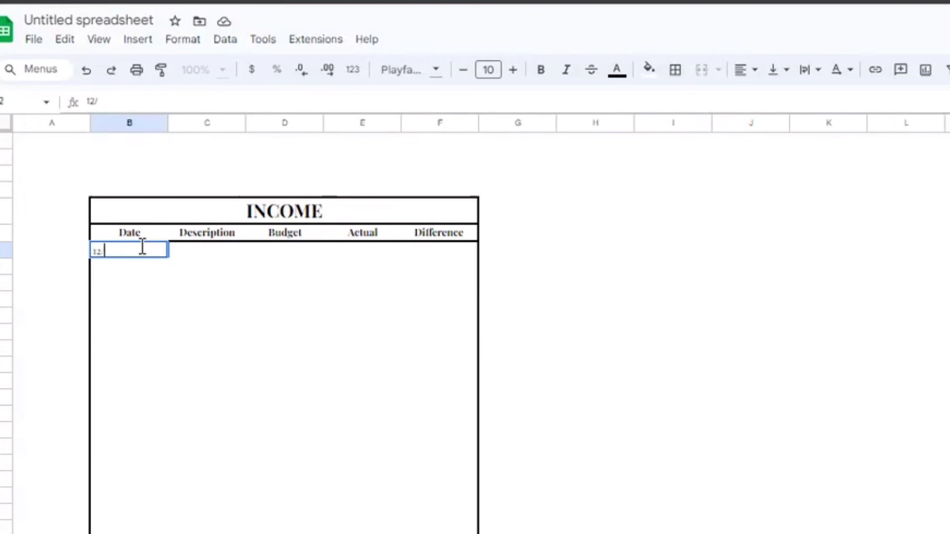
pyautogui.press('Return')
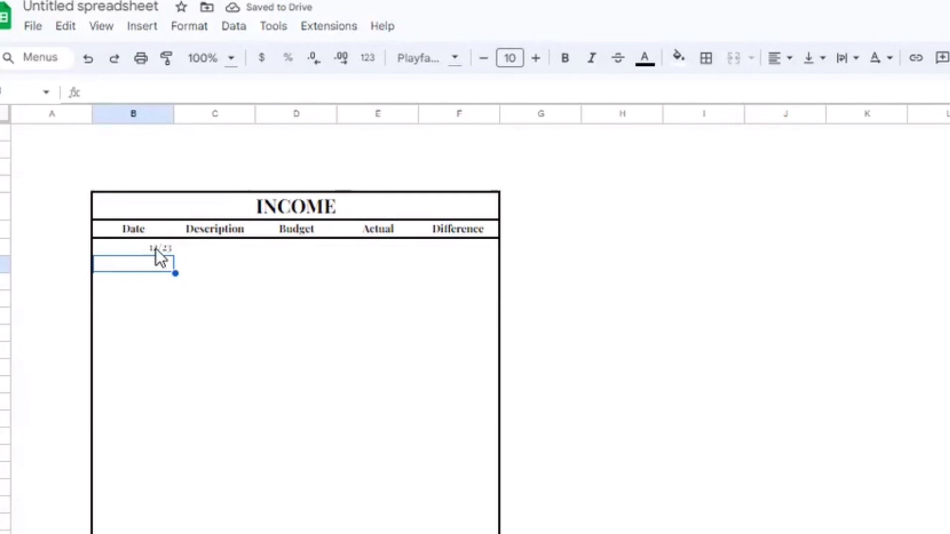
# - Format the Date column cells B12:B45 with the Date number format, showing month, day and year
pyautogui.click(156, 248)
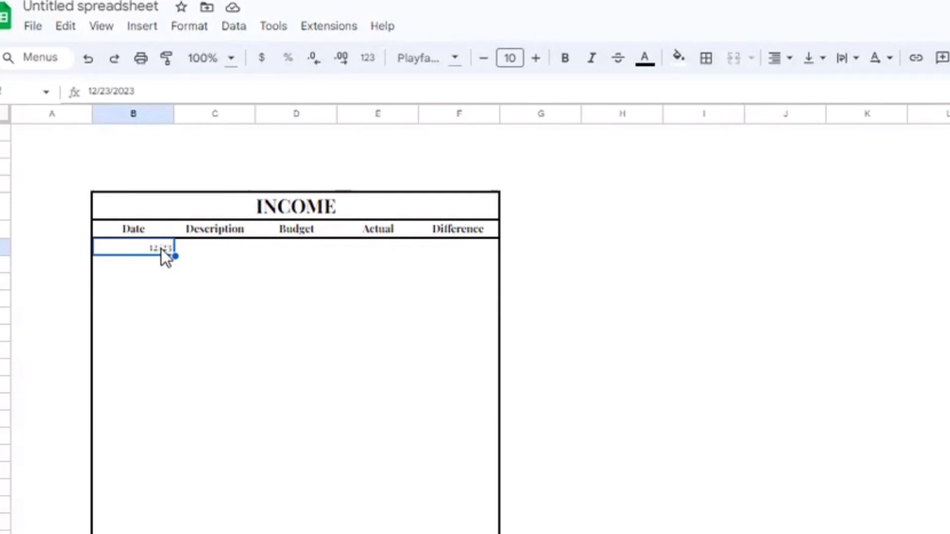
pyautogui.moveTo(161, 250); pyautogui.dragTo(159, 420)
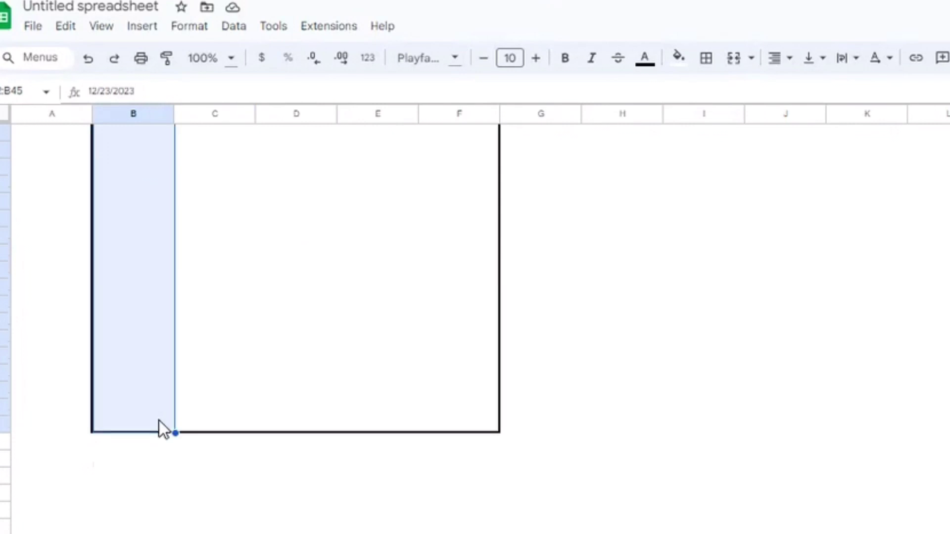
pyautogui.scroll(10, 366, 258)
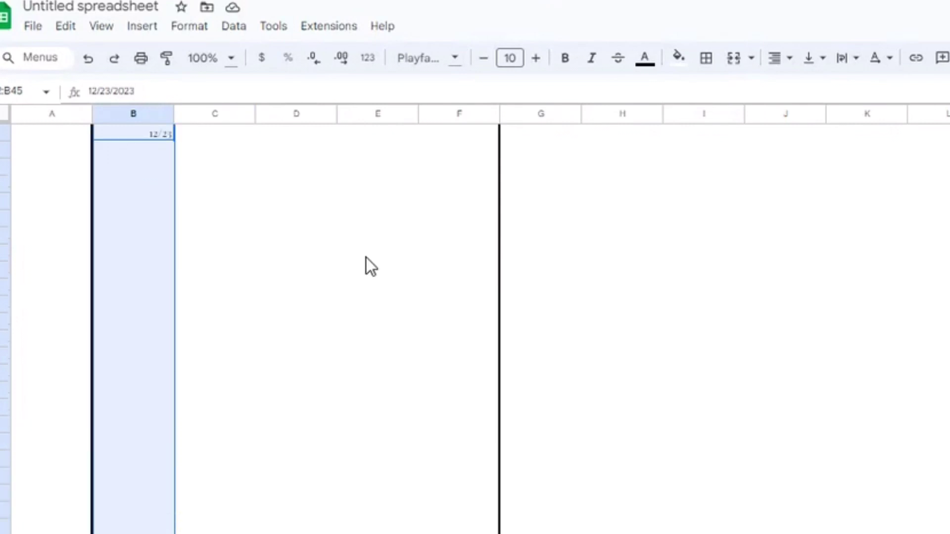
pyautogui.scroll(2, 366, 258)
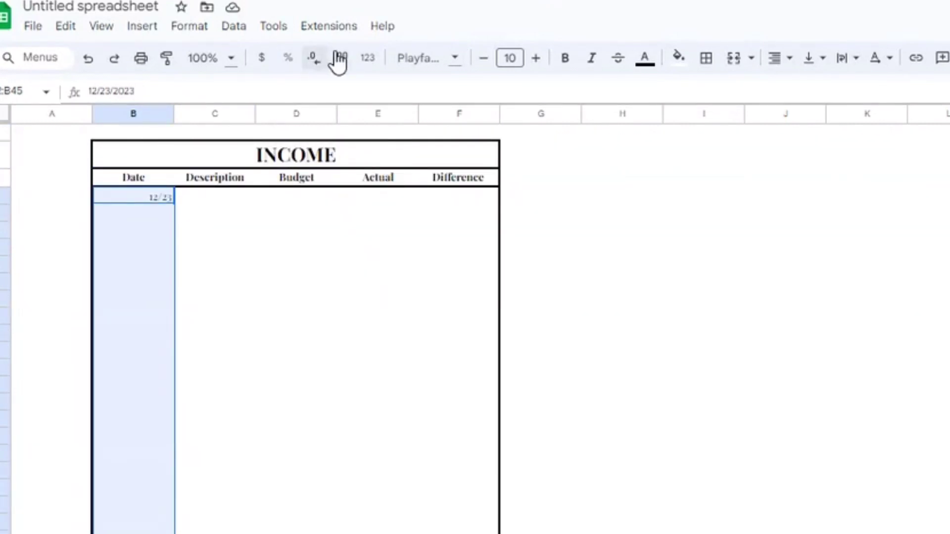
pyautogui.click(375, 62)
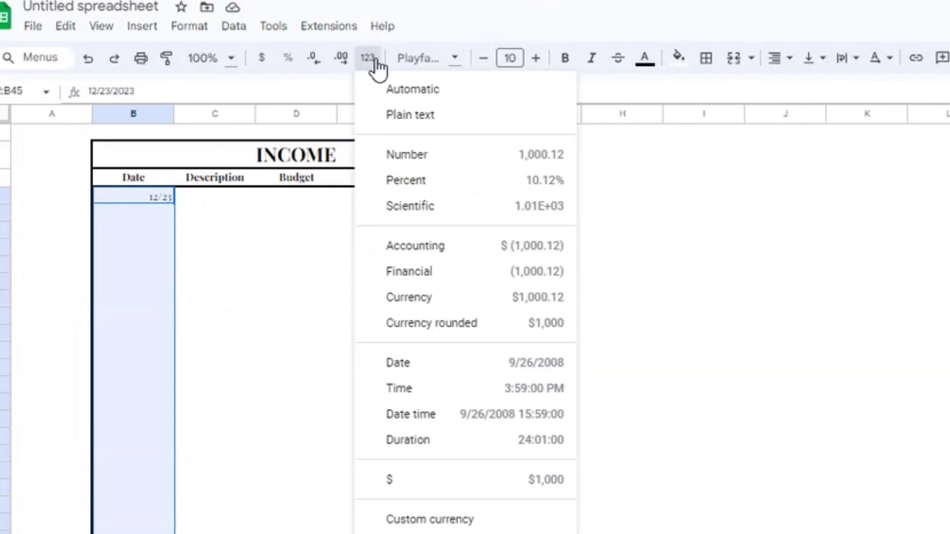
pyautogui.click(487, 365)
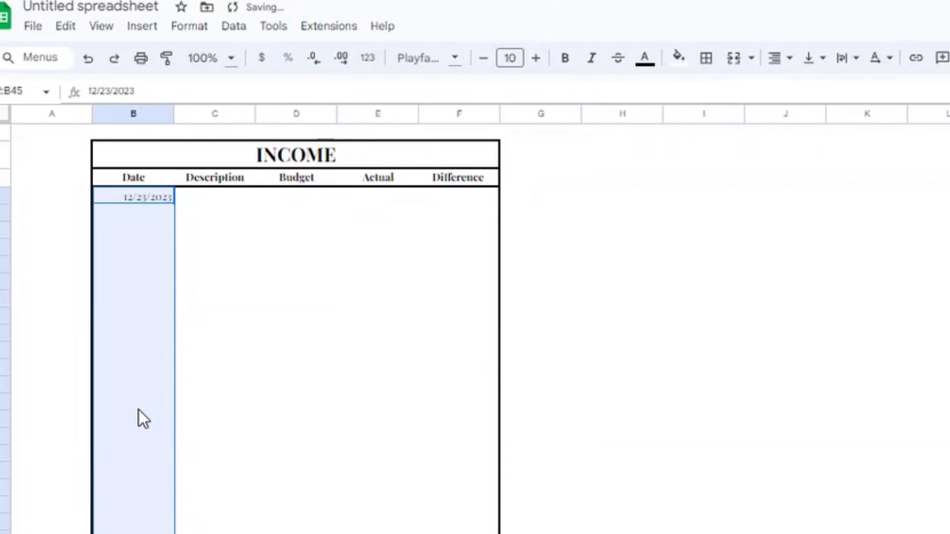
# - Fill in the first income row with the description W2 Pay and a budget of 4000
pyautogui.click(218, 197)
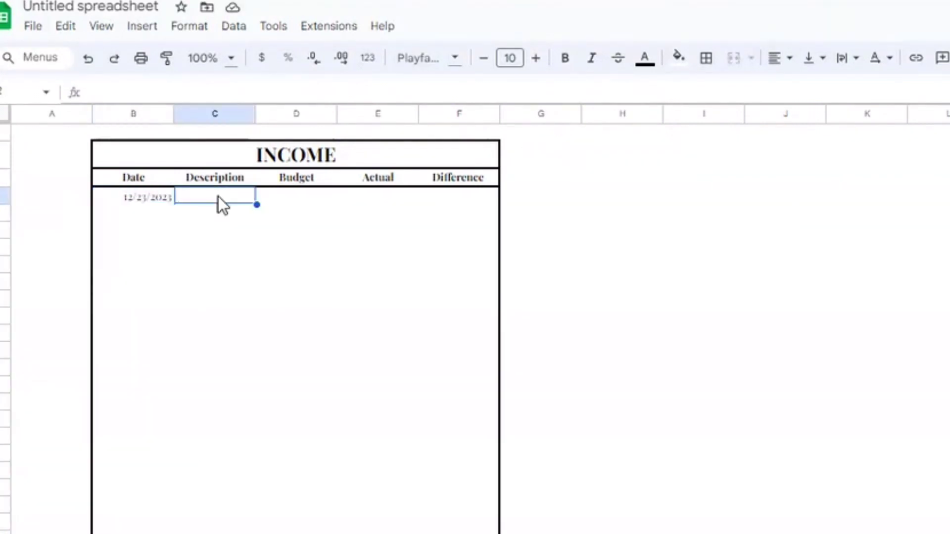
pyautogui.write('W2')
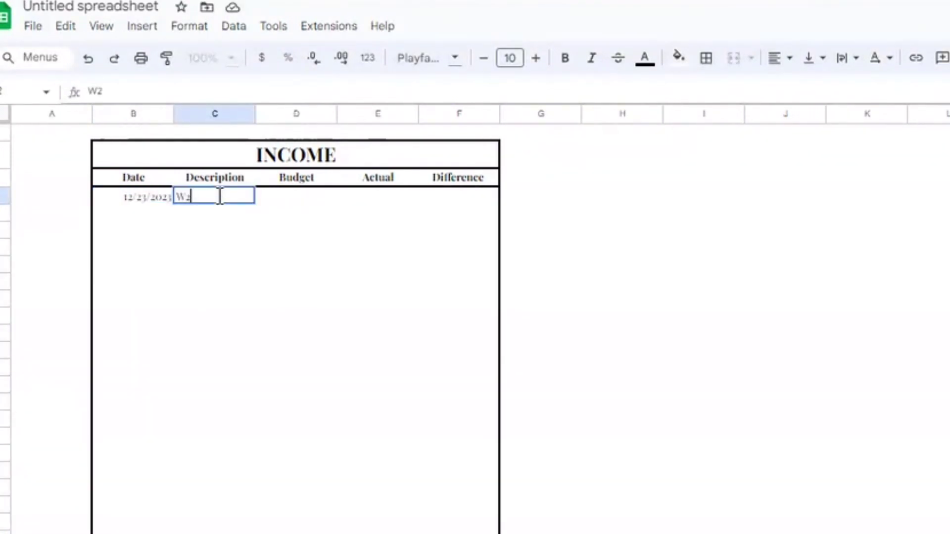
pyautogui.write(' Pay')
pyautogui.press('Tab')
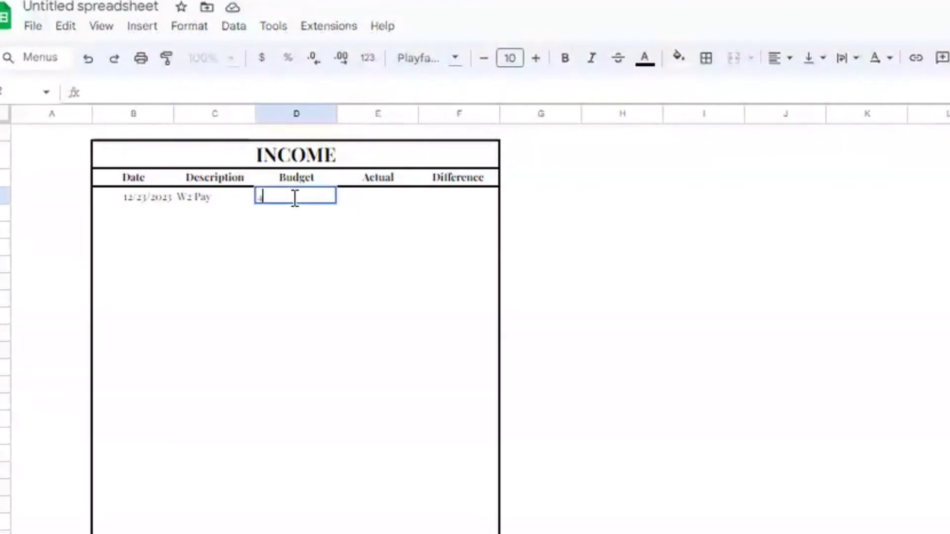
pyautogui.write('4000')
pyautogui.press('Return')
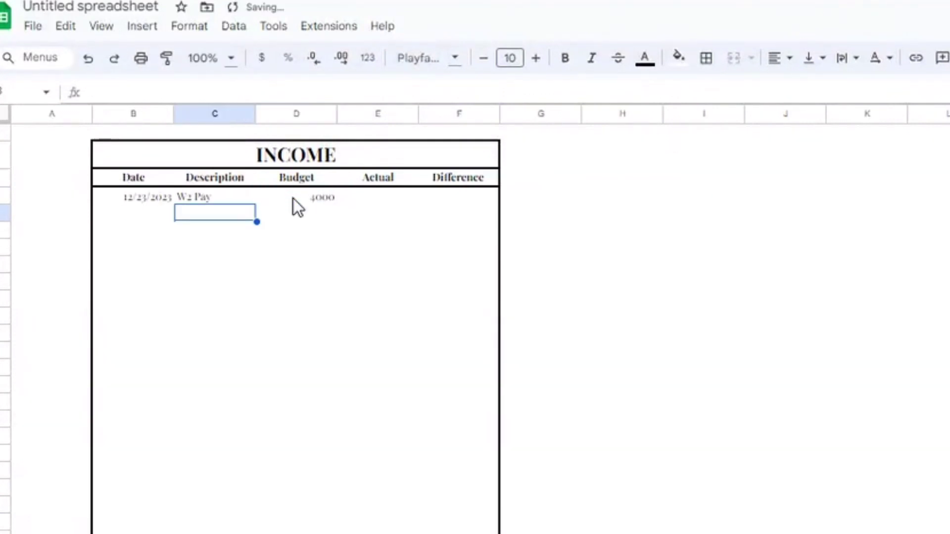
# - Format the Budget, Actual and Difference cells D12:F45 as dollar currency
pyautogui.click(307, 198)
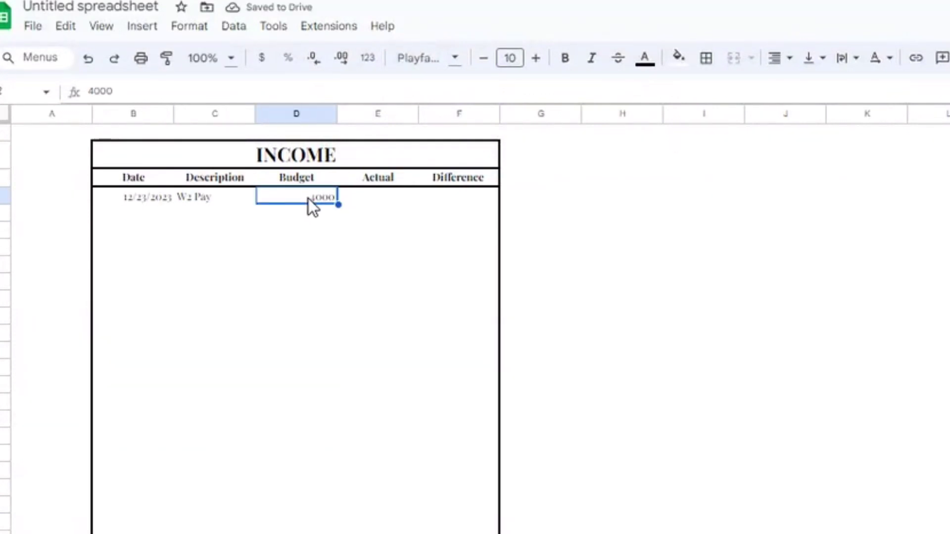
pyautogui.moveTo(319, 195); pyautogui.dragTo(488, 533)
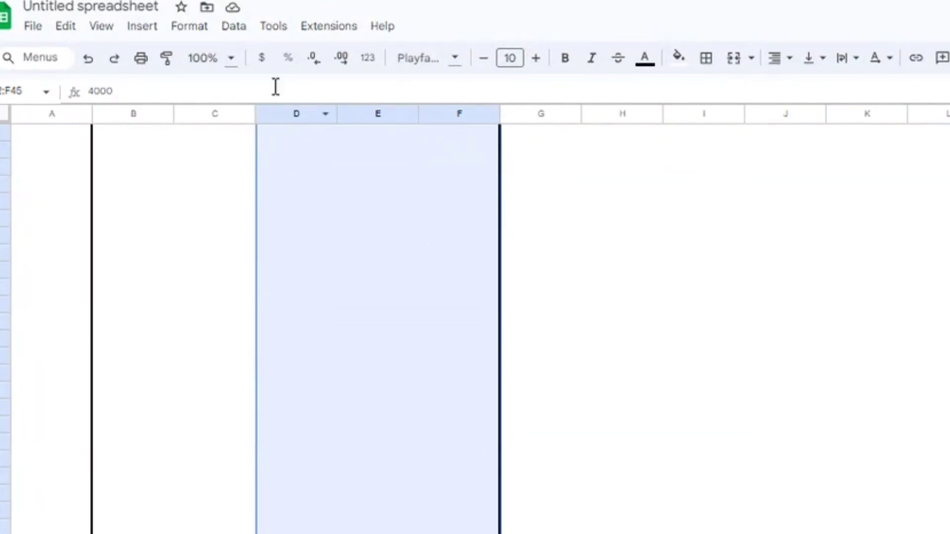
pyautogui.scroll(-2, 393, 314)
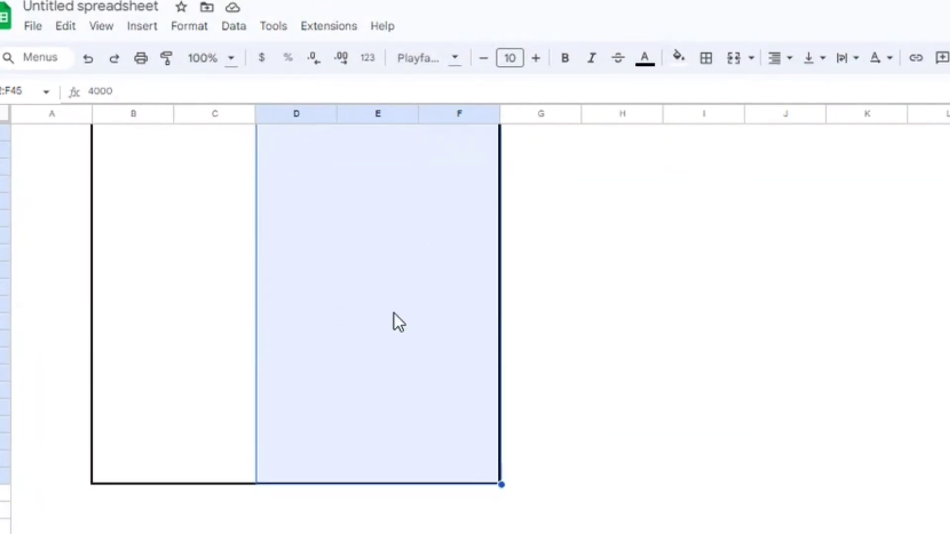
pyautogui.scroll(5, 393, 314)
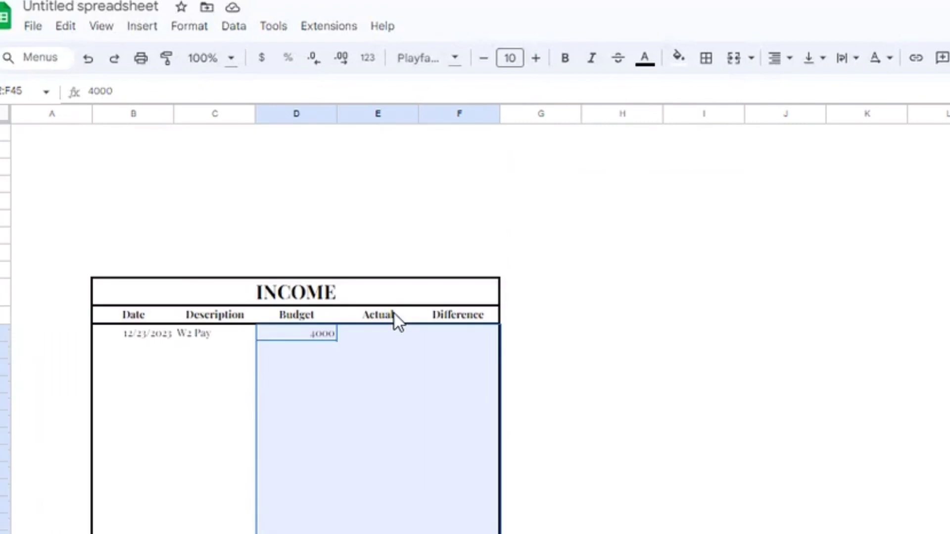
pyautogui.click(267, 67)
pyautogui.click(326, 341)
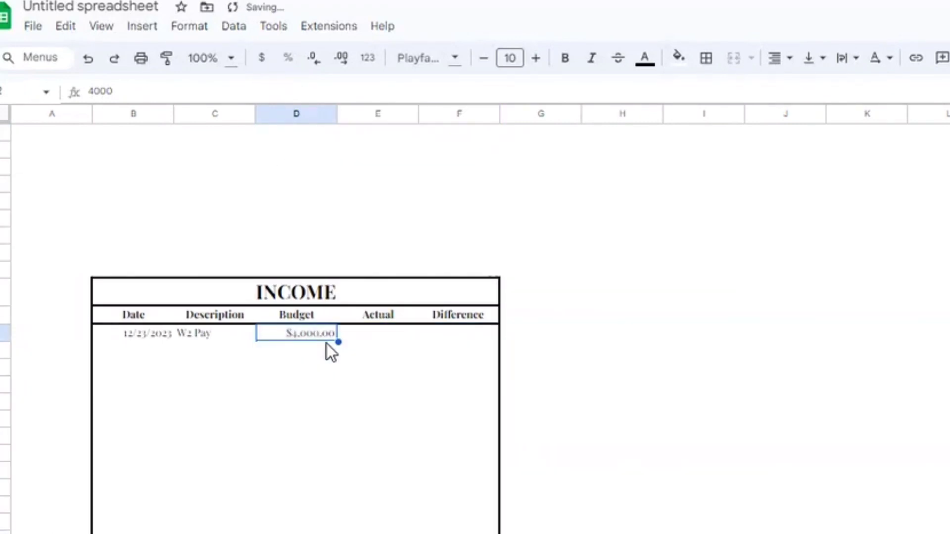
# - Enter 4100 as the Actual amount for the W2 Pay income row
pyautogui.click(372, 343)
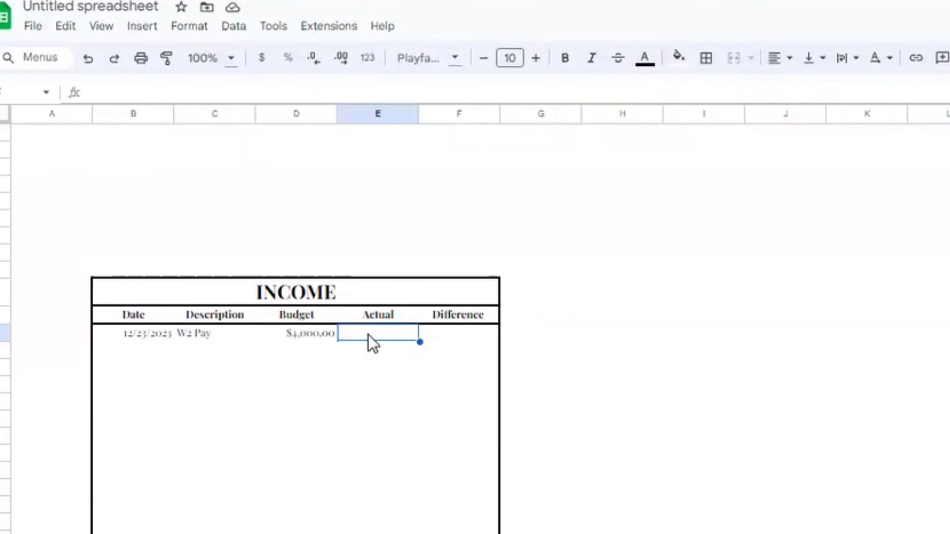
pyautogui.write('4100')
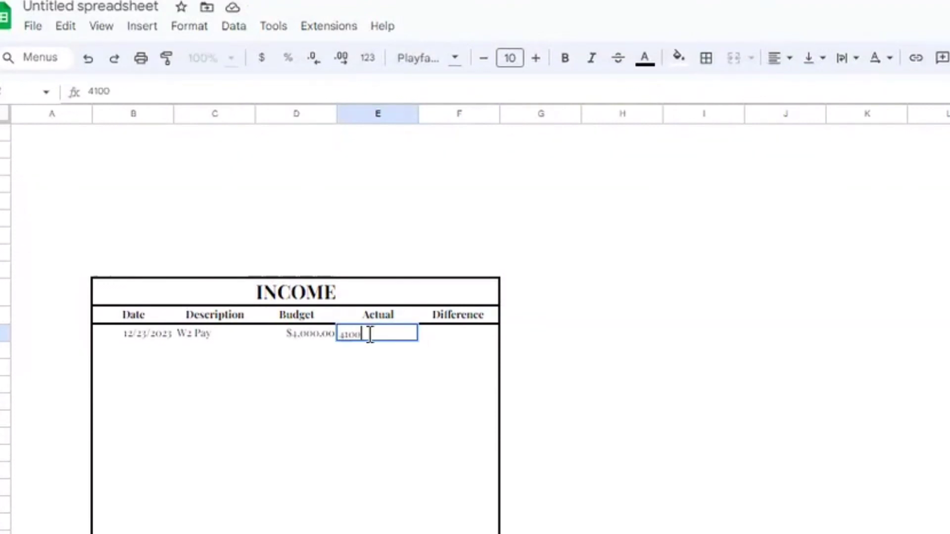
pyautogui.press('Return')
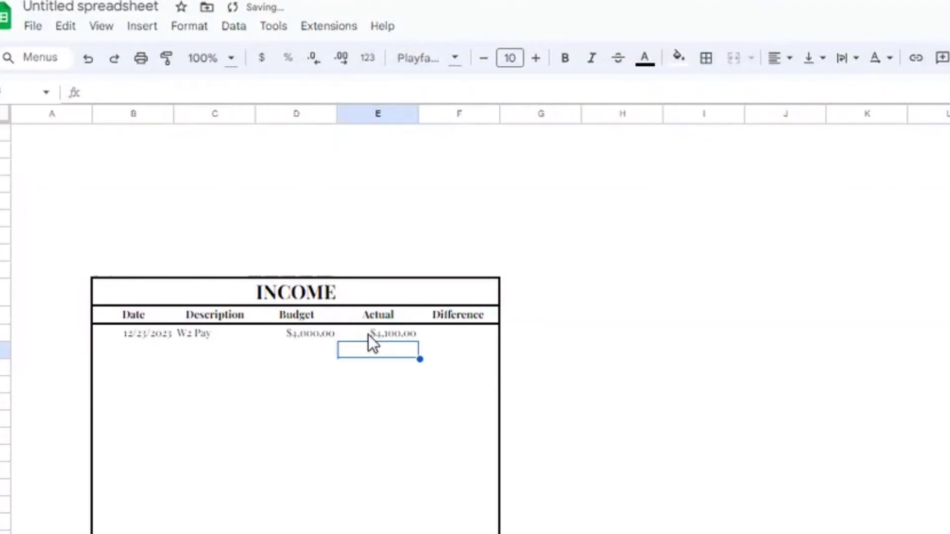
# - Enter the formula =E12-D12 in the Difference cell of the W2 Pay row
pyautogui.click(463, 337)
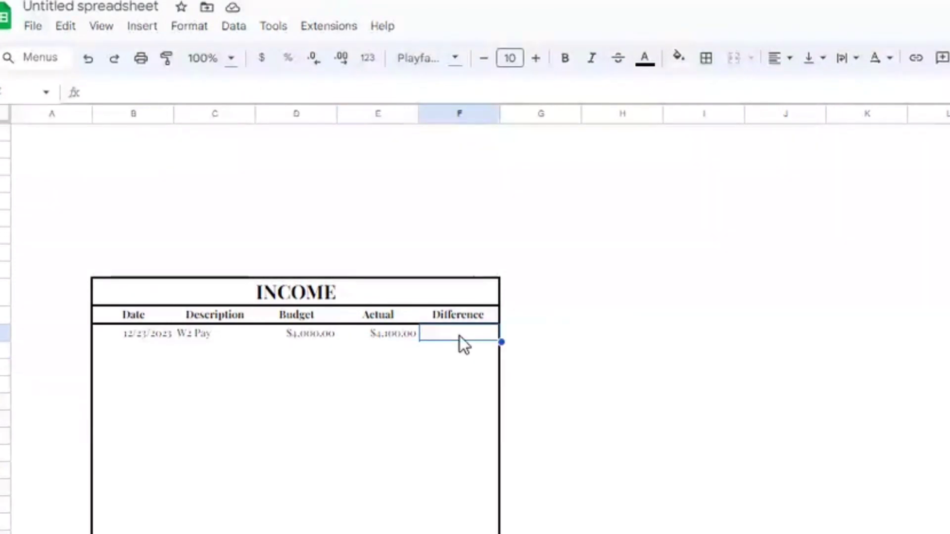
pyautogui.write('=')
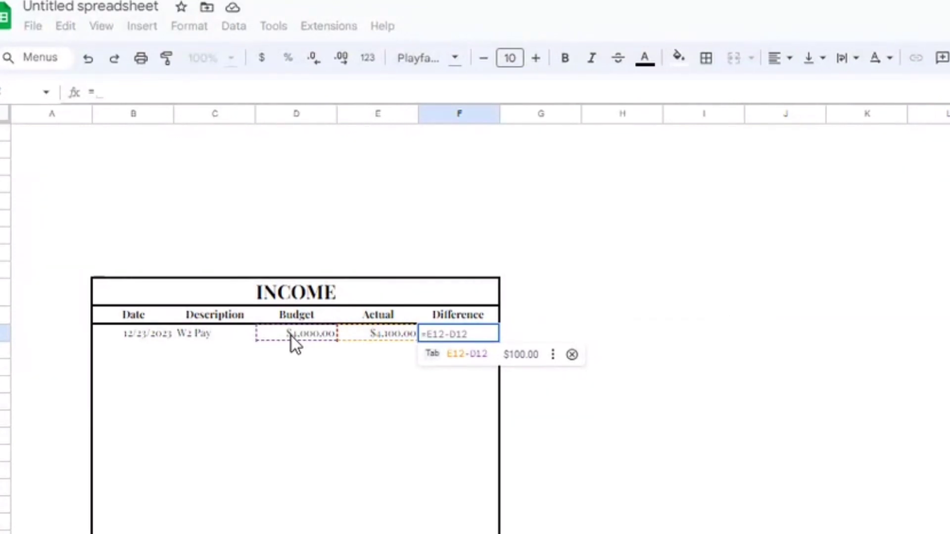
pyautogui.press('Tab')
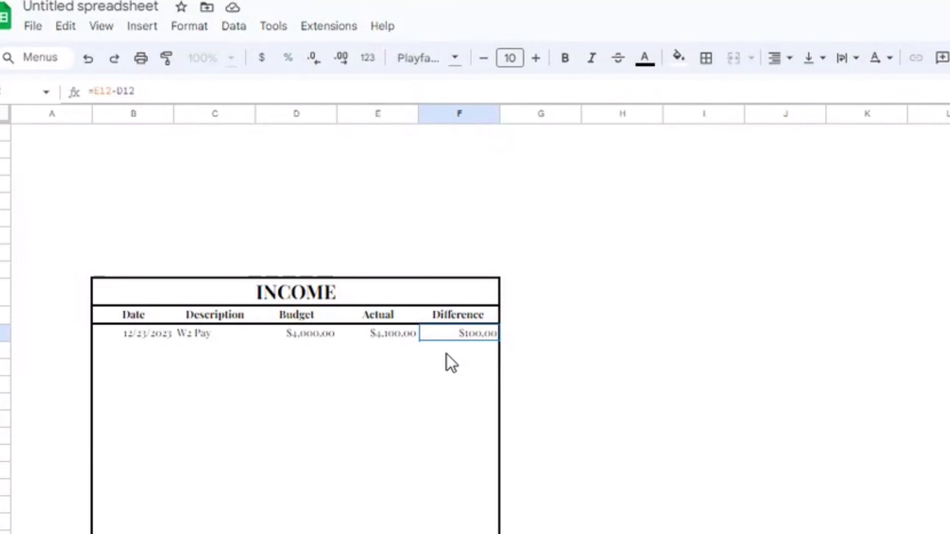
# - Fill the Difference formula from F12 down to F44 and inspect the copied formulas in F14 and F16
pyautogui.scroll(-2, 447, 354)
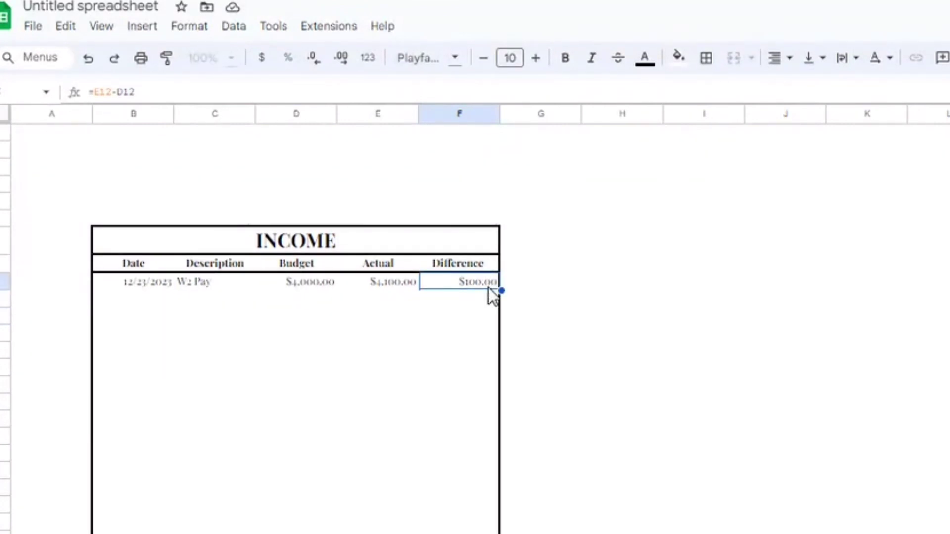
pyautogui.moveTo(501, 291); pyautogui.dragTo(475, 533)
pyautogui.scroll(-3, 475, 326)
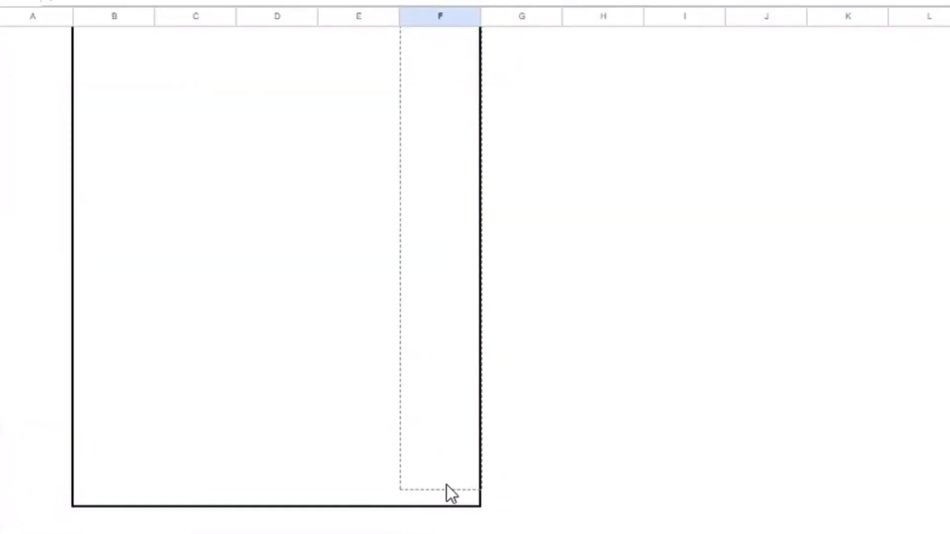
pyautogui.moveTo(445, 493); pyautogui.dragTo(442, 486)
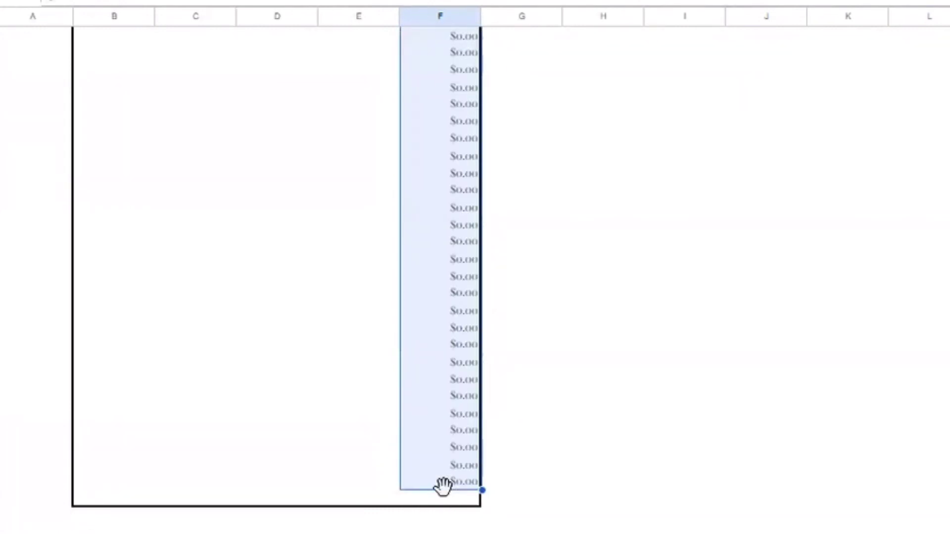
pyautogui.scroll(2, 449, 358)
pyautogui.scroll(3, 449, 358)
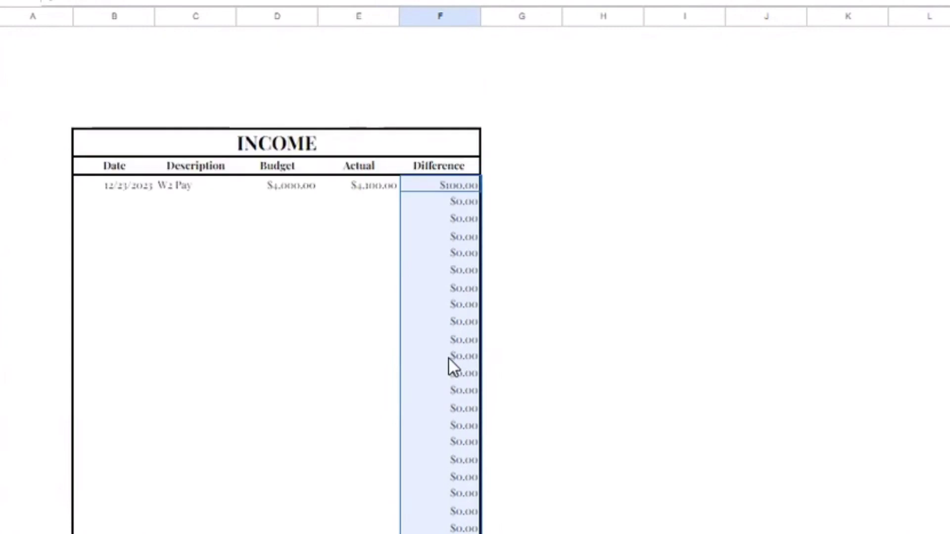
pyautogui.doubleClick(447, 226)
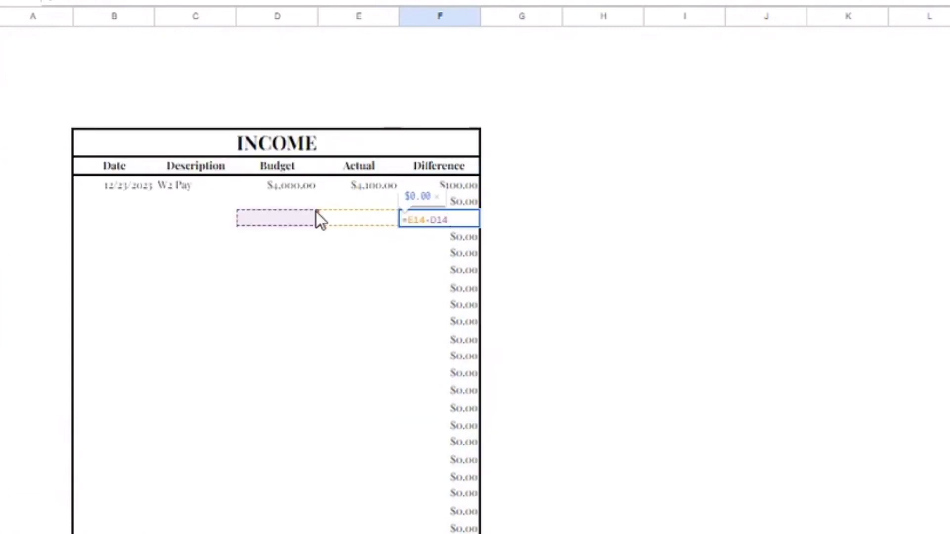
pyautogui.doubleClick(462, 249)
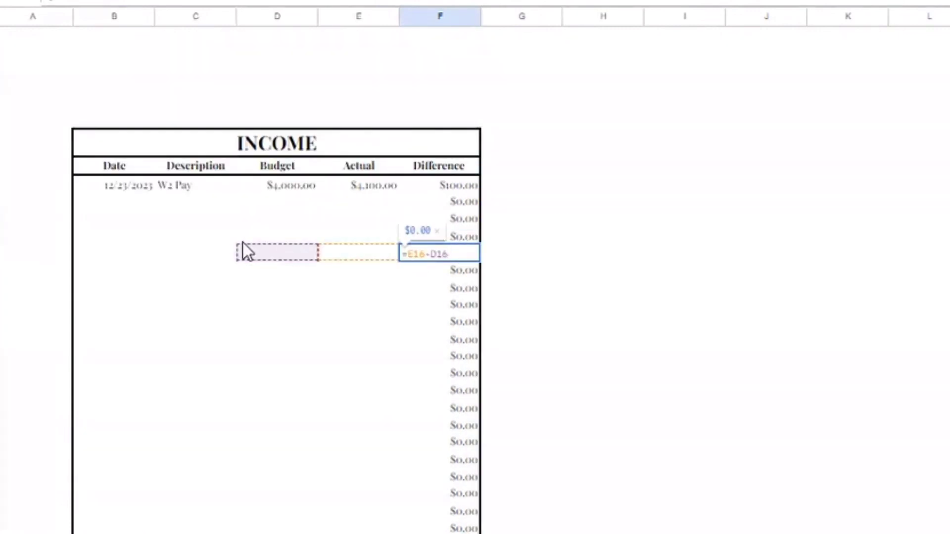
# - Enter the label Total: in the Date column of the income table's last row, cell B45
pyautogui.scroll(-2, 380, 324)
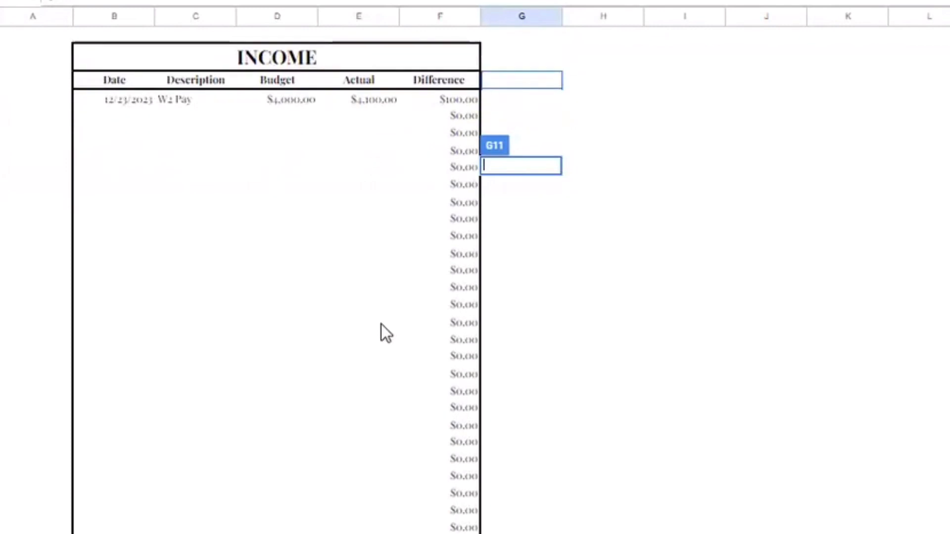
pyautogui.scroll(-5, 381, 324)
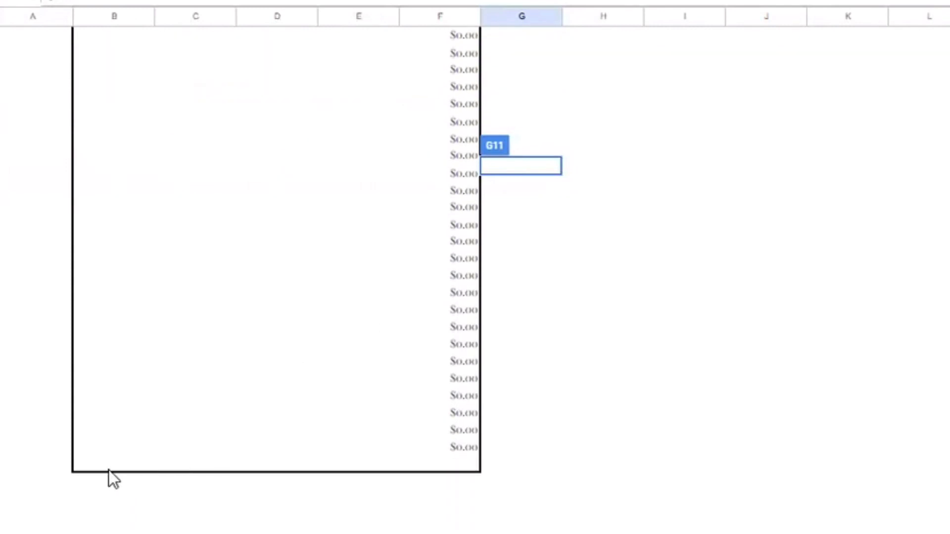
pyautogui.click(106, 465)
pyautogui.write('Total')
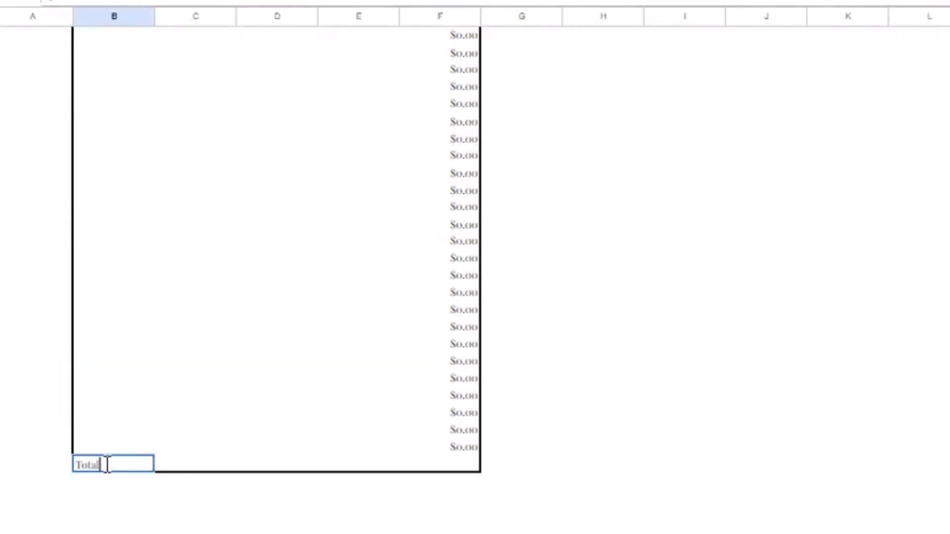
pyautogui.write(':')
# - Merge the Total: label cell B45 with the empty cell C45 beside it
pyautogui.click(202, 467)
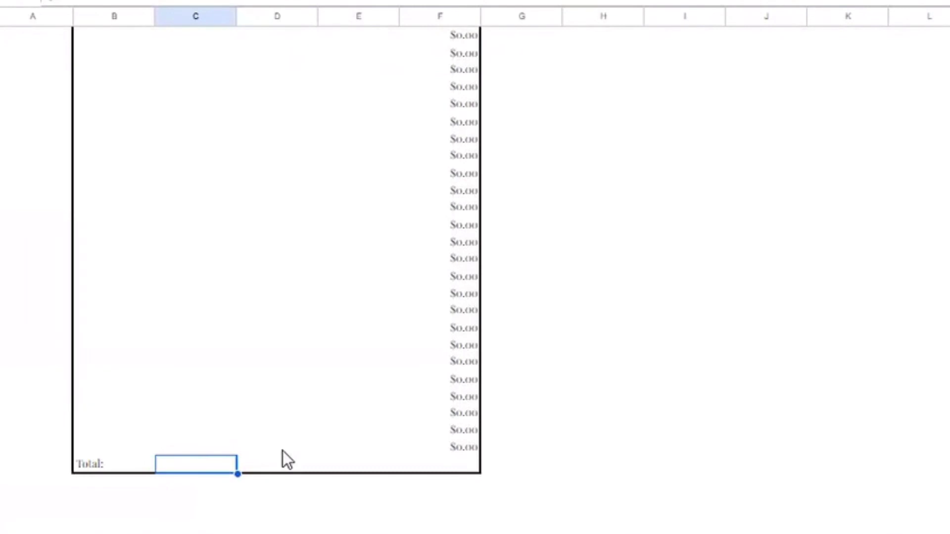
pyautogui.moveTo(209, 471); pyautogui.dragTo(147, 464)
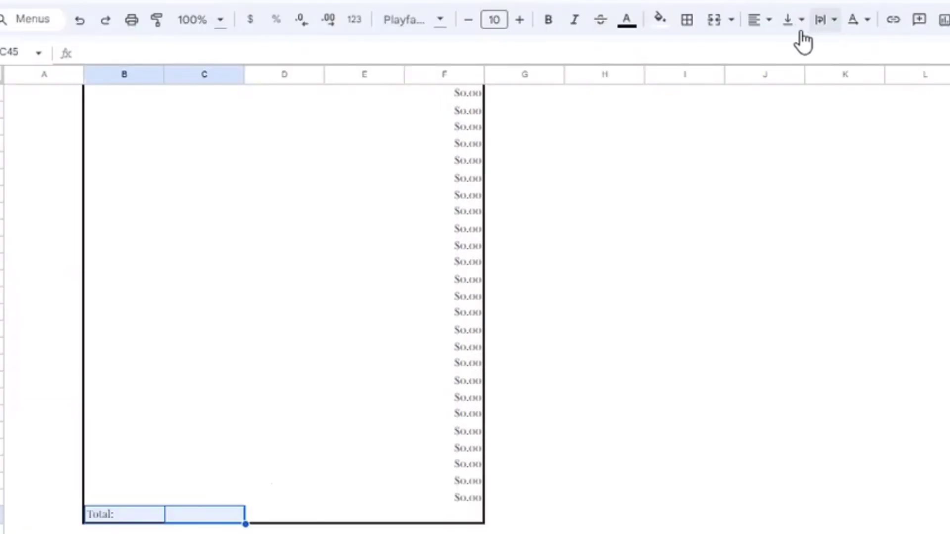
pyautogui.click(731, 21)
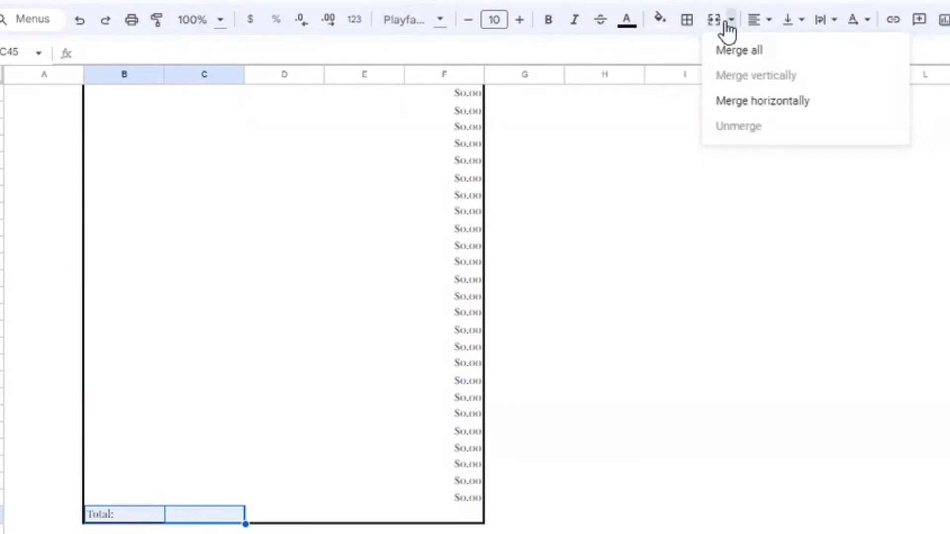
pyautogui.click(350, 515)
# - Total the Budget column in cell D45 with a SUM formula over D12:D44
pyautogui.click(295, 520)
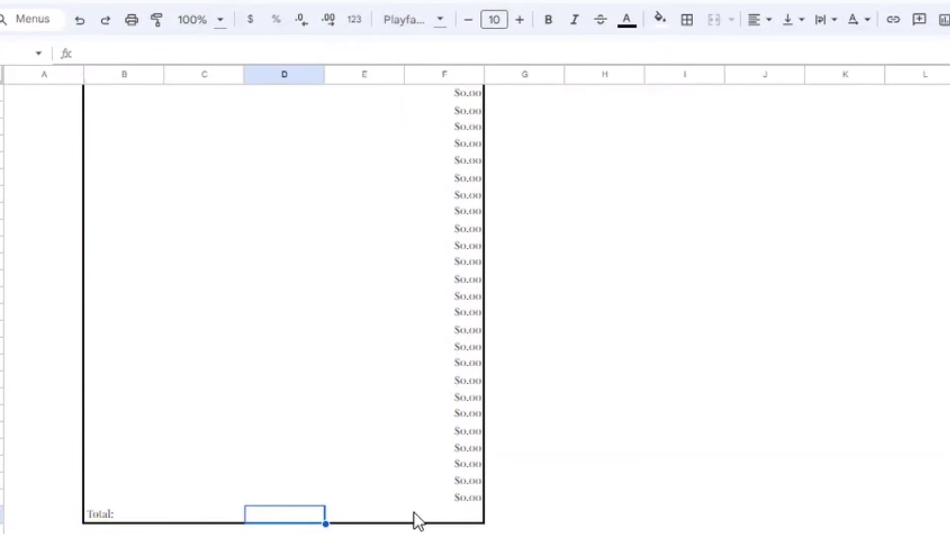
pyautogui.scroll(1, 432, 489)
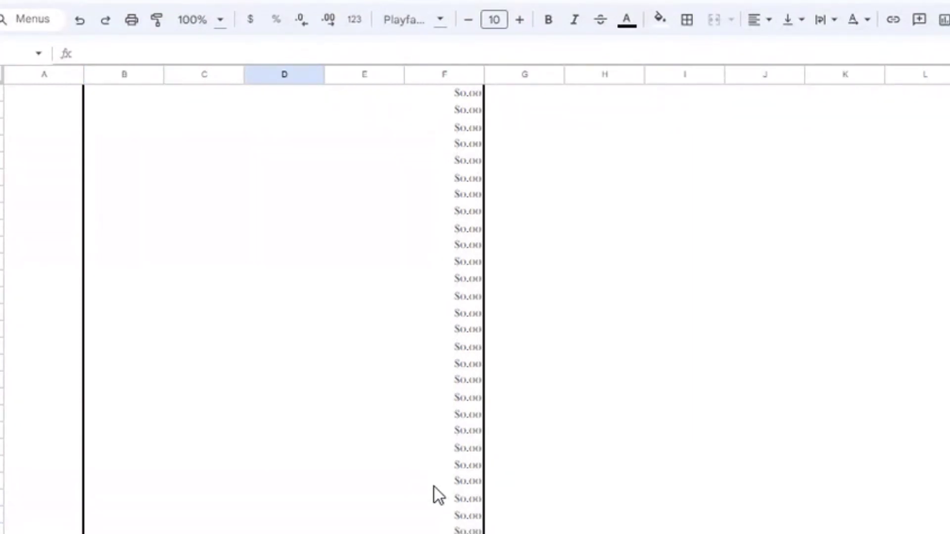
pyautogui.hotkey('ctrl', '-')
pyautogui.scroll(5, 318, 325)
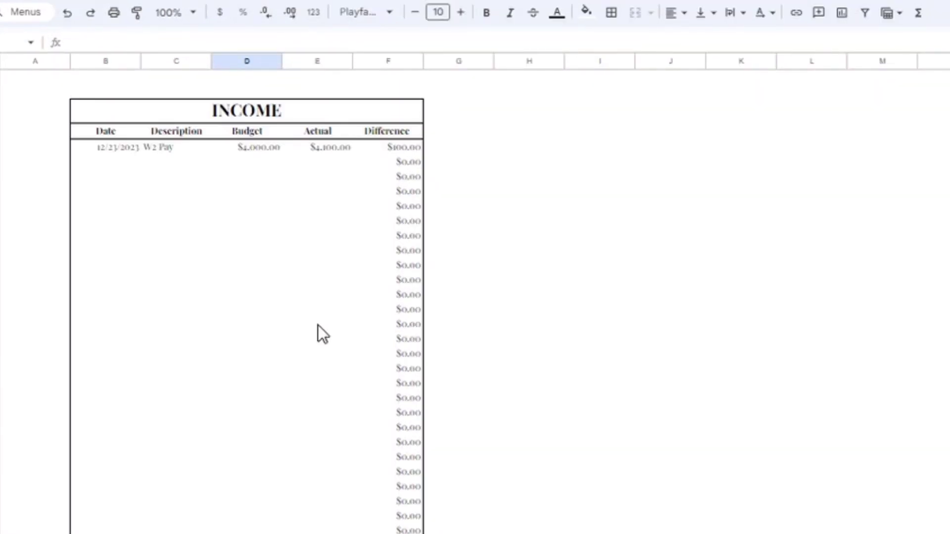
pyautogui.scroll(1, 282, 394)
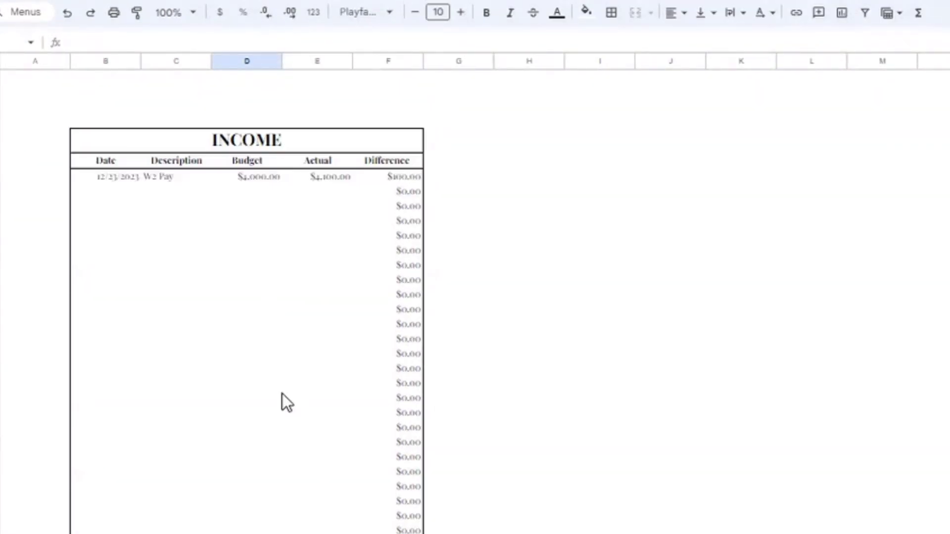
pyautogui.scroll(-6, 283, 394)
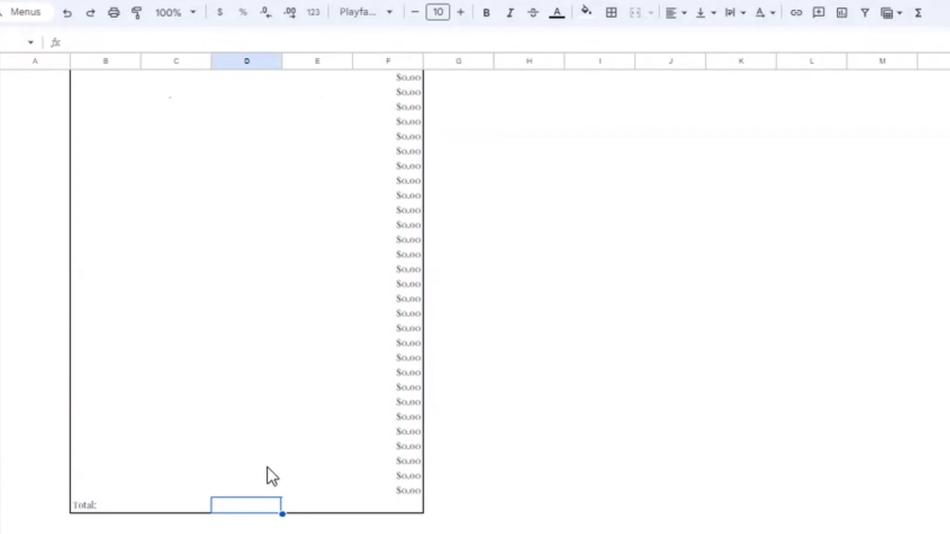
pyautogui.doubleClick(253, 508)
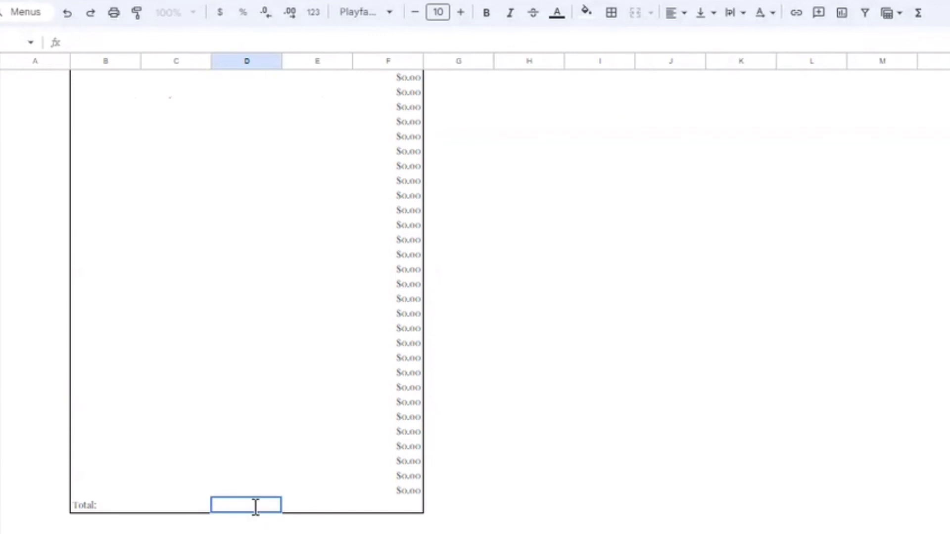
pyautogui.write('=sum')
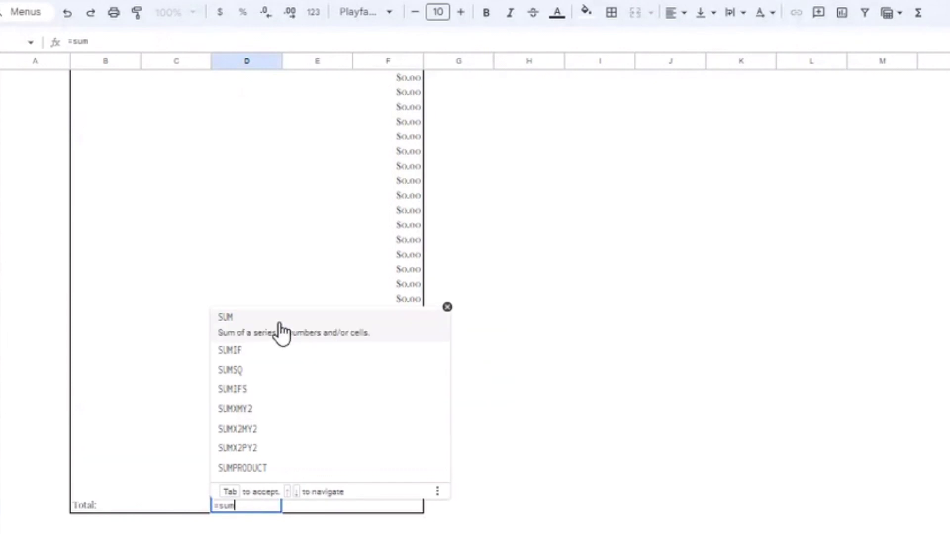
pyautogui.click(277, 332)
pyautogui.scroll(3, 296, 354)
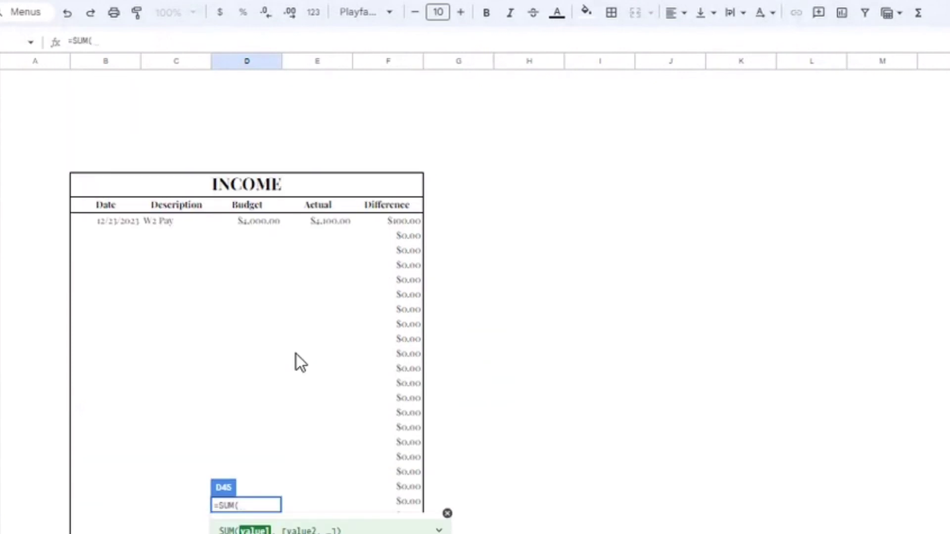
pyautogui.click(254, 224)
pyautogui.moveTo(254, 224); pyautogui.dragTo(261, 369)
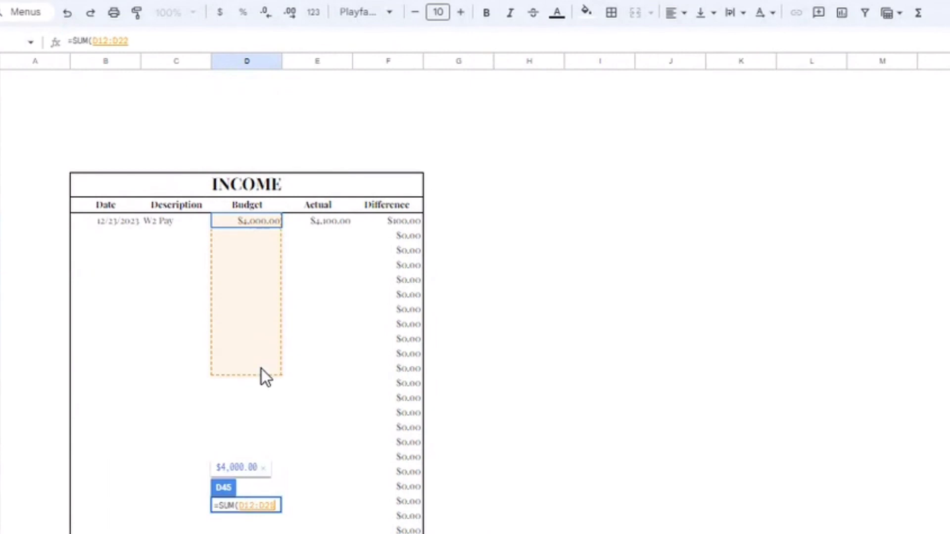
pyautogui.moveTo(261, 369); pyautogui.dragTo(261, 504)
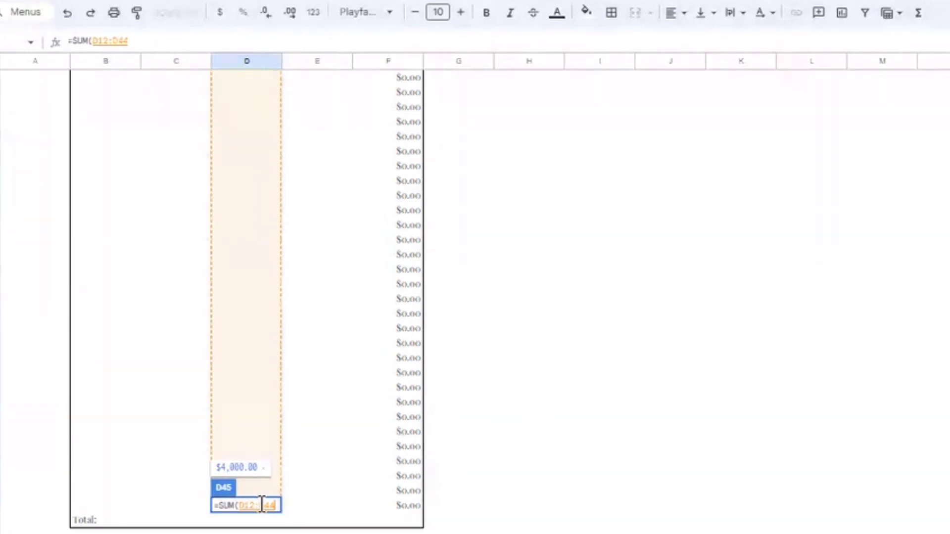
pyautogui.press('Return')
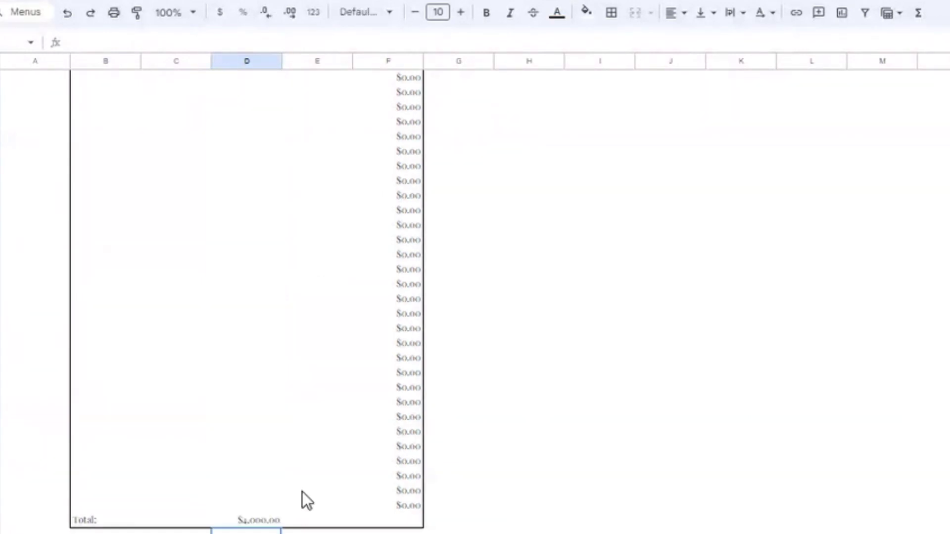
# - Copy the Budget total formula across to the Actual and Difference cells E45 and F45
pyautogui.click(258, 520)
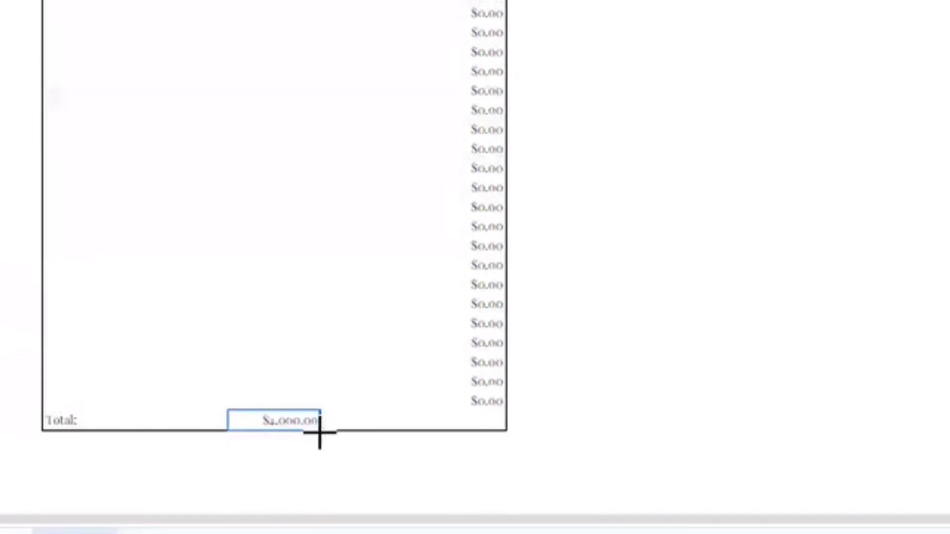
pyautogui.moveTo(322, 433); pyautogui.dragTo(337, 433)
pyautogui.moveTo(394, 414); pyautogui.dragTo(461, 419)
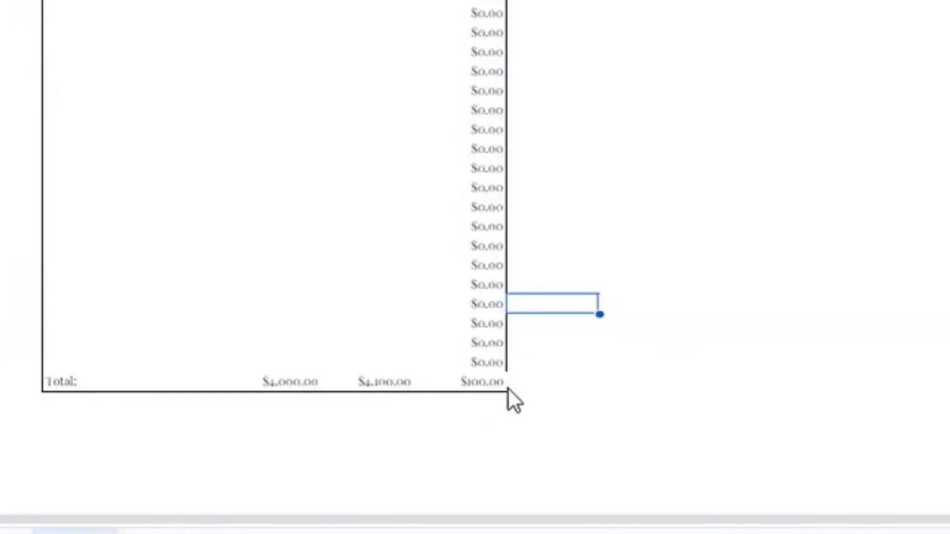
# - Add a right border to the Difference total cell F45 to complete the table's outline
pyautogui.click(485, 388)
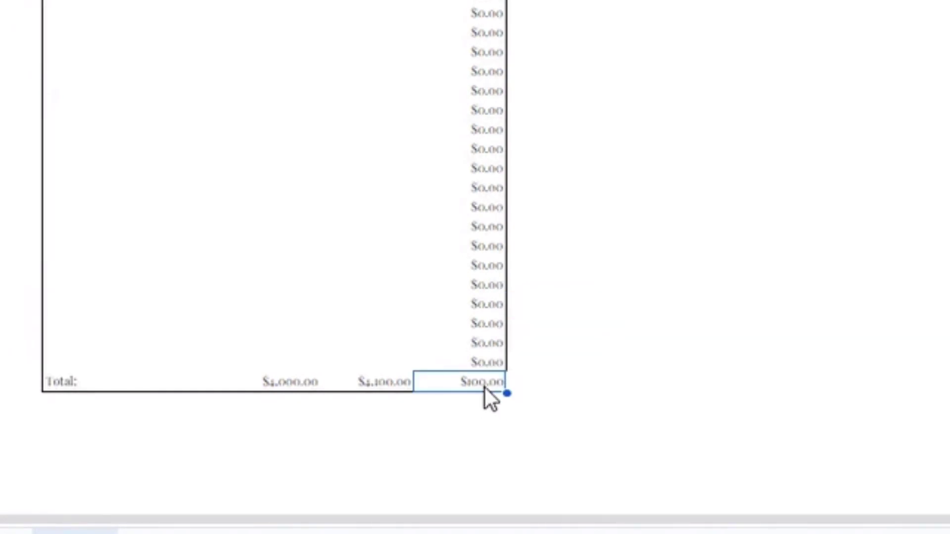
pyautogui.click(627, 22)
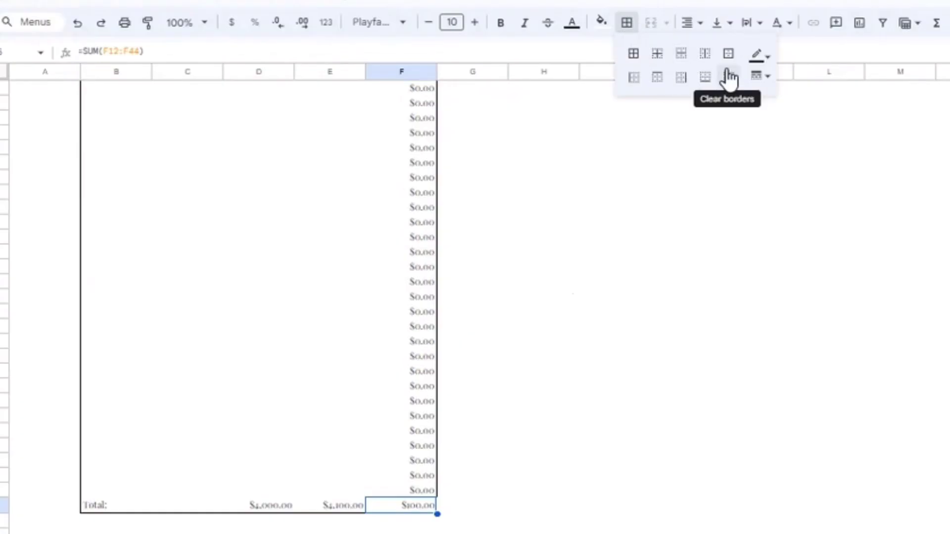
pyautogui.click(681, 77)
pyautogui.click(547, 492)
# - Add an outer border around the whole Total row B45:F45
pyautogui.moveTo(198, 505); pyautogui.dragTo(408, 514)
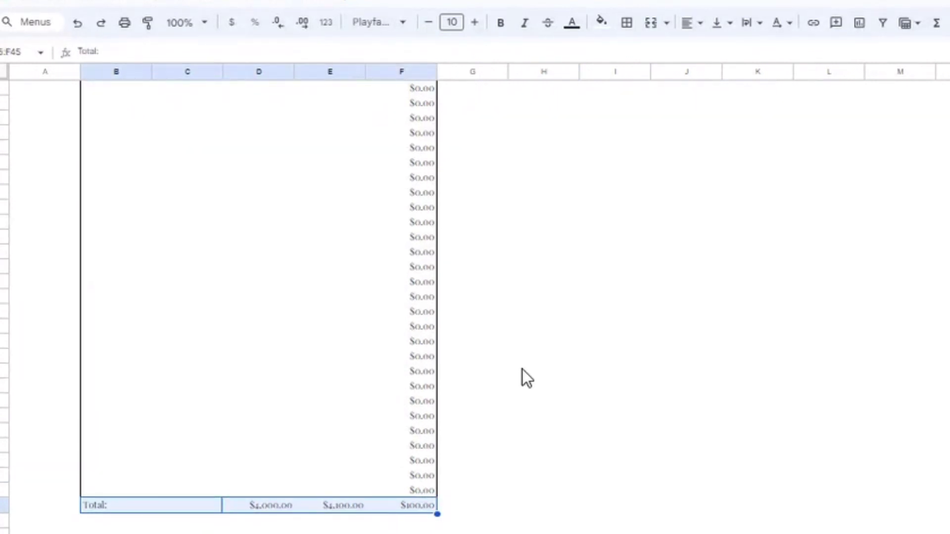
pyautogui.click(626, 22)
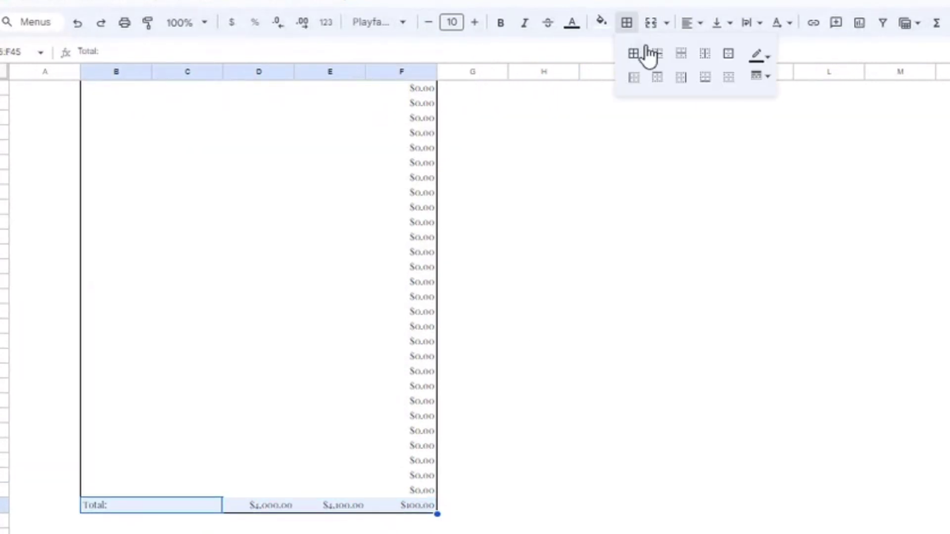
pyautogui.click(731, 56)
pyautogui.click(615, 192)
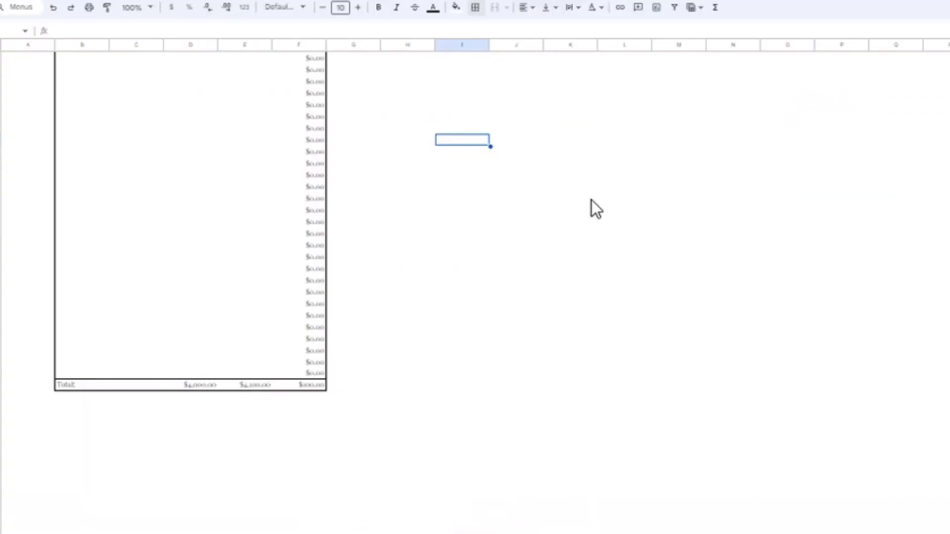
# - Fill the merged INCOME title cell with a medium green background
pyautogui.scroll(3, 592, 200)
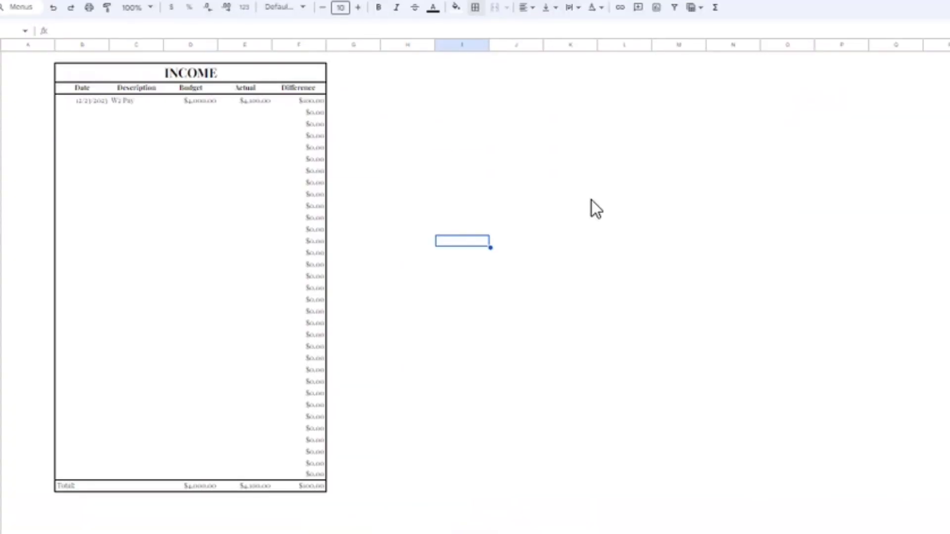
pyautogui.scroll(1, 313, 254)
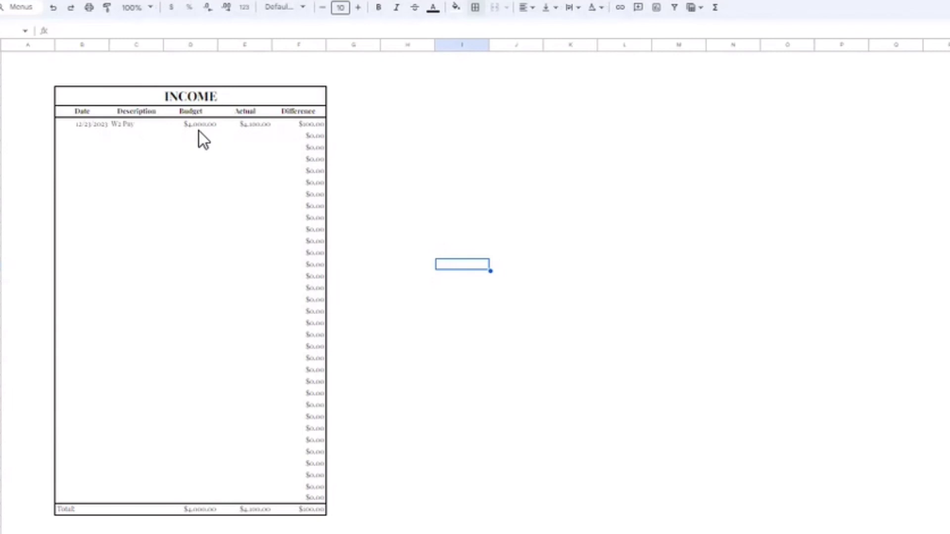
pyautogui.click(131, 98)
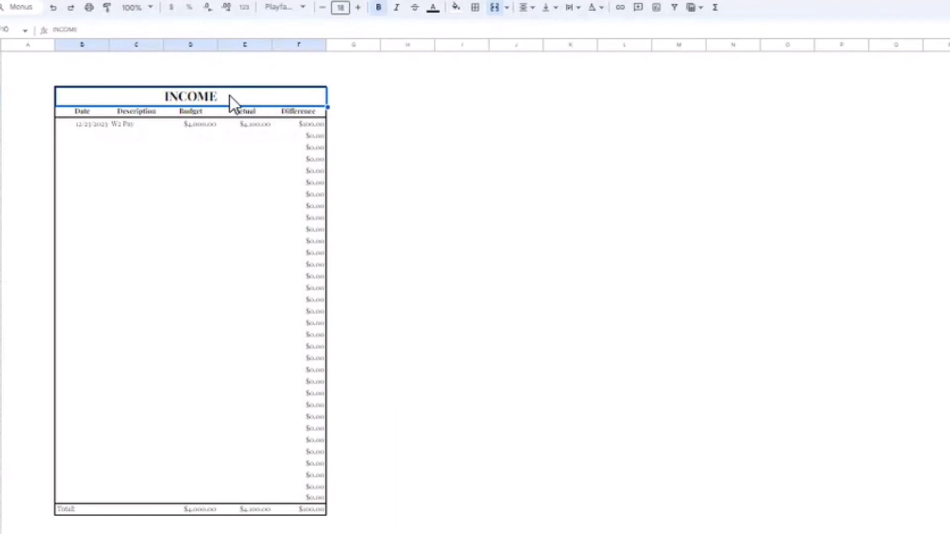
pyautogui.click(456, 8)
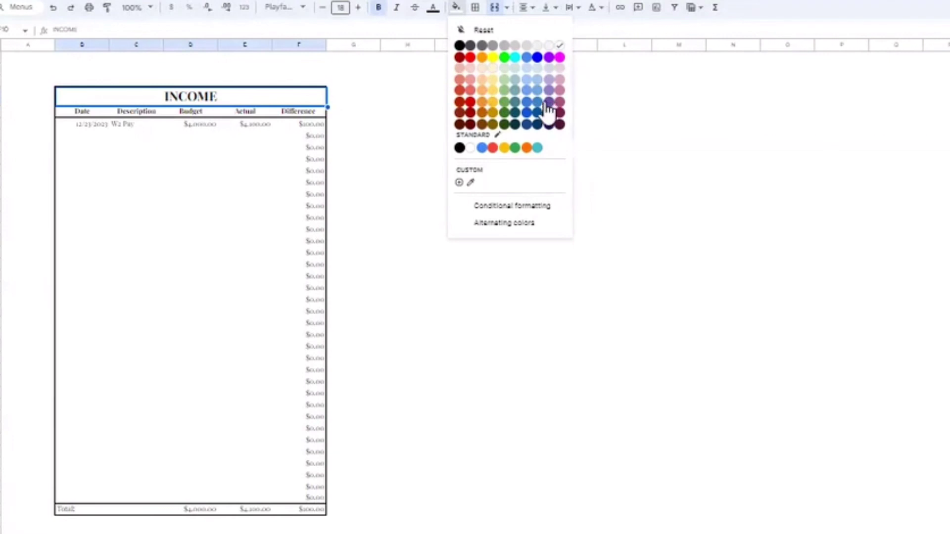
pyautogui.click(504, 102)
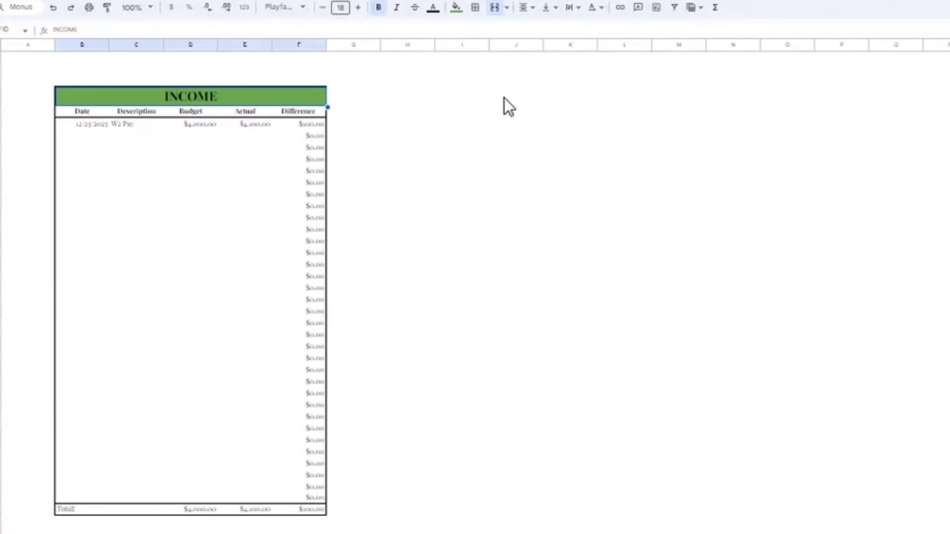
# - Fill the column header cells from Date to Difference with the palest green shade
pyautogui.click(292, 113)
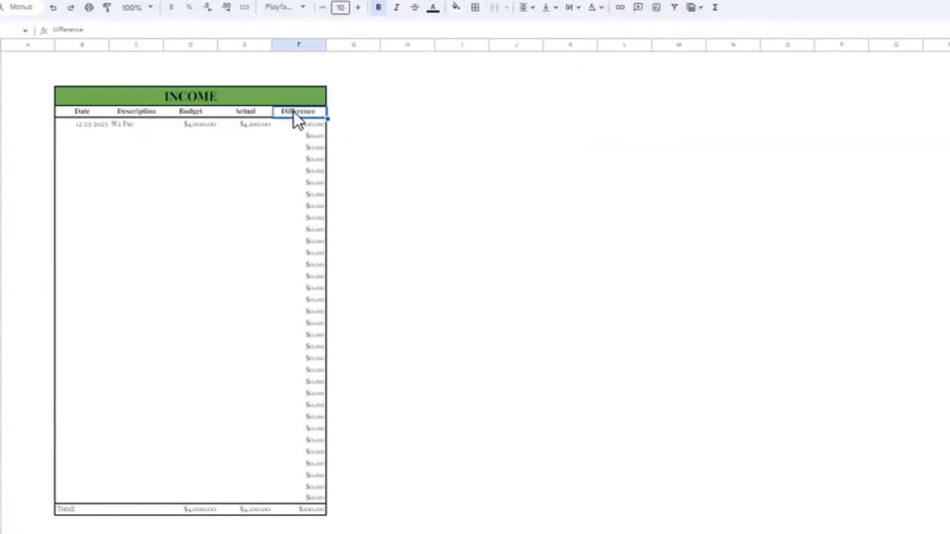
pyautogui.keyDown('shift'); pyautogui.click(188, 115); pyautogui.keyUp('shift')
pyautogui.moveTo(188, 119); pyautogui.dragTo(106, 112)
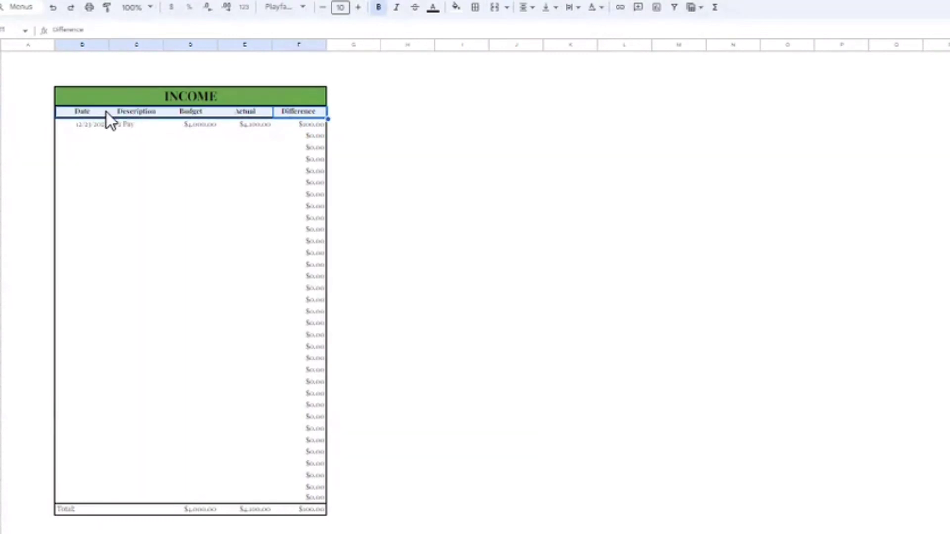
pyautogui.click(456, 8)
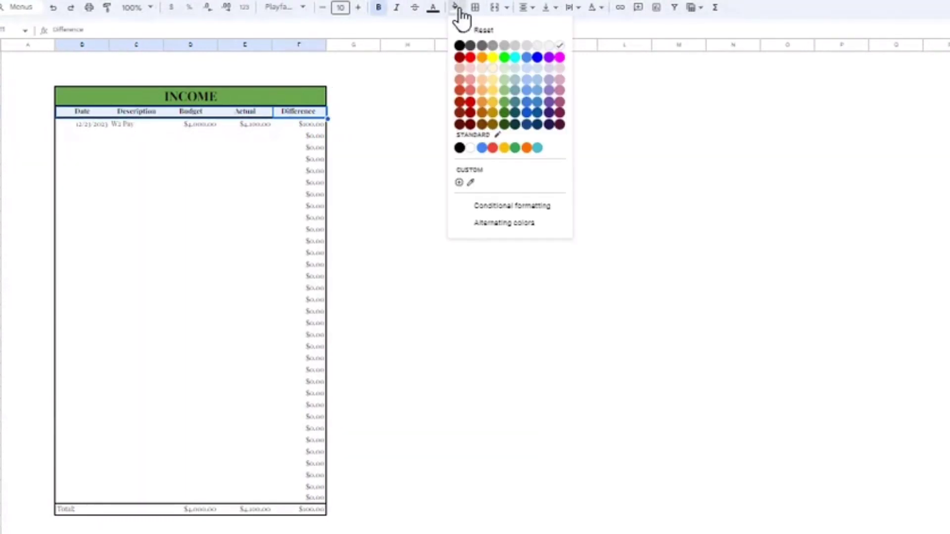
pyautogui.click(507, 80)
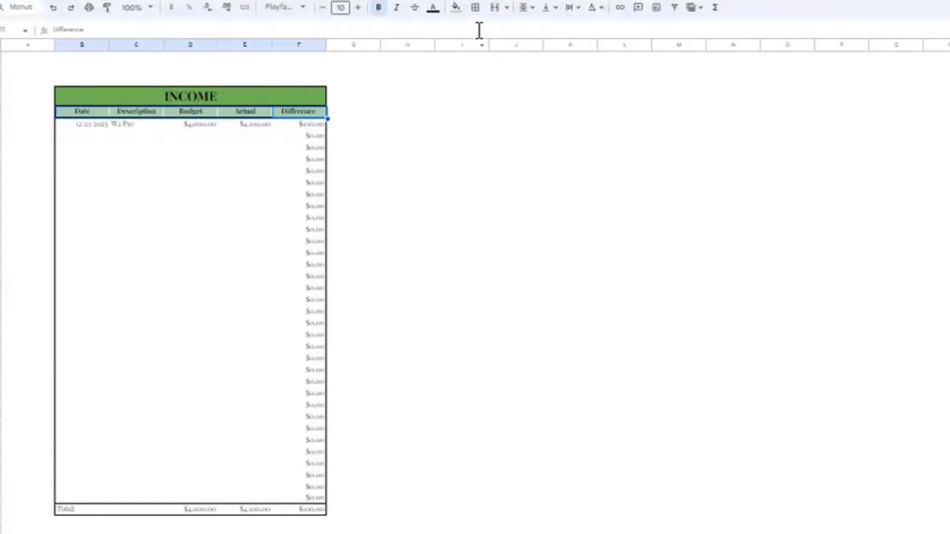
pyautogui.click(455, 9)
pyautogui.click(501, 74)
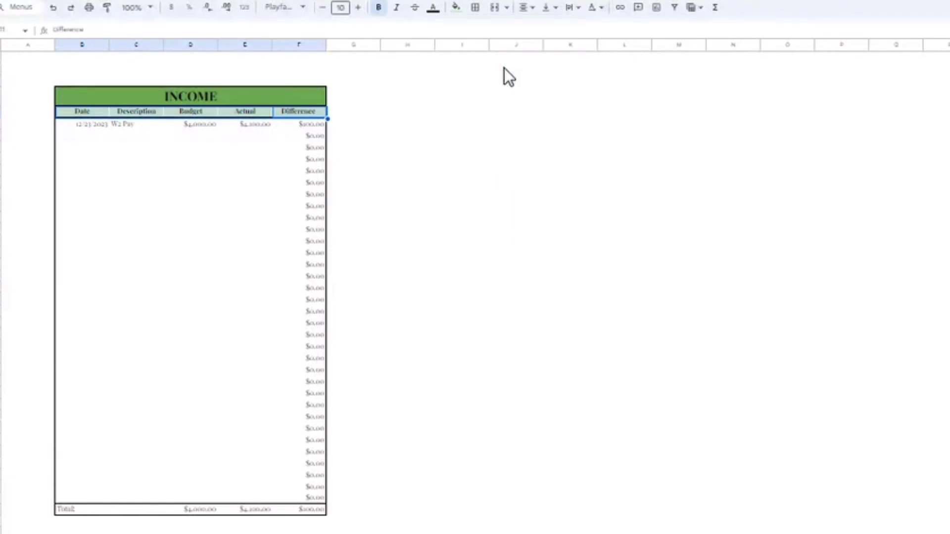
pyautogui.click(363, 242)
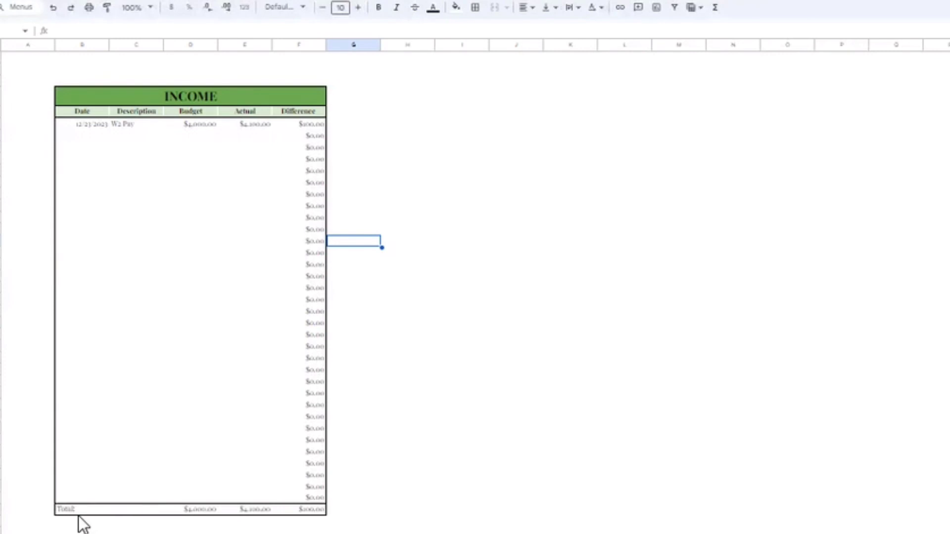
# - Fill the Total row B45:F45 with a light green background
pyautogui.moveTo(99, 509); pyautogui.dragTo(287, 509)
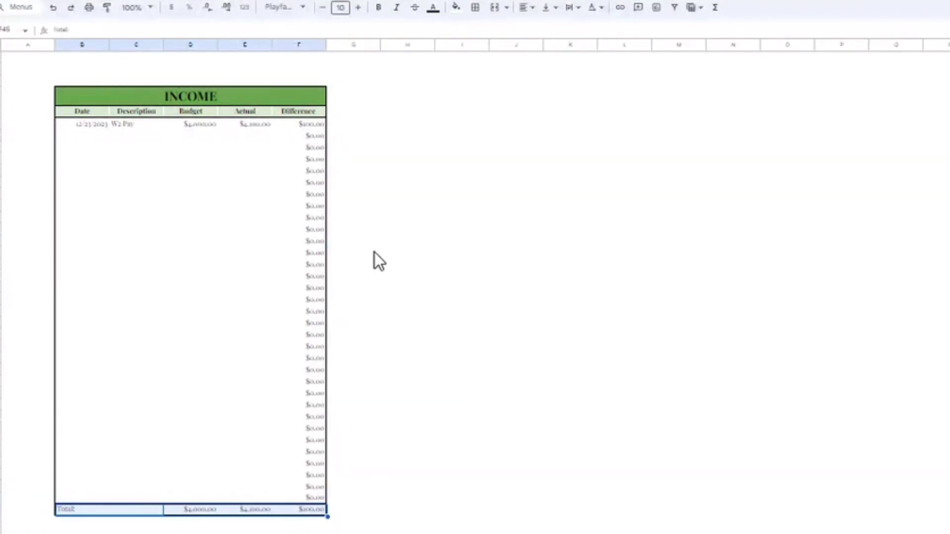
pyautogui.click(456, 7)
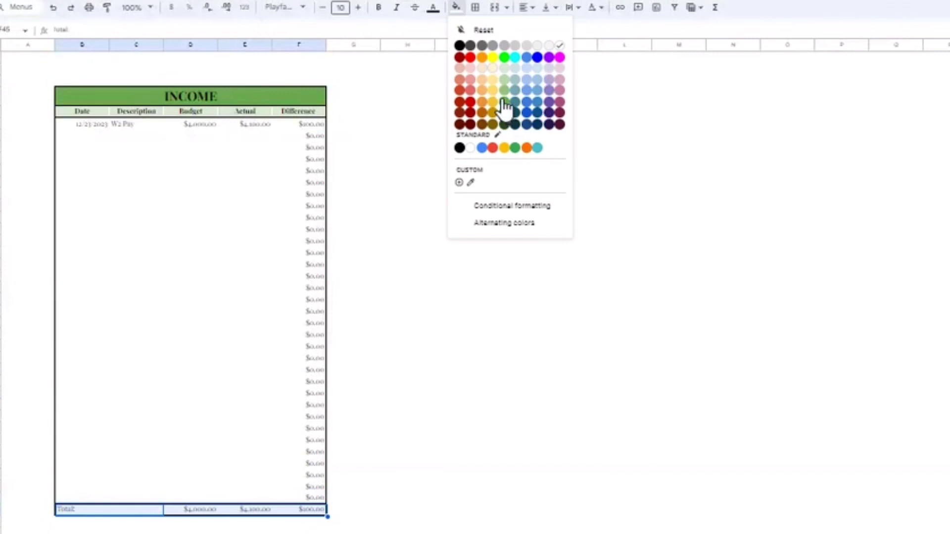
pyautogui.click(504, 80)
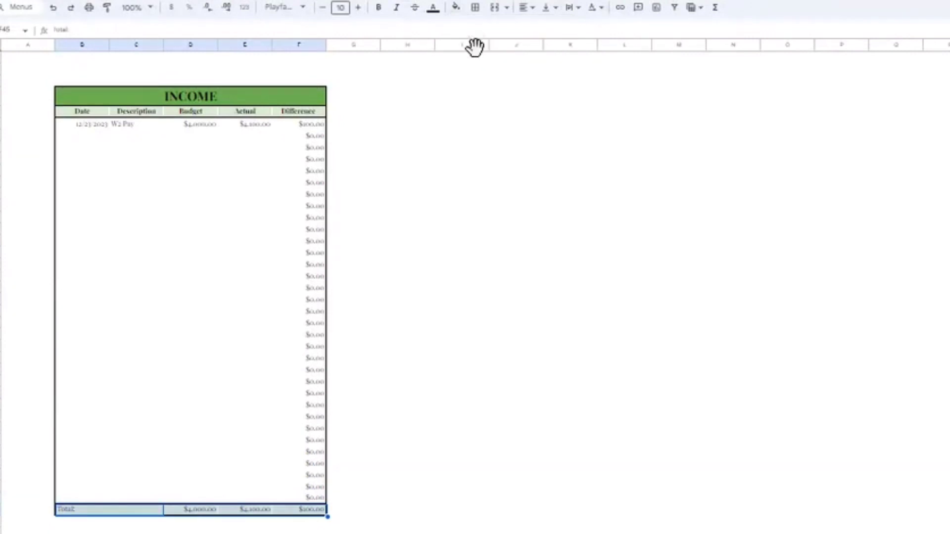
# - Try to add black inner borders between the cells of the Total row B45:F45
pyautogui.click(476, 8)
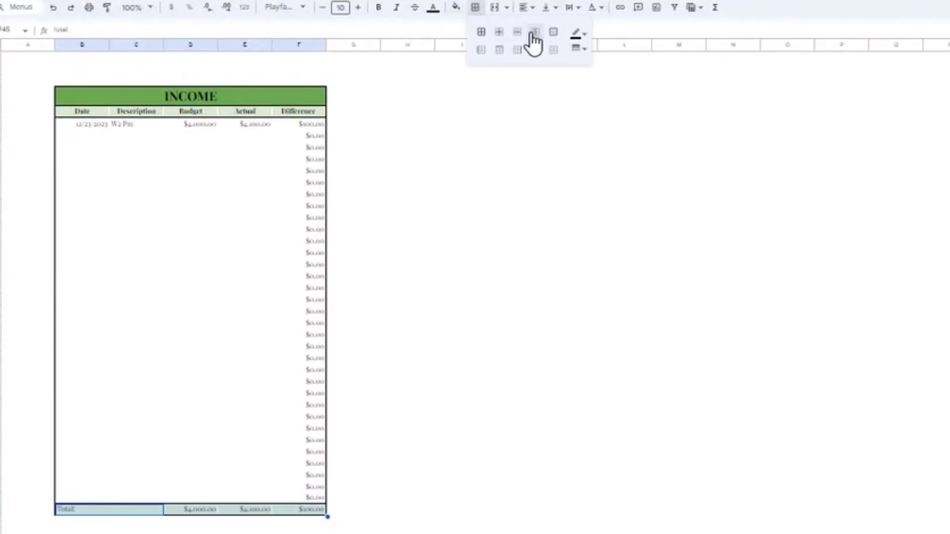
pyautogui.click(497, 32)
pyautogui.click(446, 222)
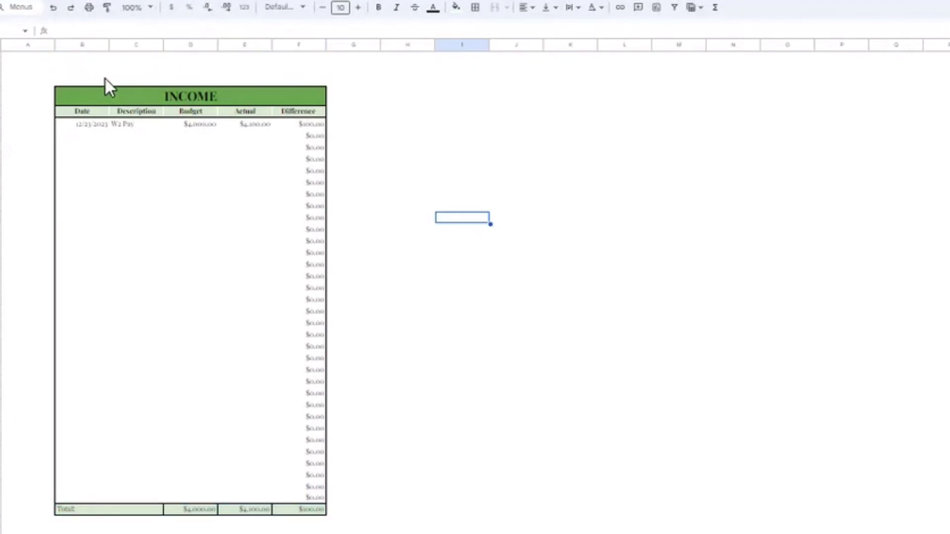
pyautogui.click(53, 7)
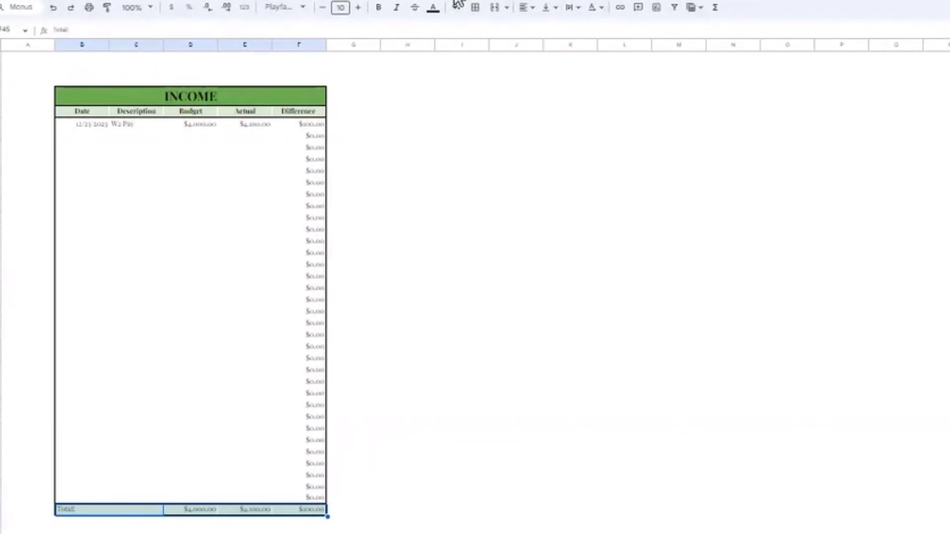
# - Set the border color to pale green and apply inner borders to the Total row B45:F45
pyautogui.click(475, 8)
pyautogui.click(577, 33)
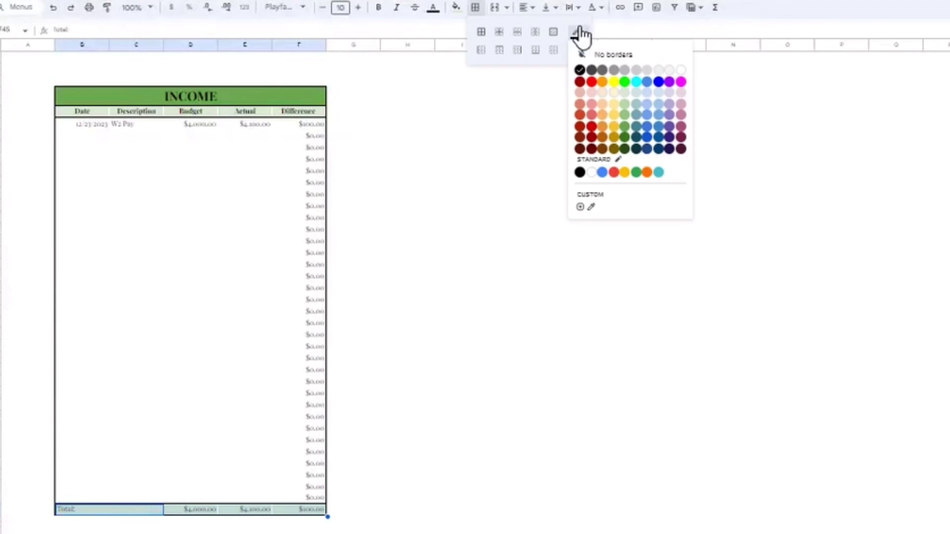
pyautogui.click(625, 97)
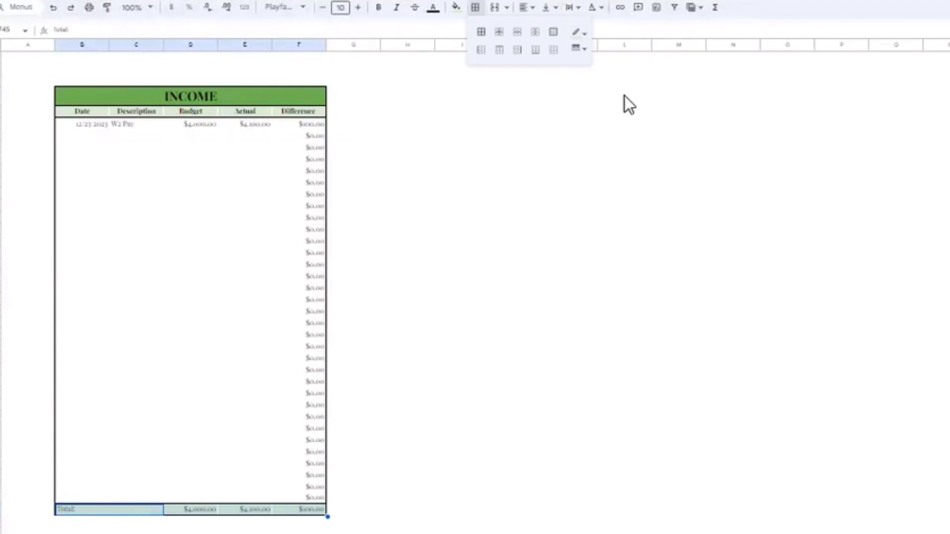
pyautogui.click(500, 34)
# - Apply the same pale green inner borders to the column header cells from Date to Difference
pyautogui.moveTo(111, 107); pyautogui.dragTo(290, 116)
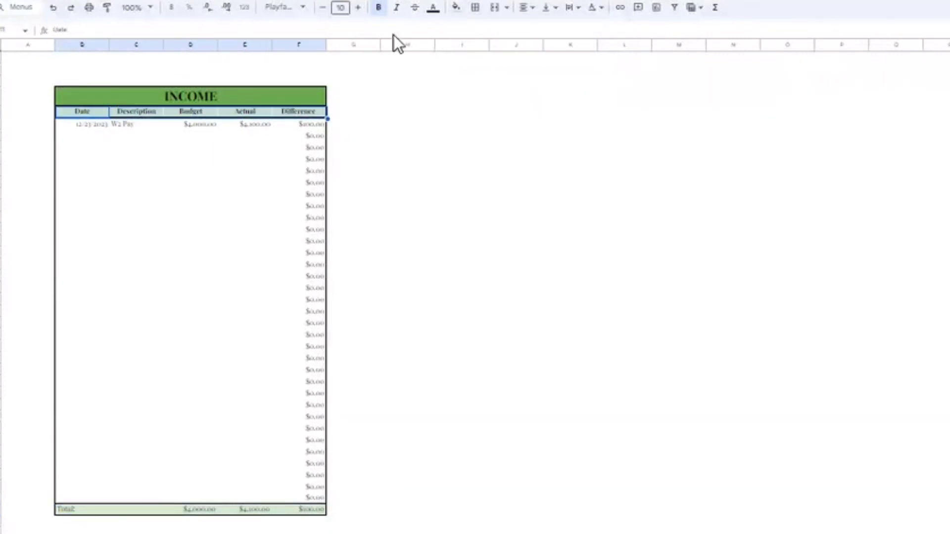
pyautogui.click(476, 8)
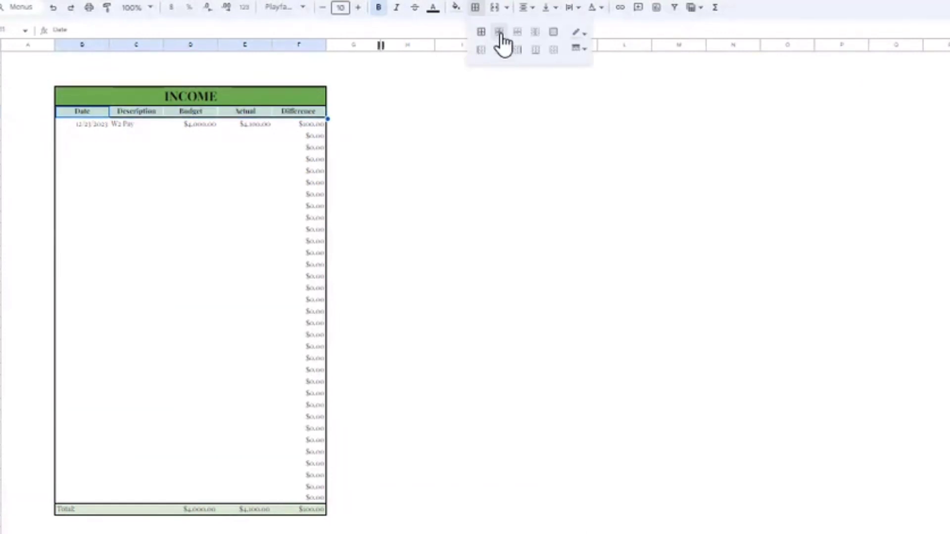
pyautogui.click(495, 101)
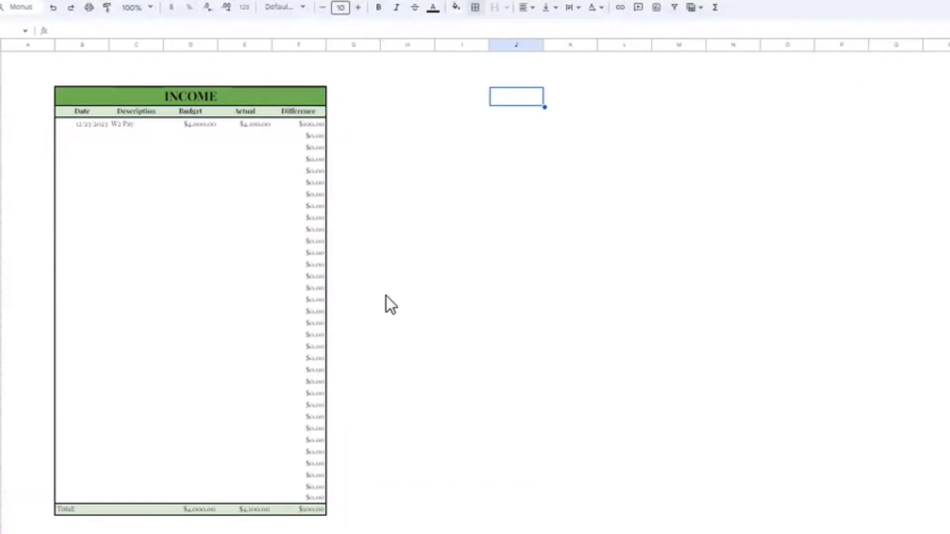
# - Make the text of the Total row B45:F45 bold
pyautogui.moveTo(87, 504); pyautogui.dragTo(299, 510)
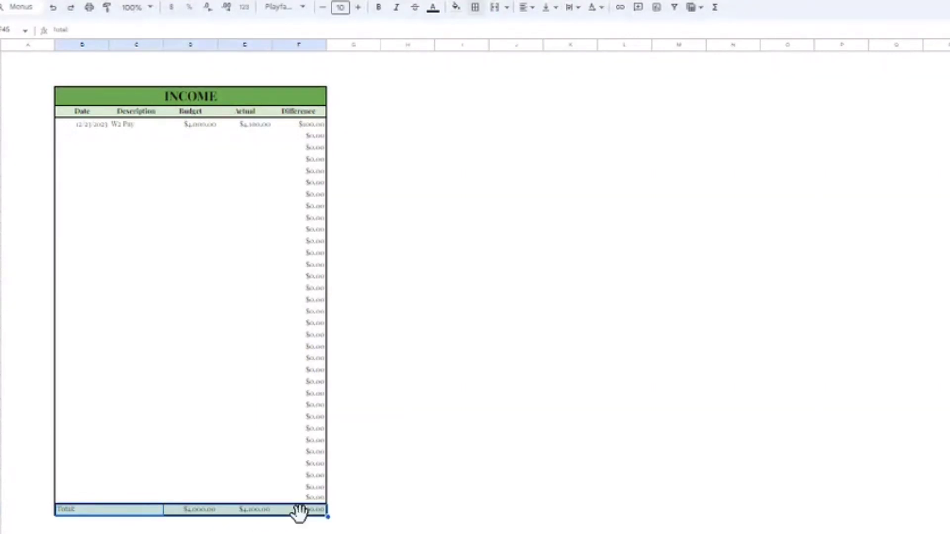
pyautogui.click(379, 8)
pyautogui.click(387, 222)
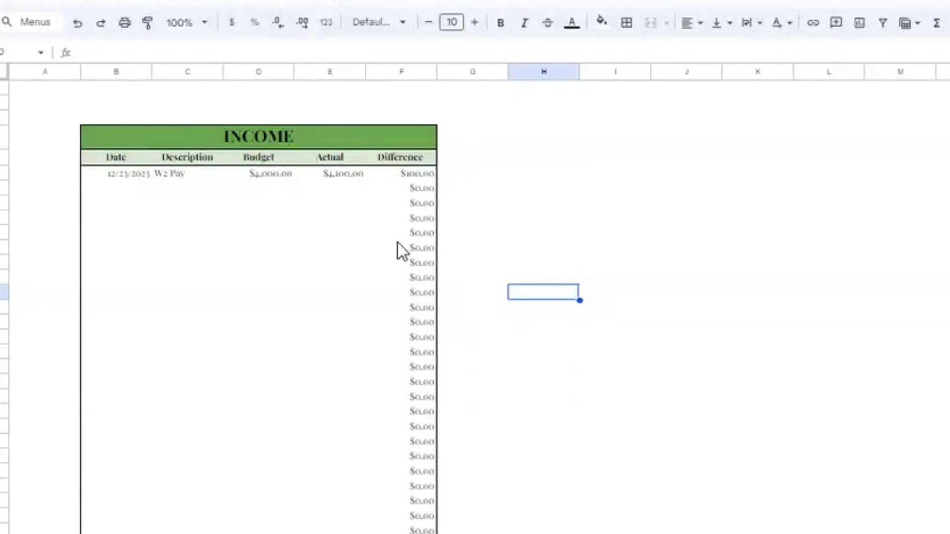
# - Copy the entire INCOME table from its title through the Total row, B10:F45
pyautogui.scroll(2, 398, 243)
pyautogui.scroll(-5, 398, 242)
pyautogui.scroll(5, 398, 243)
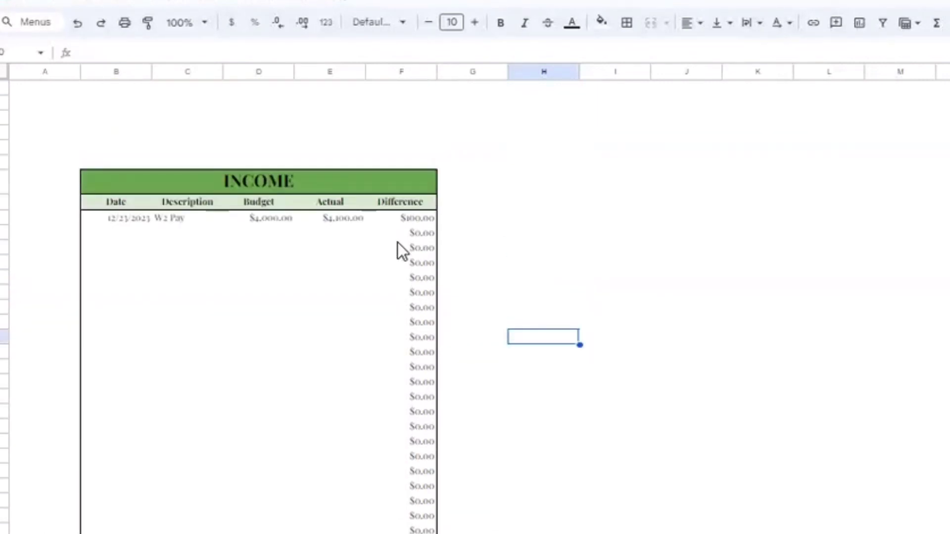
pyautogui.scroll(-3, 398, 242)
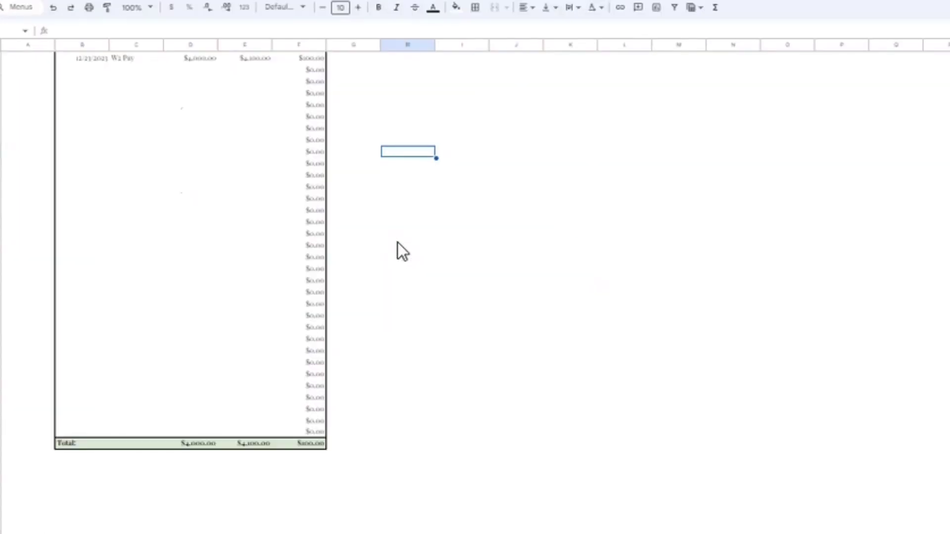
pyautogui.scroll(3, 397, 242)
pyautogui.scroll(-1, 399, 247)
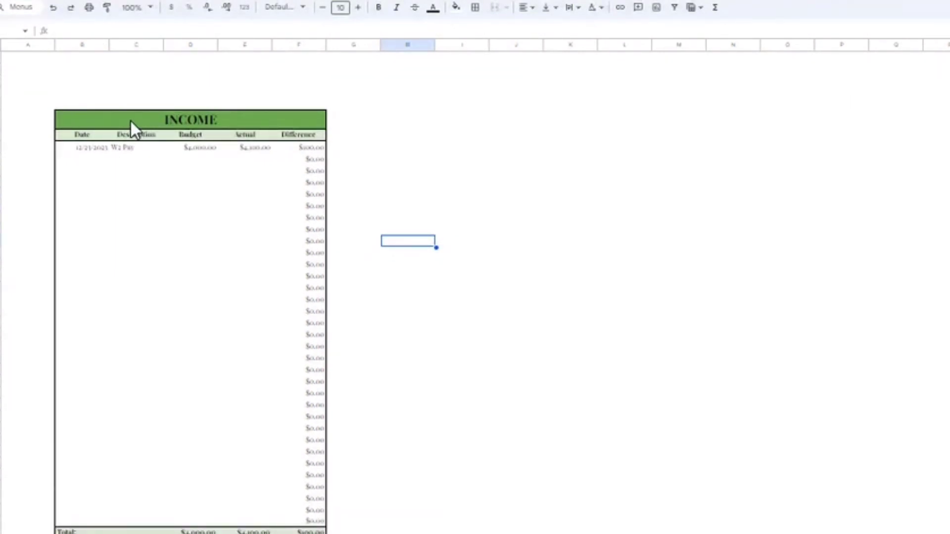
pyautogui.moveTo(130, 121)
pyautogui.mouseDown()
pyautogui.moveTo(209, 302)
pyautogui.moveTo(243, 464)
pyautogui.moveTo(279, 532)
pyautogui.mouseUp()
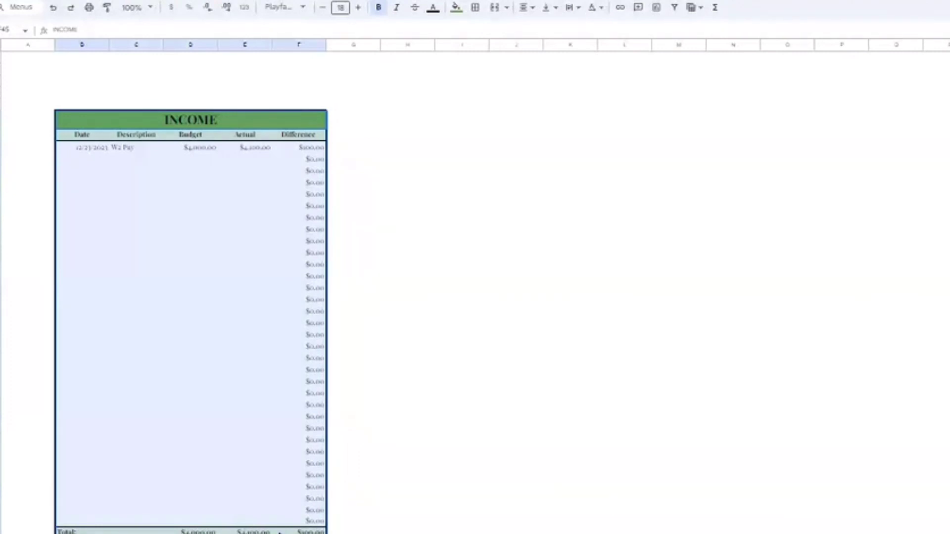
pyautogui.hotkey('ctrl', 'c')
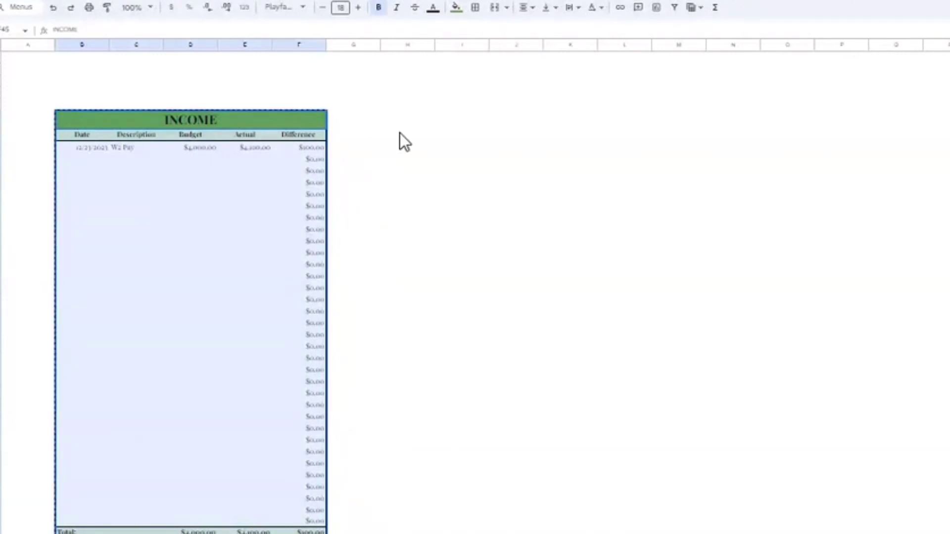
# - Narrow column G into a slim spacer beside the INCOME table
pyautogui.click(386, 124)
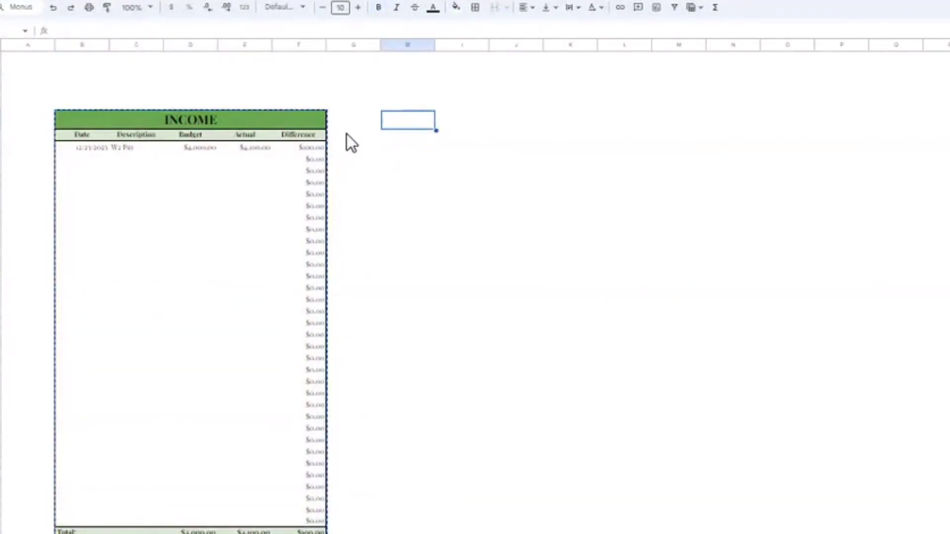
pyautogui.click(356, 124)
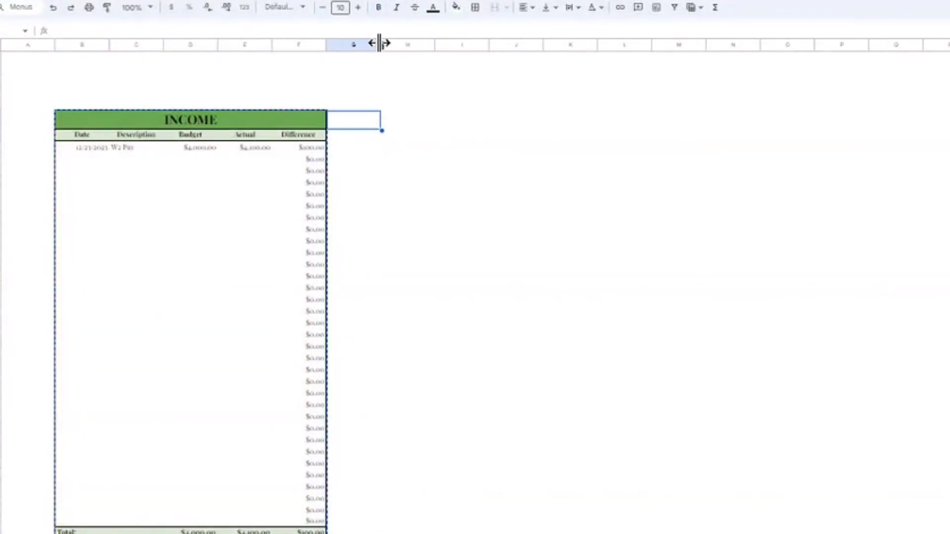
pyautogui.moveTo(380, 43); pyautogui.dragTo(340, 46)
pyautogui.moveTo(342, 45); pyautogui.dragTo(341, 46)
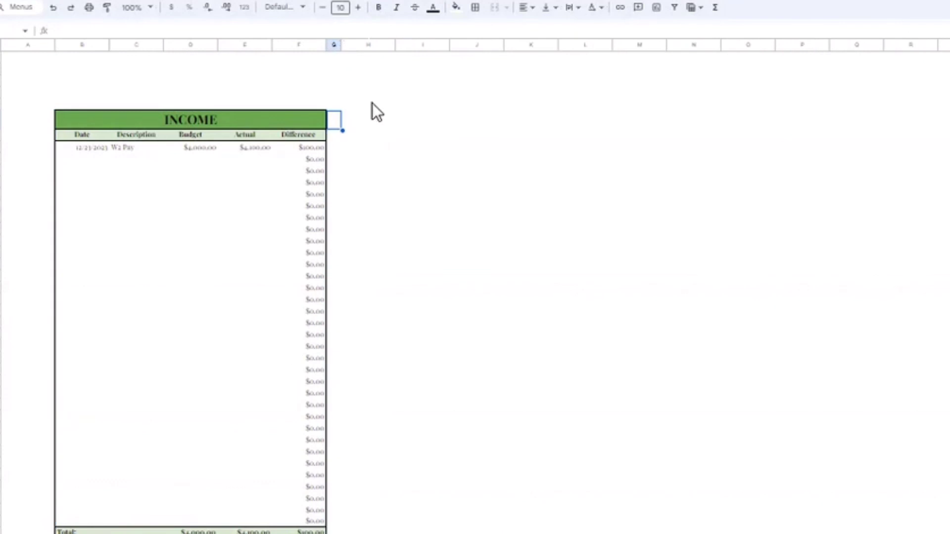
# - Paste the copied INCOME table at H10 beside the original and retitle the copy BILLS
pyautogui.click(375, 119)
pyautogui.hotkey('ctrl', 'v')
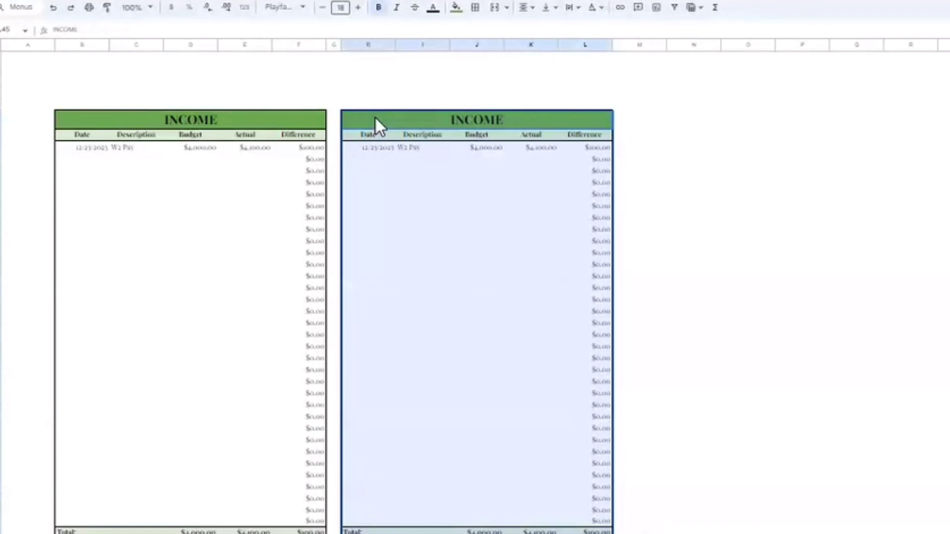
pyautogui.doubleClick(502, 114)
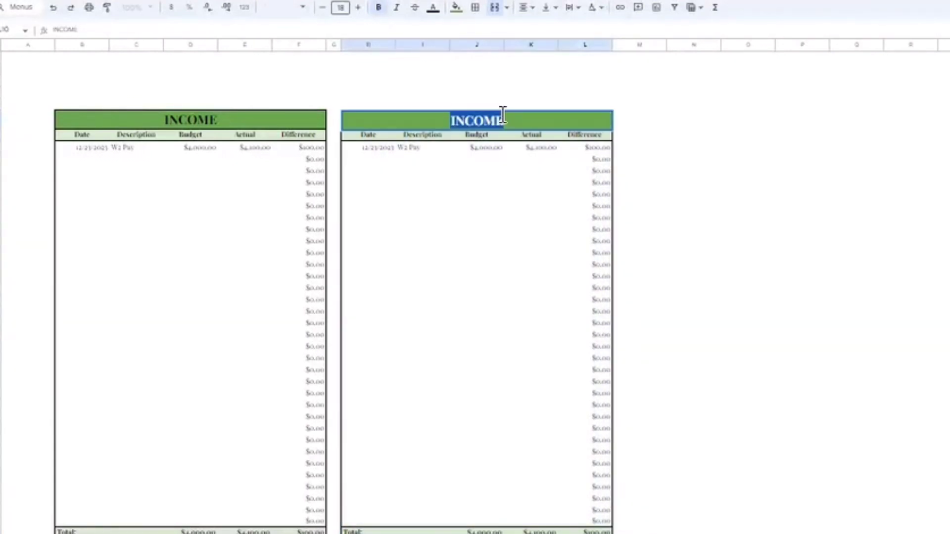
pyautogui.write('BILL')
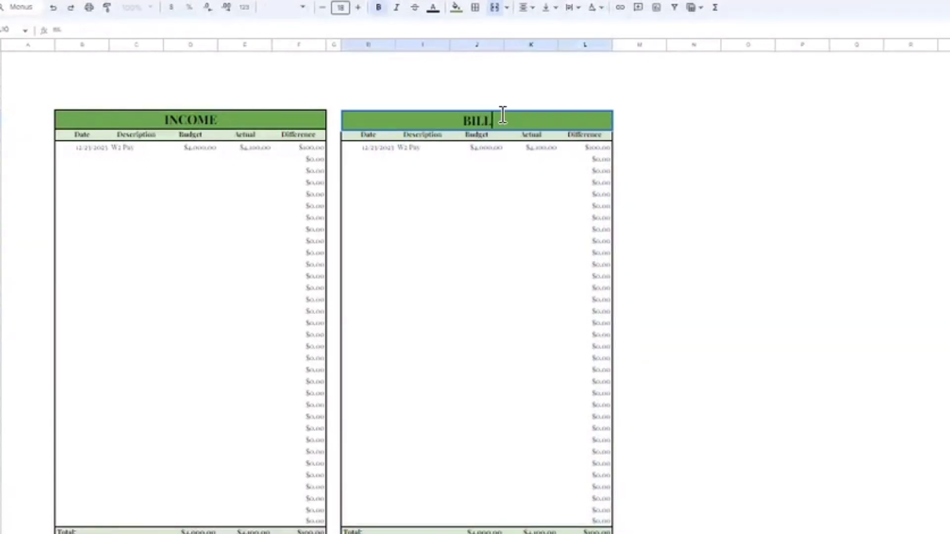
pyautogui.write('S')
# - Replace the copied entry in the first BILLS row with date 1/1/24, description Rent, budget 800 and actual 800
pyautogui.moveTo(369, 147); pyautogui.dragTo(545, 146)
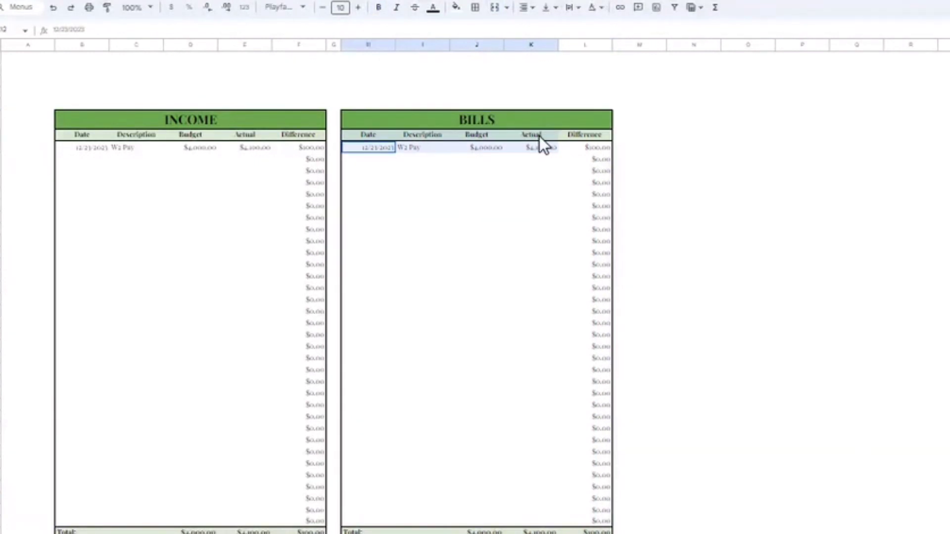
pyautogui.press('Delete')
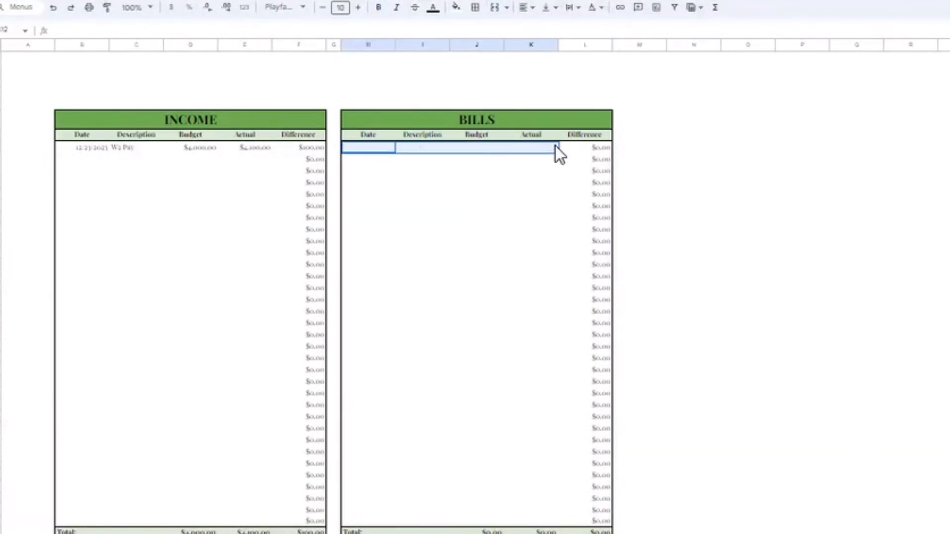
pyautogui.click(355, 147)
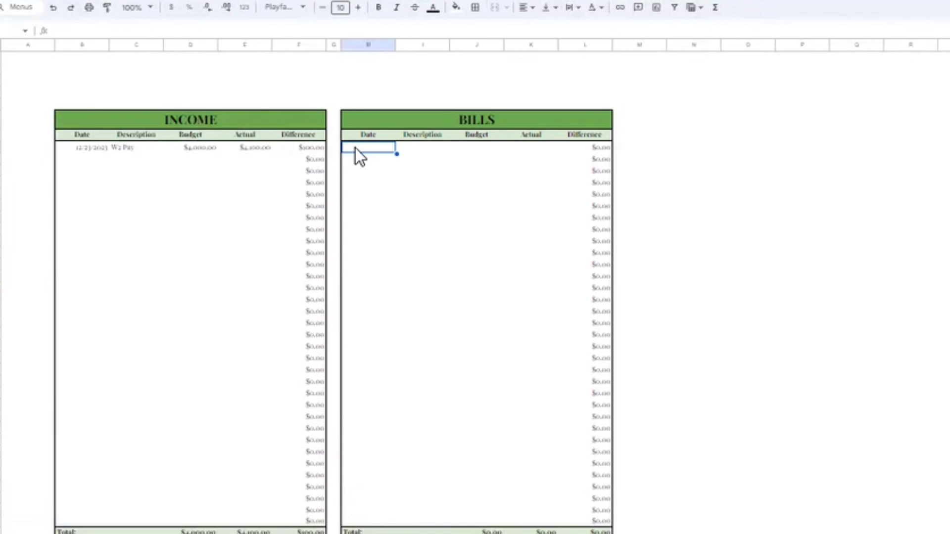
pyautogui.doubleClick(355, 147)
pyautogui.write('1/1/24')
pyautogui.press('Tab')
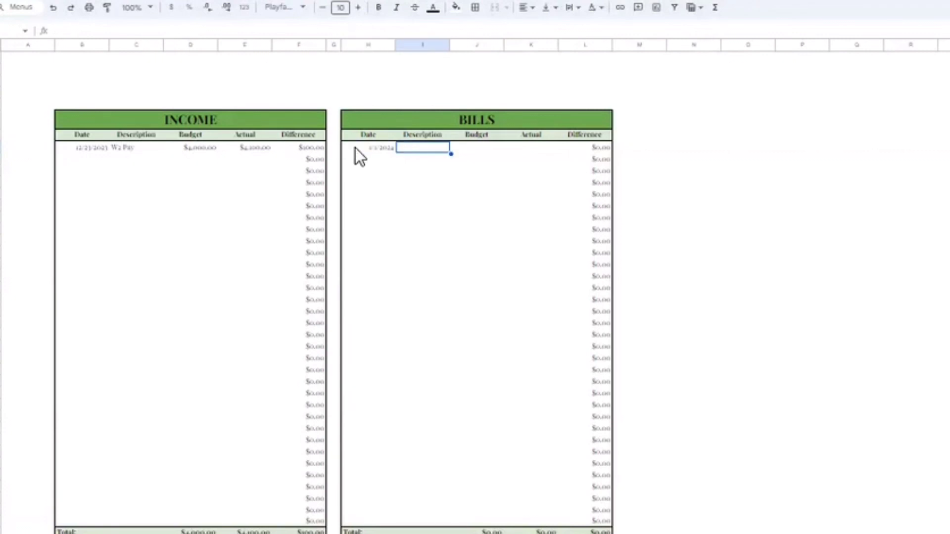
pyautogui.write('Rent')
pyautogui.press('Tab')
pyautogui.write('800')
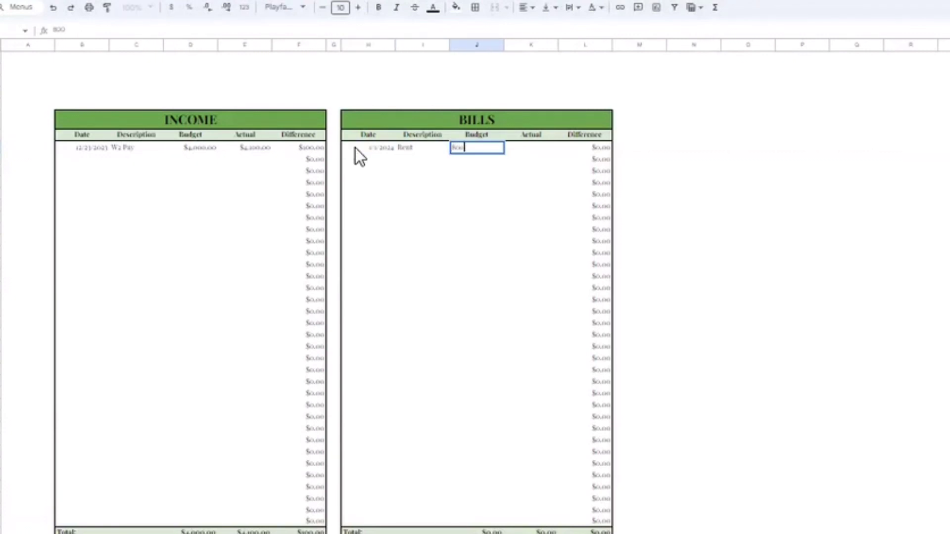
pyautogui.press('Tab')
pyautogui.write('800')
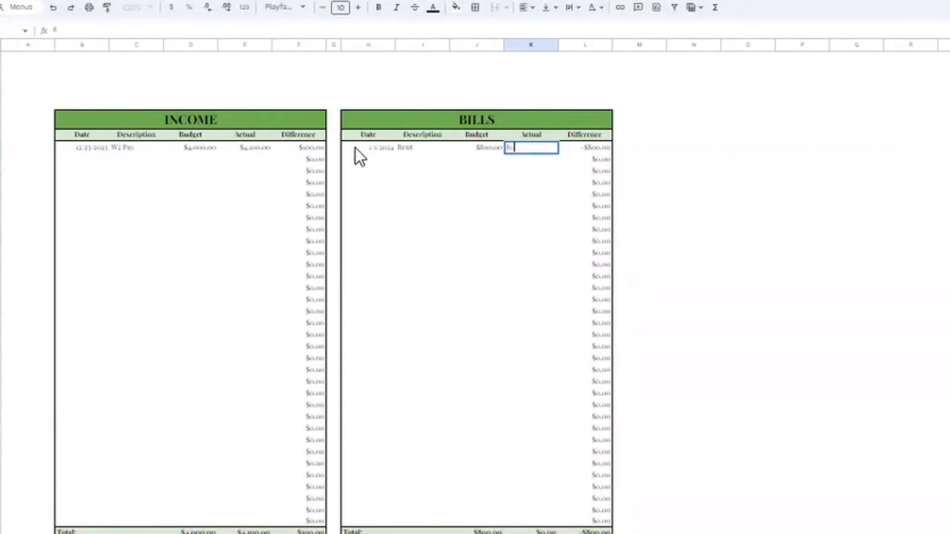
pyautogui.press('Tab')
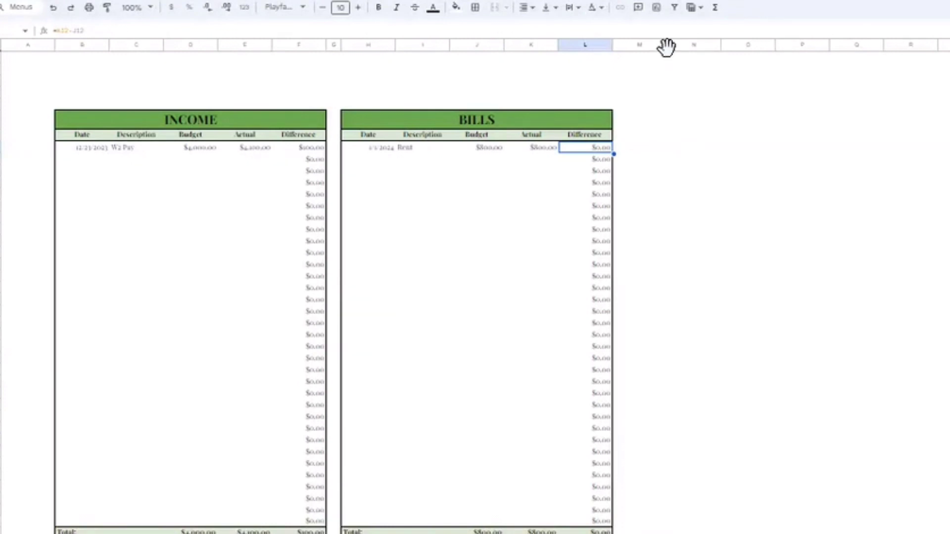
# - Narrow column M into a slim spacer and paste another INCOME table copy at N10
pyautogui.moveTo(667, 43); pyautogui.dragTo(630, 44)
pyautogui.click(649, 119)
pyautogui.hotkey('ctrl', 'v')
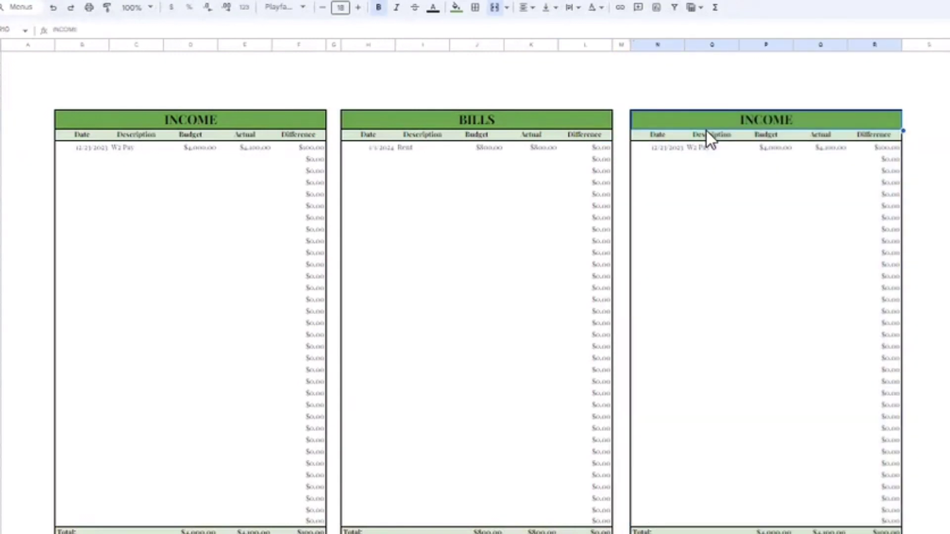
# - Retitle the third table VARIABLE and clear its copied entry from Date to Actual
pyautogui.doubleClick(732, 123)
pyautogui.write('VARIABLE')
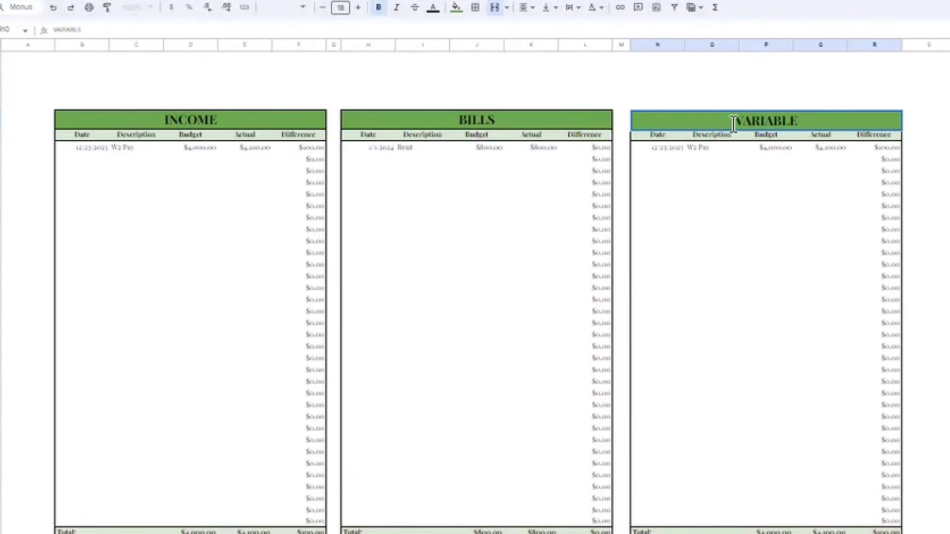
pyautogui.moveTo(670, 144); pyautogui.dragTo(826, 146)
pyautogui.press('Delete')
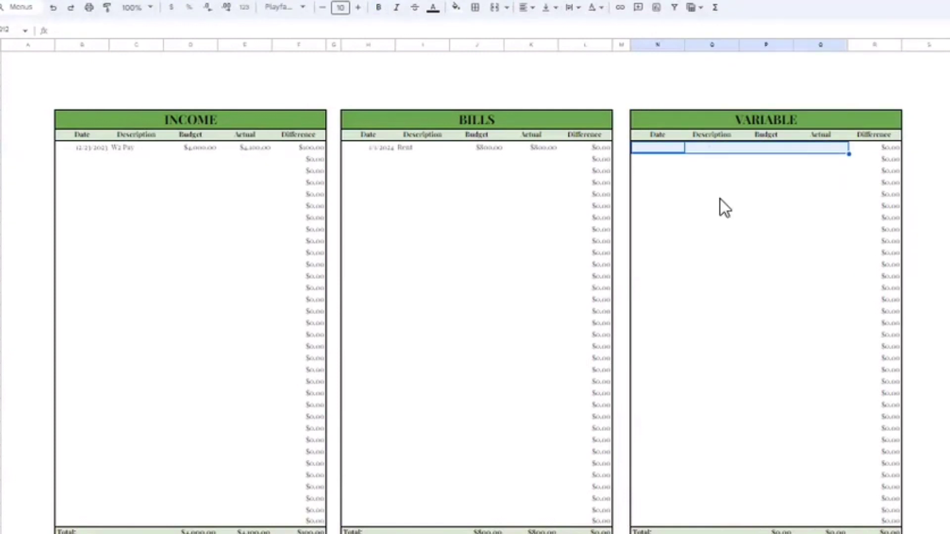
# - Change the VARIABLE table's Date header to Description and delete the duplicate Description column O
pyautogui.click(677, 160)
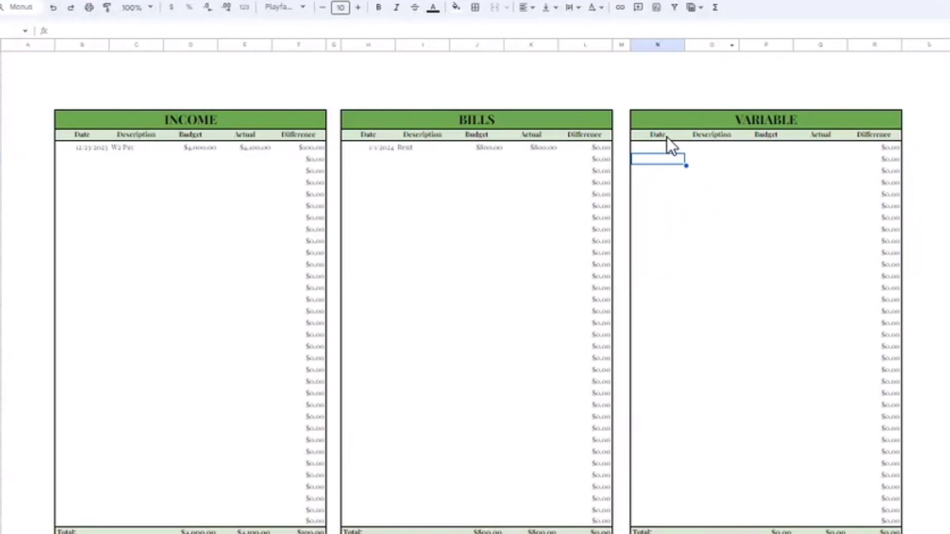
pyautogui.click(666, 137)
pyautogui.doubleClick(665, 136)
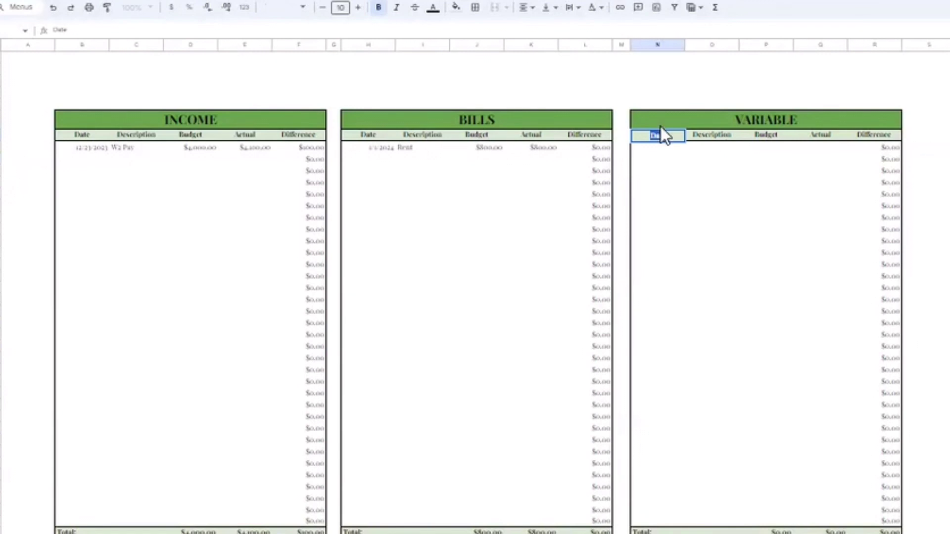
pyautogui.write('Description')
pyautogui.click(708, 51)
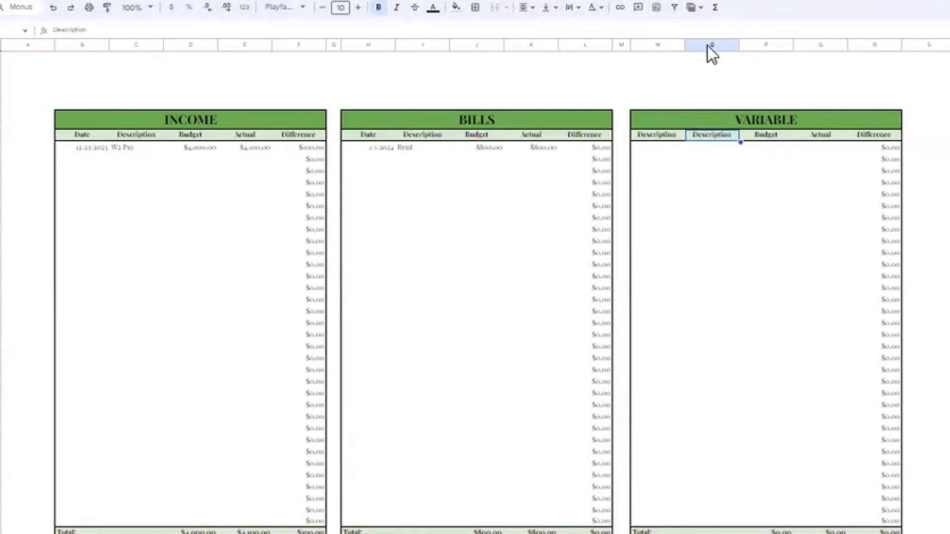
pyautogui.click(731, 45)
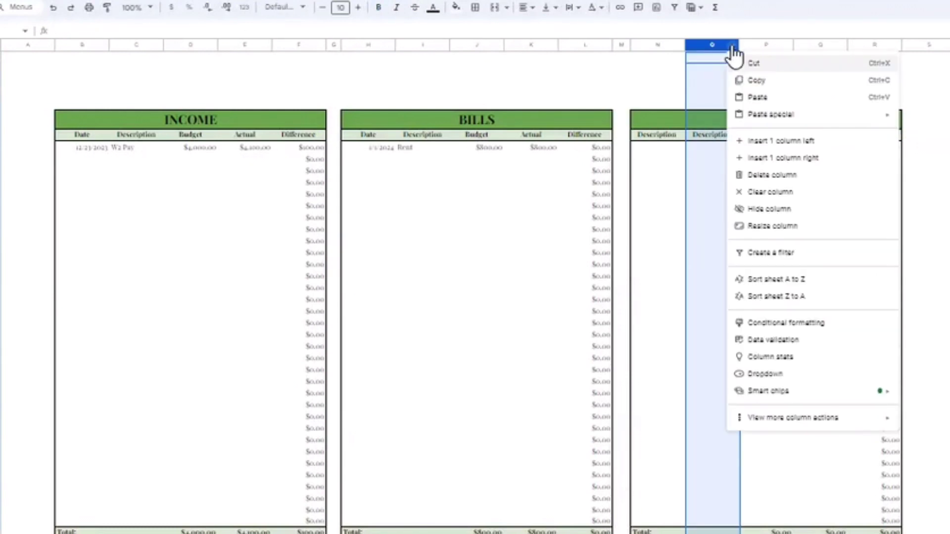
pyautogui.click(757, 176)
pyautogui.click(756, 216)
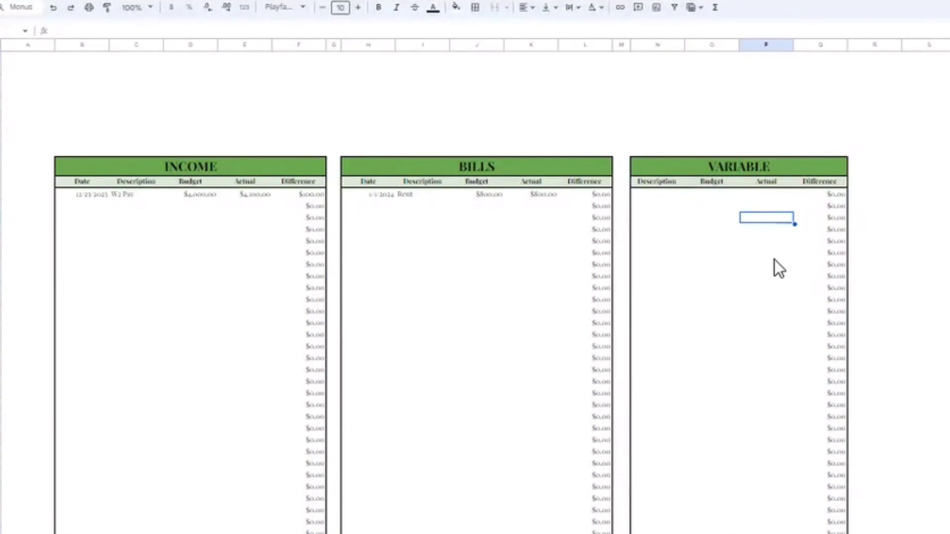
# - Fill the first VARIABLE row with description Groceries, budget 500 and actual 450
pyautogui.click(695, 198)
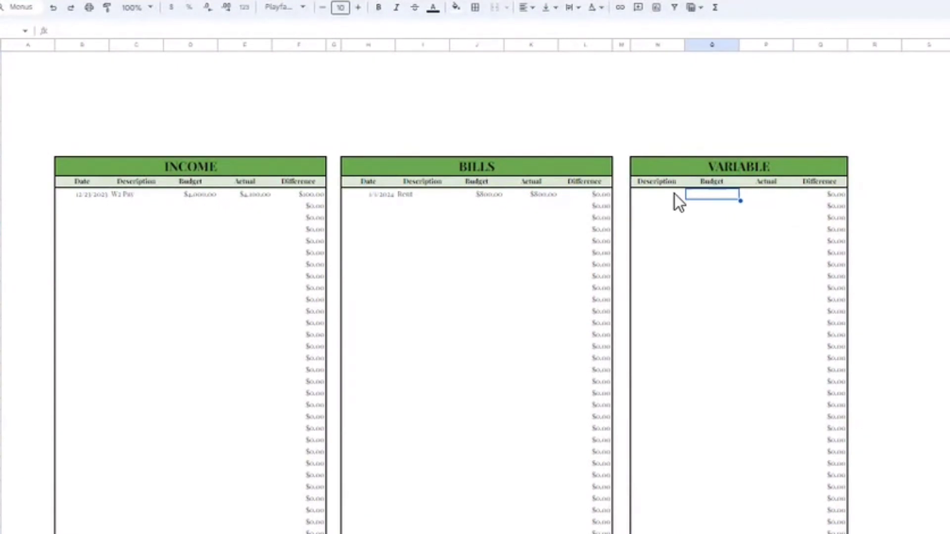
pyautogui.click(673, 194)
pyautogui.write('G')
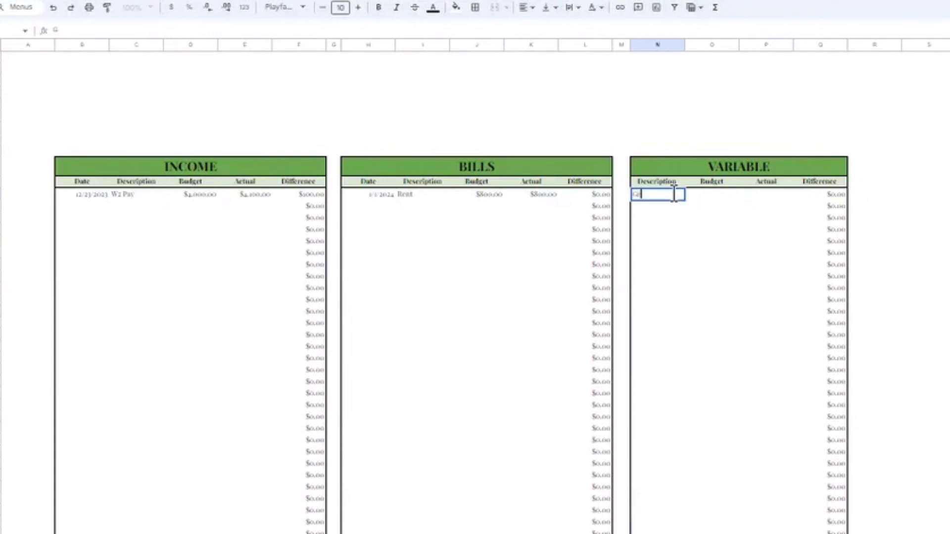
pyautogui.write('roceries')
pyautogui.press('Tab')
pyautogui.write('500')
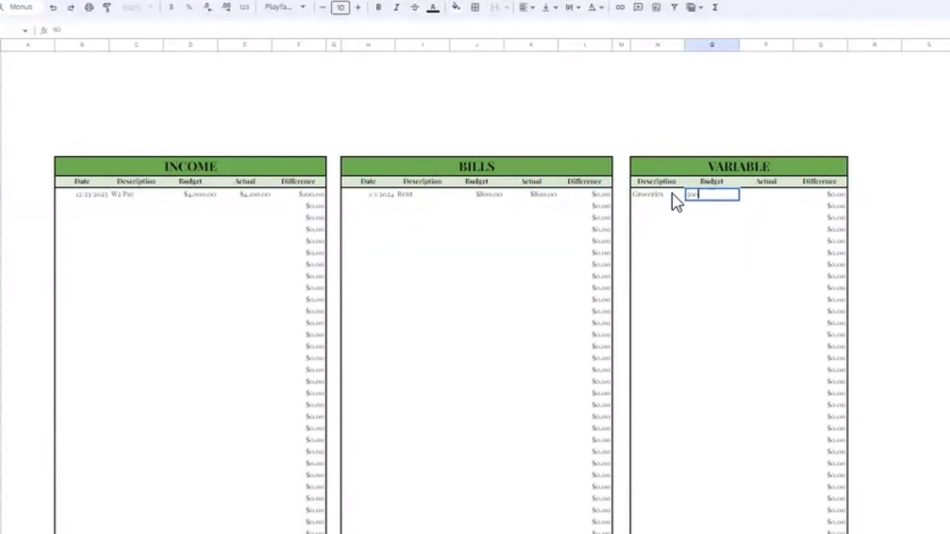
pyautogui.press('Tab')
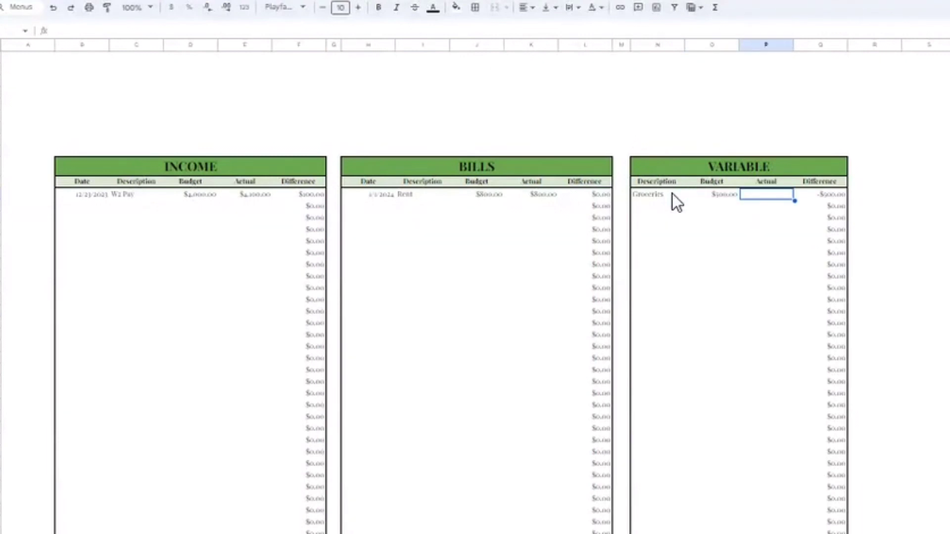
pyautogui.write('450')
pyautogui.press('Return')
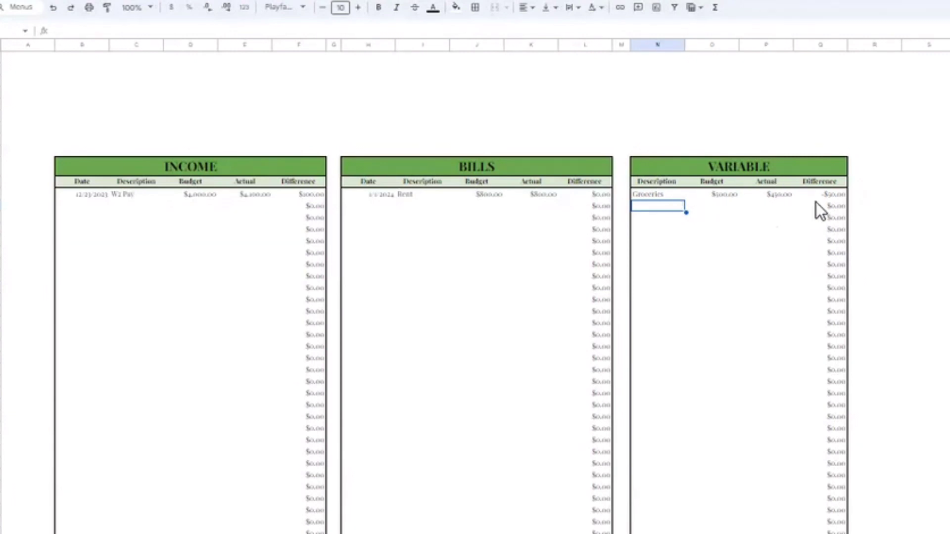
# - Rewrite the Difference formula in the Groceries row as =O12-P12, subtracting actual from budget
pyautogui.click(835, 193)
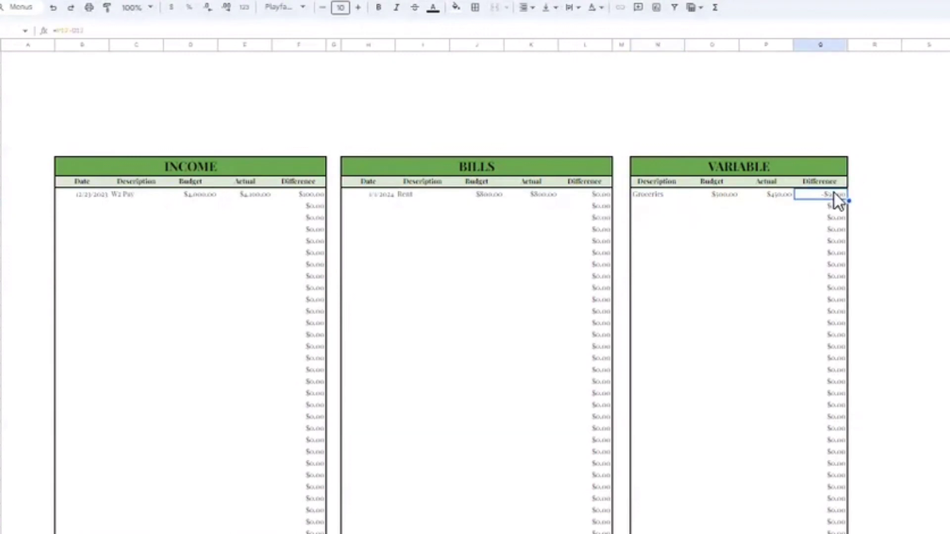
pyautogui.doubleClick(834, 194)
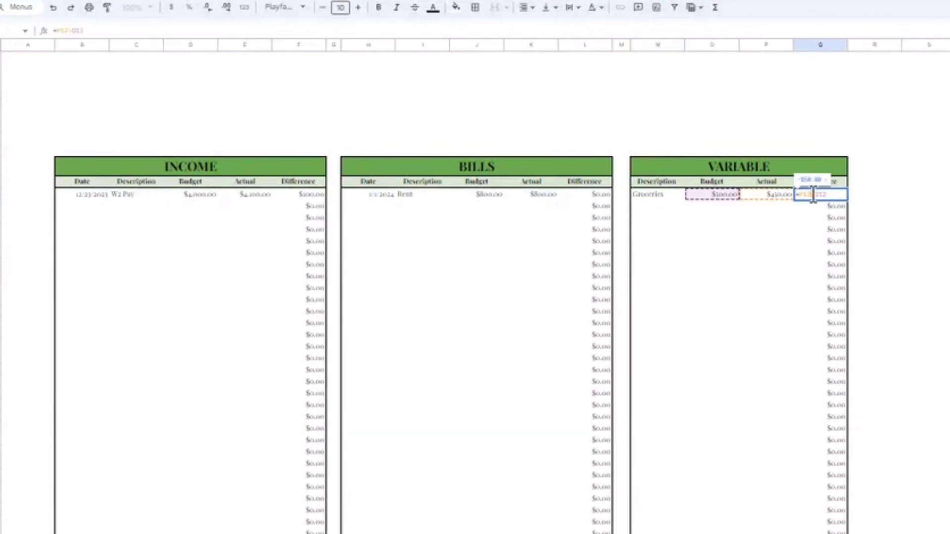
pyautogui.click(813, 194)
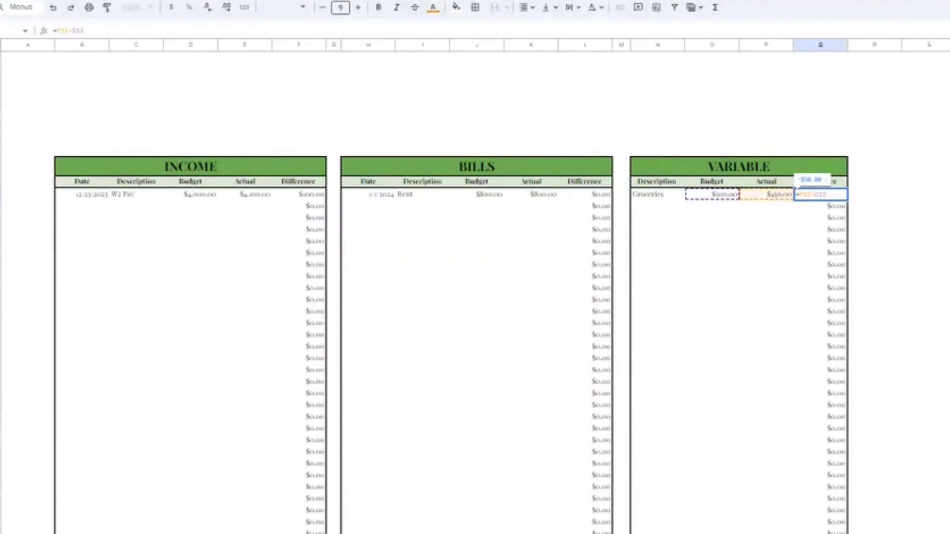
pyautogui.press('BackSpace')
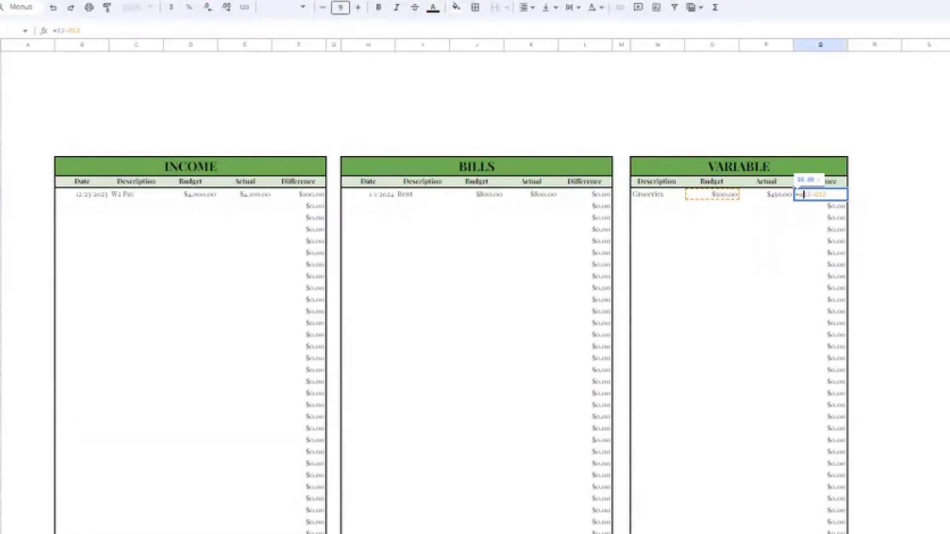
pyautogui.write('o')
pyautogui.press('Return')
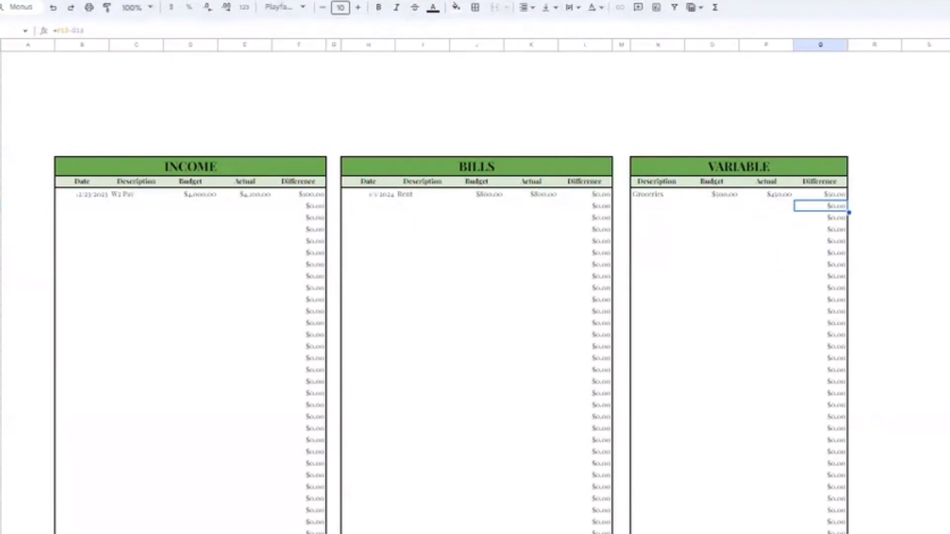
# - Fill the revised Difference formula down the VARIABLE table through Q44 and check the formula in the second row
pyautogui.click(837, 195)
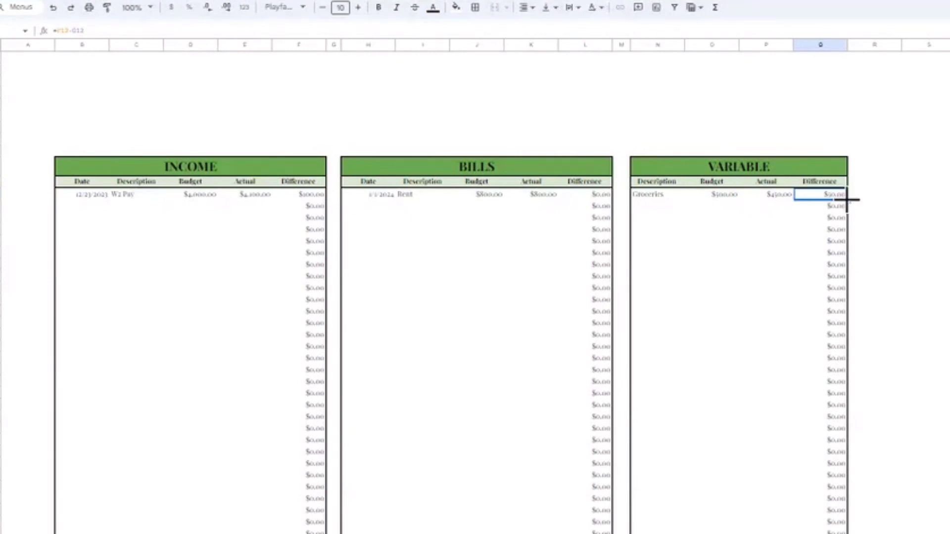
pyautogui.moveTo(848, 200); pyautogui.dragTo(811, 533)
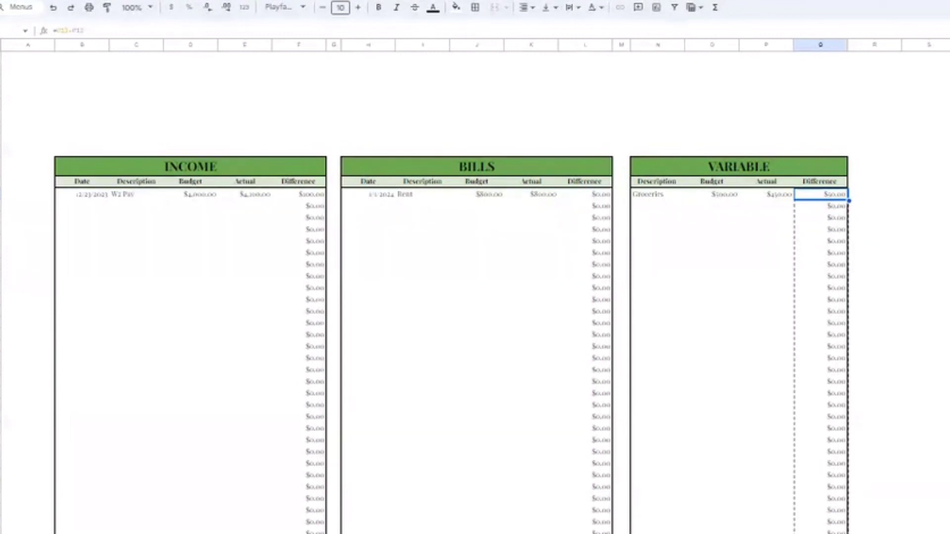
pyautogui.moveTo(811, 533); pyautogui.dragTo(813, 533)
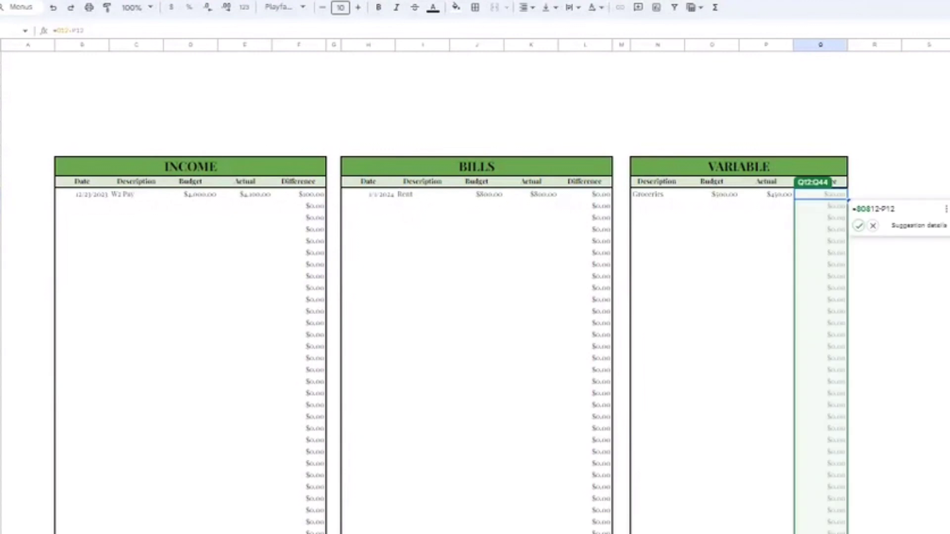
pyautogui.click(777, 281)
pyautogui.doubleClick(825, 208)
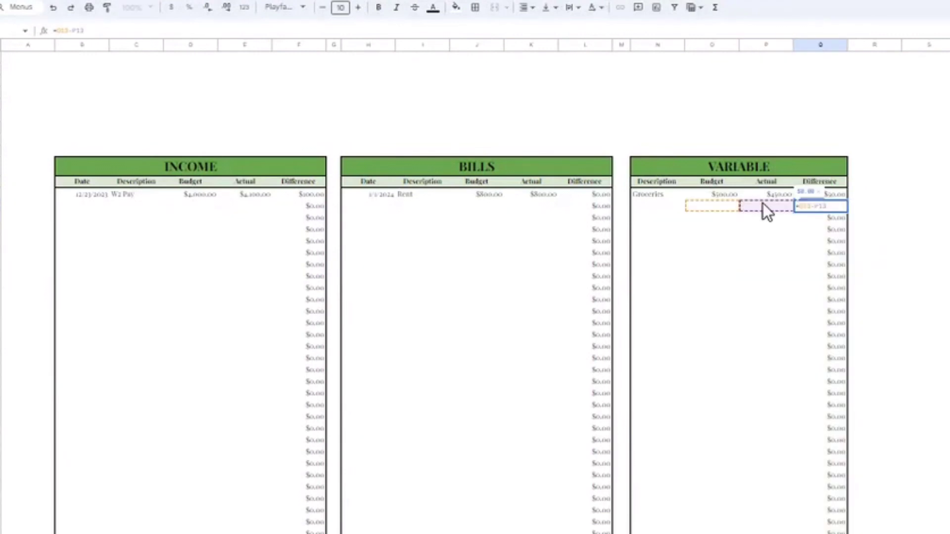
pyautogui.tripleClick(834, 215)
pyautogui.click(769, 245)
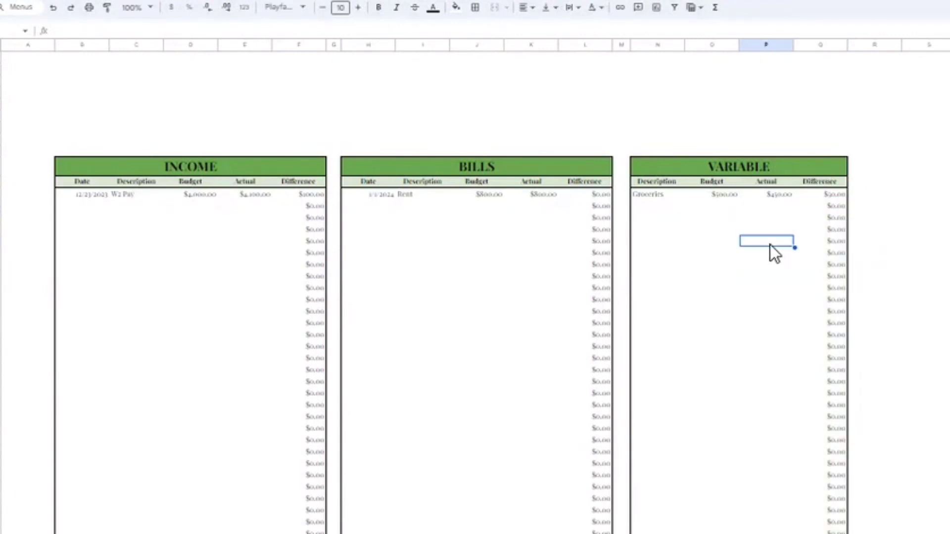
# - Copy the entire VARIABLE table from its title through the Total row, N10:Q45
pyautogui.moveTo(736, 167); pyautogui.dragTo(742, 533)
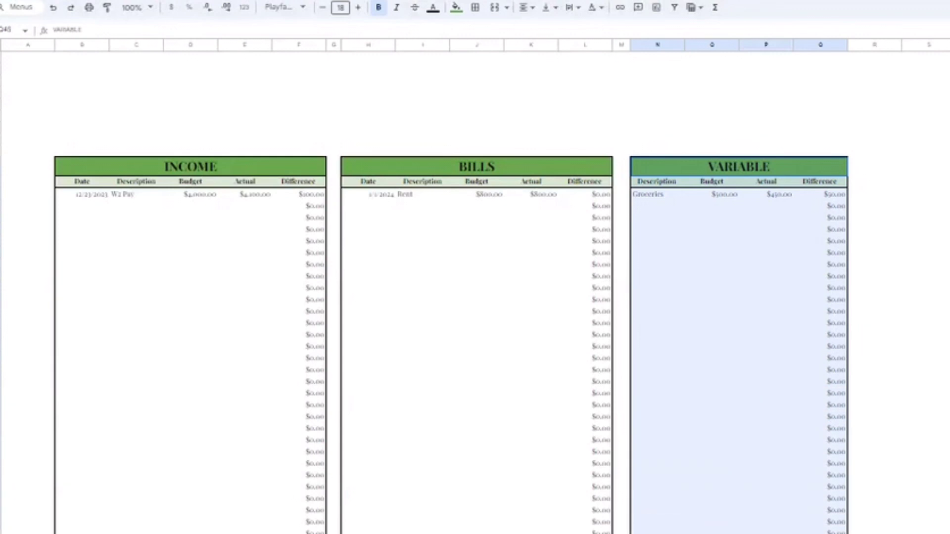
pyautogui.hotkey('ctrl', 'c')
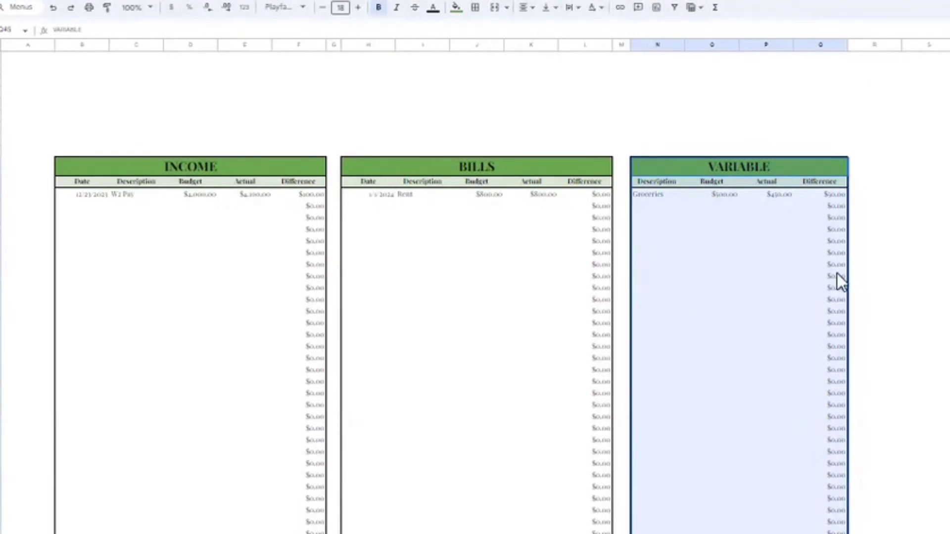
# - Copy the VARIABLE table, narrow column R into a spacer, and paste the copy starting at S10
pyautogui.hotkey('ctrl', 'c')
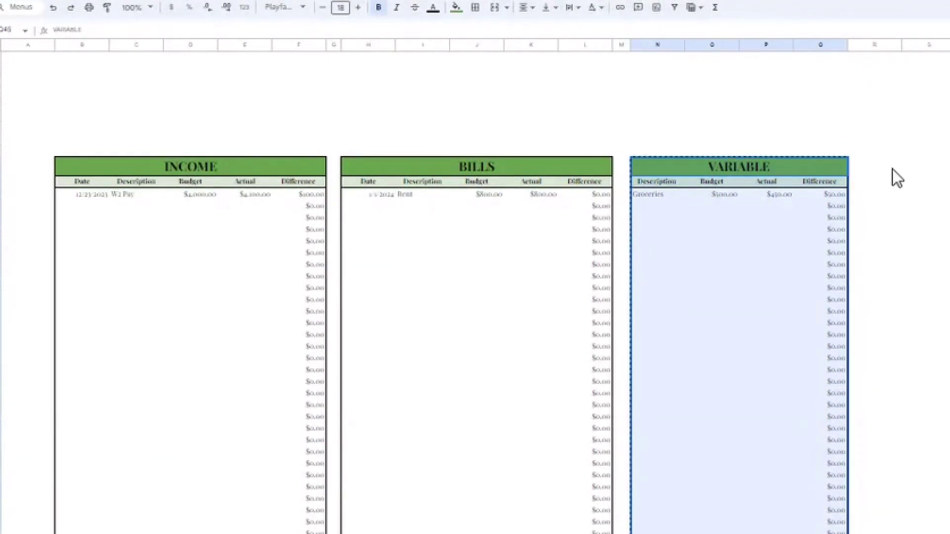
pyautogui.click(907, 166)
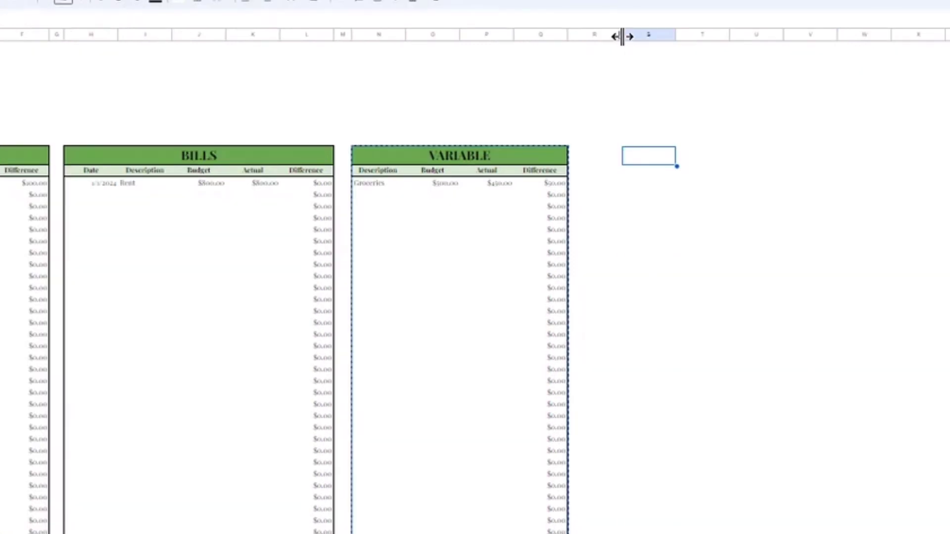
pyautogui.moveTo(901, 45); pyautogui.dragTo(869, 45)
pyautogui.moveTo(590, 34); pyautogui.dragTo(588, 34)
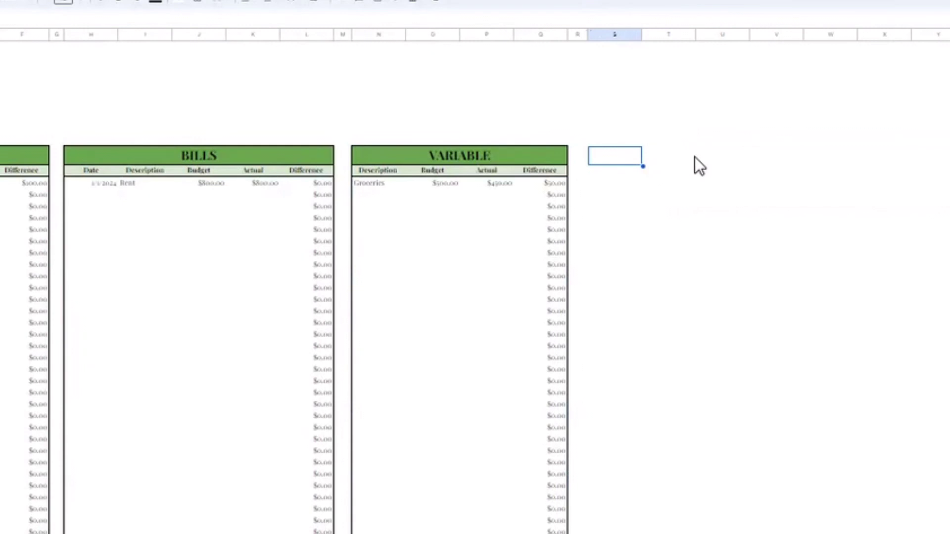
pyautogui.hotkey('ctrl', 'v')
# - Retitle the pasted table in columns S to V as SAVINGS and clear its Groceries sample entries
pyautogui.click(694, 156)
pyautogui.doubleClick(695, 157)
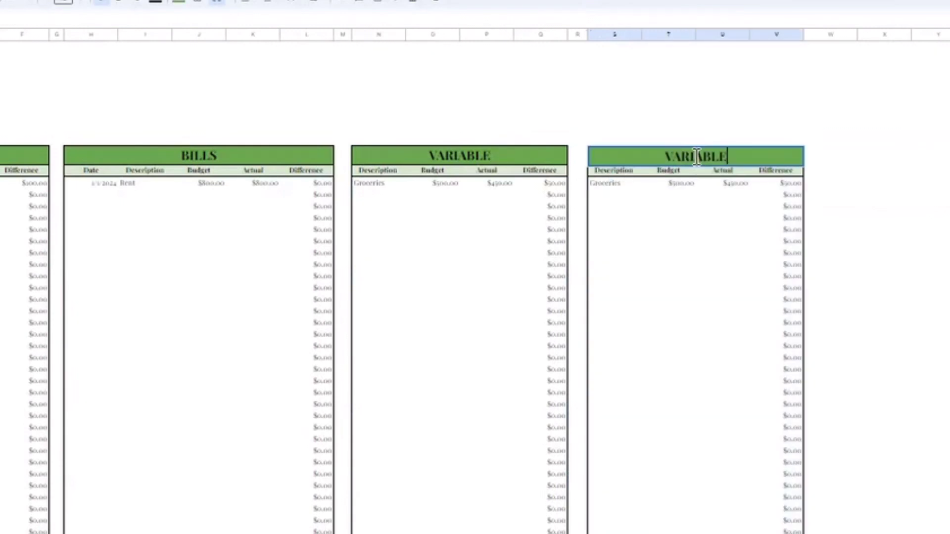
pyautogui.doubleClick(696, 156)
pyautogui.press('BackSpace')
pyautogui.write('SAVINGA')
pyautogui.press('BackSpace')
pyautogui.write('S')
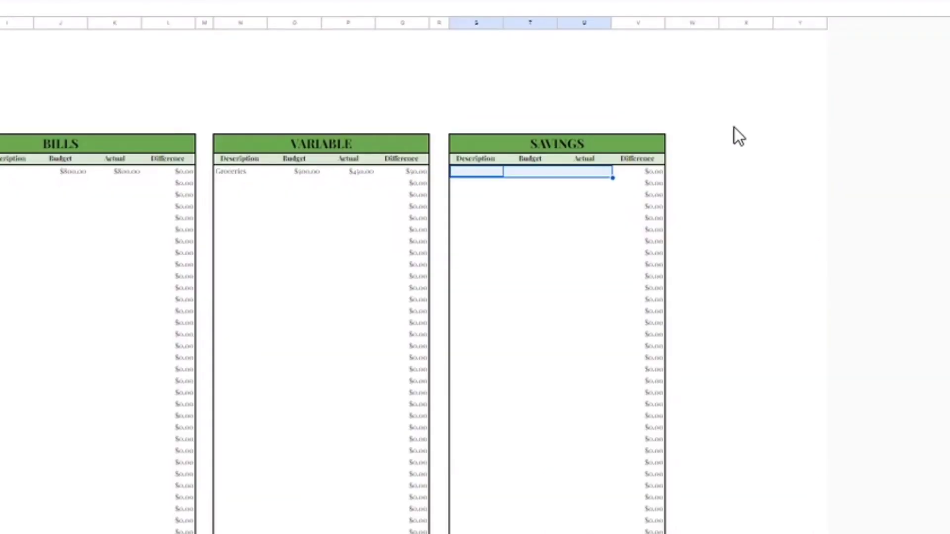
pyautogui.click(739, 130)
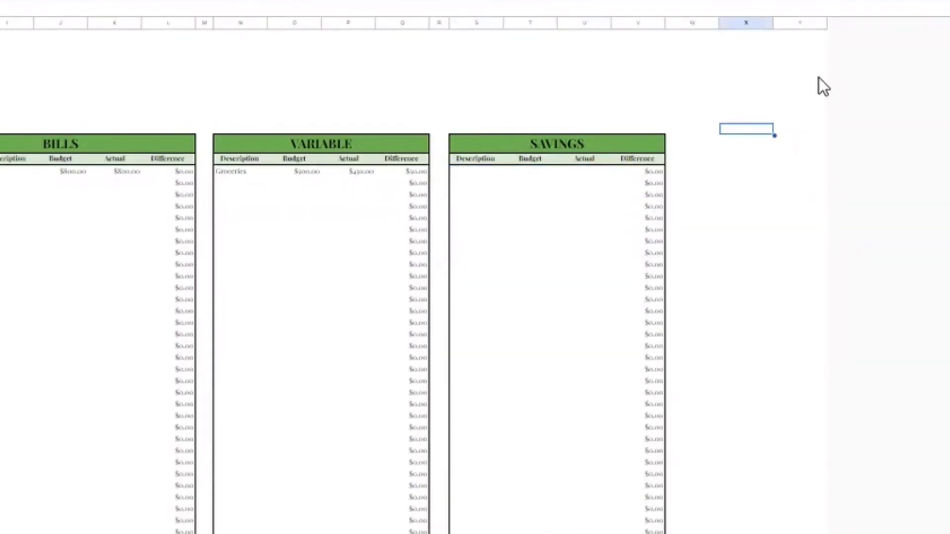
# - Insert four columns to the left of column Y to make room for another table
pyautogui.click(819, 23)
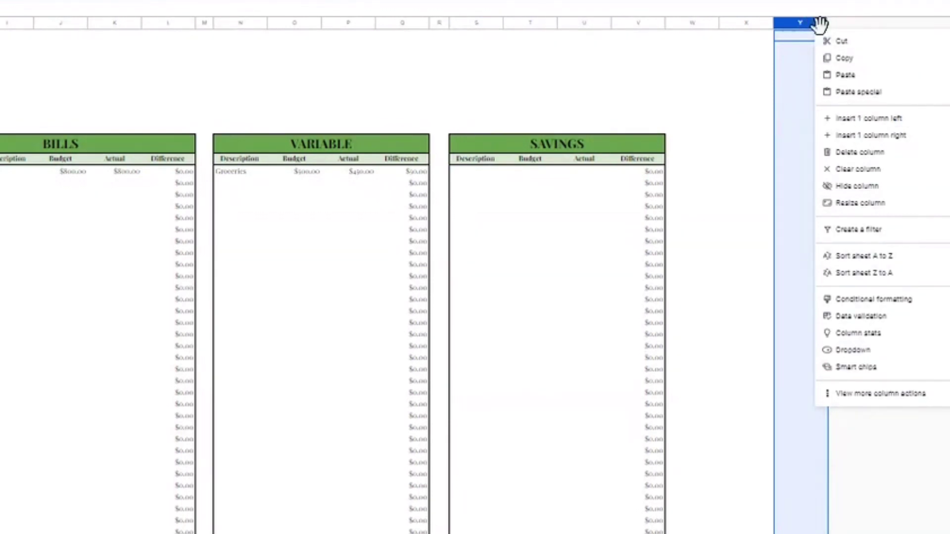
pyautogui.click(848, 120)
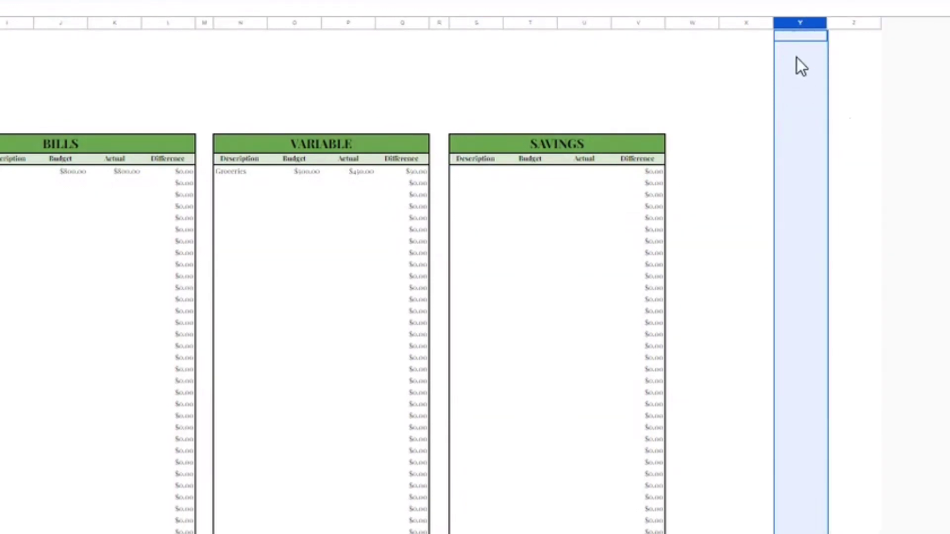
pyautogui.click(819, 23)
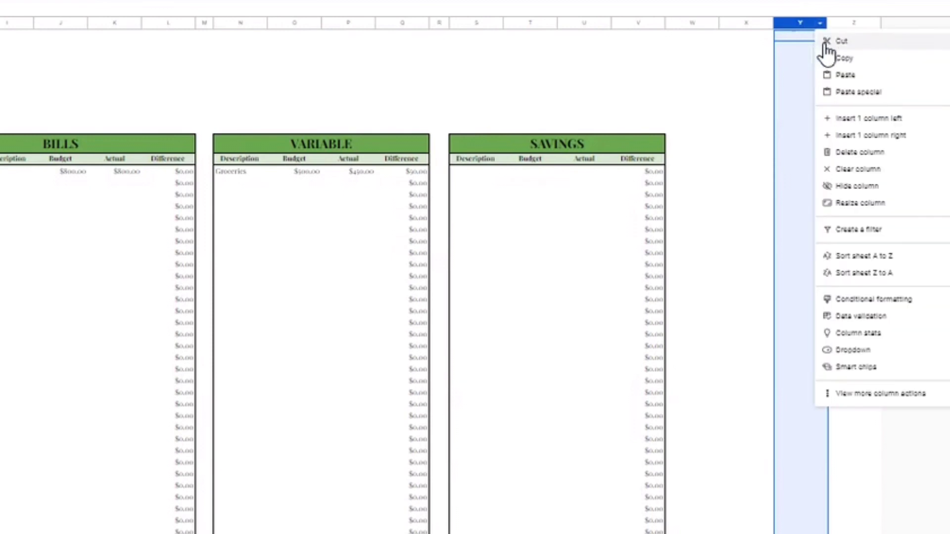
pyautogui.click(844, 120)
pyautogui.click(820, 25)
pyautogui.click(841, 123)
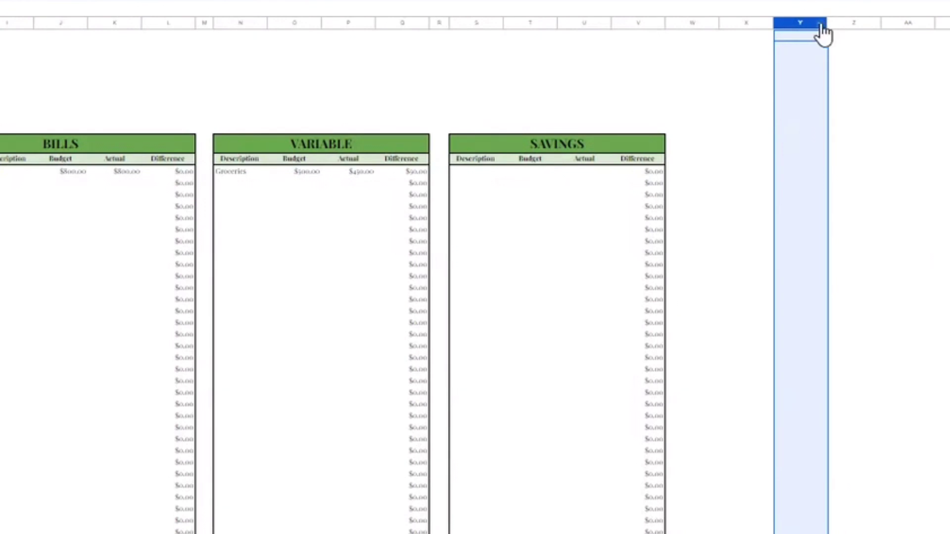
pyautogui.click(821, 25)
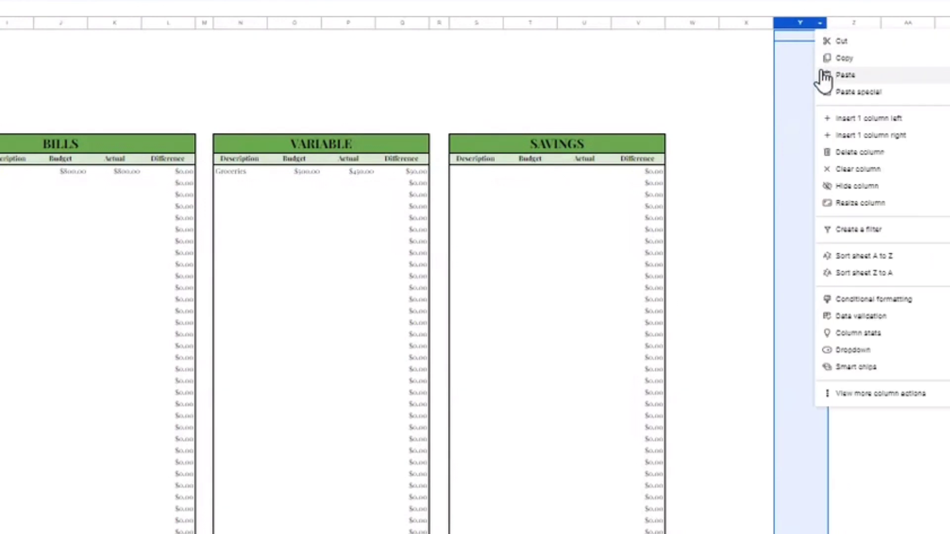
pyautogui.click(828, 127)
# - Narrow column W into a spacer and paste another copy of the VARIABLE table starting at X10
pyautogui.click(768, 160)
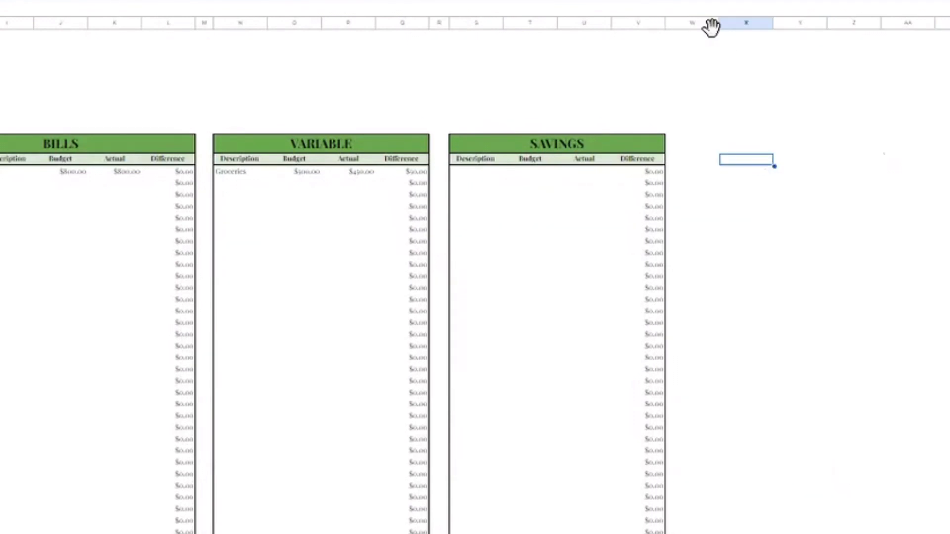
pyautogui.moveTo(718, 26); pyautogui.dragTo(679, 25)
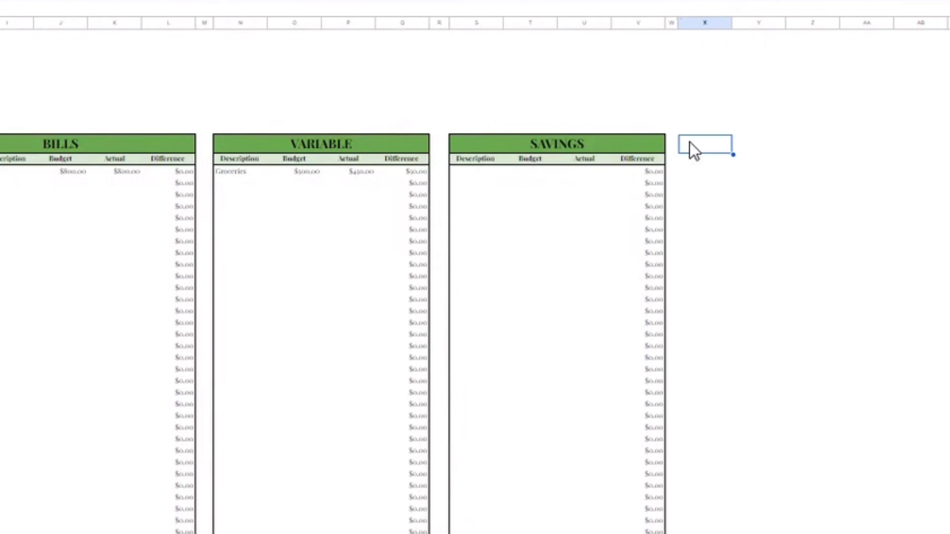
pyautogui.hotkey('ctrl', 'v')
# - Retitle the newest table copy as DEBT and clear its Groceries description, budget and actual entries
pyautogui.doubleClick(746, 133)
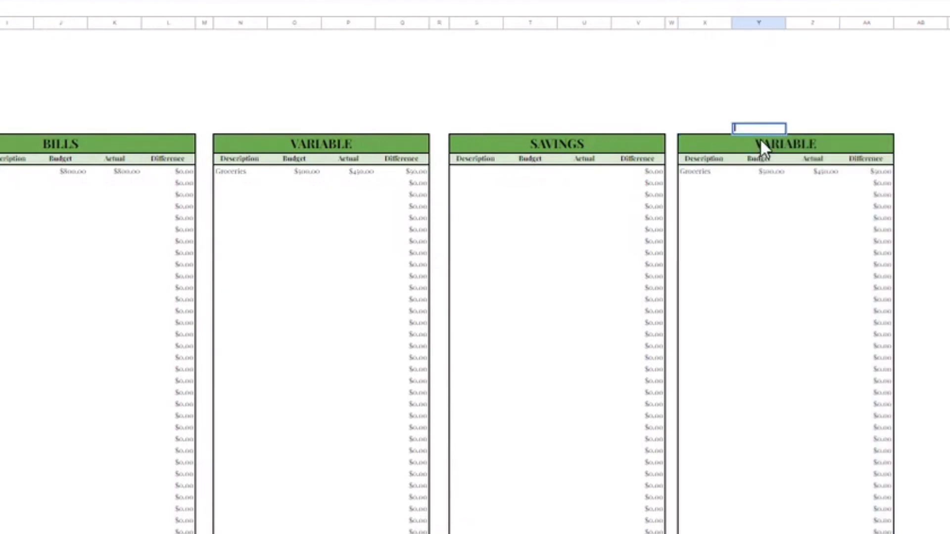
pyautogui.doubleClick(762, 144)
pyautogui.write('DEBT')
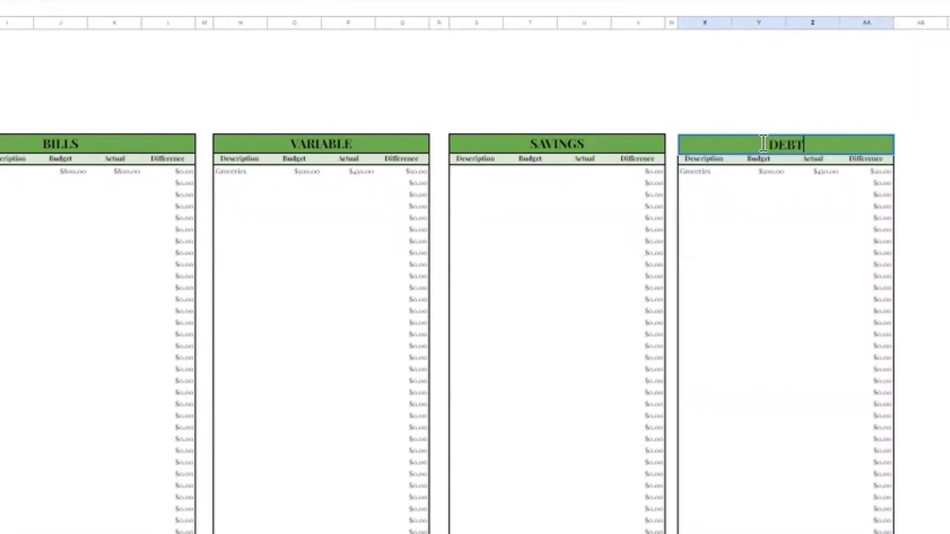
pyautogui.moveTo(707, 172); pyautogui.dragTo(818, 173)
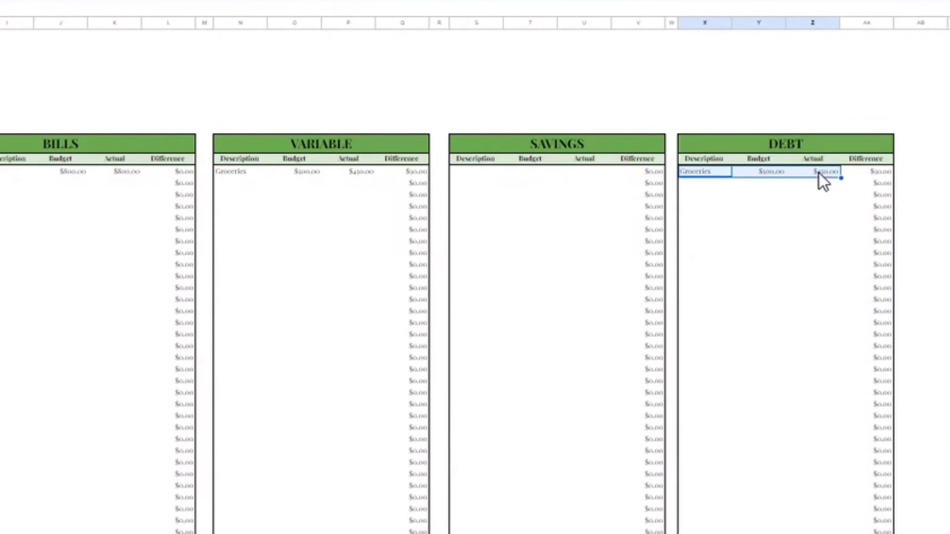
pyautogui.press('Delete')
pyautogui.click(799, 149)
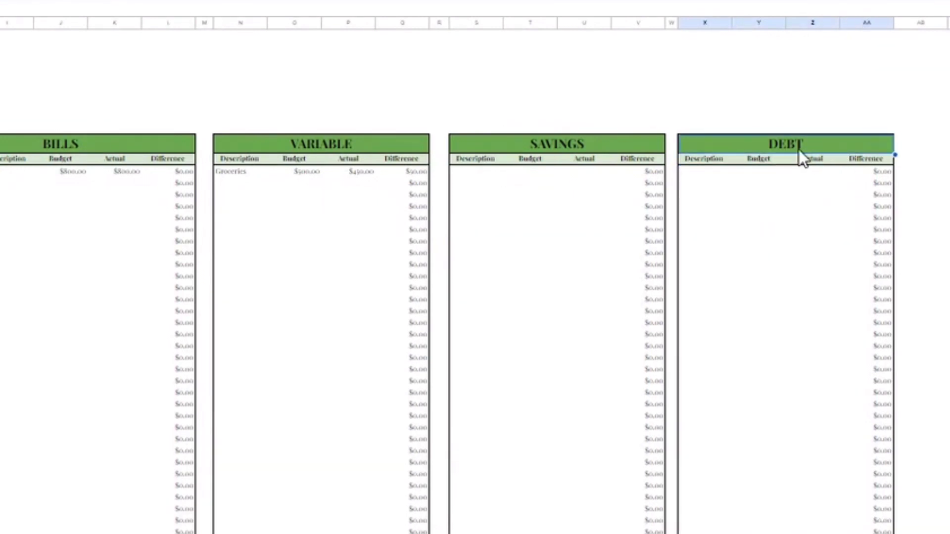
pyautogui.click(574, 148)
pyautogui.click(339, 131)
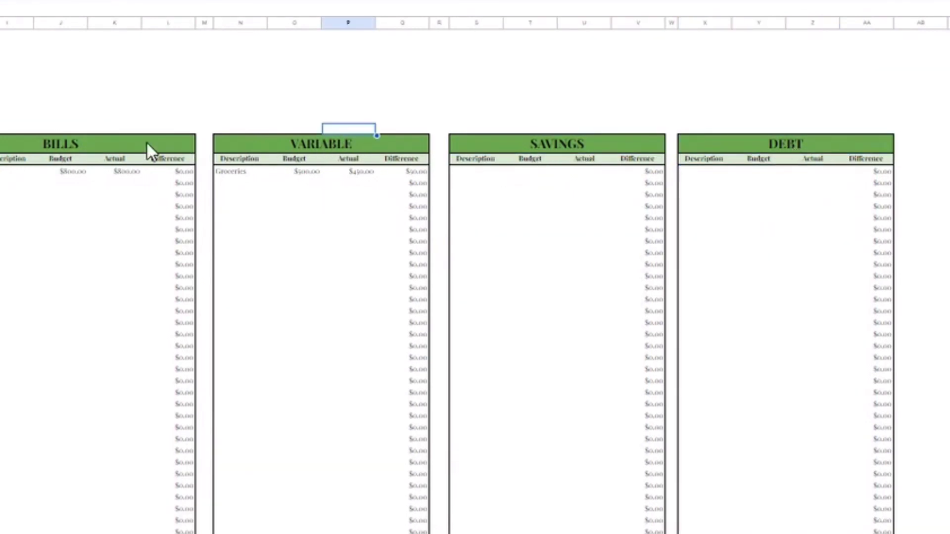
pyautogui.click(112, 130)
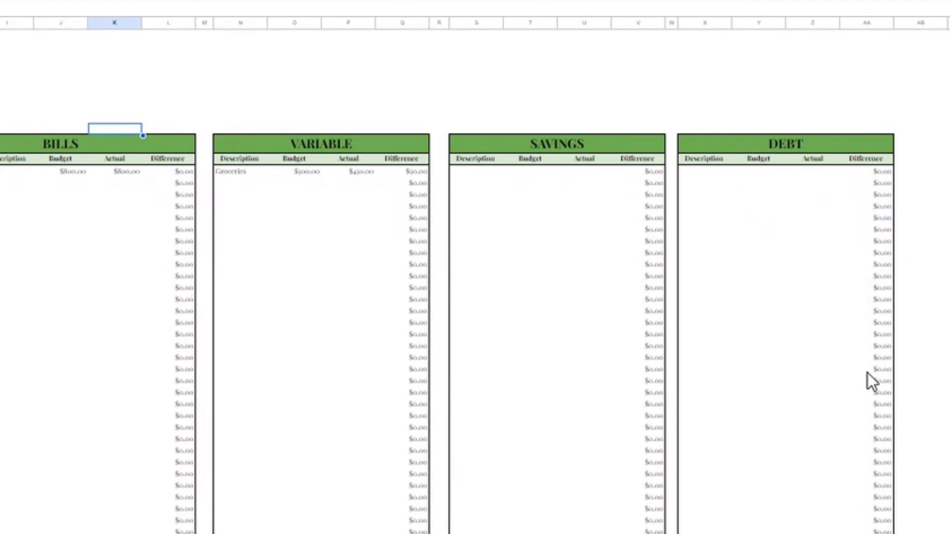
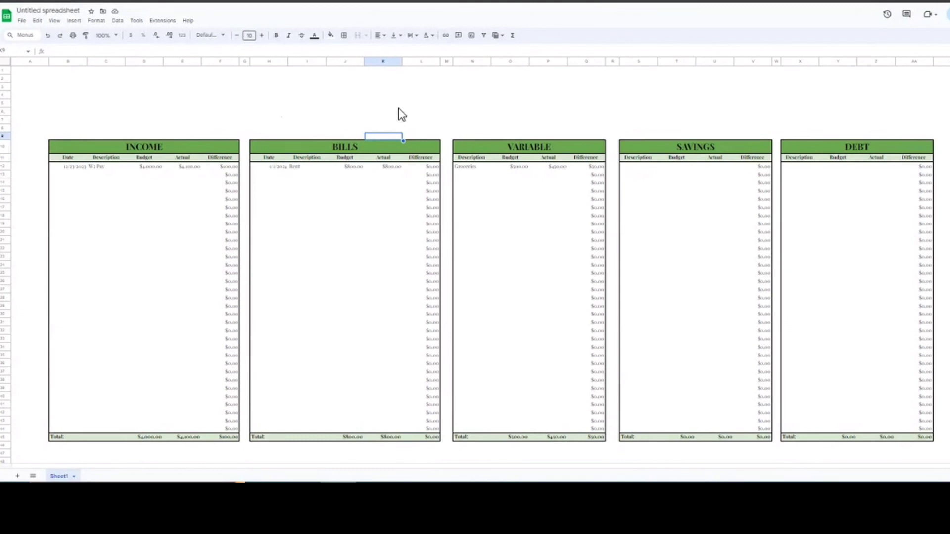
# - Make rows 8 and 2 above the tables taller and narrow column A into a slim margin
pyautogui.moveTo(3, 132); pyautogui.dragTo(3, 180)
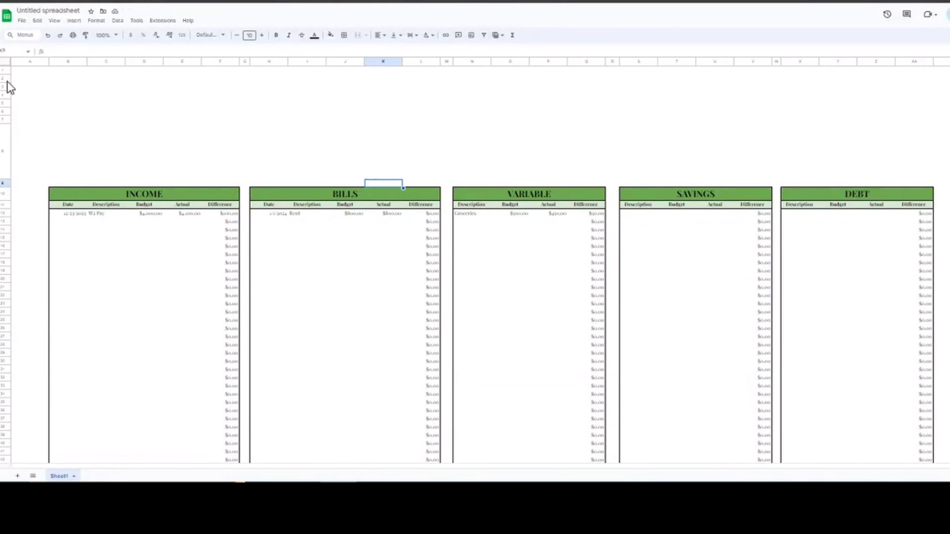
pyautogui.moveTo(6, 83); pyautogui.dragTo(128, 102)
pyautogui.click(126, 99)
pyautogui.click(34, 106)
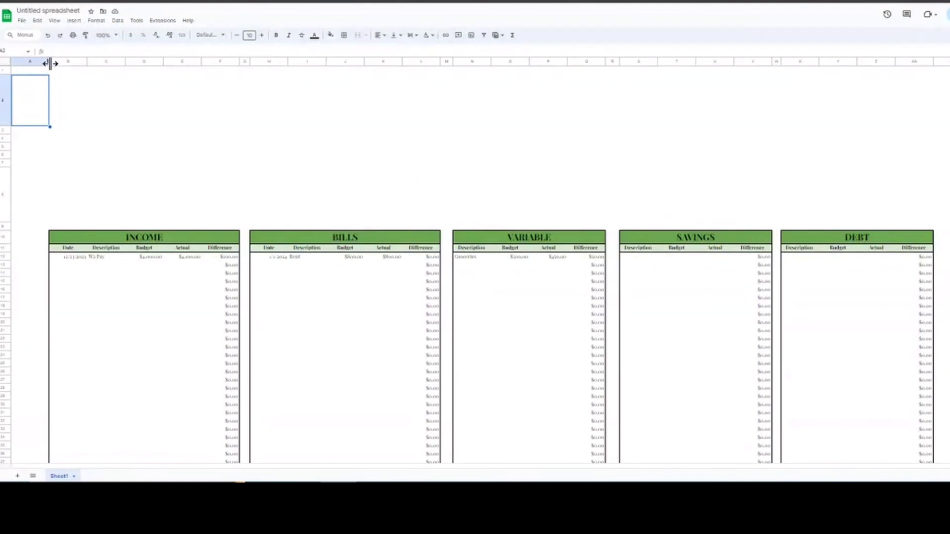
pyautogui.moveTo(48, 63); pyautogui.dragTo(171, 97)
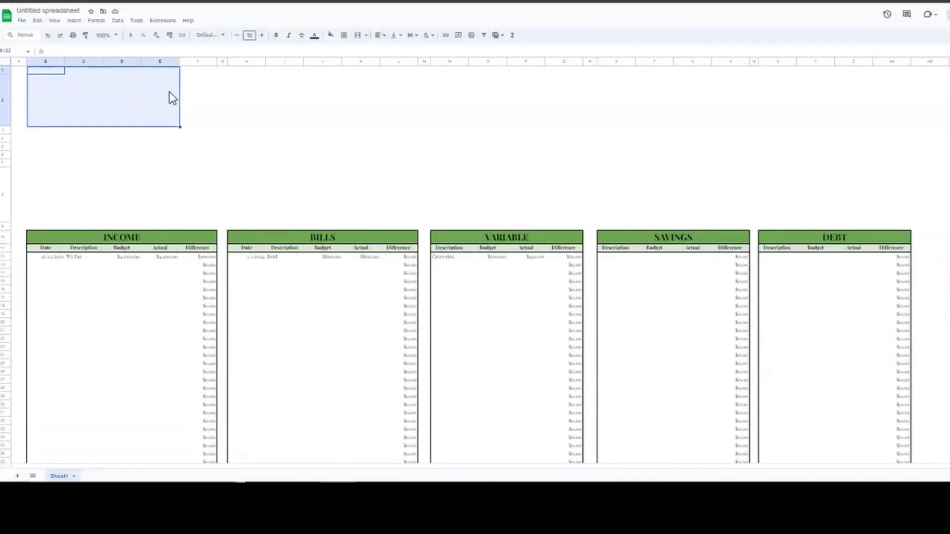
# - Merge cells B1:E2 above the INCOME table and enter January as the sheet heading
pyautogui.click(360, 37)
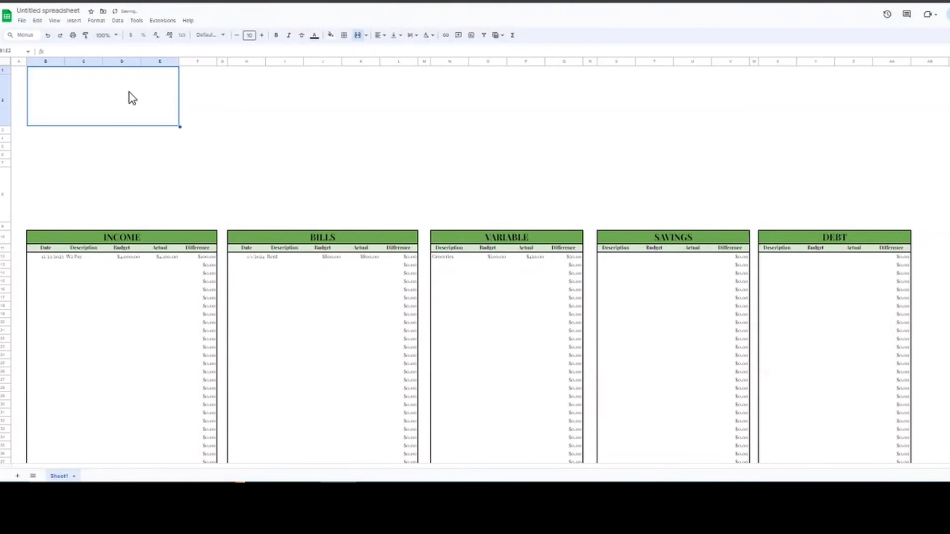
pyautogui.doubleClick(132, 97)
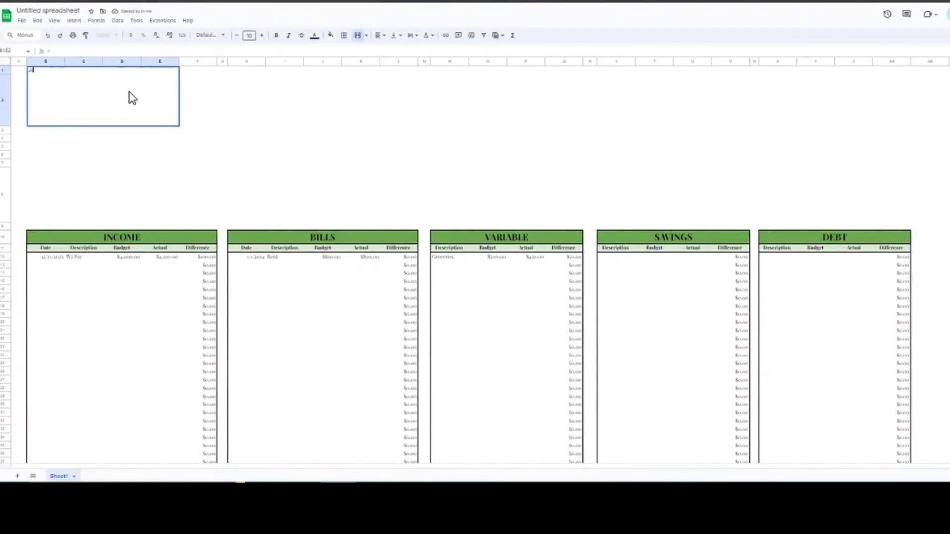
pyautogui.write('January')
# - Format the January heading text in Playfair Display at size 55
pyautogui.hotkey('ctrl', 'a')
pyautogui.click(207, 35)
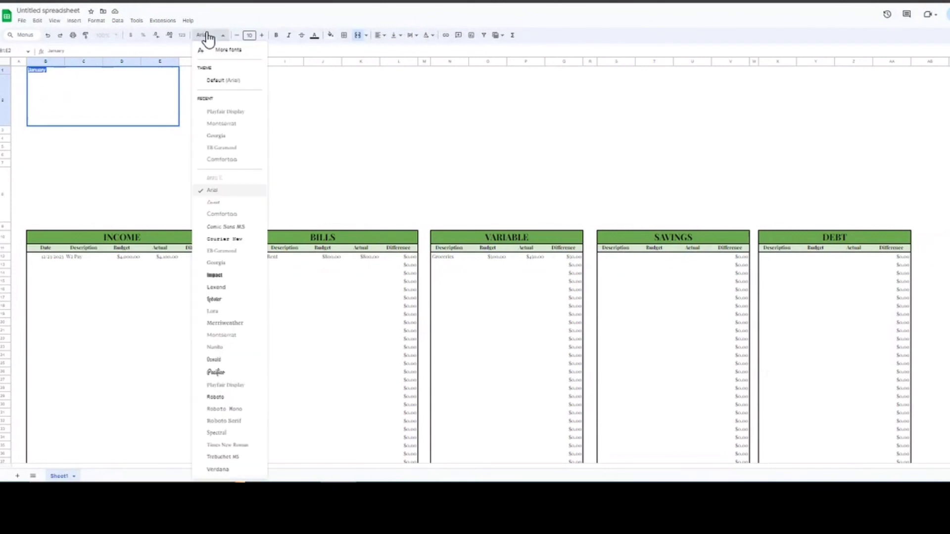
pyautogui.click(227, 112)
pyautogui.click(251, 35)
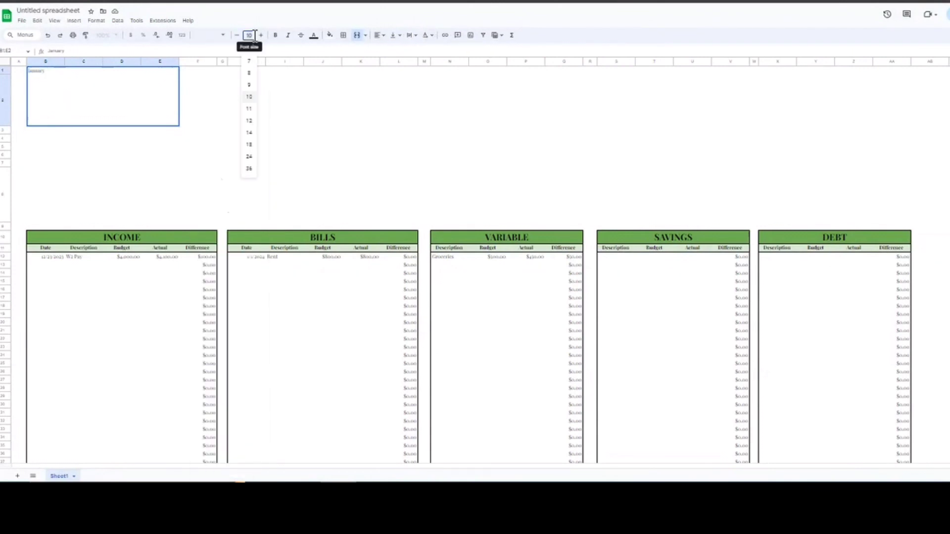
pyautogui.press('Return')
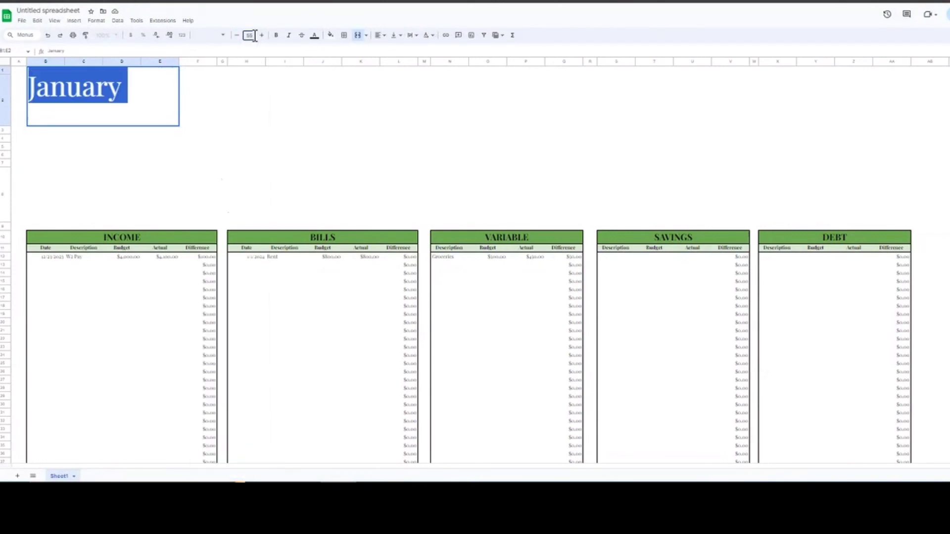
# - Add the year to the heading so it reads January 2024
pyautogui.click(134, 94)
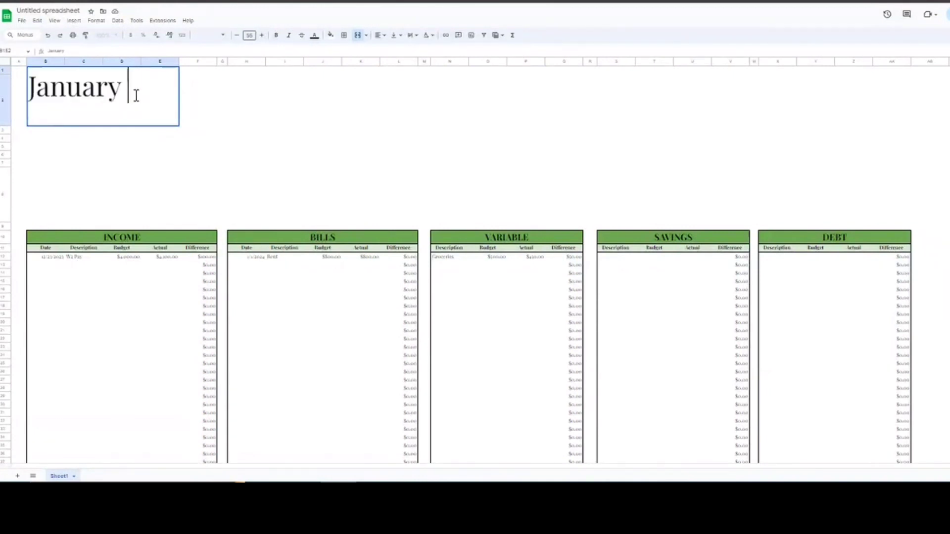
pyautogui.write('2024')
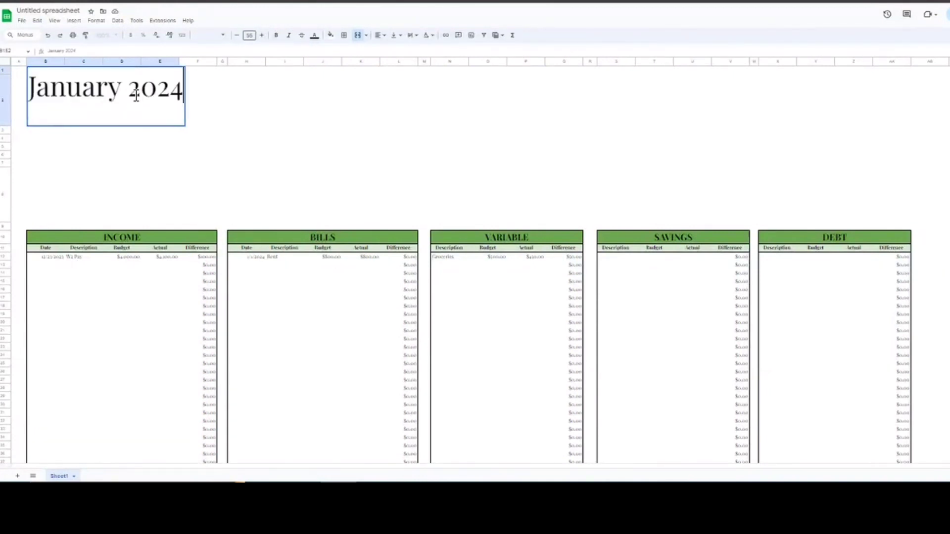
pyautogui.click(225, 110)
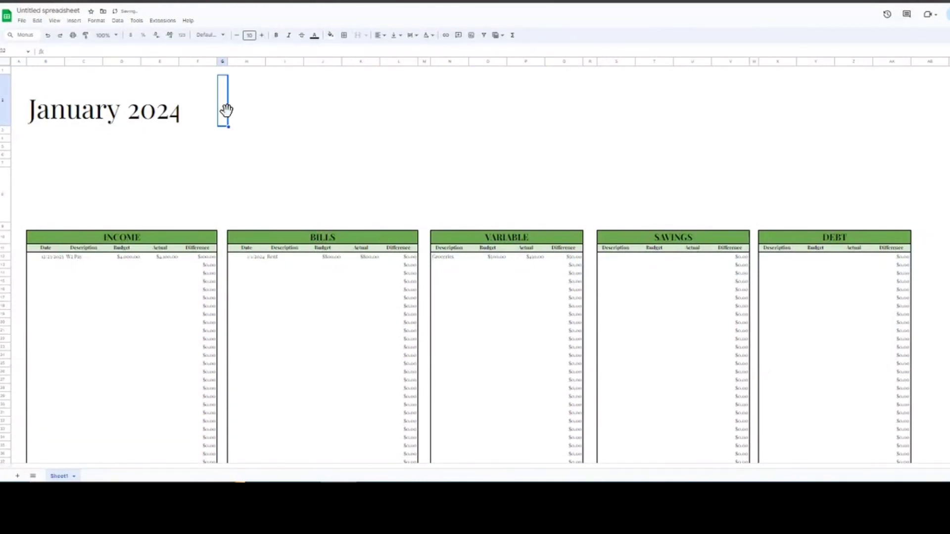
# - Align the January 2024 heading vertically to the middle of its merged cell
pyautogui.click(153, 94)
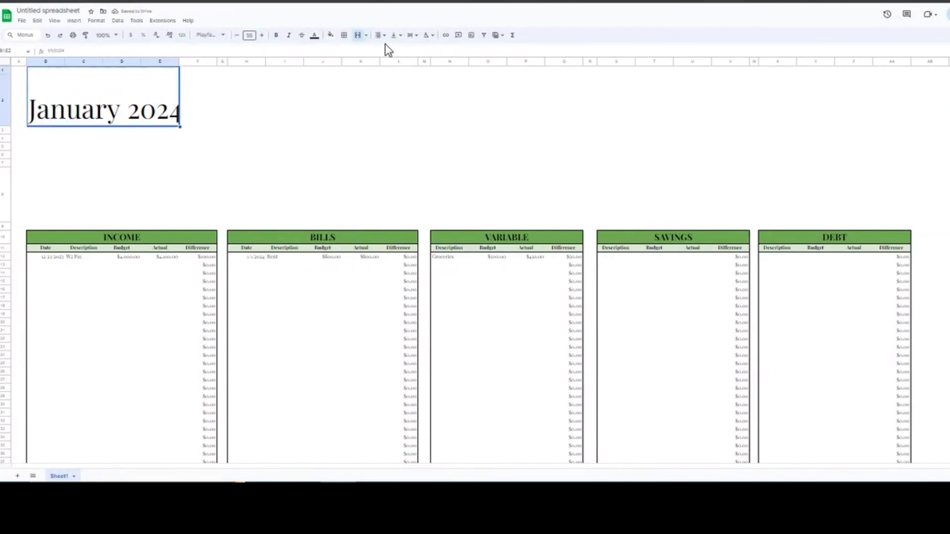
pyautogui.click(394, 35)
pyautogui.click(407, 53)
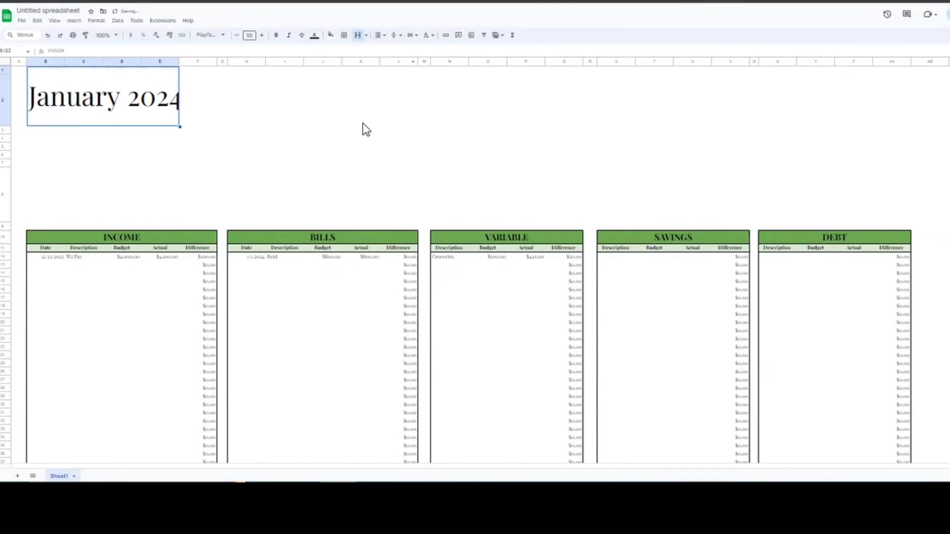
pyautogui.click(362, 124)
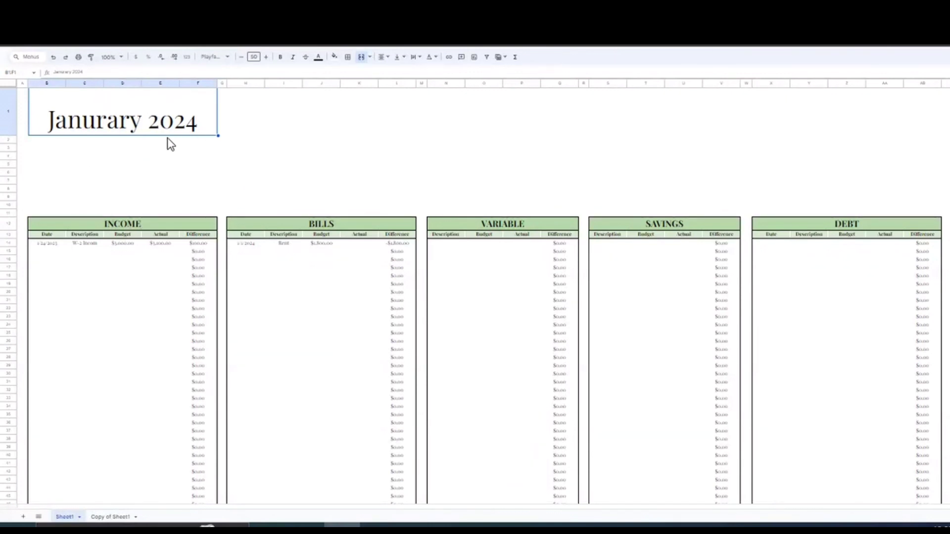
# - Insert two blank rows, one above row 5 and one above row 6, between the month heading and the tables
pyautogui.rightClick(11, 164)
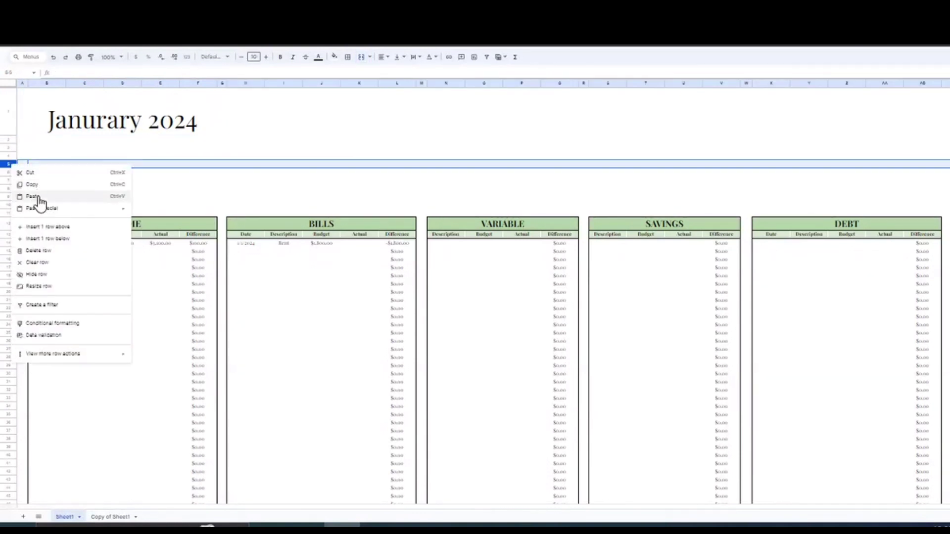
pyautogui.click(72, 228)
pyautogui.click(21, 181)
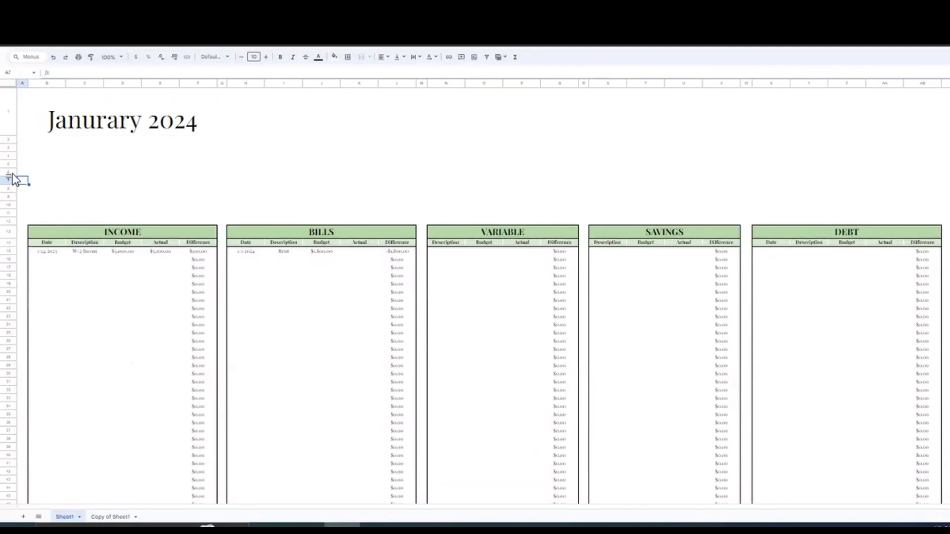
pyautogui.click(10, 171)
pyautogui.rightClick(10, 173)
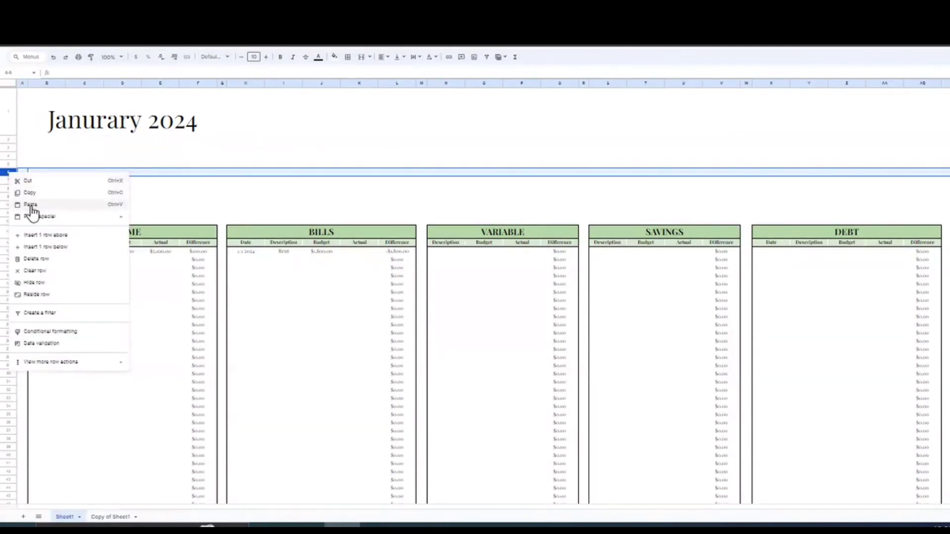
pyautogui.click(46, 236)
# - Merge cells B3:F3 below the month heading and enter SUMMARY as the section title
pyautogui.moveTo(40, 147); pyautogui.dragTo(185, 148)
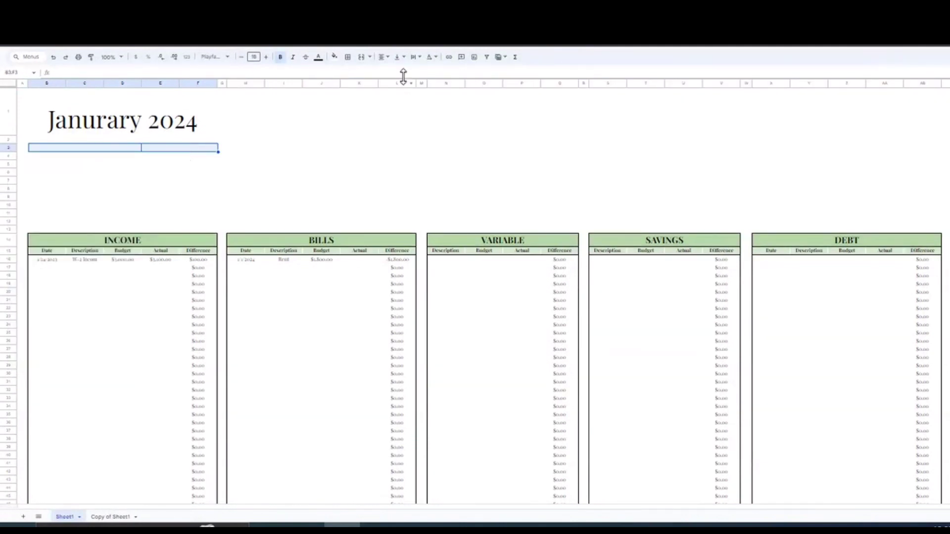
pyautogui.click(361, 57)
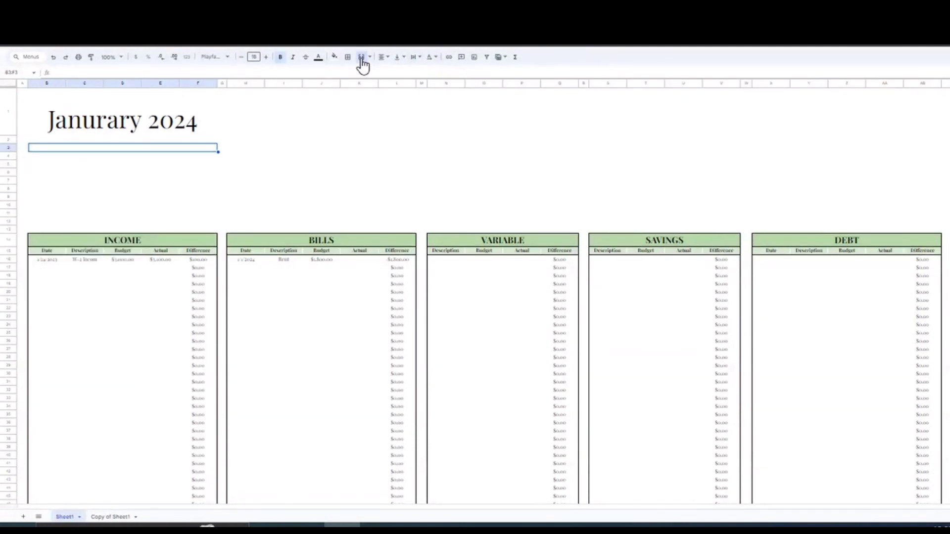
pyautogui.doubleClick(103, 149)
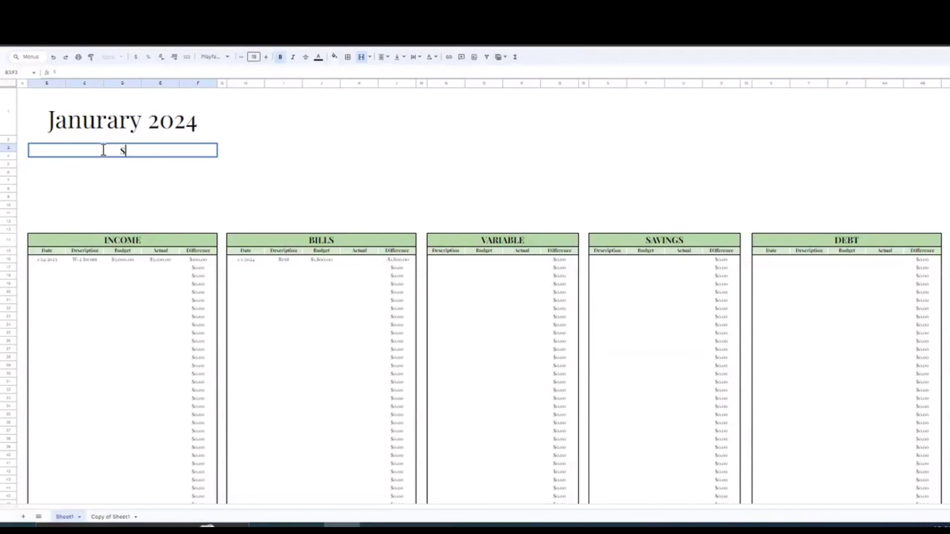
pyautogui.write('SUMMARY')
pyautogui.press('Return')
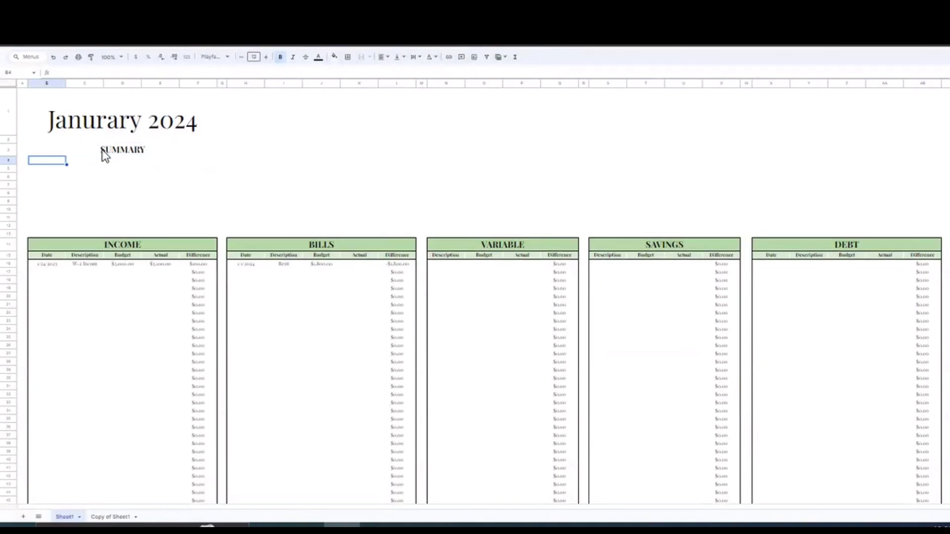
# - Enter the summary row labels Income in B5 and Bills in B6
pyautogui.press('Return')
pyautogui.press('Return')
pyautogui.press('Return')
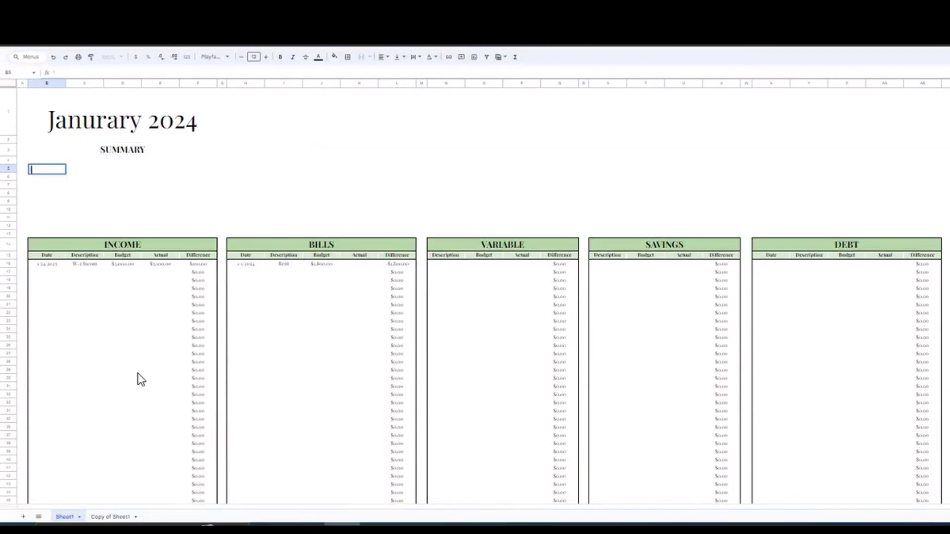
pyautogui.write('I')
pyautogui.write('ncome')
pyautogui.press('Return')
pyautogui.press('Return')
pyautogui.write('Bills')
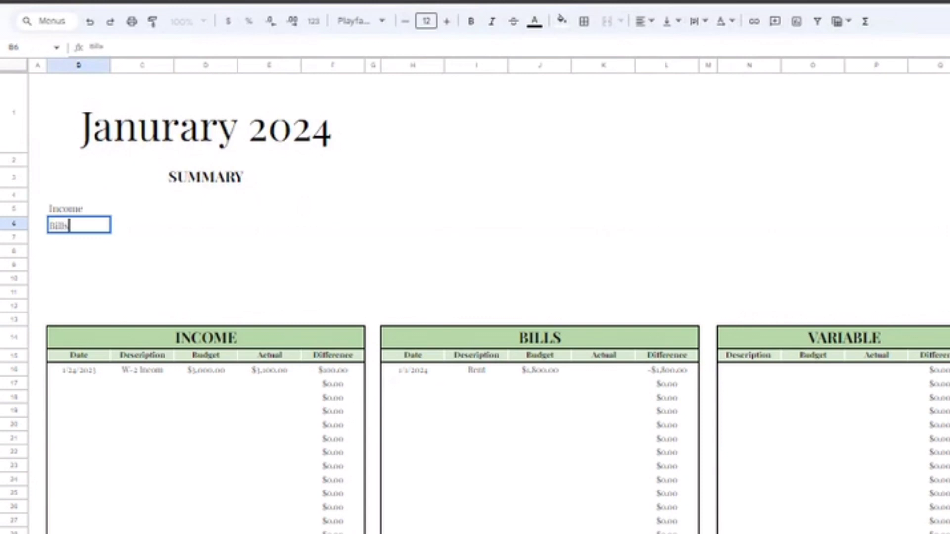
pyautogui.press('Return')
# - Continue the summary row labels with Variable in B7, Savings in B8 and Debt in B9
pyautogui.write('V')
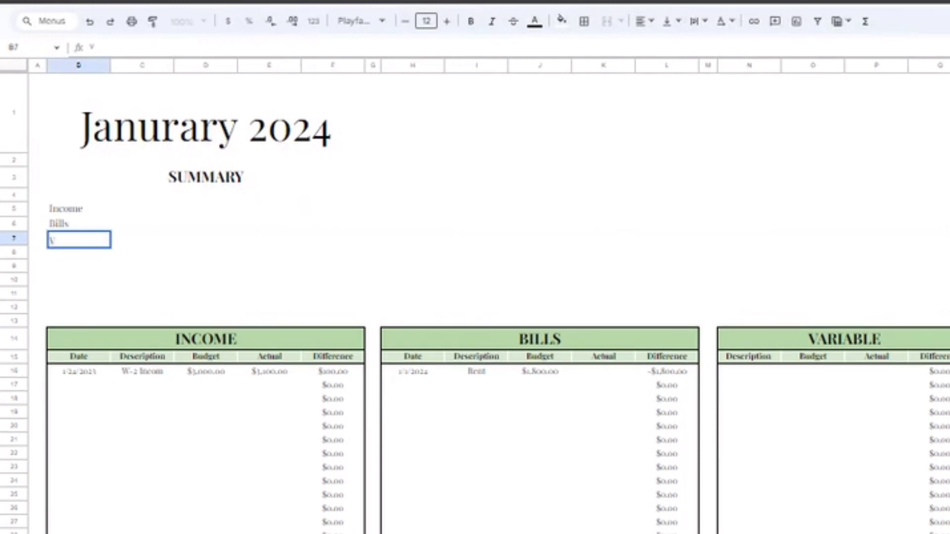
pyautogui.write('ariable')
pyautogui.press('Return')
pyautogui.write('Savings')
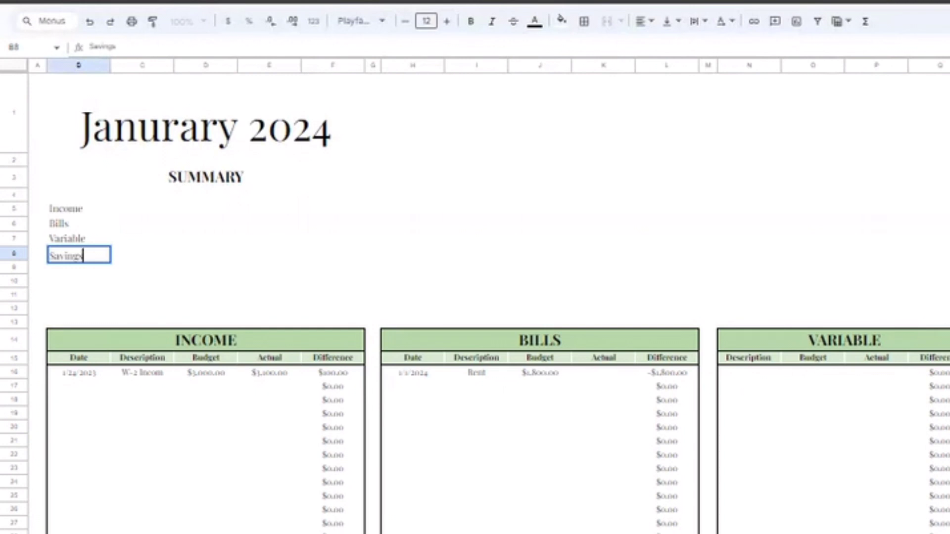
pyautogui.press('Return')
pyautogui.write('D')
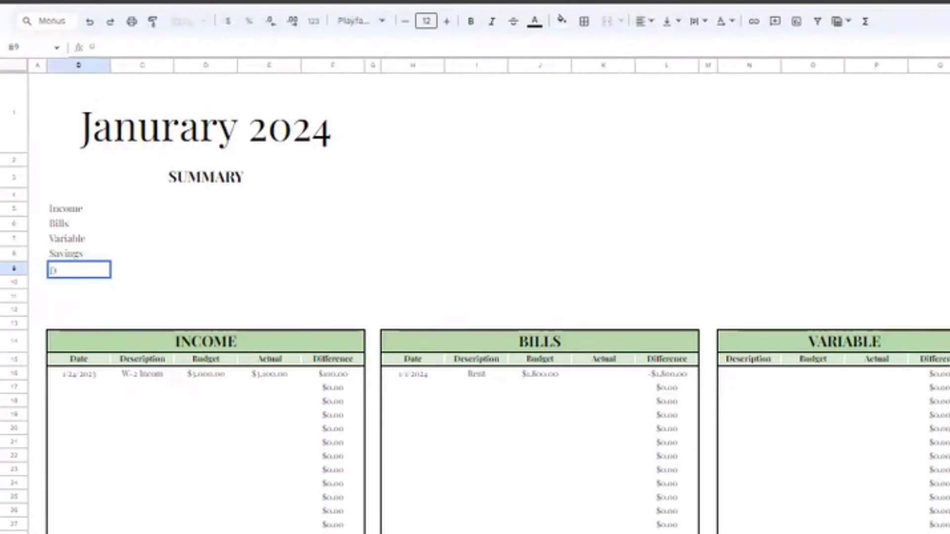
pyautogui.write('ebt')
pyautogui.press('Return')
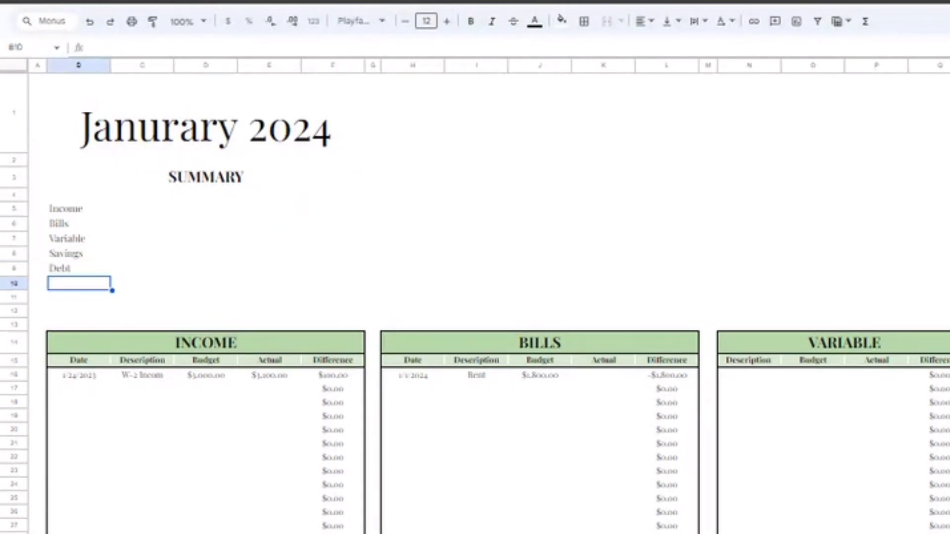
# - Add the labels "Total Expenses" in B10 and "Leftover" in B11 below the Debt row of the summary
pyautogui.scroll(-5, 441, 387)
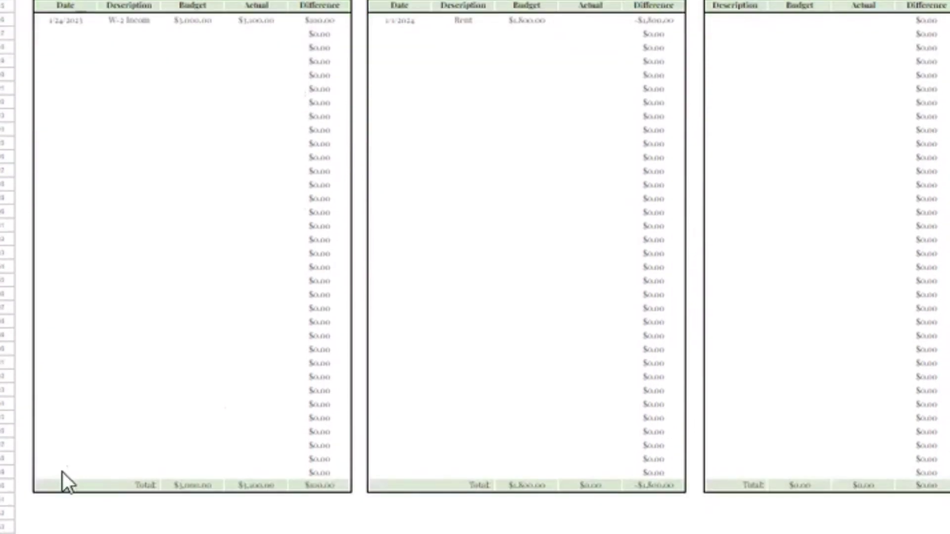
pyautogui.scroll(5, 620, 350)
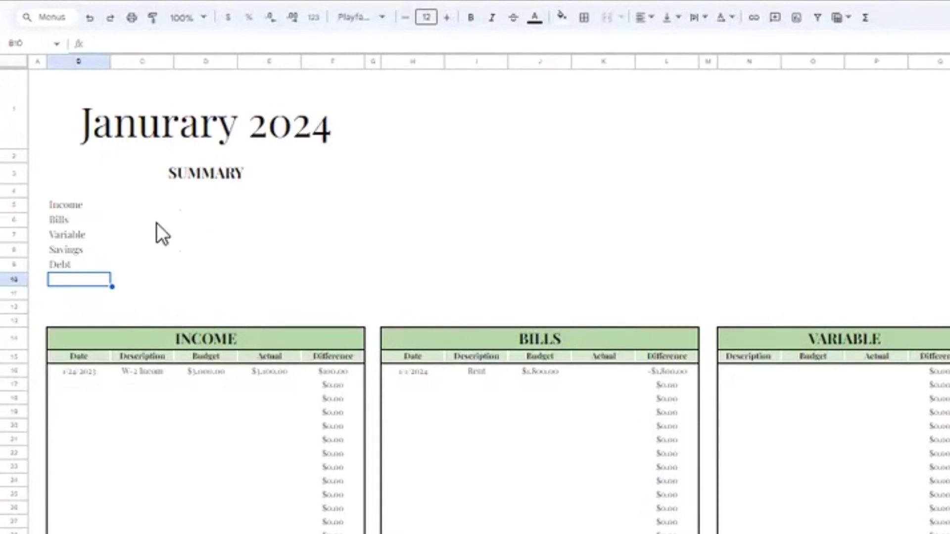
pyautogui.write('Total Expe')
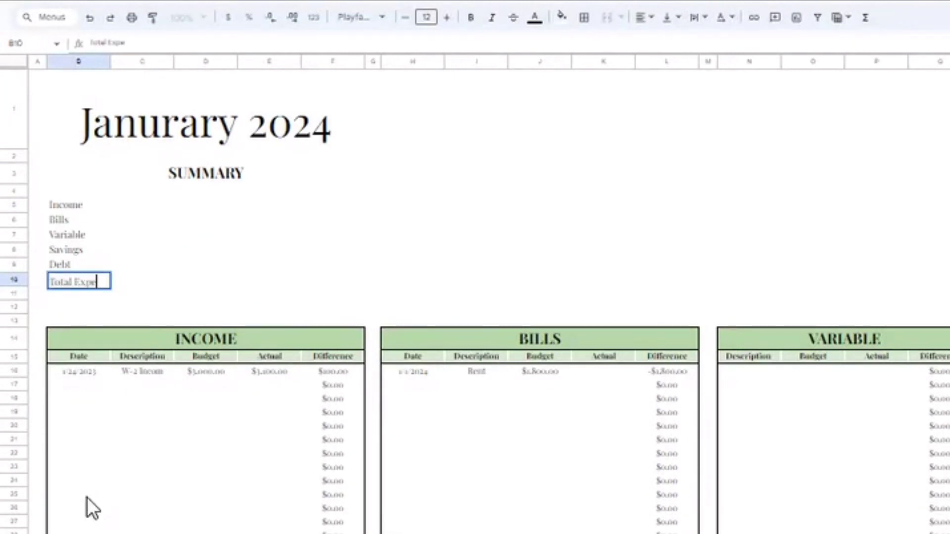
pyautogui.write('nses')
pyautogui.press('Return')
pyautogui.write('Leftover')
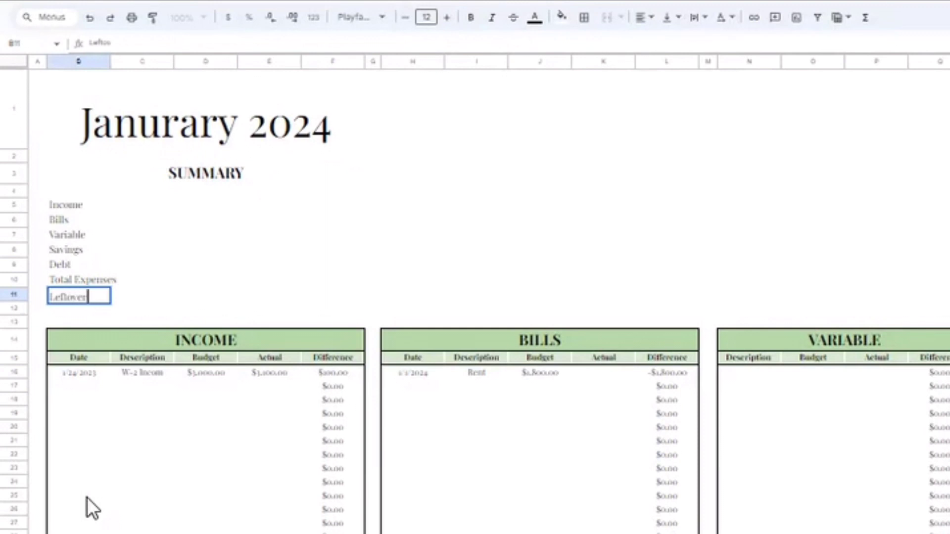
# - Apply black outer borders around the summary block B3:F11 and around its SUMMARY heading
pyautogui.moveTo(208, 174); pyautogui.dragTo(280, 300)
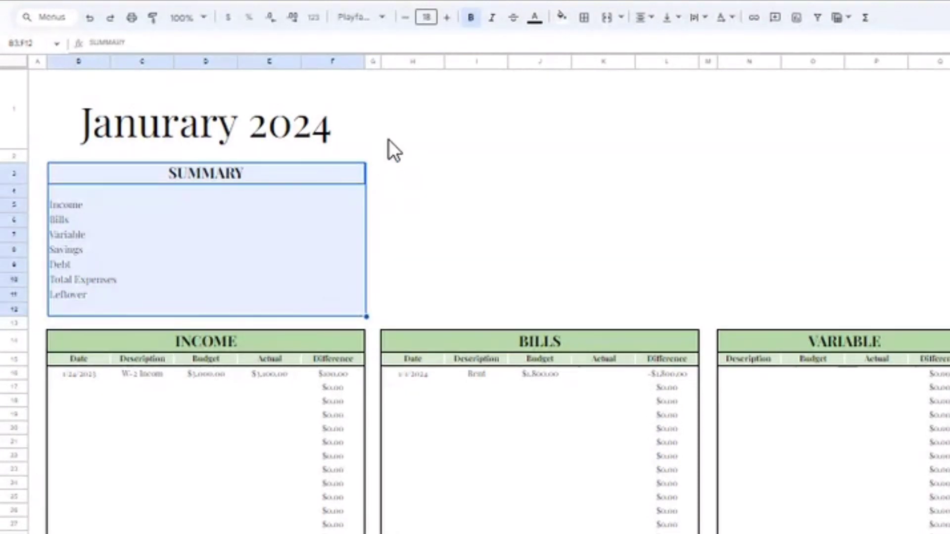
pyautogui.click(584, 18)
pyautogui.click(701, 46)
pyautogui.click(708, 90)
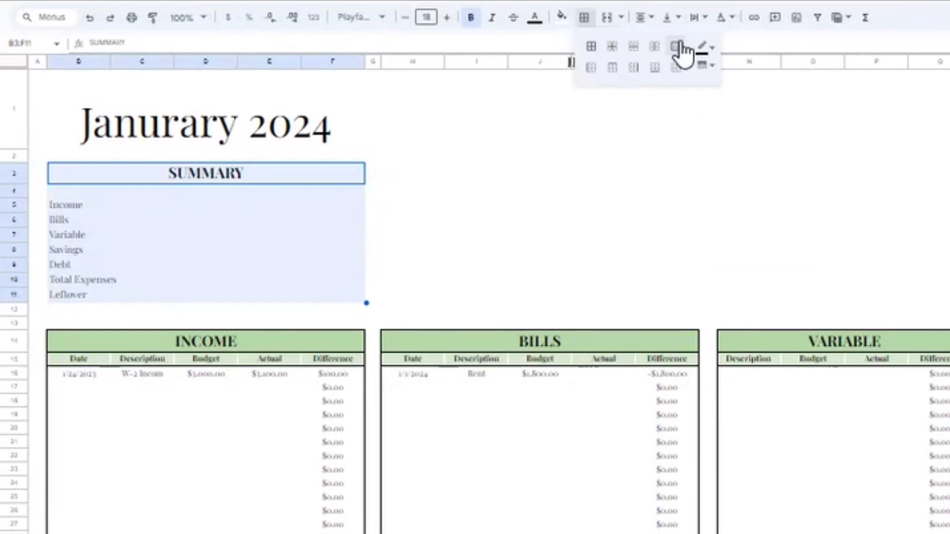
pyautogui.click(676, 46)
pyautogui.click(584, 21)
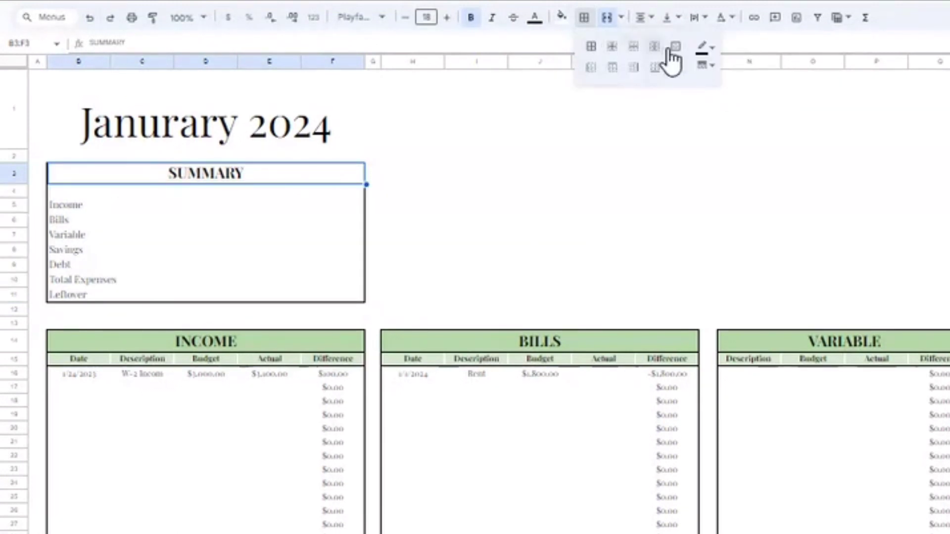
pyautogui.click(401, 176)
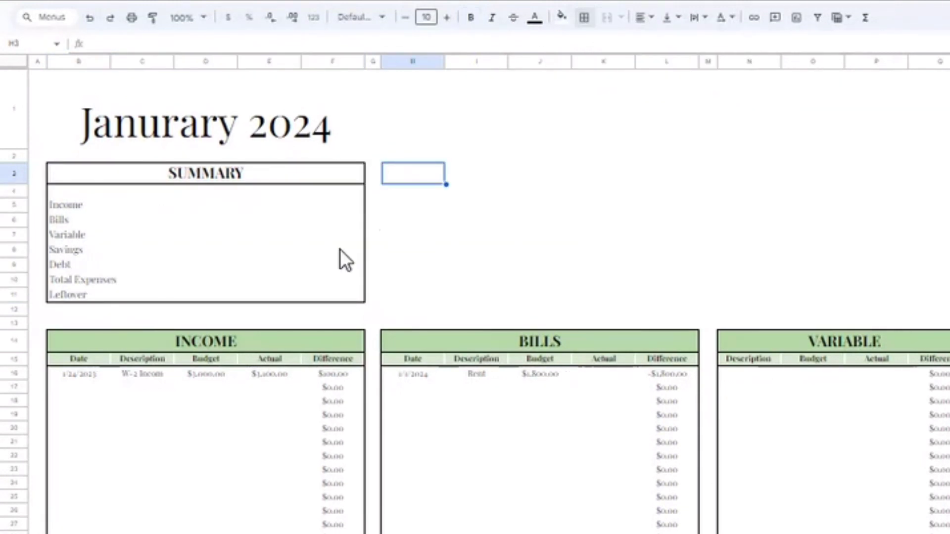
# - Fill the SUMMARY heading with the lightest green shade
pyautogui.click(212, 174)
pyautogui.click(562, 17)
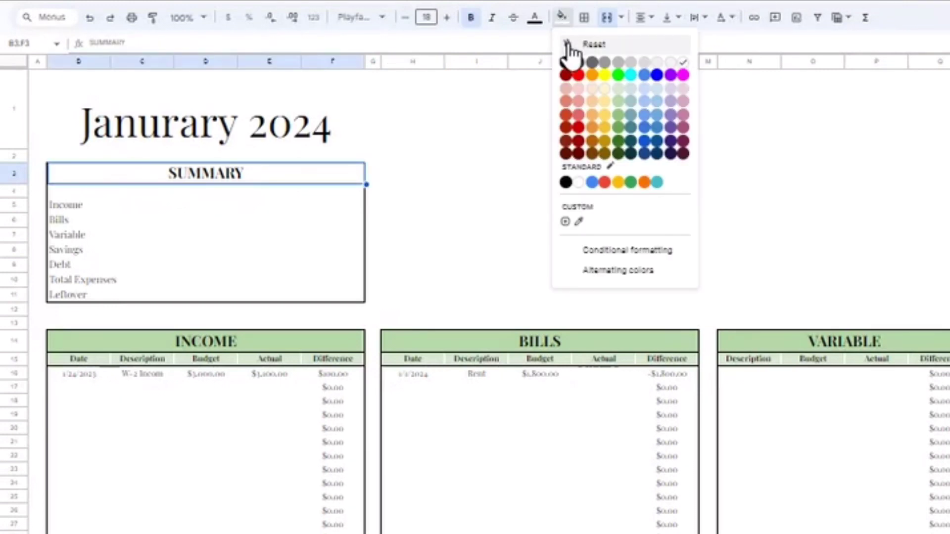
pyautogui.click(622, 99)
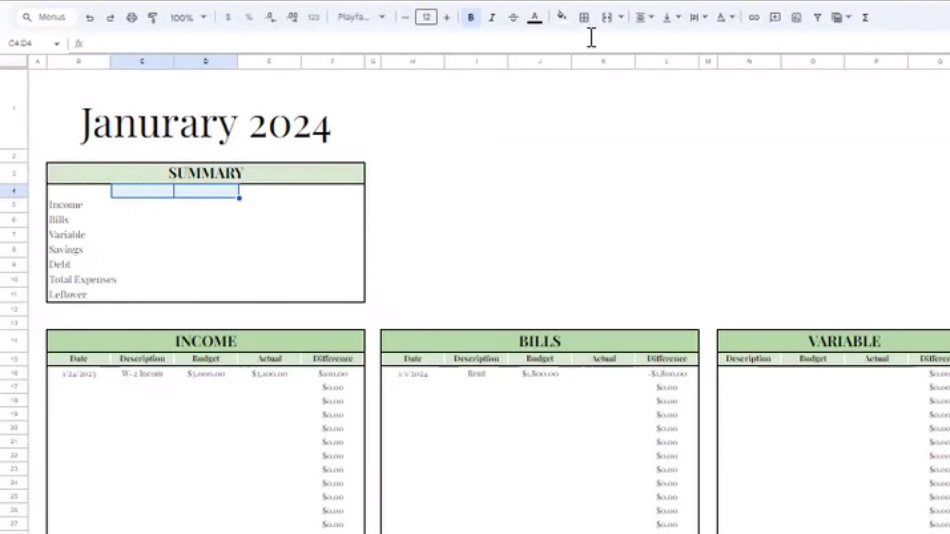
# - Merge cells C4:D4 below the SUMMARY heading and enter "Budgeted" as the column header
pyautogui.click(607, 17)
pyautogui.write('Bud')
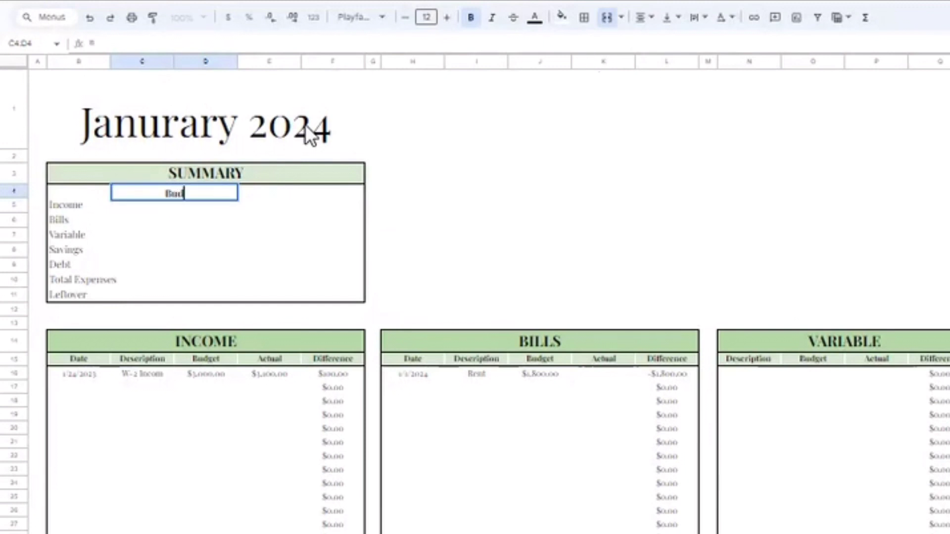
pyautogui.write('geted')
pyautogui.press('Tab')
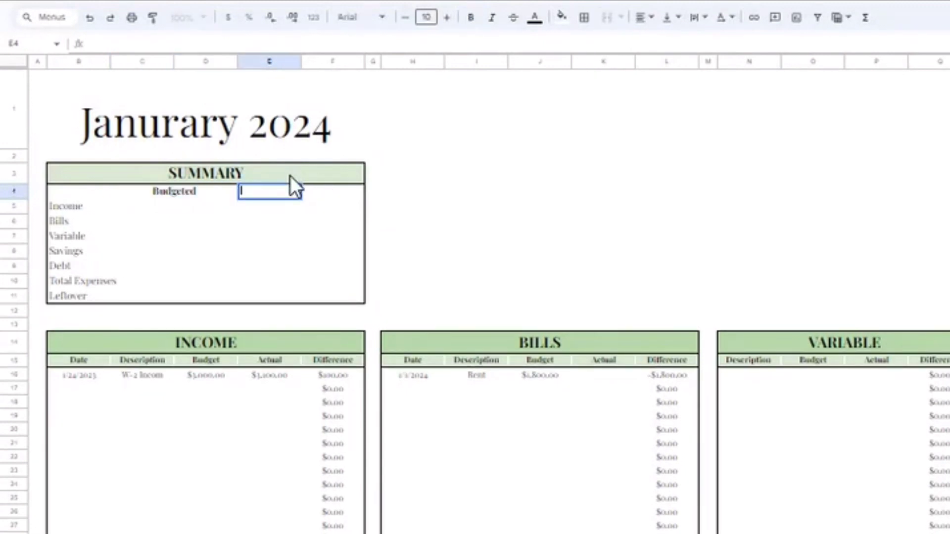
# - Merge cells E4:F4 and enter "Actual" as the second column header of the summary
pyautogui.moveTo(322, 191); pyautogui.dragTo(290, 189)
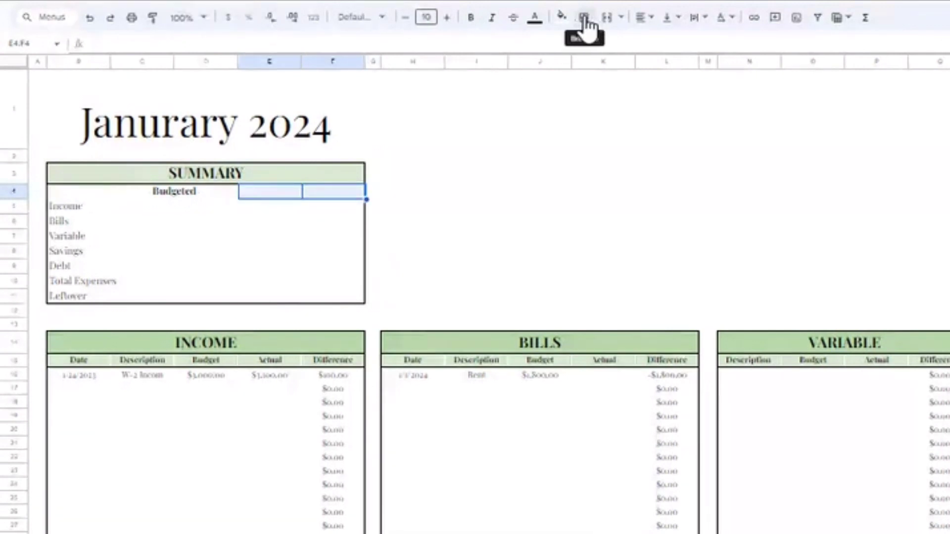
pyautogui.click(608, 19)
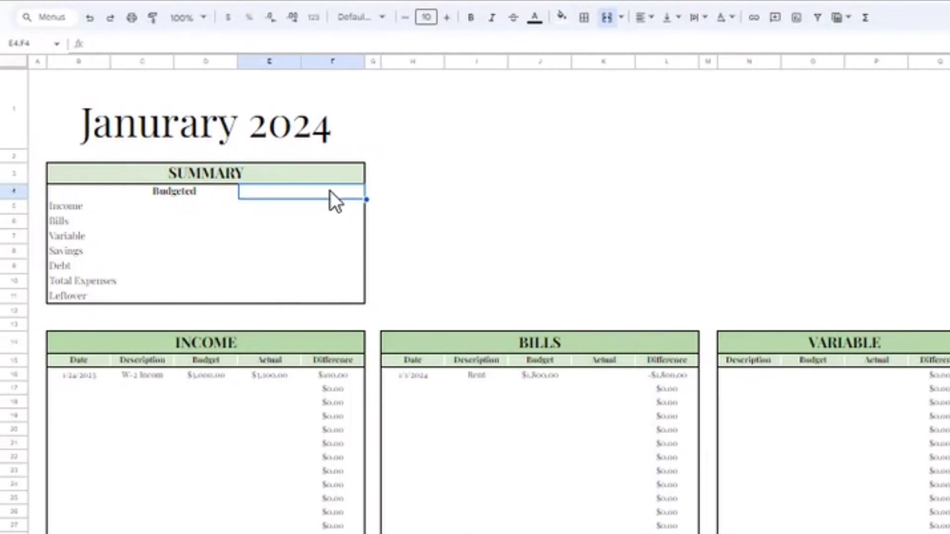
pyautogui.doubleClick(312, 193)
pyautogui.write('A')
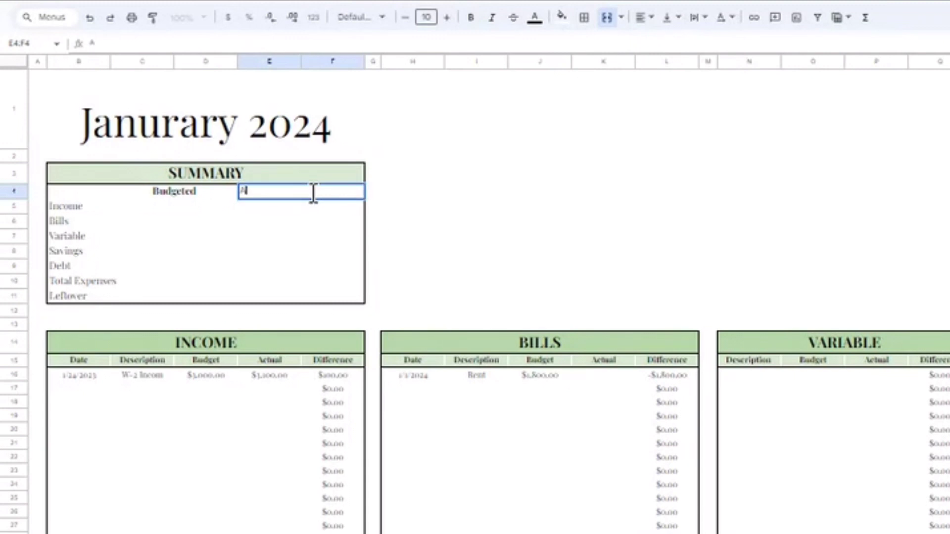
pyautogui.write('ctual')
# - Match the font of the Actual header to the Budgeted header and make all text in B4:F11 bold
pyautogui.moveTo(174, 191); pyautogui.dragTo(300, 292)
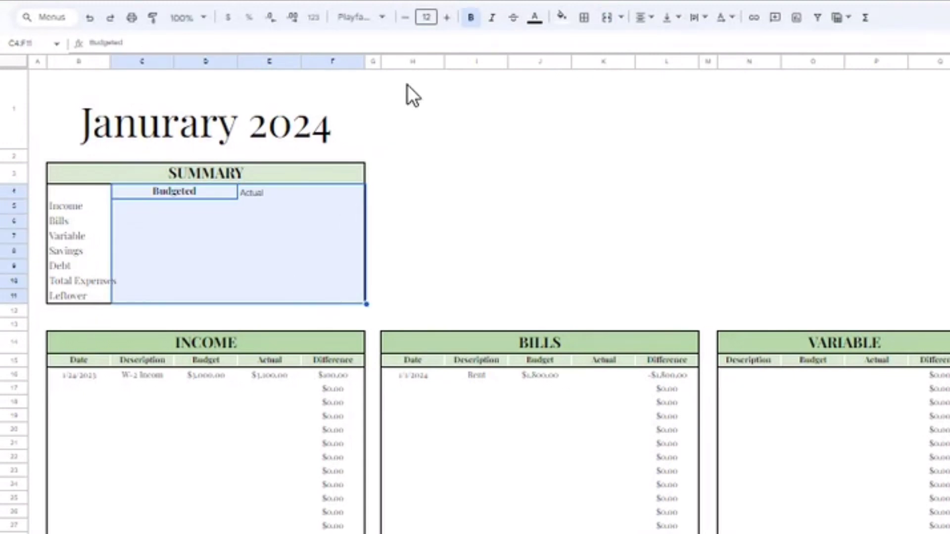
pyautogui.click(471, 18)
pyautogui.click(225, 207)
pyautogui.moveTo(72, 201); pyautogui.dragTo(304, 297)
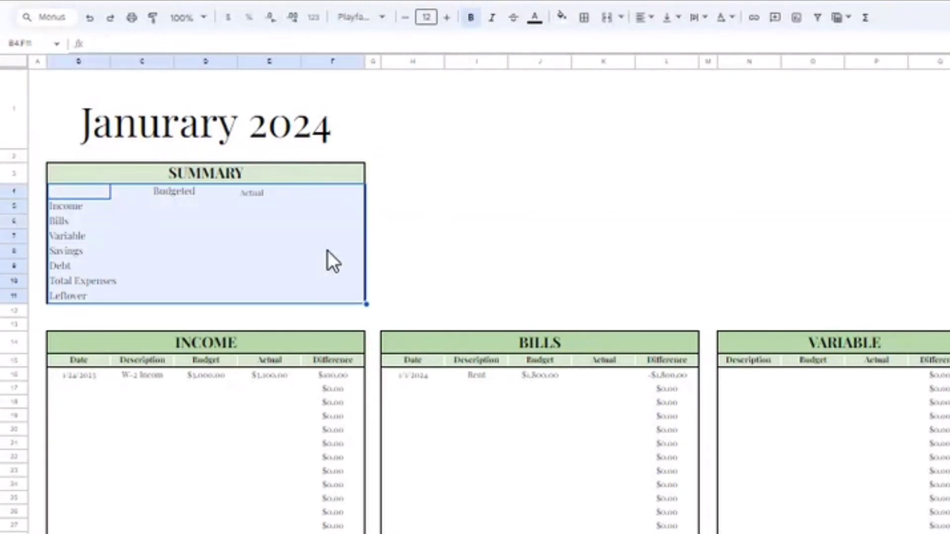
pyautogui.click(470, 17)
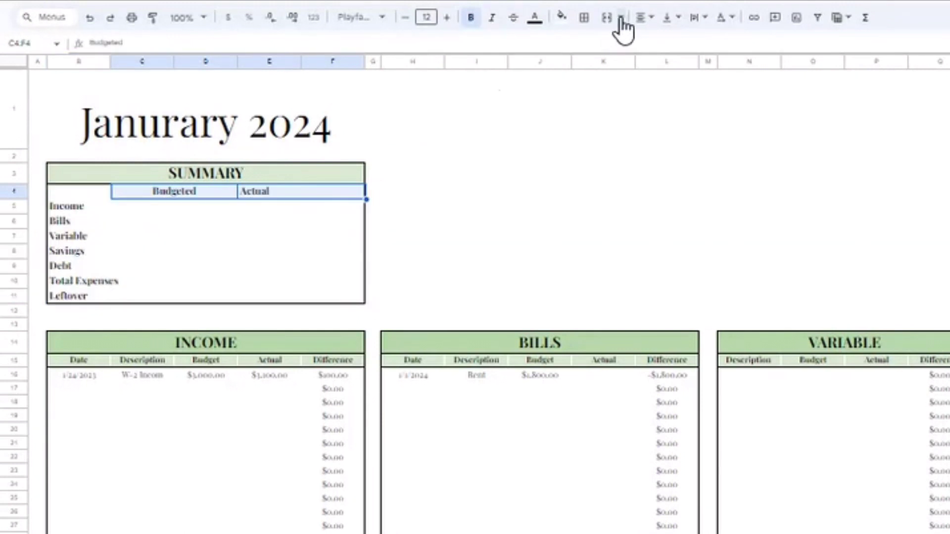
# - Center the Budgeted and Actual column headers horizontally
pyautogui.click(641, 20)
pyautogui.click(663, 41)
pyautogui.press('Down')
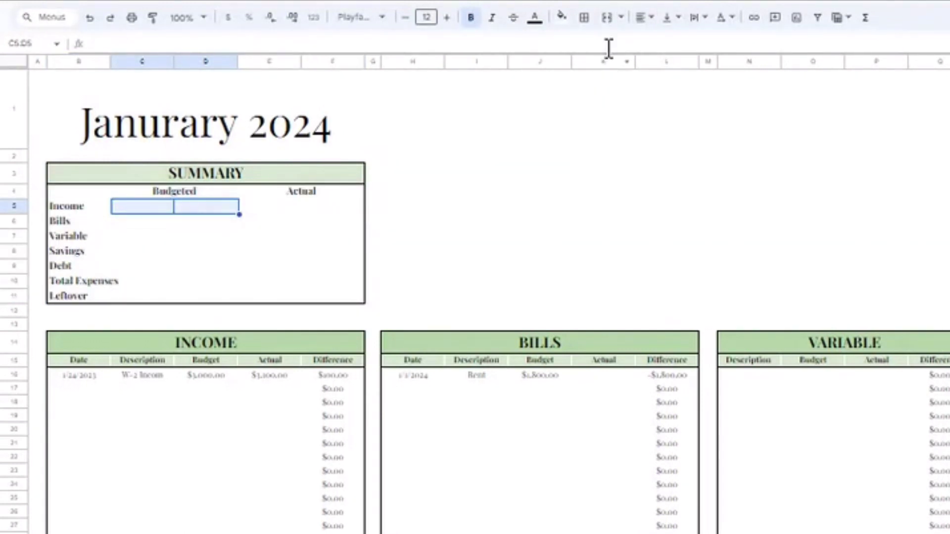
# - Merge columns C:D under Budgeted and columns E:F under Actual in each row from 5 to 11
pyautogui.click(606, 19)
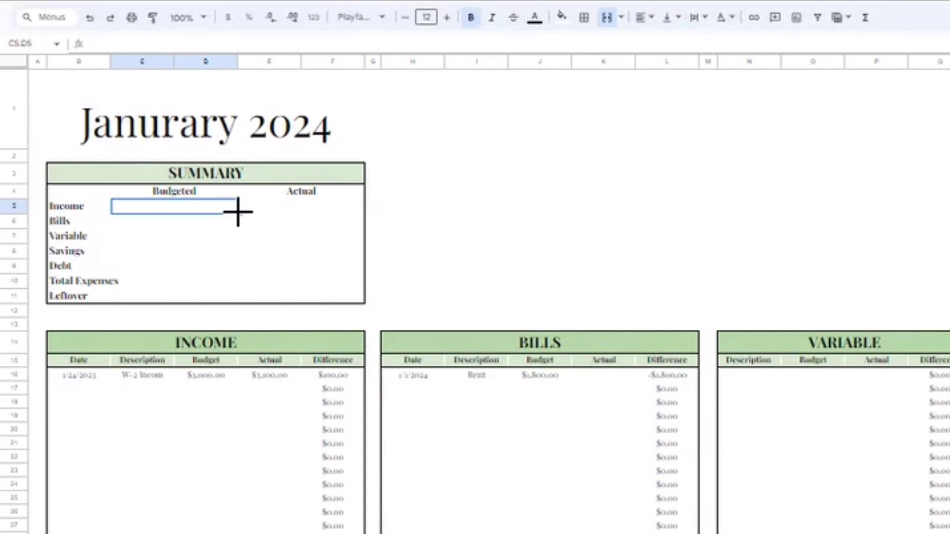
pyautogui.moveTo(238, 214); pyautogui.dragTo(235, 293)
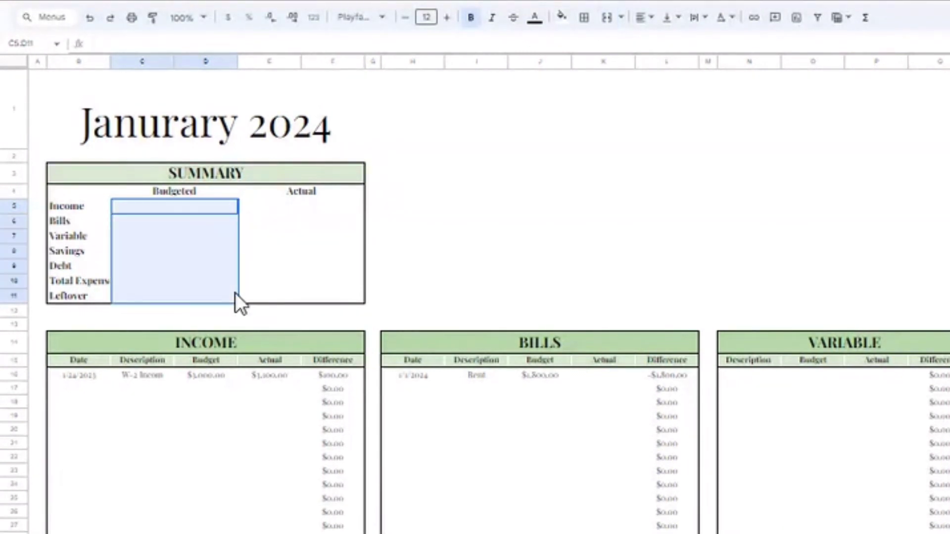
pyautogui.click(319, 199)
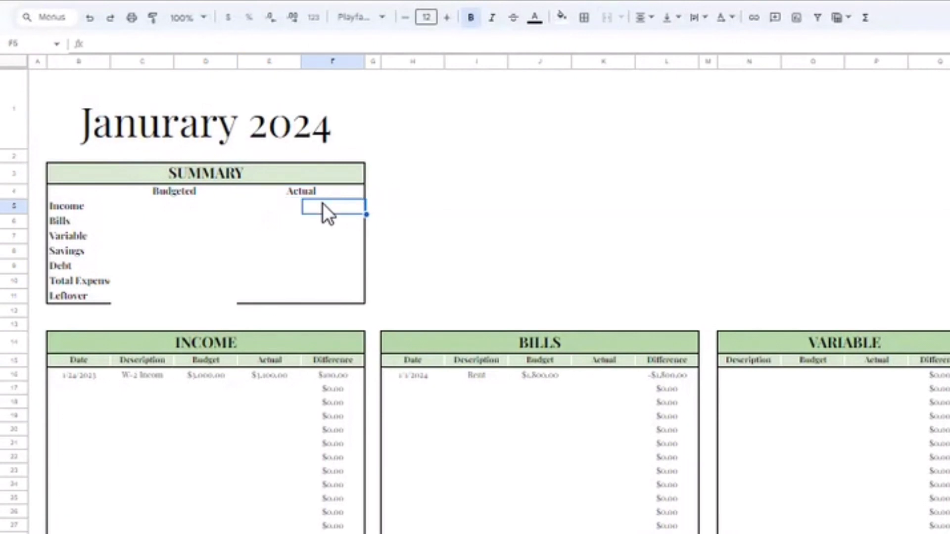
pyautogui.click(300, 206)
pyautogui.moveTo(299, 207); pyautogui.dragTo(321, 204)
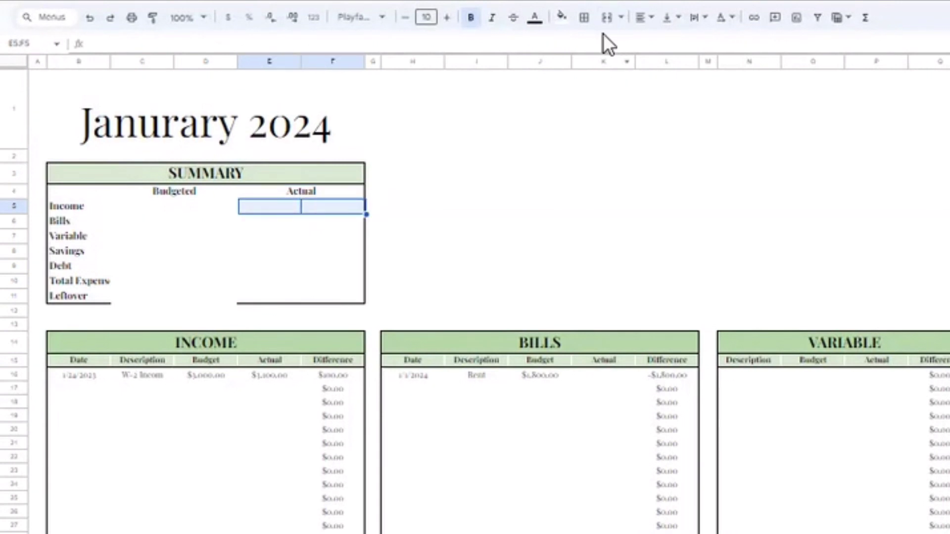
pyautogui.click(607, 18)
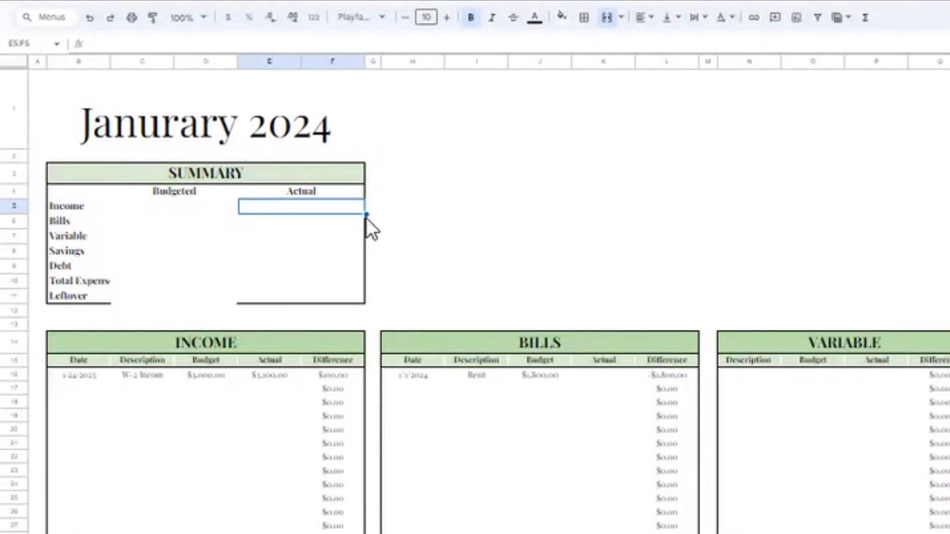
pyautogui.moveTo(366, 214); pyautogui.dragTo(355, 296)
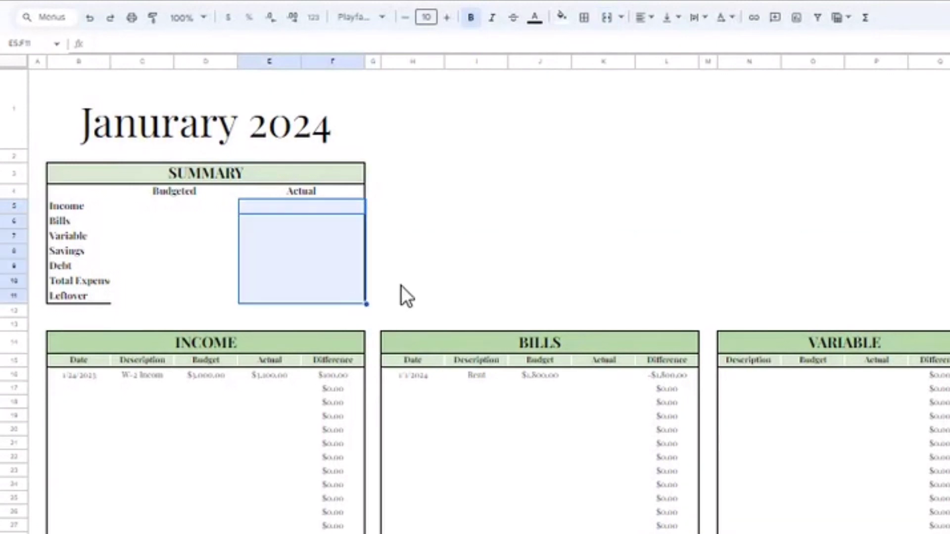
# - Restore the bottom border of the summary block along C11:F11
pyautogui.click(400, 285)
pyautogui.moveTo(170, 292); pyautogui.dragTo(357, 297)
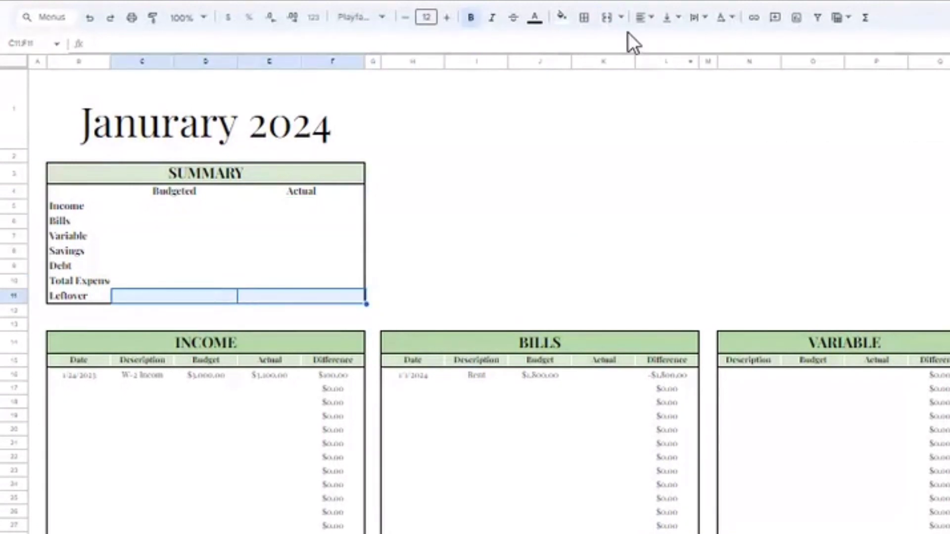
pyautogui.click(585, 20)
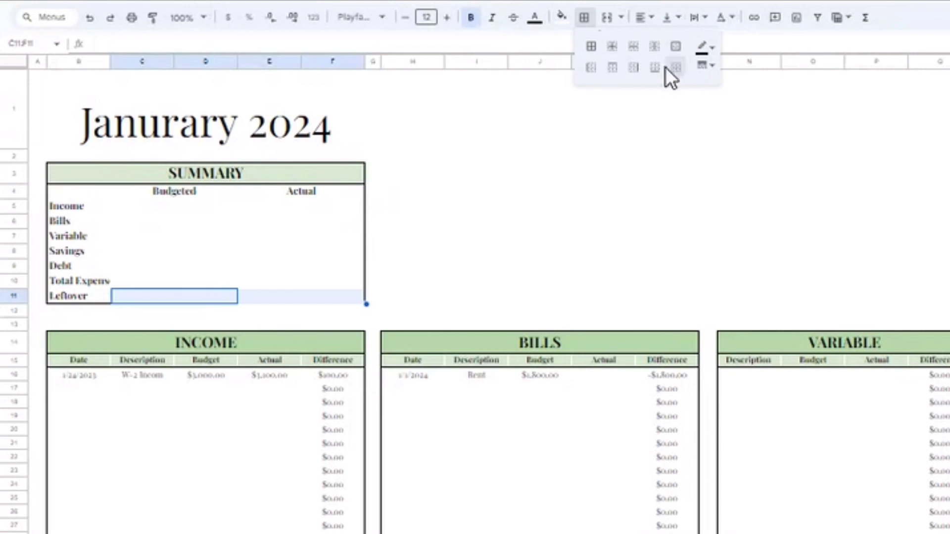
pyautogui.click(654, 68)
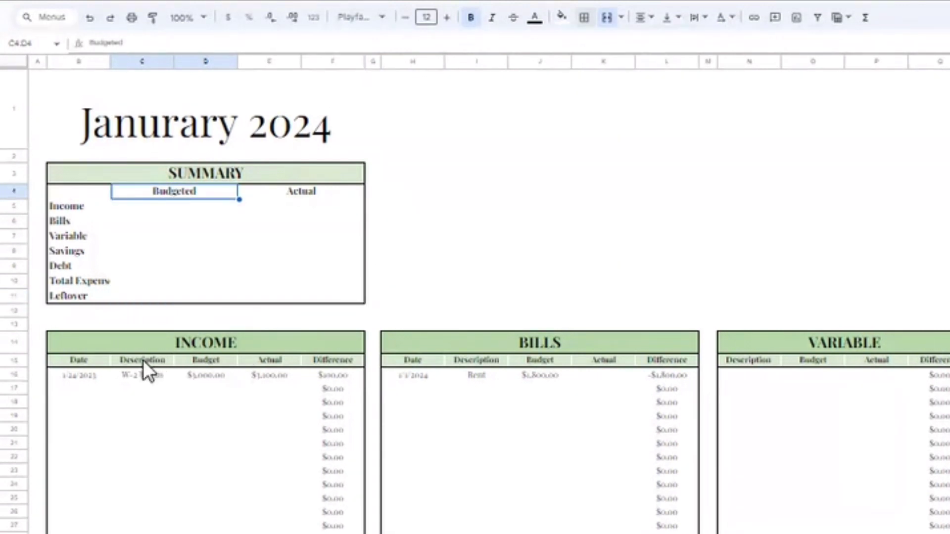
# - Enter "Category" in B4 and format the header row B4:F4 with a light green fill and black borders
pyautogui.moveTo(144, 360); pyautogui.dragTo(234, 348)
pyautogui.moveTo(105, 192); pyautogui.dragTo(140, 195)
pyautogui.click(584, 18)
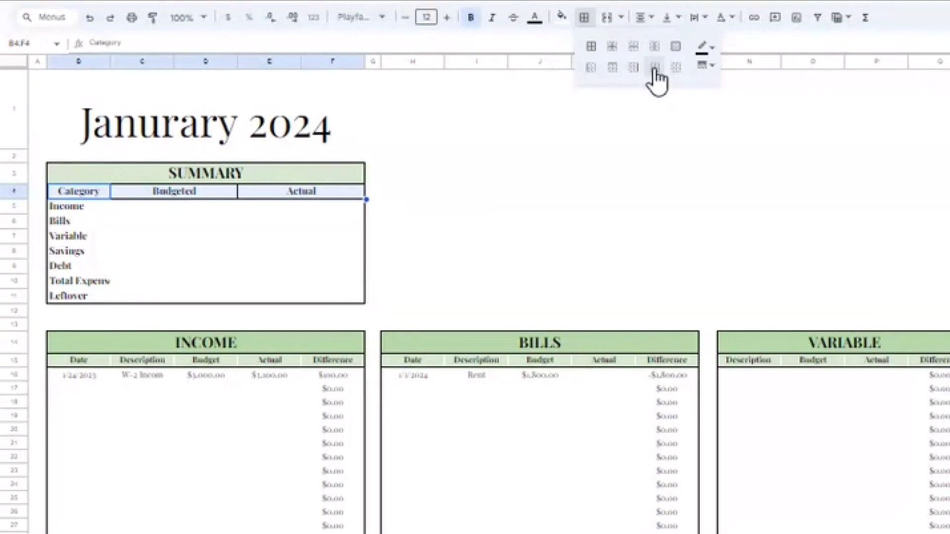
pyautogui.click(612, 46)
# - Fill the SUMMARY heading with the same darker green as the INCOME heading
pyautogui.press('Up')
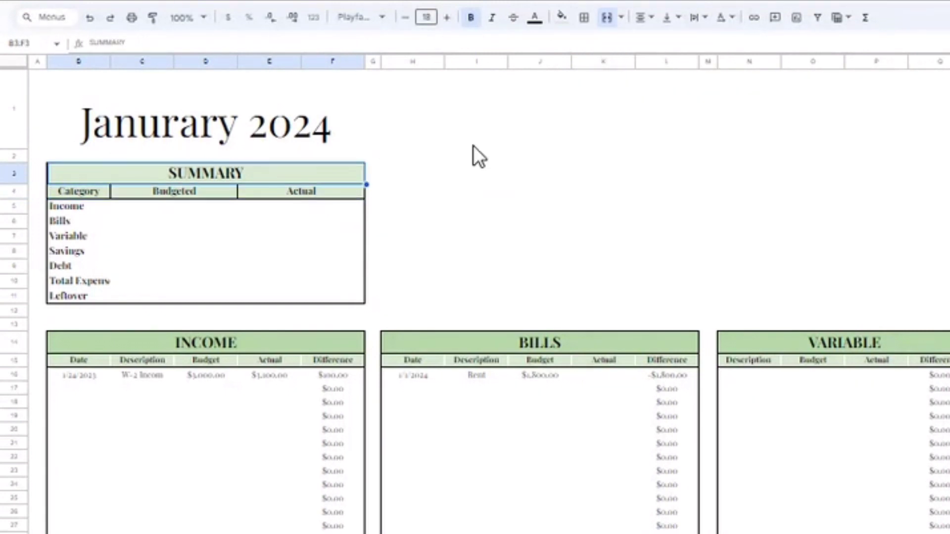
pyautogui.click(562, 24)
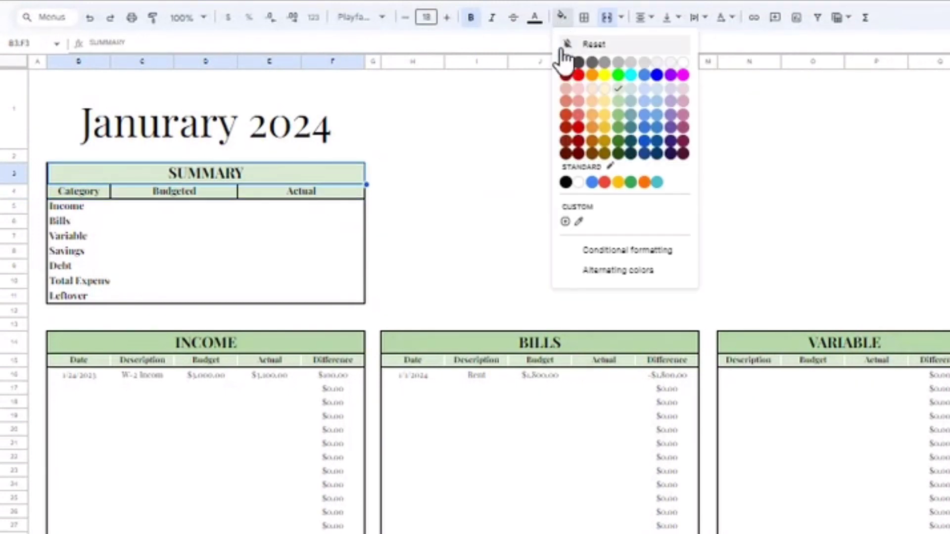
pyautogui.click(622, 115)
pyautogui.click(496, 138)
# - Remove bold from the category labels in B5:B11 and widen column B to fit "Total Expenses"
pyautogui.moveTo(74, 206); pyautogui.dragTo(74, 296)
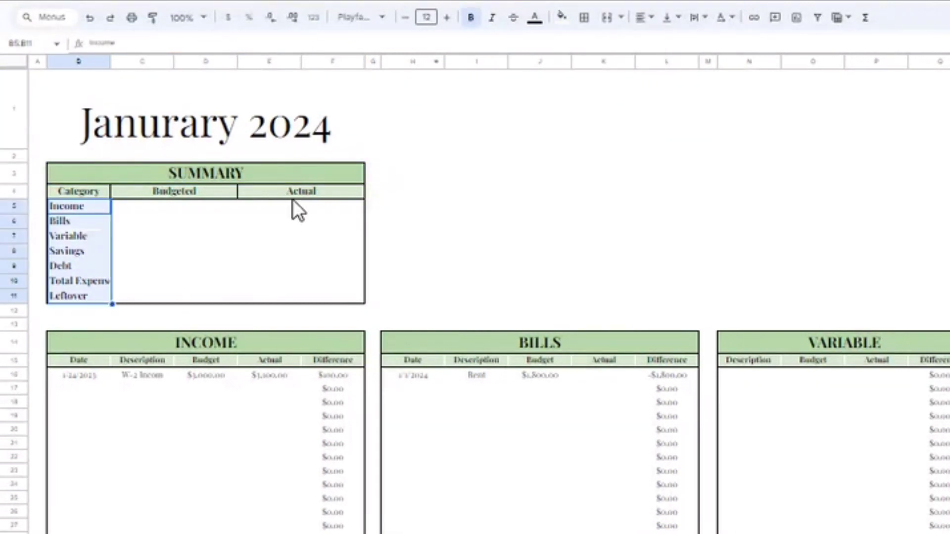
pyautogui.click(170, 203)
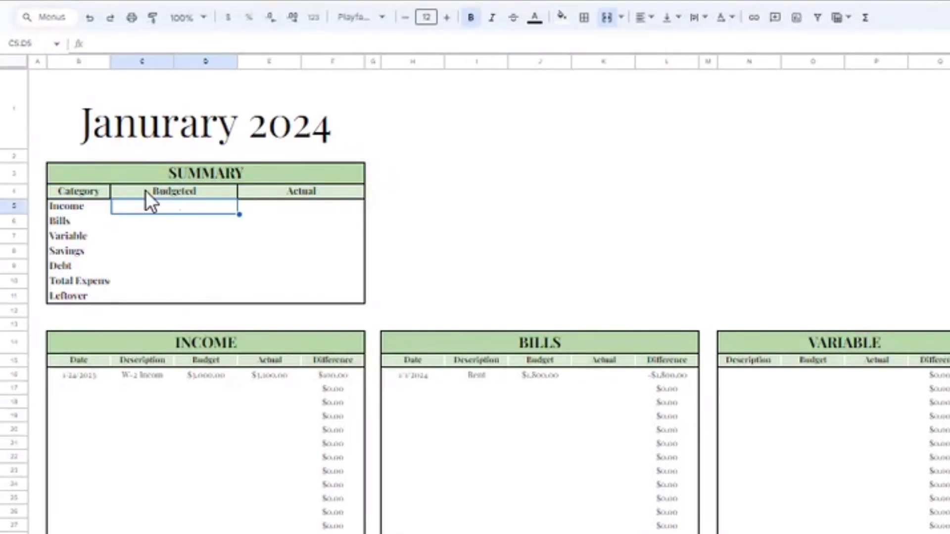
pyautogui.click(85, 194)
pyautogui.moveTo(81, 208); pyautogui.dragTo(96, 267)
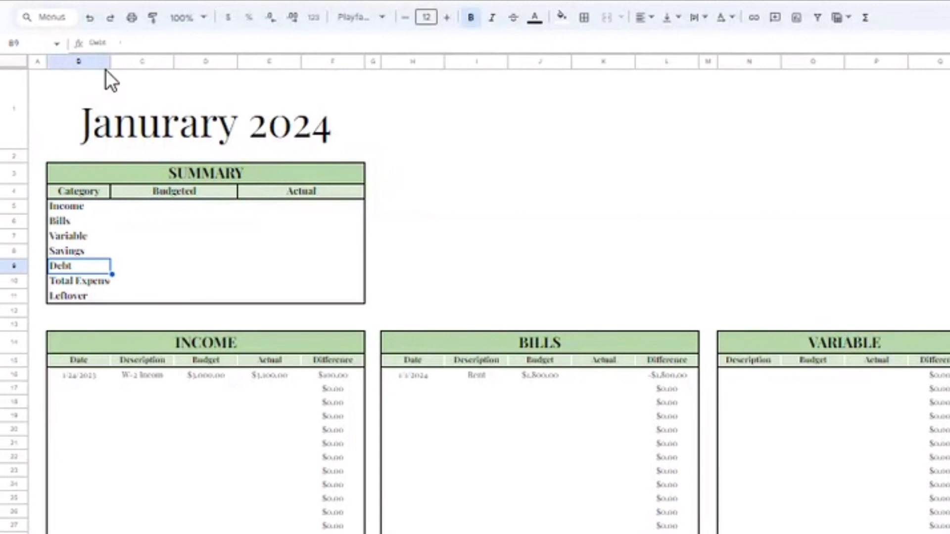
pyautogui.moveTo(109, 58); pyautogui.dragTo(121, 58)
pyautogui.click(140, 208)
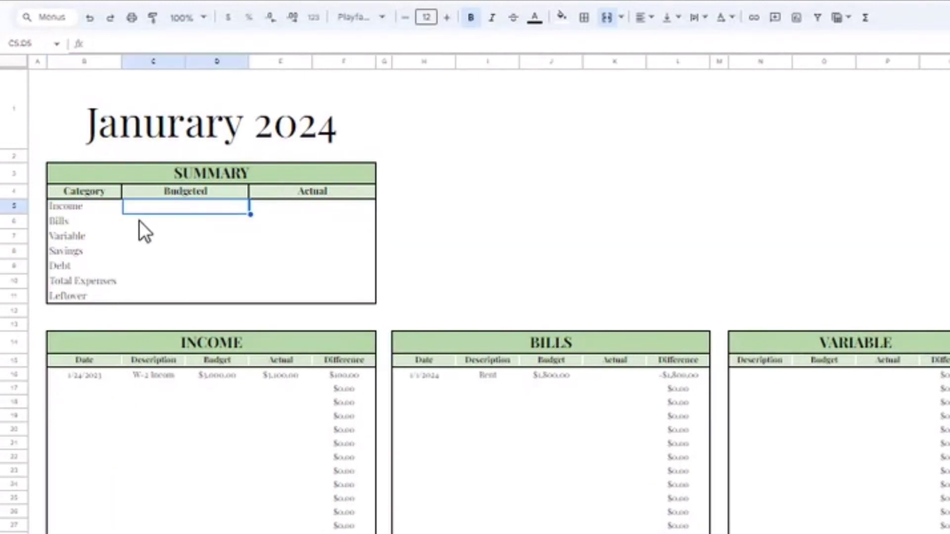
# - Enter =D50 as the budgeted Income amount in C5 to pull in the INCOME table's budget total
pyautogui.doubleClick(169, 206)
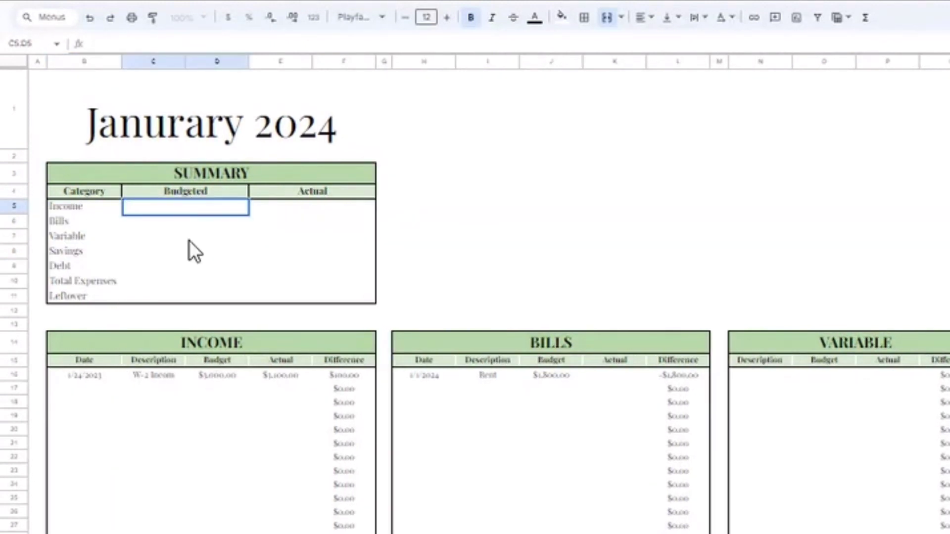
pyautogui.scroll(-2, 203, 264)
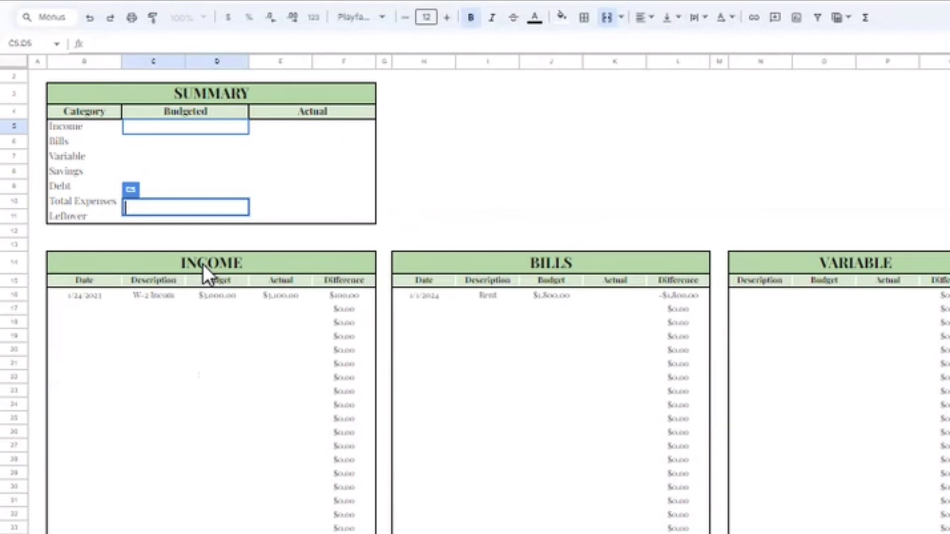
pyautogui.click(201, 396)
pyautogui.scroll(-2, 201, 396)
pyautogui.click(236, 486)
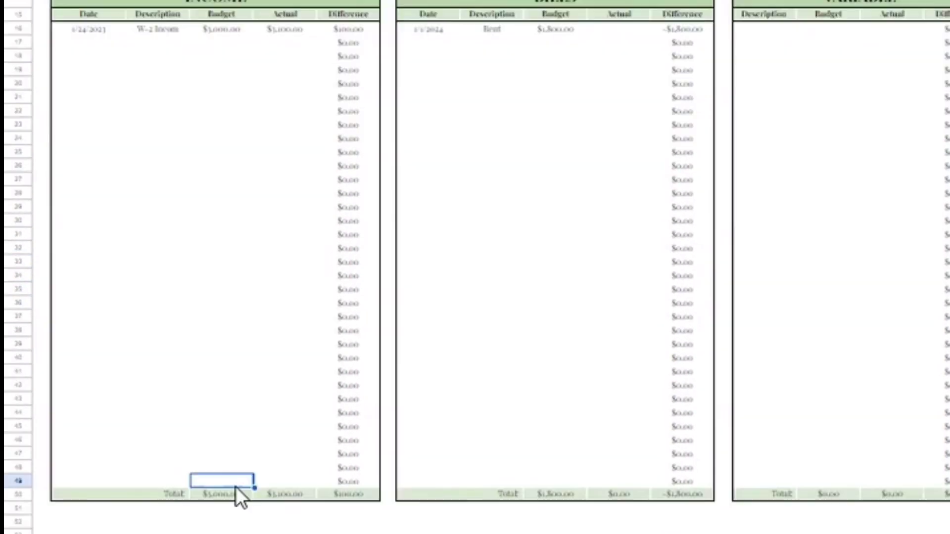
pyautogui.click(237, 493)
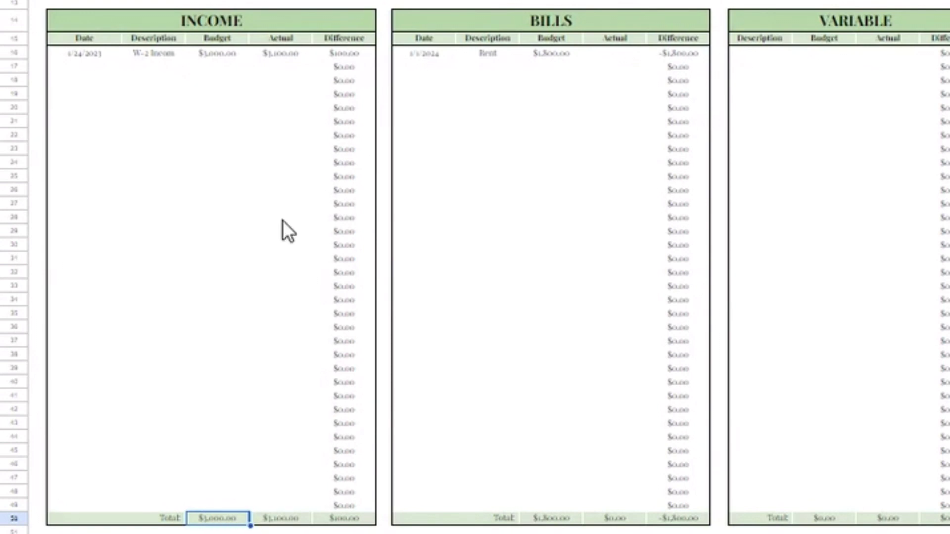
pyautogui.scroll(5, 283, 221)
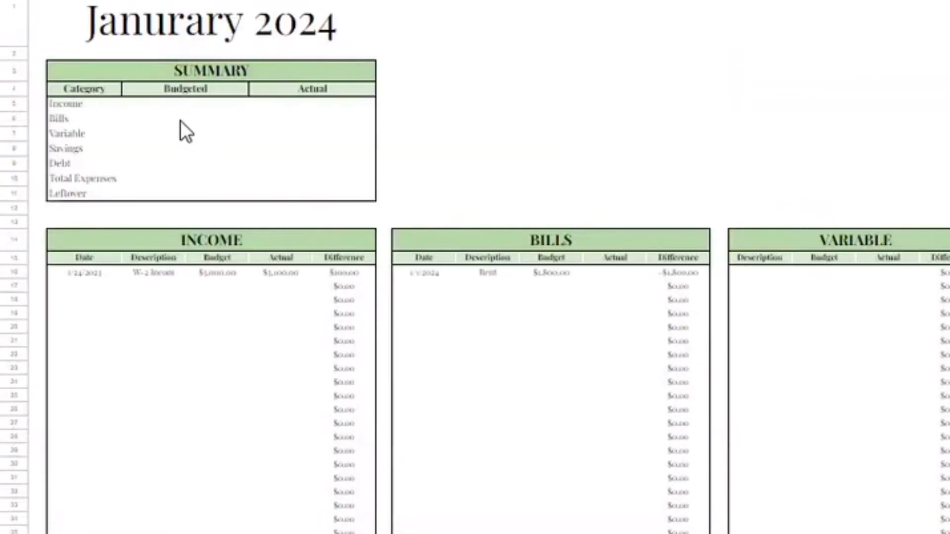
pyautogui.click(176, 105)
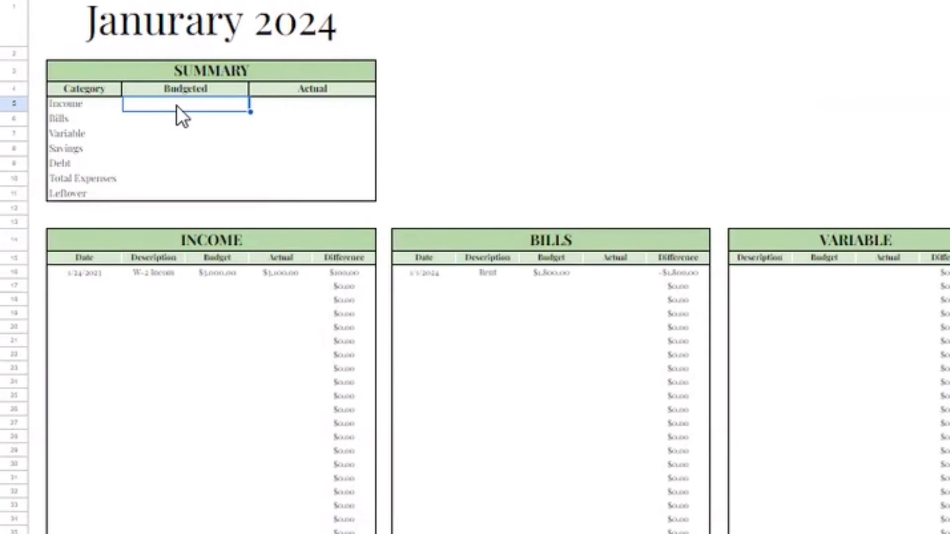
pyautogui.write('=d16')
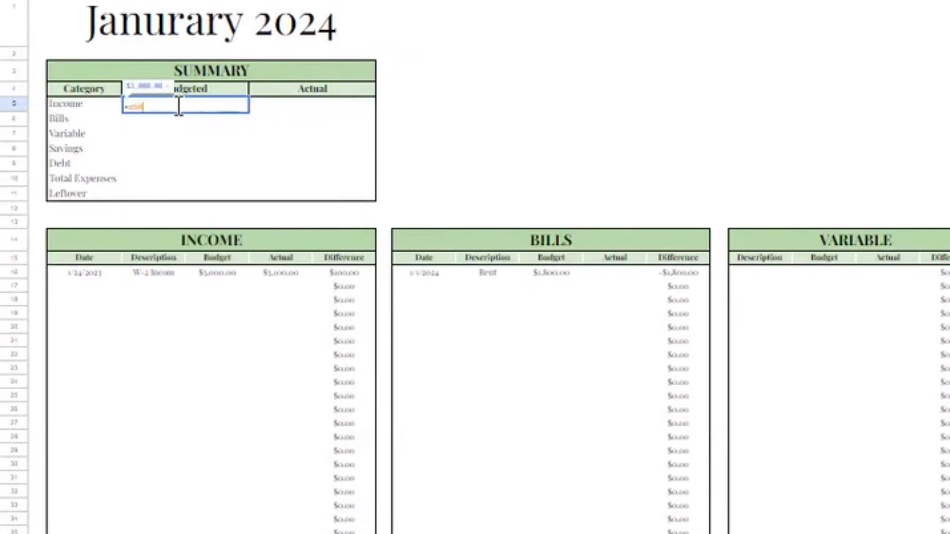
pyautogui.press('Return')
pyautogui.write('=')
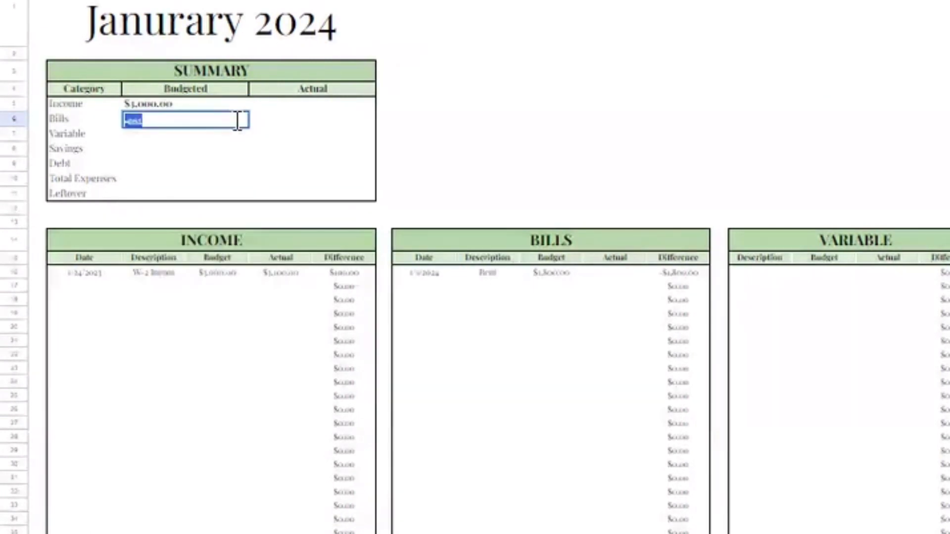
pyautogui.click(195, 126)
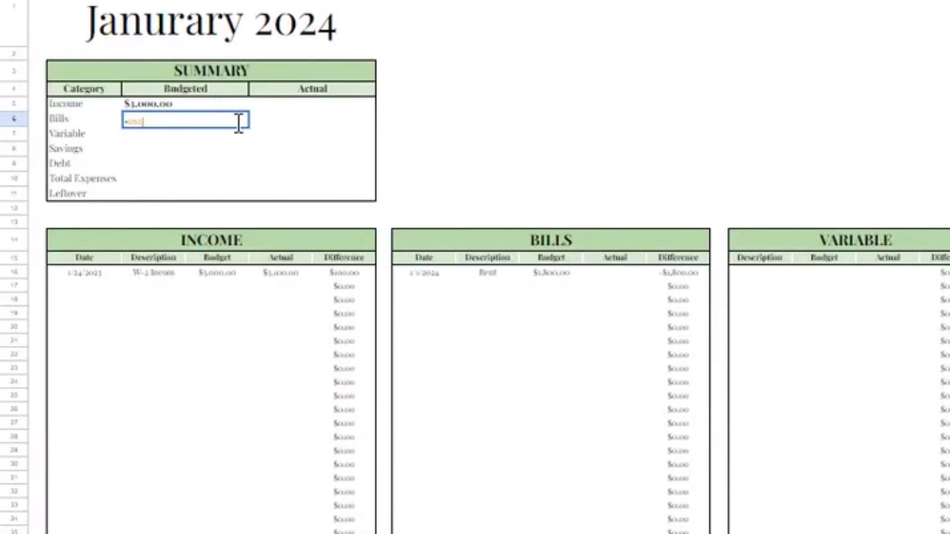
pyautogui.press('BackSpace')
pyautogui.press('BackSpace')
pyautogui.press('BackSpace')
pyautogui.press('BackSpace')
pyautogui.click(191, 136)
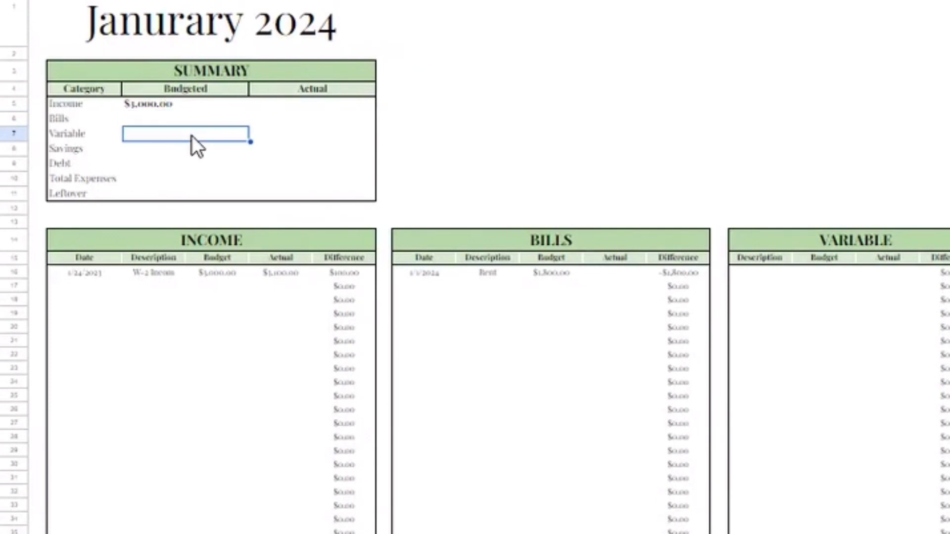
# - Link the budgeted amounts for Bills, Variable, Savings and Debt to their tables' budget totals, using =J50 for Bills
pyautogui.click(171, 117)
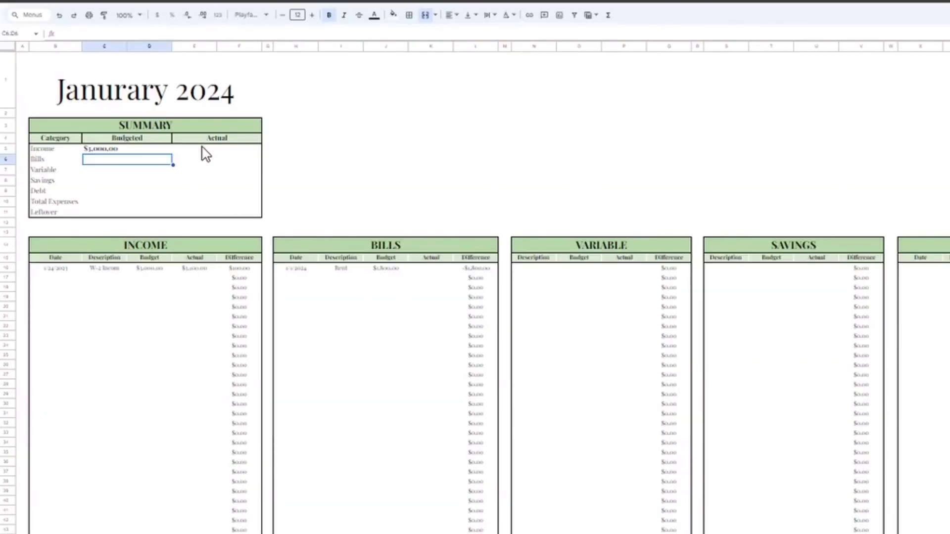
pyautogui.write('=j50')
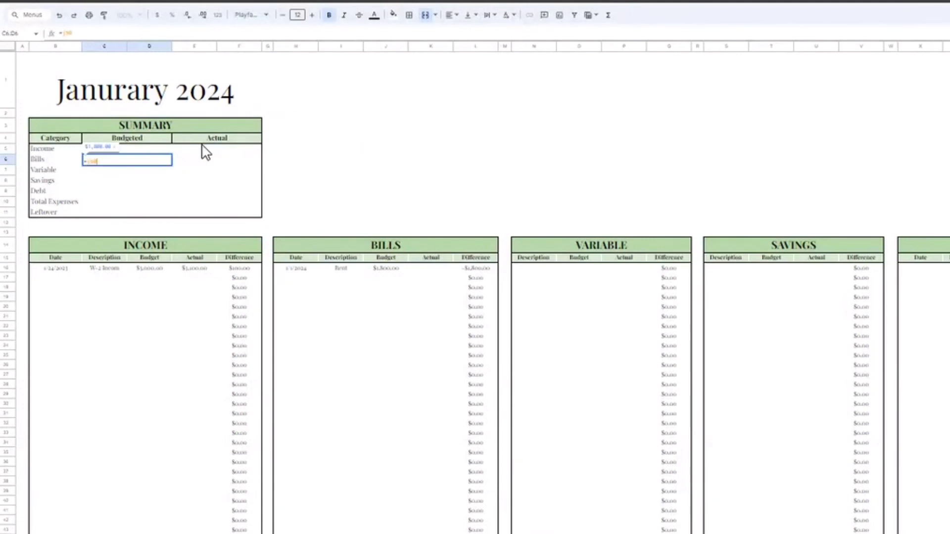
pyautogui.press('Return')
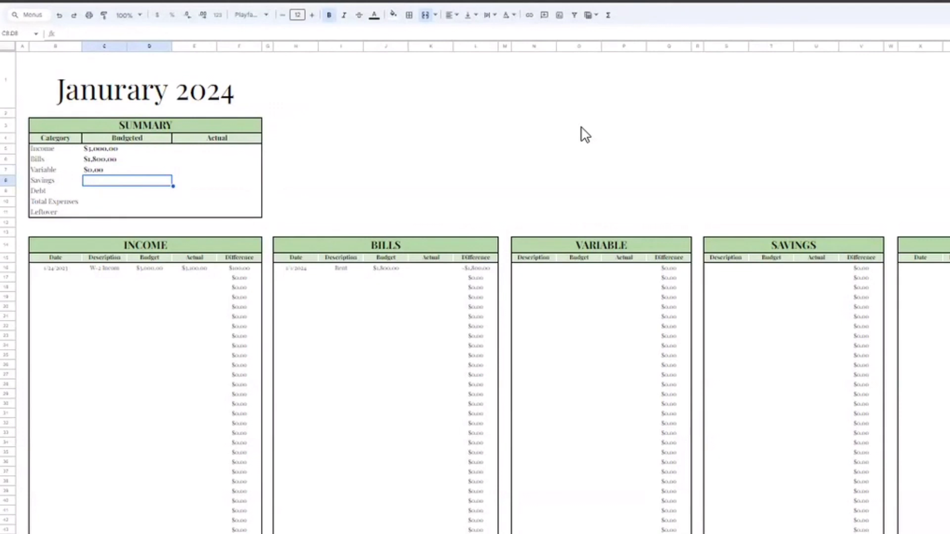
pyautogui.write('=')
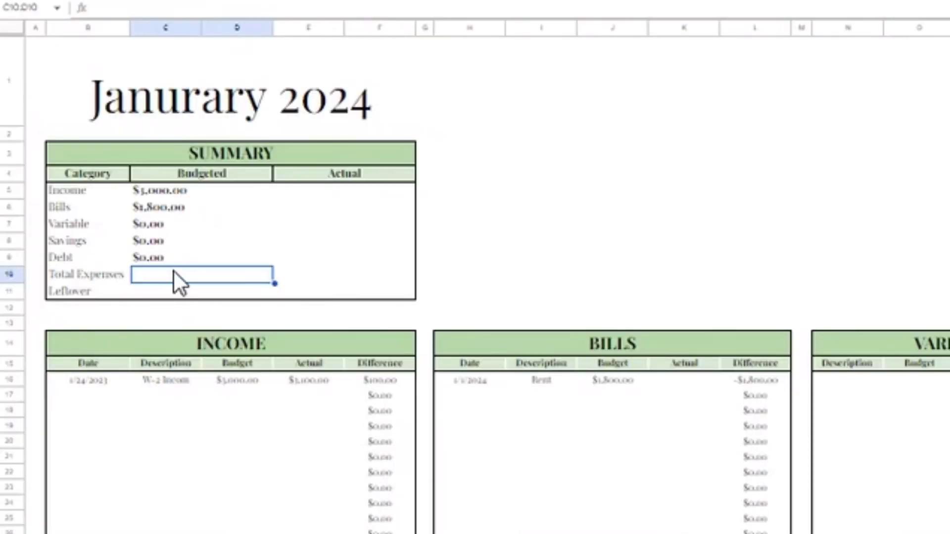
# - Total the budgeted expenses from Bills through Debt in C10 with a SUM formula over C6:D9
pyautogui.click(161, 190)
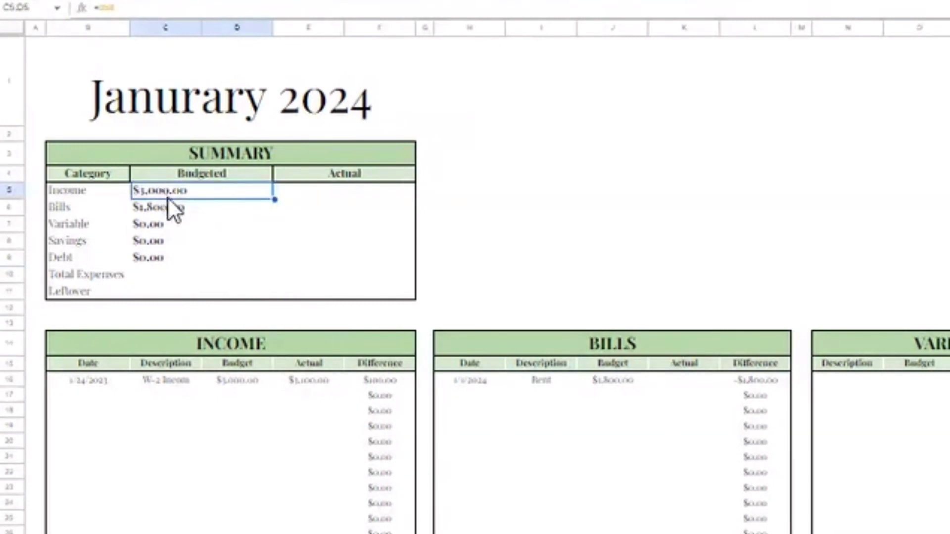
pyautogui.moveTo(180, 212); pyautogui.dragTo(193, 253)
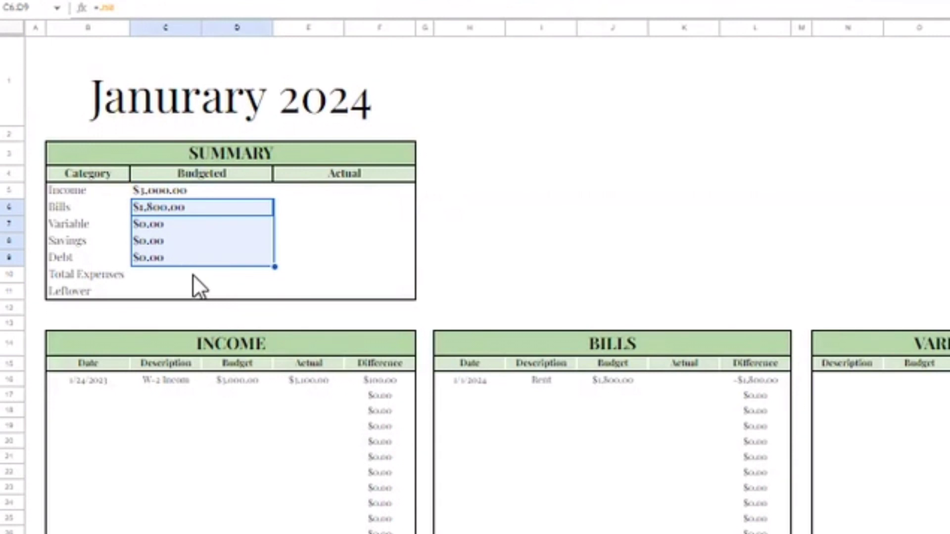
pyautogui.click(193, 275)
pyautogui.write('=')
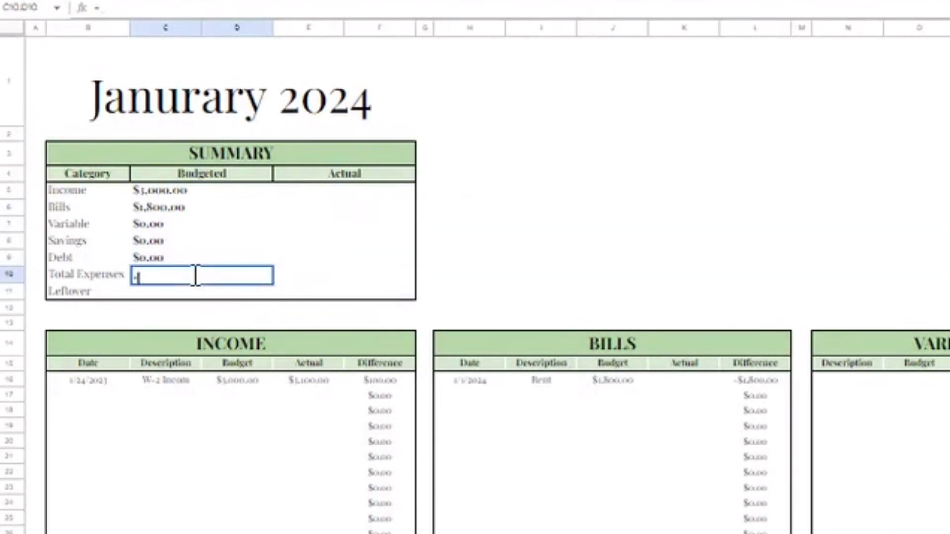
pyautogui.write('sum(')
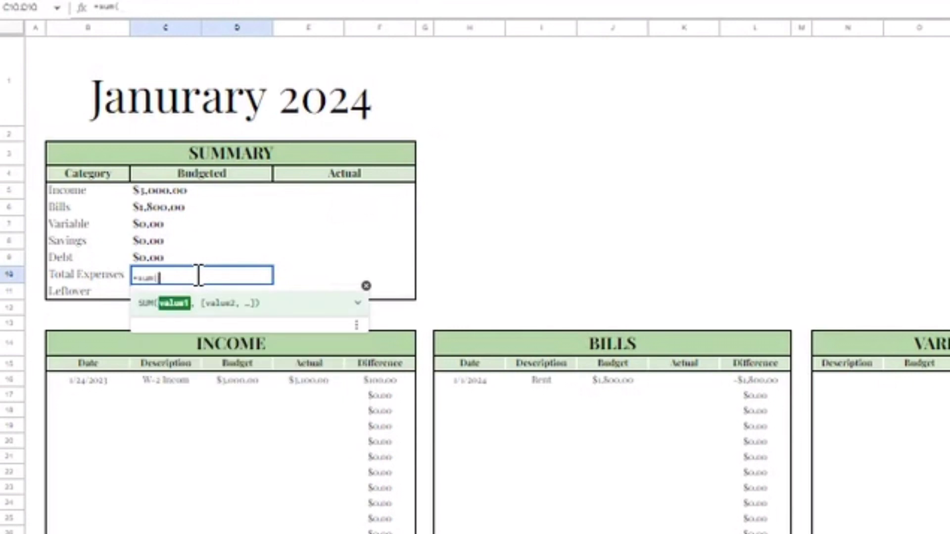
pyautogui.moveTo(175, 208)
pyautogui.mouseDown()
pyautogui.moveTo(174, 241)
pyautogui.moveTo(188, 254)
pyautogui.mouseUp()
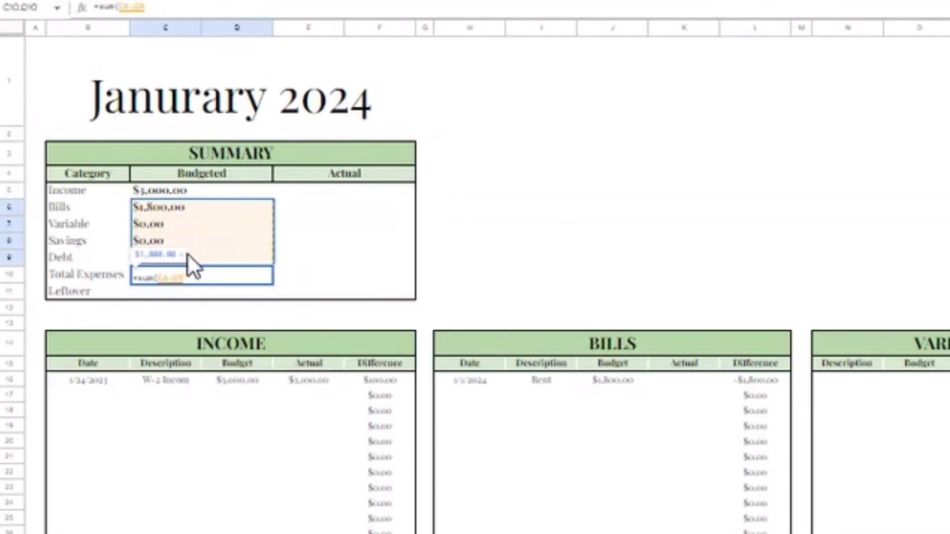
pyautogui.press('Return')
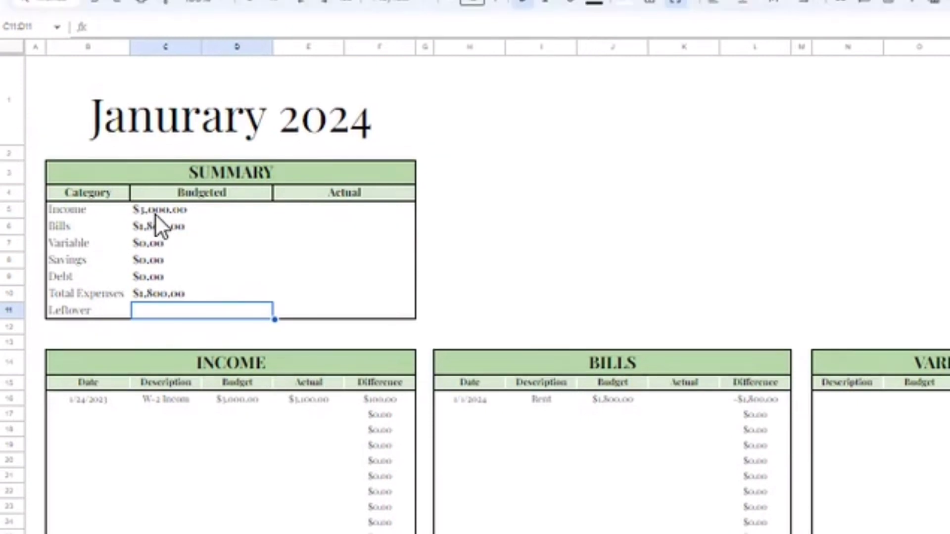
# - Put an outer border around the summary's Income row, B5:F5
pyautogui.click(156, 216)
pyautogui.moveTo(83, 210); pyautogui.dragTo(316, 217)
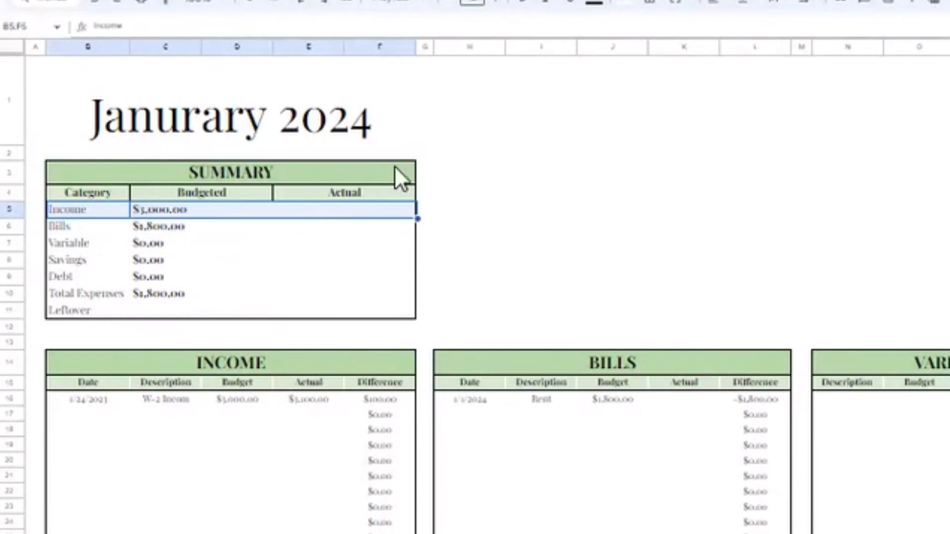
pyautogui.click(646, 5)
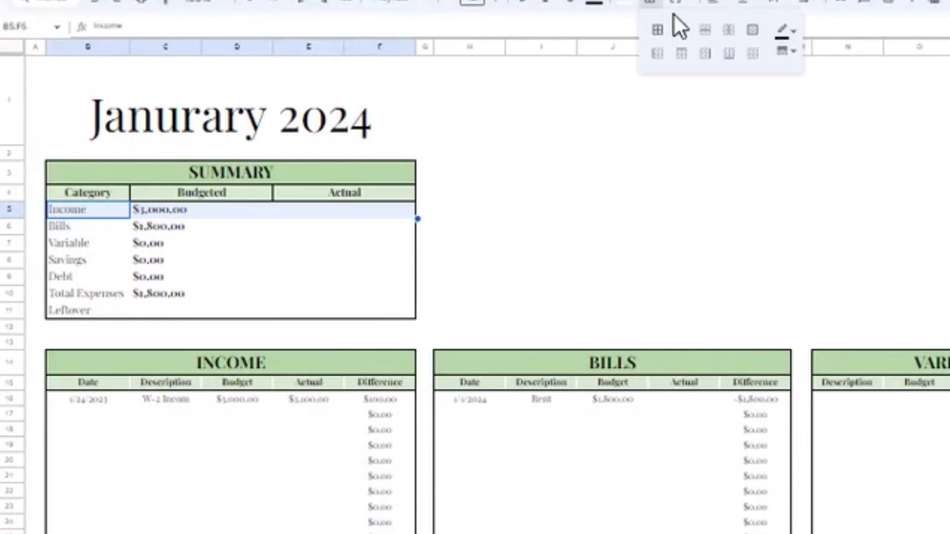
pyautogui.click(752, 29)
pyautogui.click(657, 176)
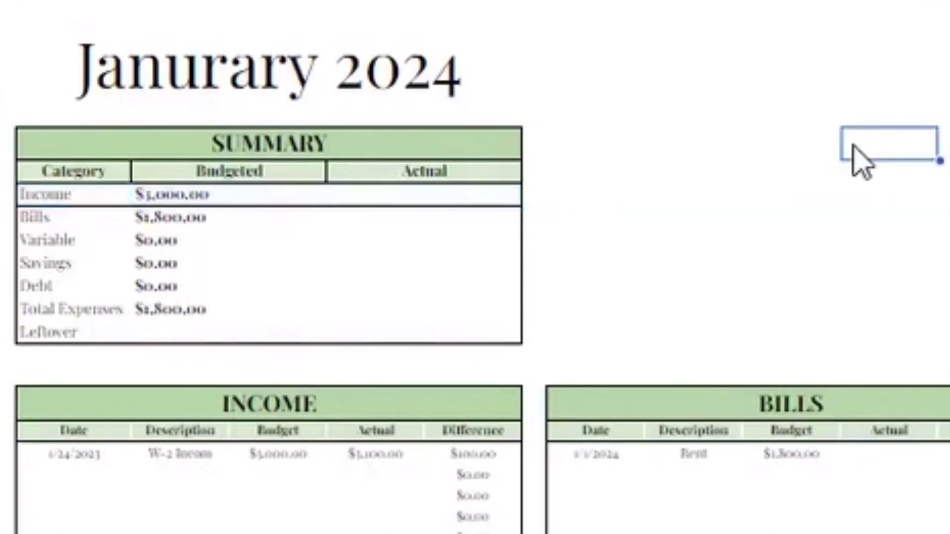
# - Fill the summary's Income row B5:F5 with green
pyautogui.click(111, 195)
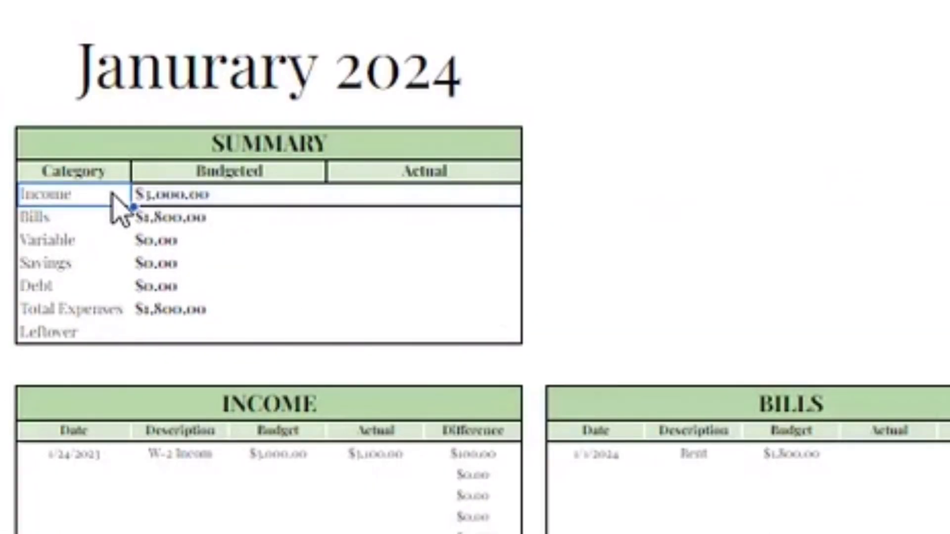
pyautogui.click(238, 200)
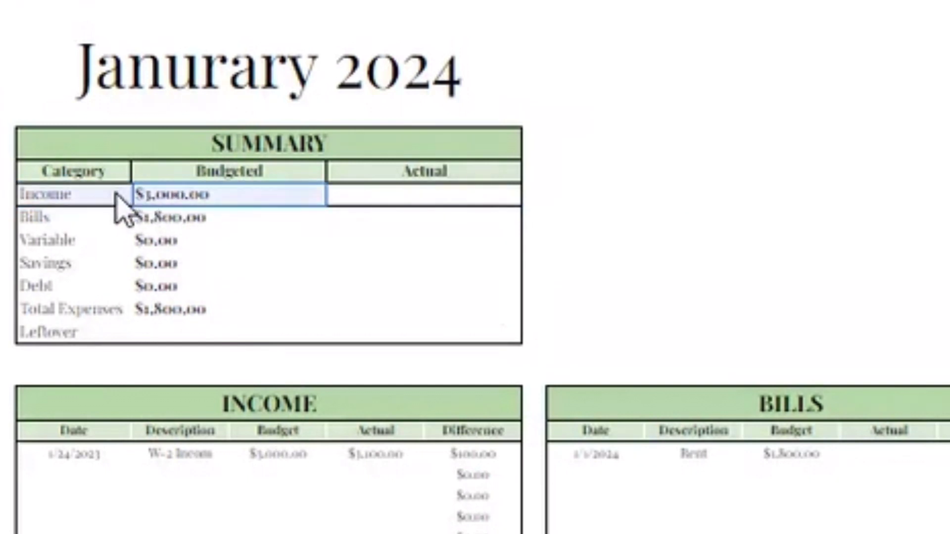
pyautogui.moveTo(117, 204); pyautogui.dragTo(364, 202)
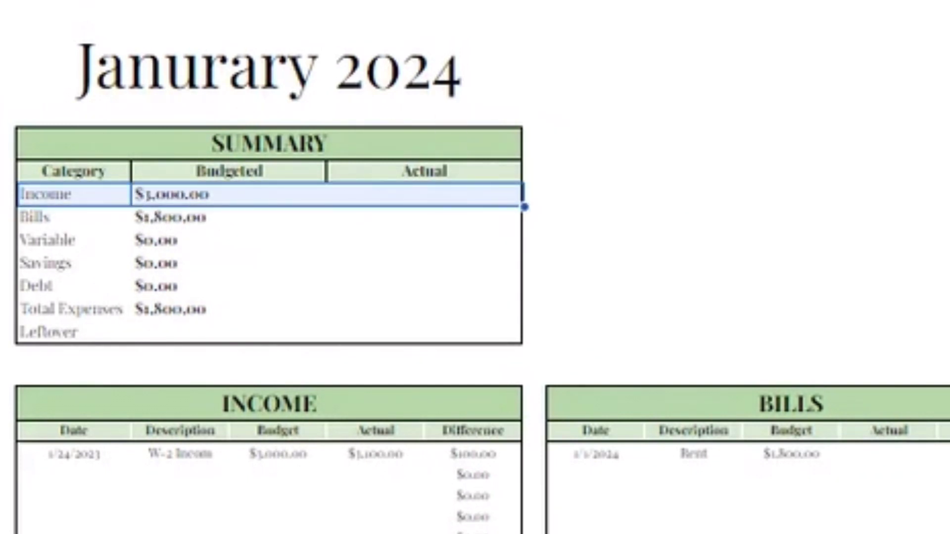
pyautogui.click(904, 63)
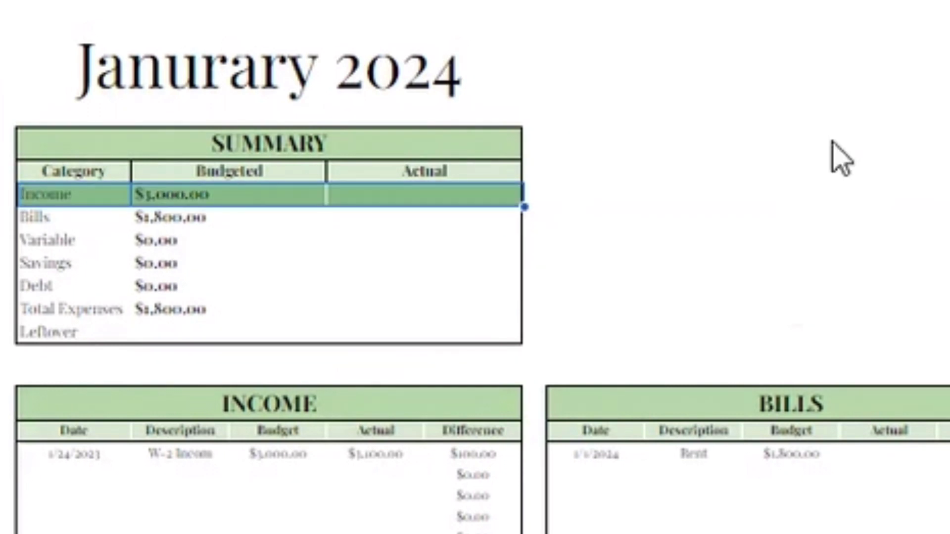
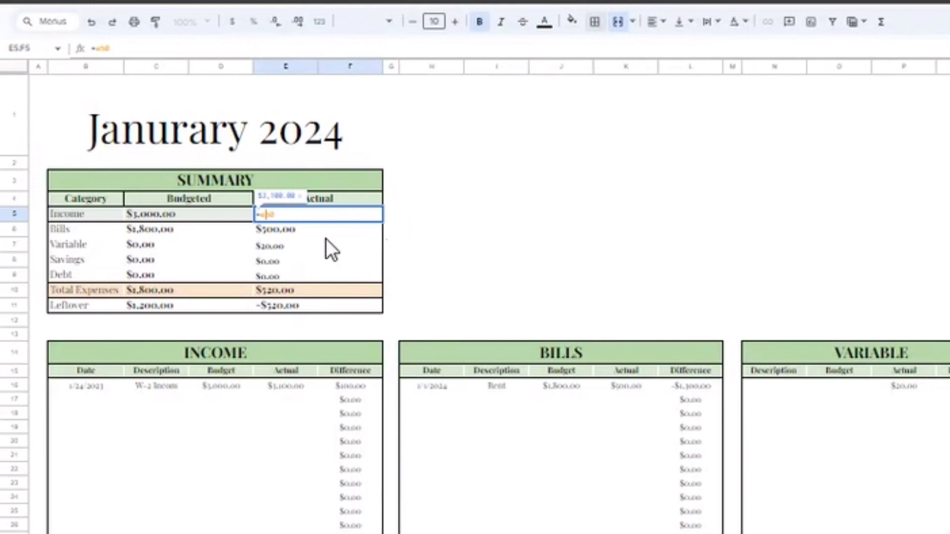
# - Enter =E50 as the actual Income amount in E5 to reference the INCOME table's actual total
pyautogui.press('Return')
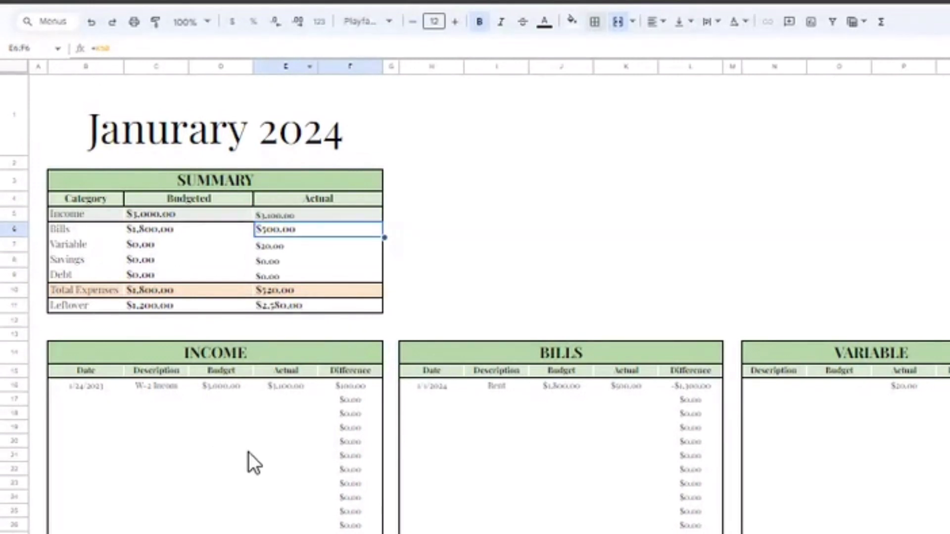
pyautogui.click(350, 370)
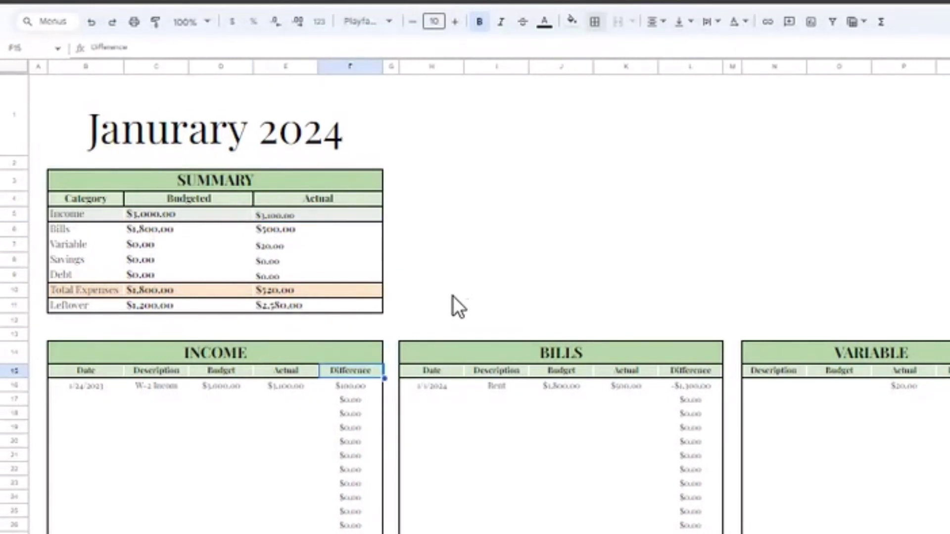
pyautogui.moveTo(453, 295); pyautogui.dragTo(60, 176)
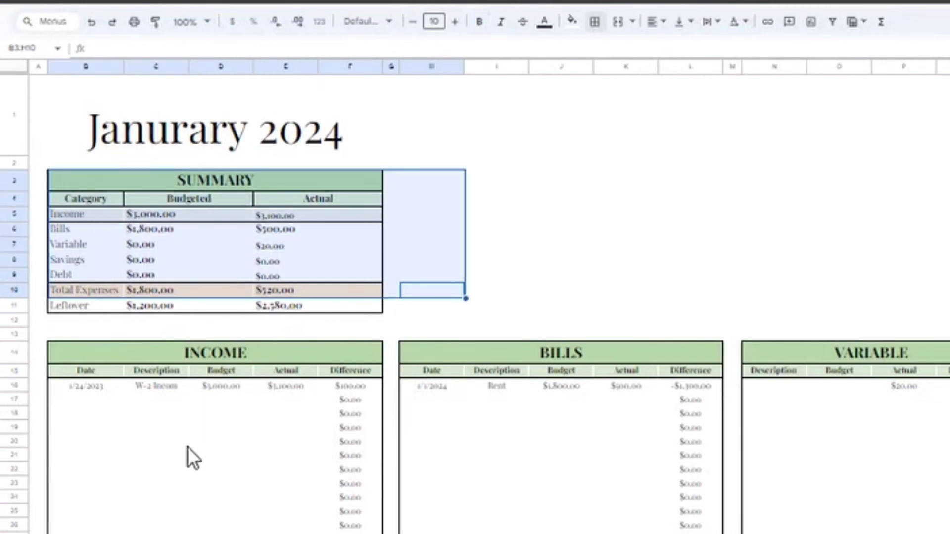
pyautogui.moveTo(156, 399); pyautogui.dragTo(940, 531)
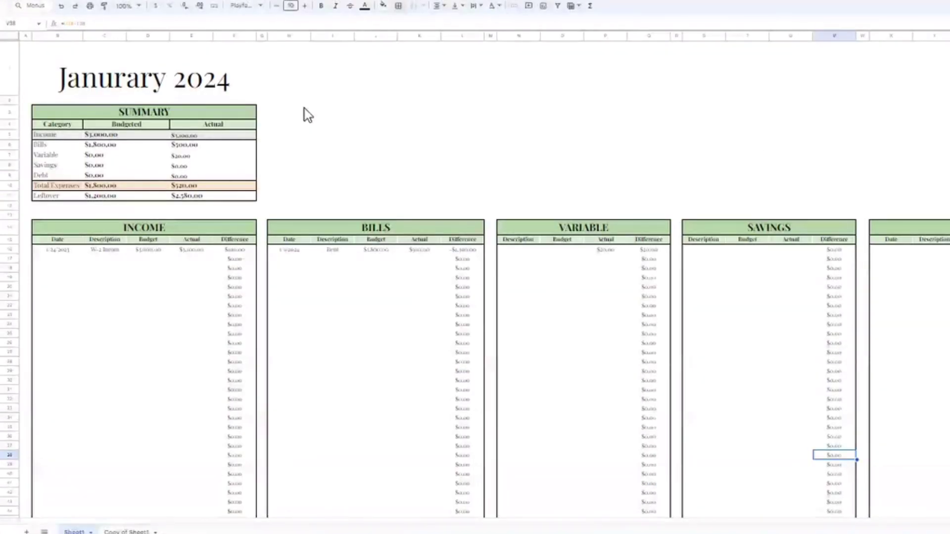
pyautogui.moveTo(320, 95); pyautogui.dragTo(949, 207)
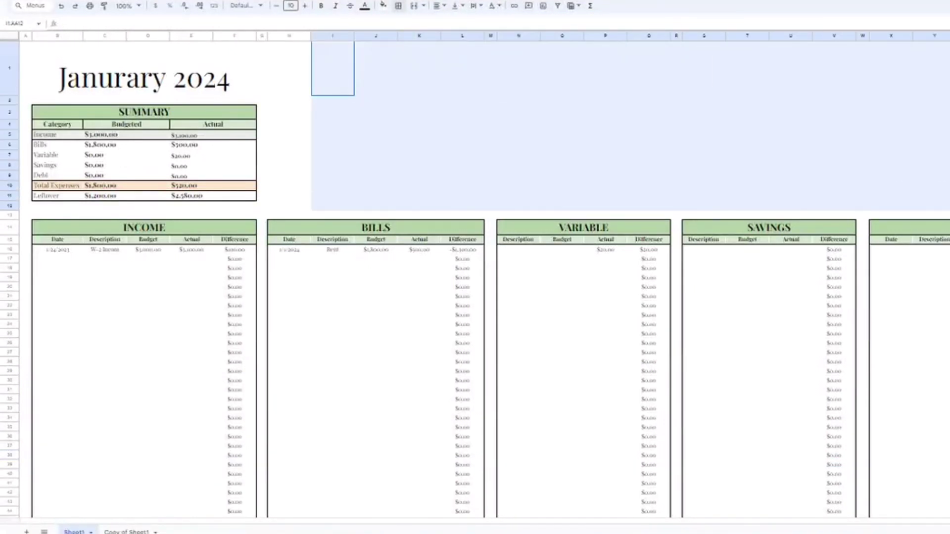
pyautogui.click(133, 208)
pyautogui.click(100, 194)
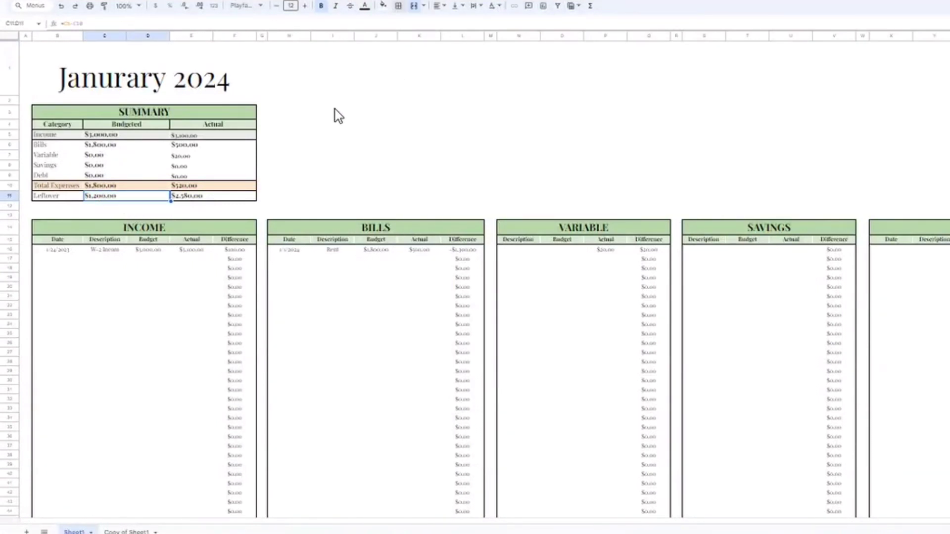
pyautogui.click(233, 198)
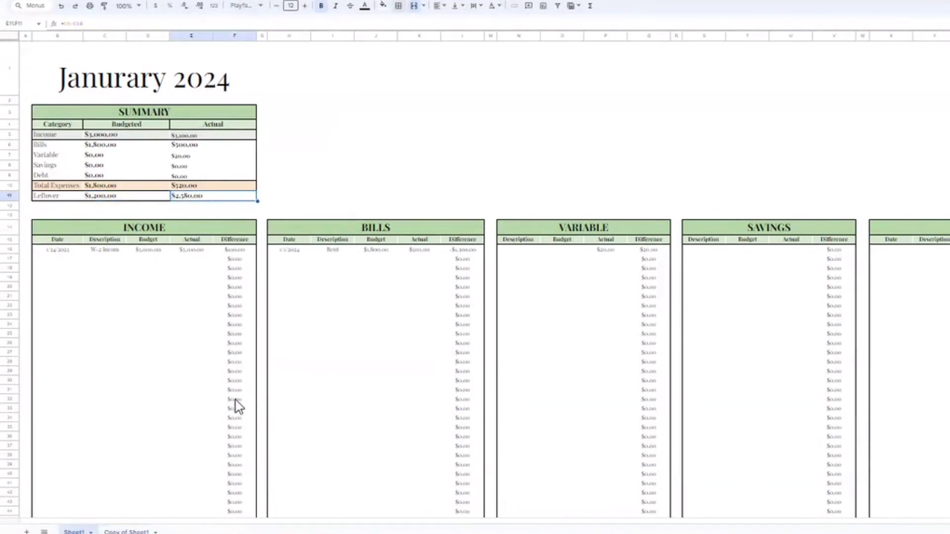
pyautogui.click(346, 147)
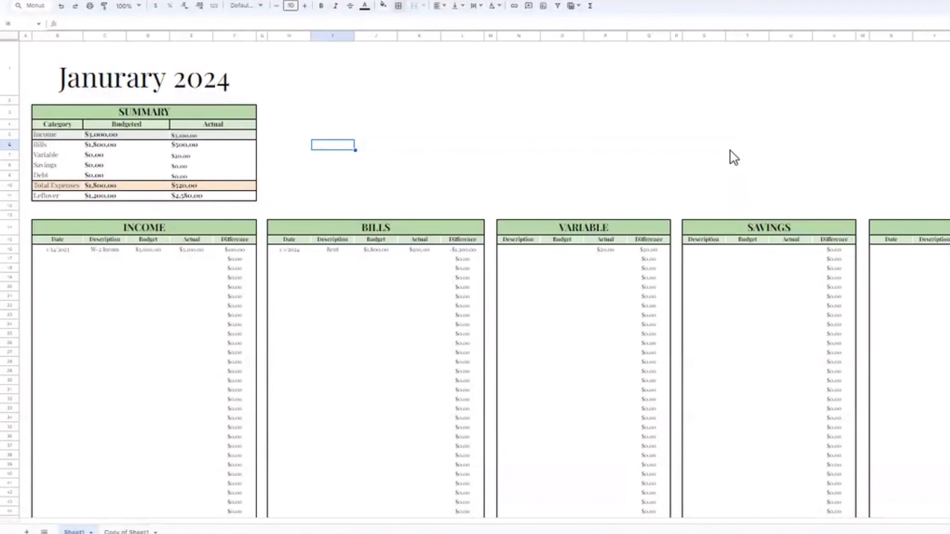
pyautogui.click(325, 116)
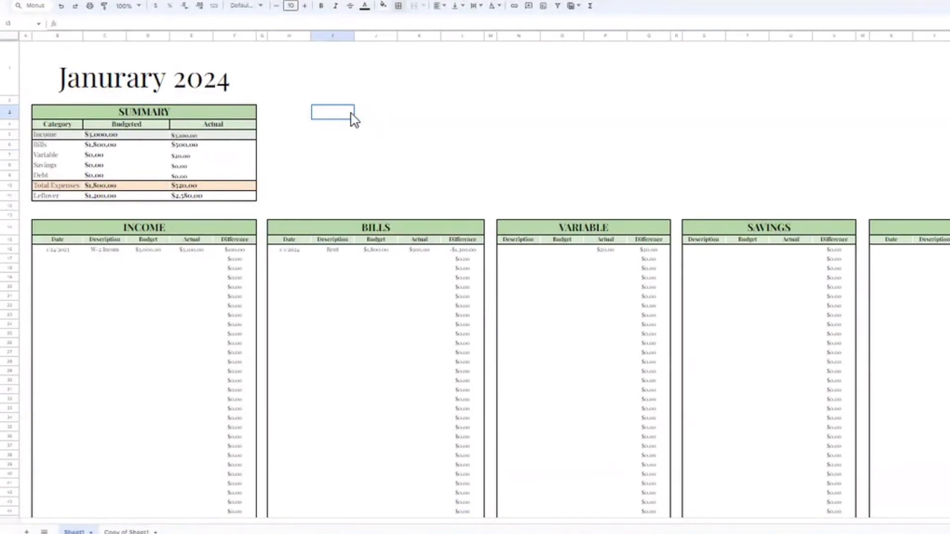
pyautogui.moveTo(354, 111); pyautogui.dragTo(450, 118)
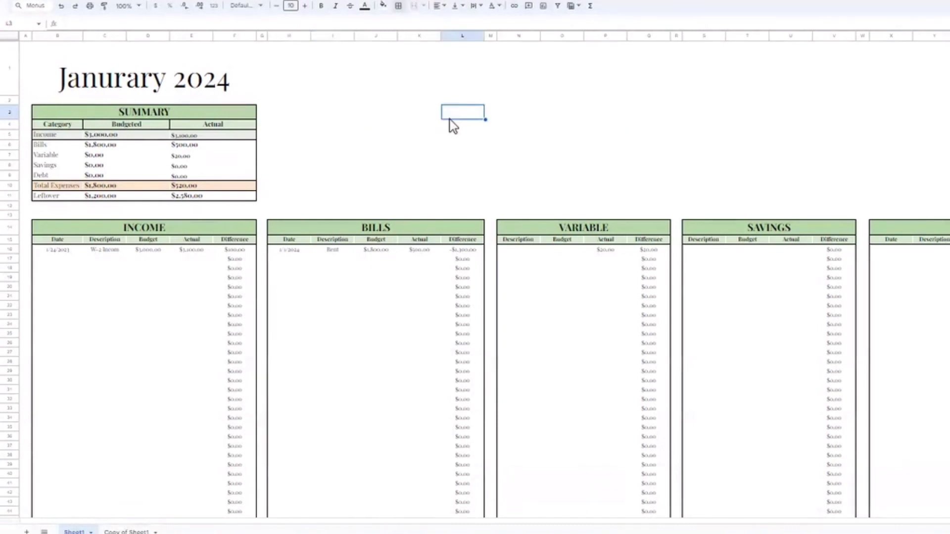
pyautogui.click(288, 118)
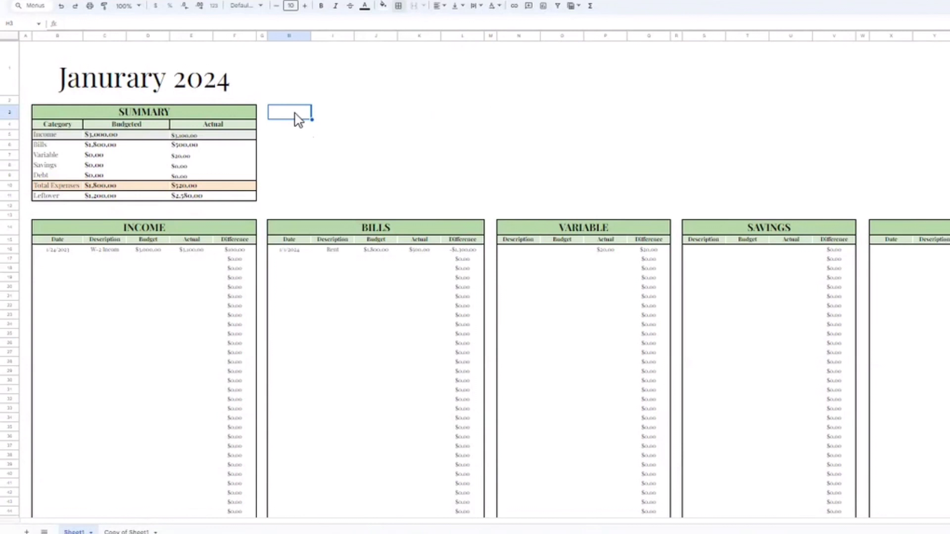
pyautogui.moveTo(297, 117); pyautogui.dragTo(471, 127)
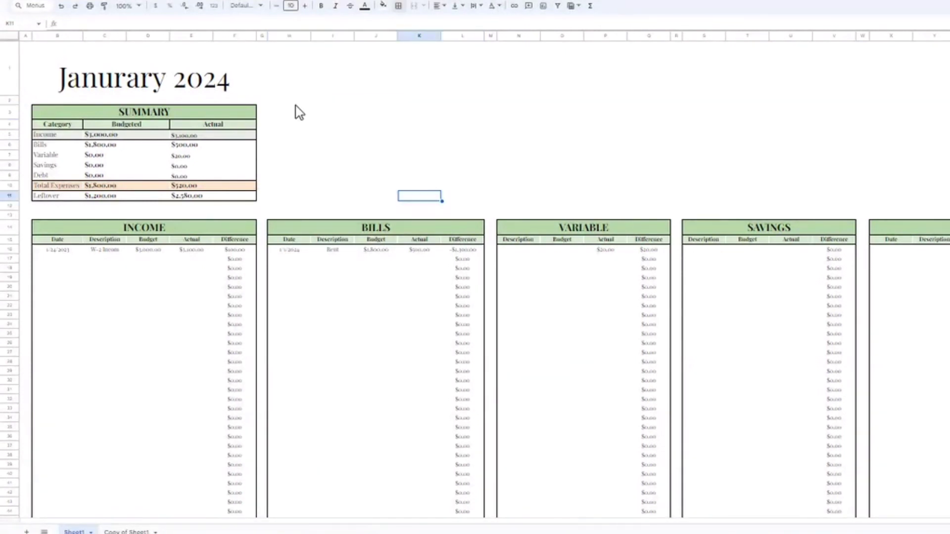
# - Merge H3:I3 beside the SUMMARY table and enter the label TOTAL INCOME in it
pyautogui.moveTo(301, 111); pyautogui.dragTo(341, 118)
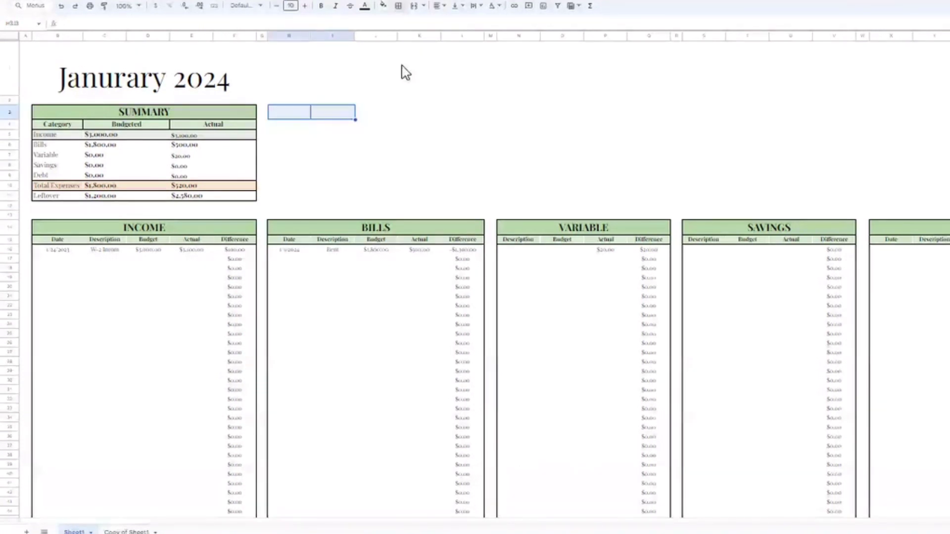
pyautogui.click(416, 17)
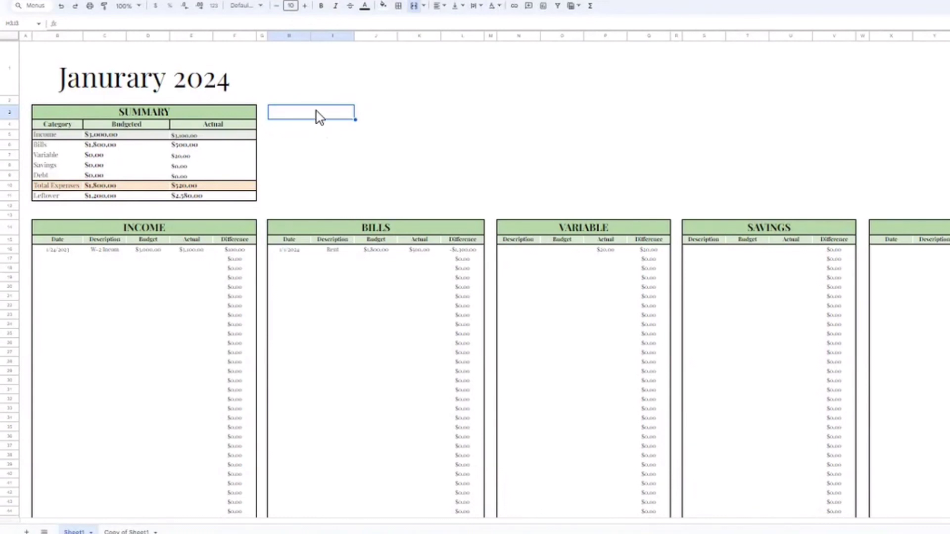
pyautogui.write('Total I')
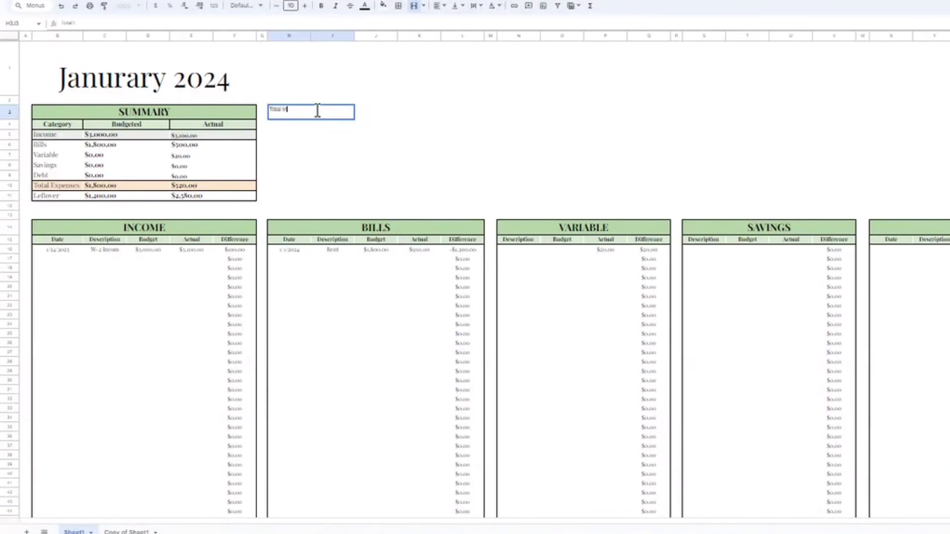
pyautogui.write('ncome')
pyautogui.press('Tab')
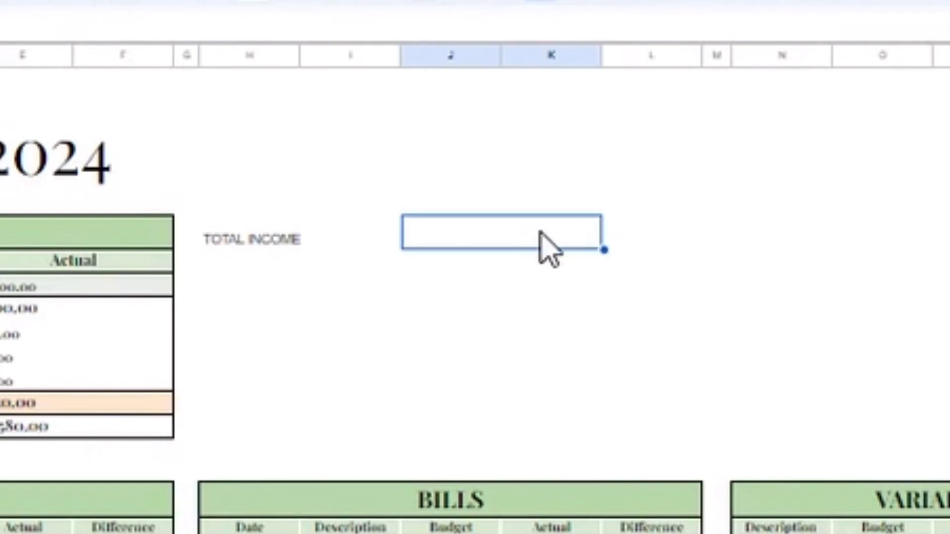
pyautogui.click(646, 244)
pyautogui.click(515, 232)
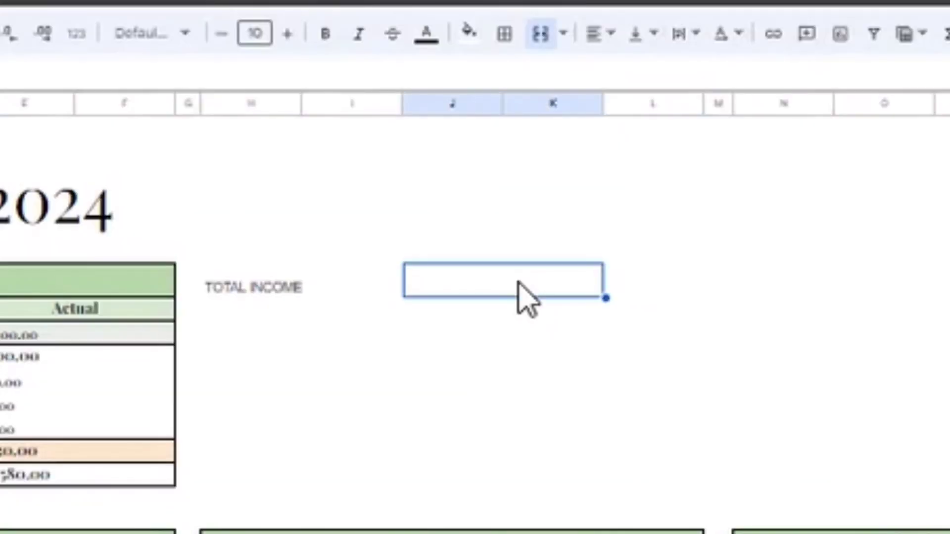
pyautogui.click(541, 33)
# - Merge K3:L3, then merge H8:I8 and enter the label LEFT TO BUDGET in H8
pyautogui.click(567, 280)
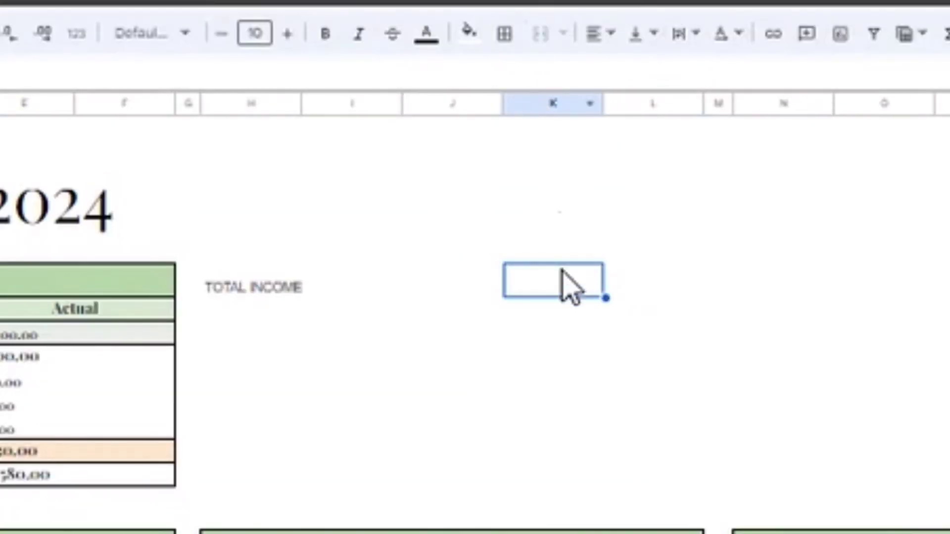
pyautogui.moveTo(599, 272); pyautogui.dragTo(648, 270)
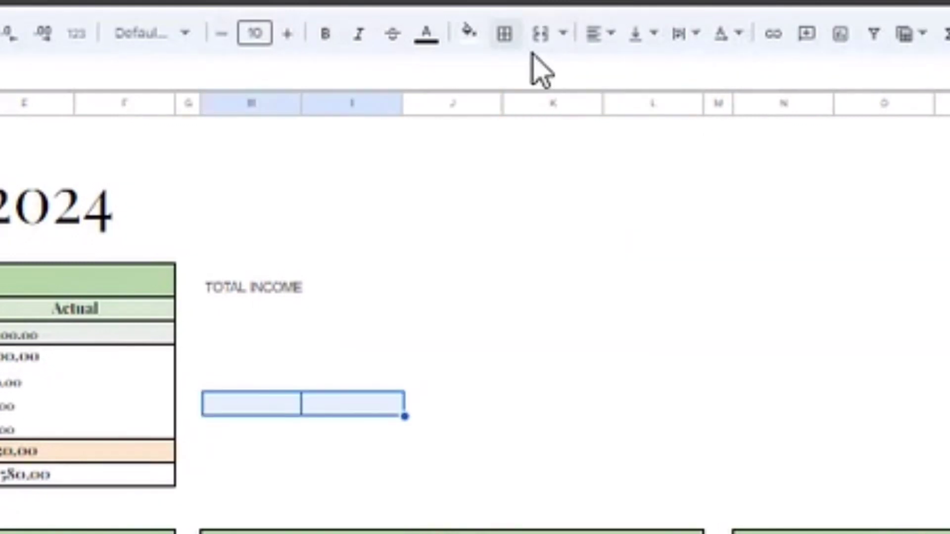
pyautogui.click(541, 35)
pyautogui.write('Lef')
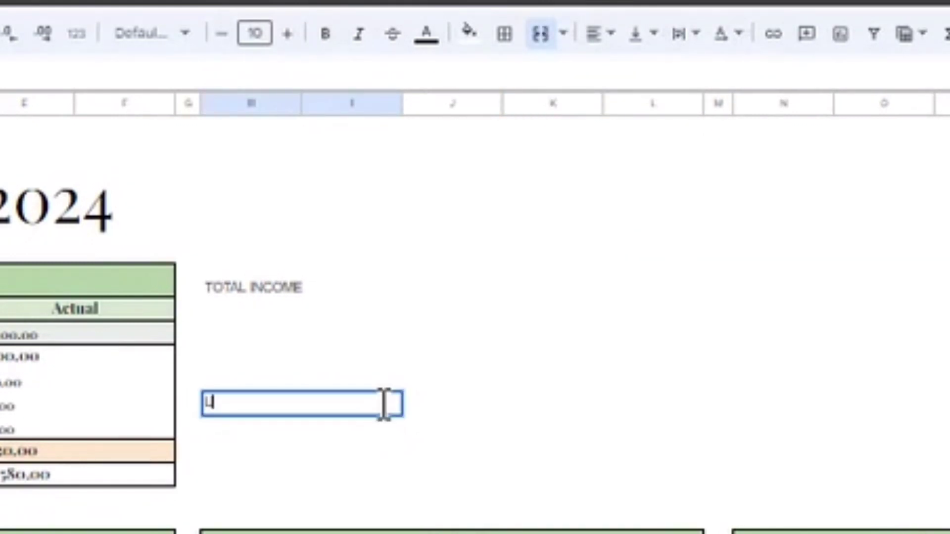
pyautogui.write('t to Budge')
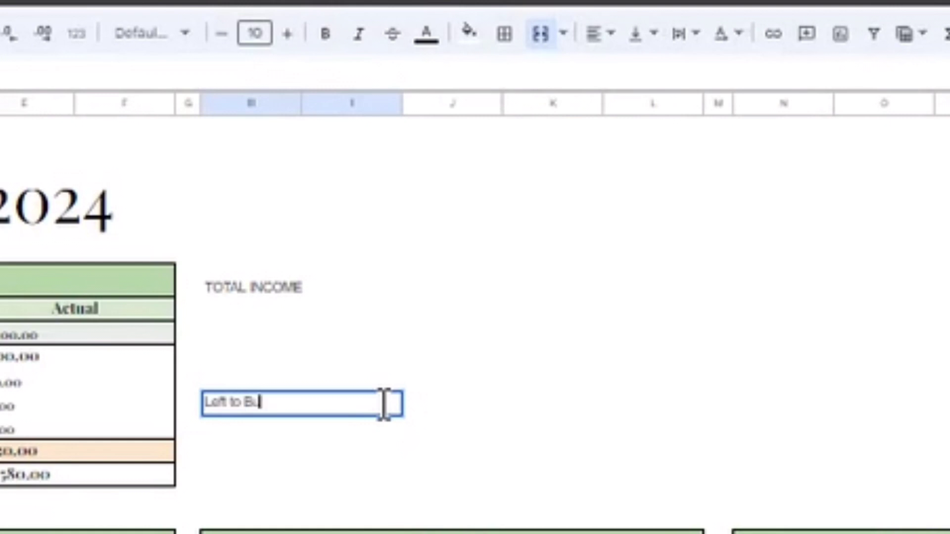
pyautogui.press('BackSpace')
pyautogui.press('BackSpace')
pyautogui.press('BackSpace')
pyautogui.press('BackSpace')
pyautogui.press('BackSpace')
pyautogui.press('BackSpace')
pyautogui.press('BackSpace')
pyautogui.press('BackSpace')
pyautogui.press('BackSpace')
pyautogui.write('LE')
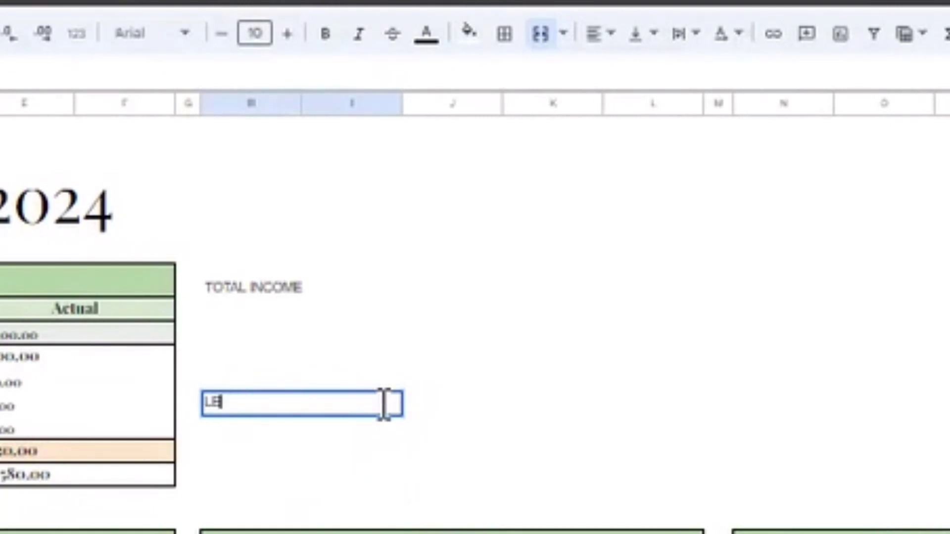
pyautogui.write('FT TO BUDGET')
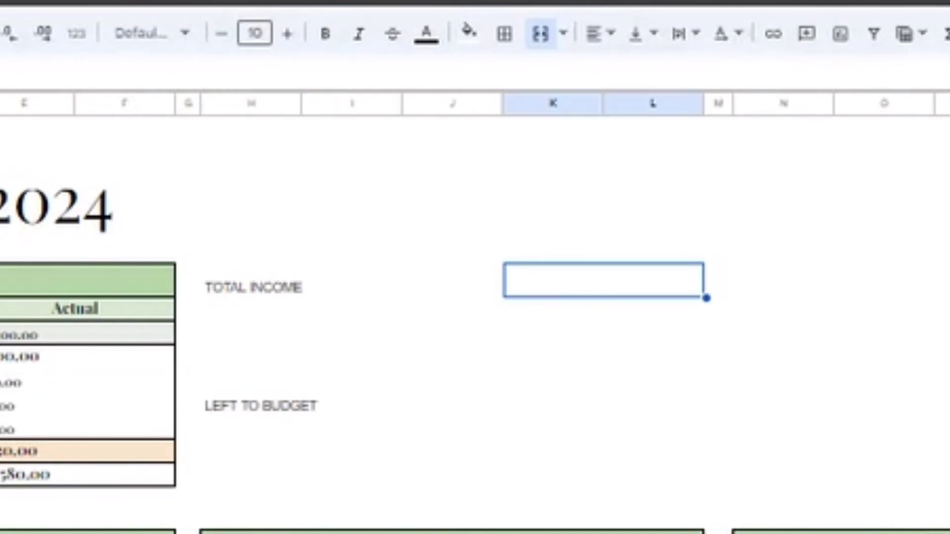
# - Enter the label TOTAL EXPENSES in the merged cell K3:L3
pyautogui.doubleClick(567, 276)
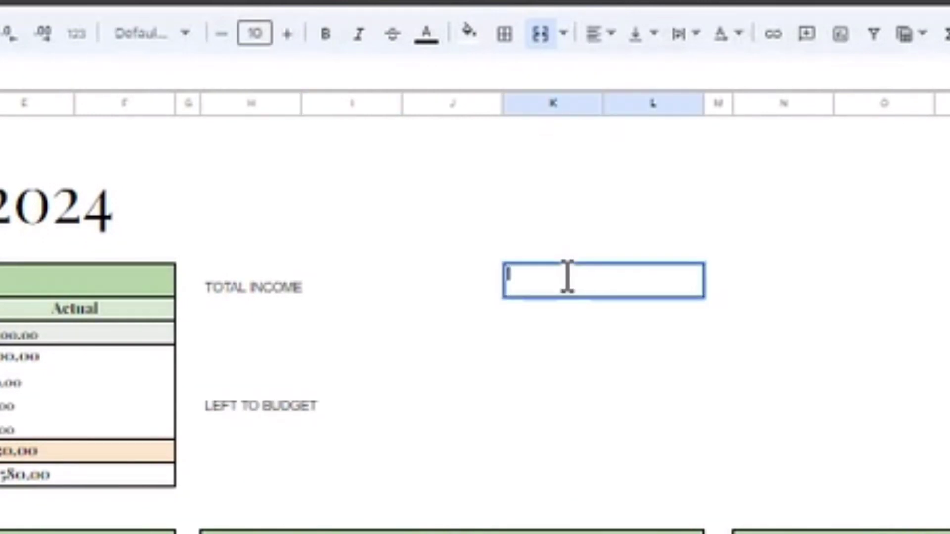
pyautogui.write('TOTAL E')
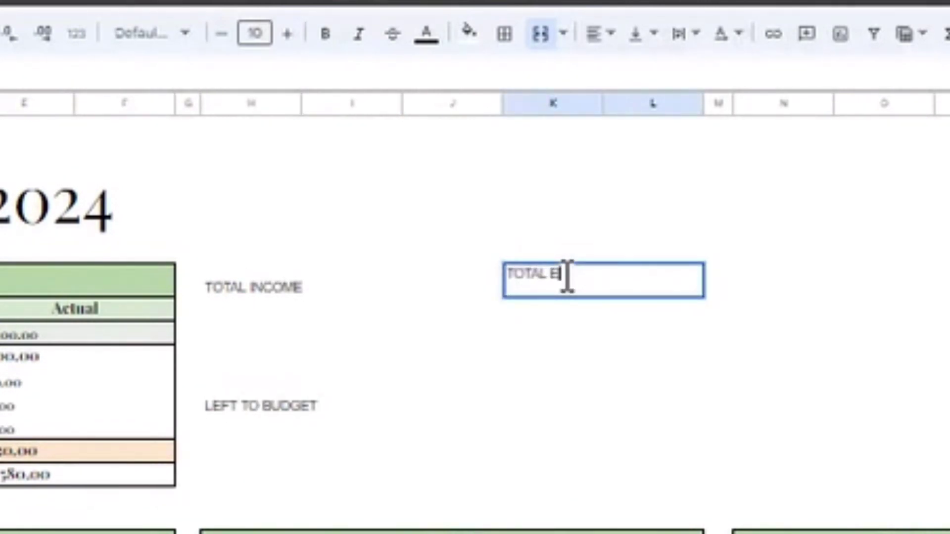
pyautogui.write('XPENSES')
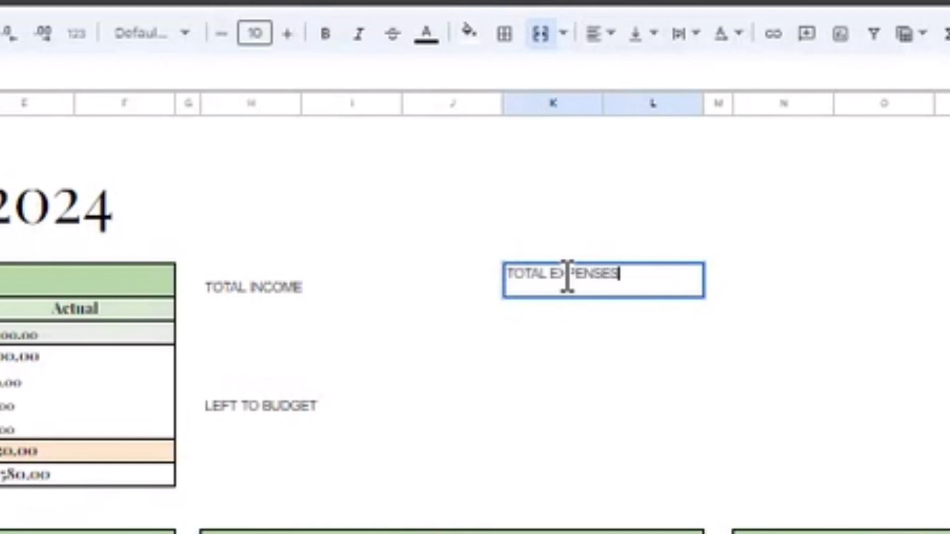
# - Merge K8:L8 below TOTAL EXPENSES and enter the label LEFT TO SPEND in it
pyautogui.click(555, 383)
pyautogui.moveTo(530, 401); pyautogui.dragTo(629, 398)
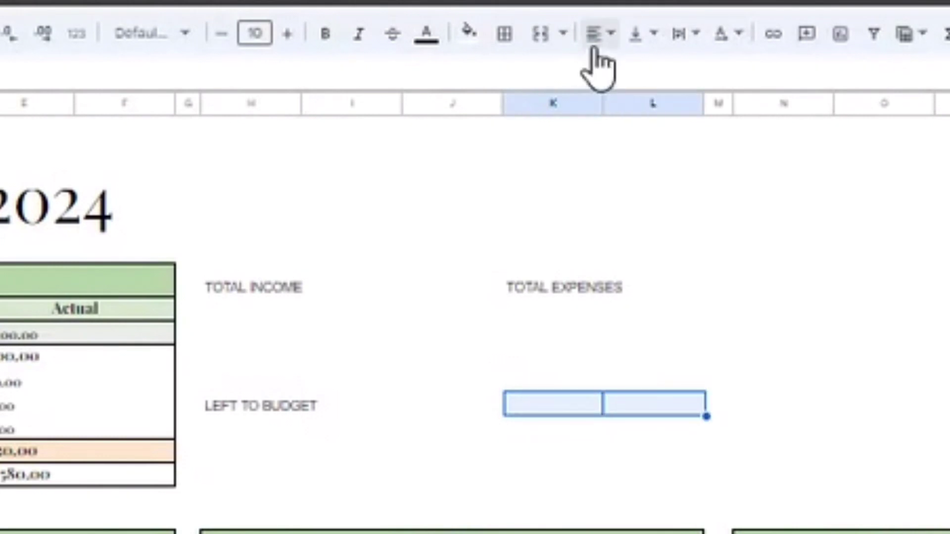
pyautogui.click(540, 33)
pyautogui.doubleClick(588, 401)
pyautogui.write('LE')
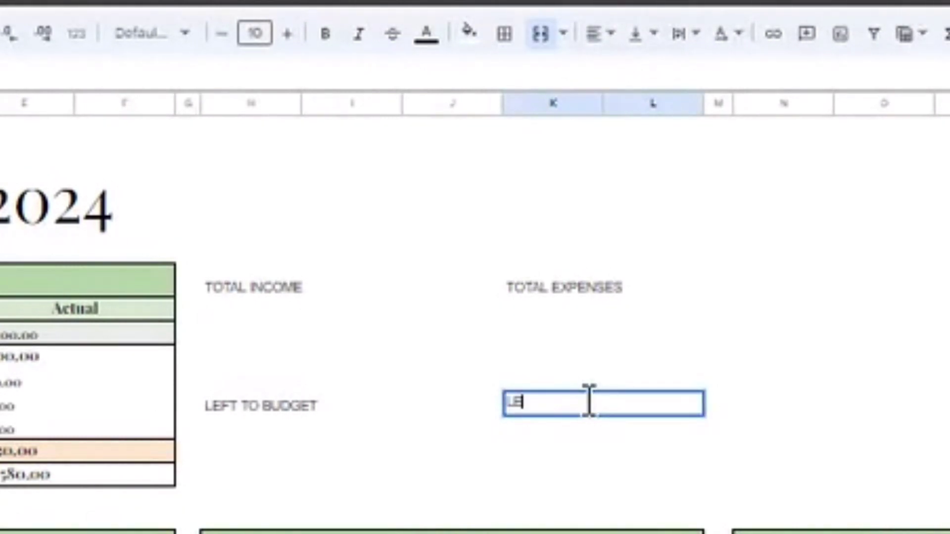
pyautogui.write('FT TO SPEND')
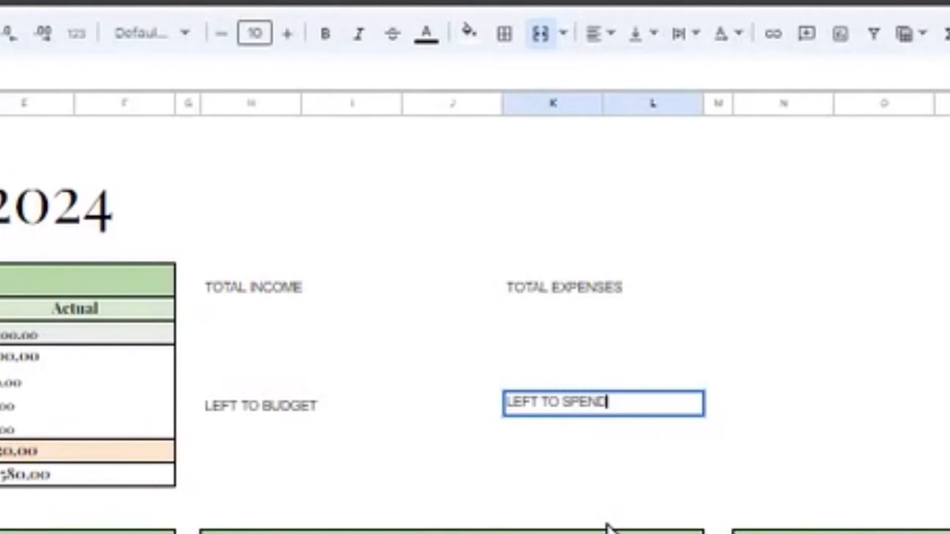
pyautogui.click(588, 475)
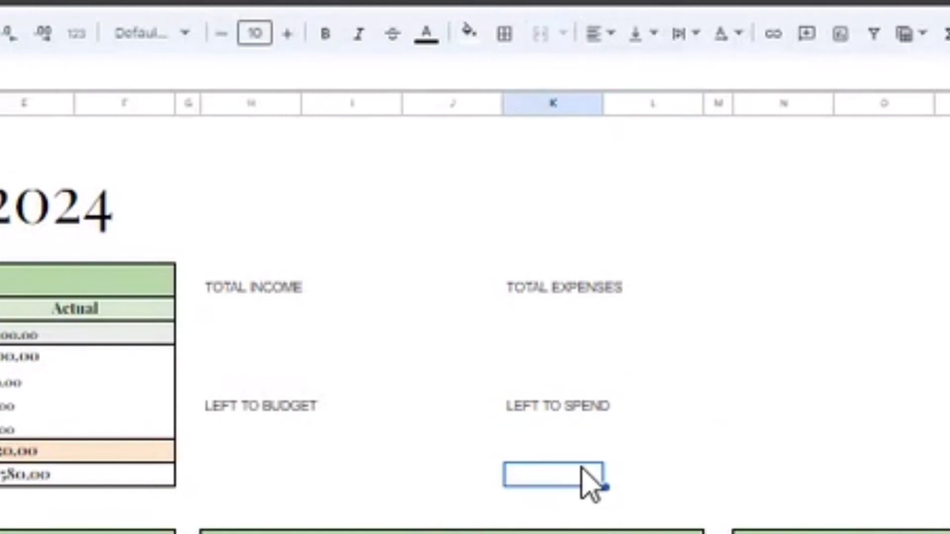
# - Put an outer border around the TOTAL INCOME box, H3:I6, and center its label
pyautogui.click(273, 312)
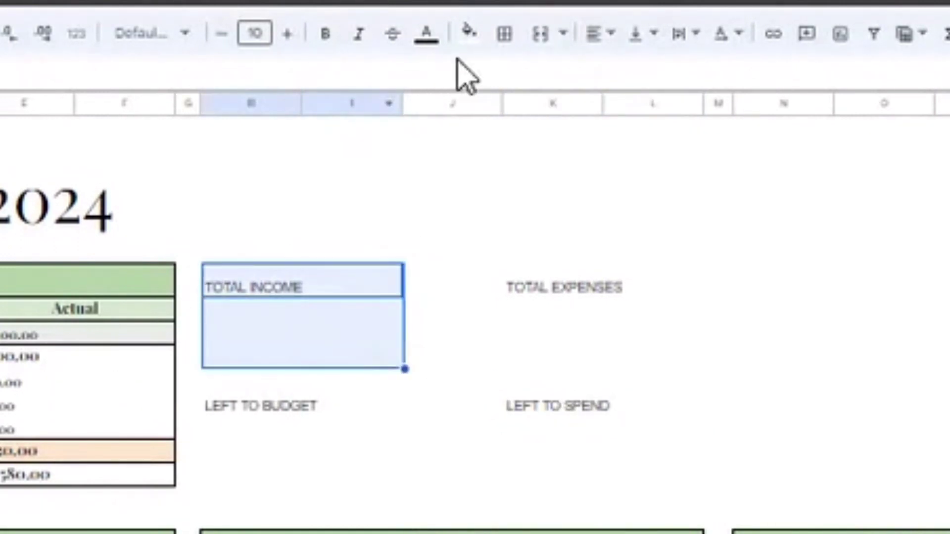
pyautogui.click(508, 44)
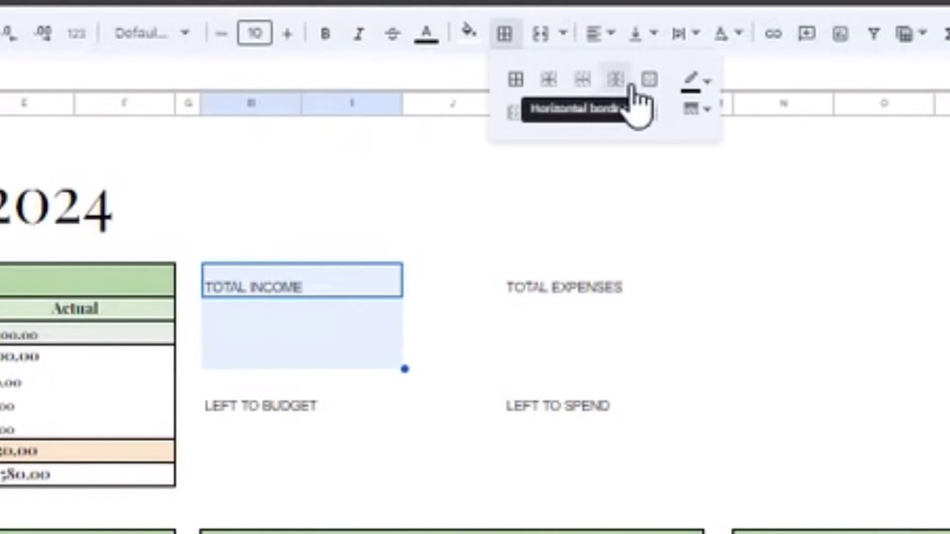
pyautogui.click(650, 80)
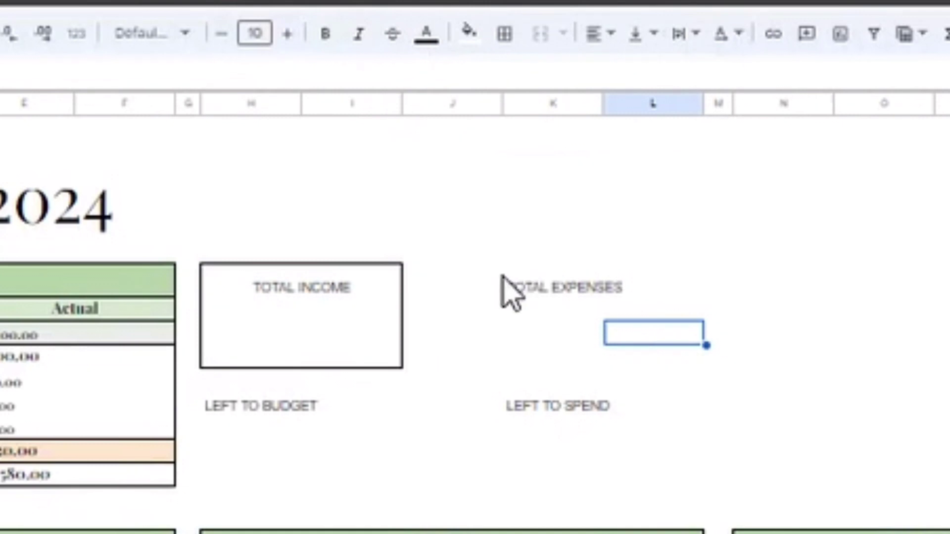
# - Put outer borders around the TOTAL EXPENSES (K3:L6), LEFT TO BUDGET (H8:I11) and LEFT TO SPEND (K8:L11) boxes and center their labels
pyautogui.moveTo(500, 277); pyautogui.dragTo(627, 358)
pyautogui.click(627, 358)
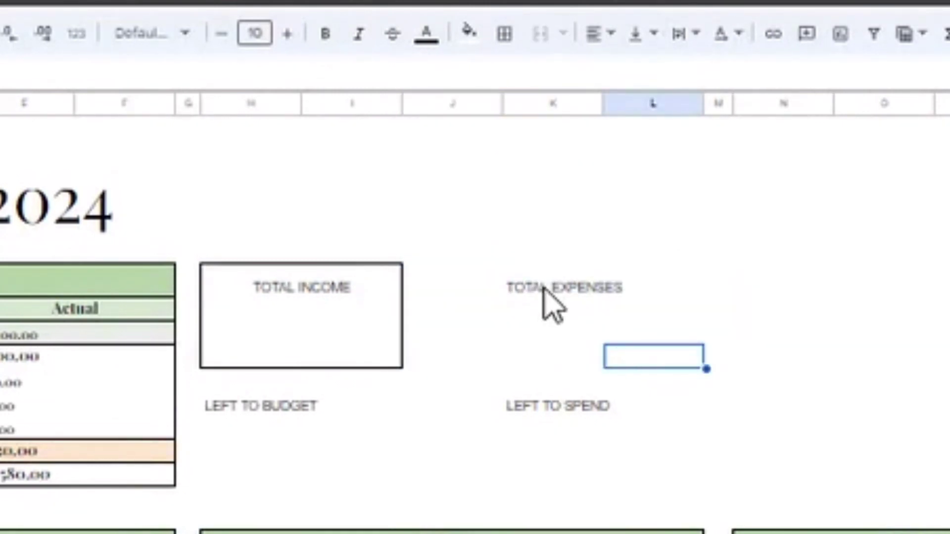
pyautogui.moveTo(544, 288); pyautogui.dragTo(621, 356)
pyautogui.click(505, 34)
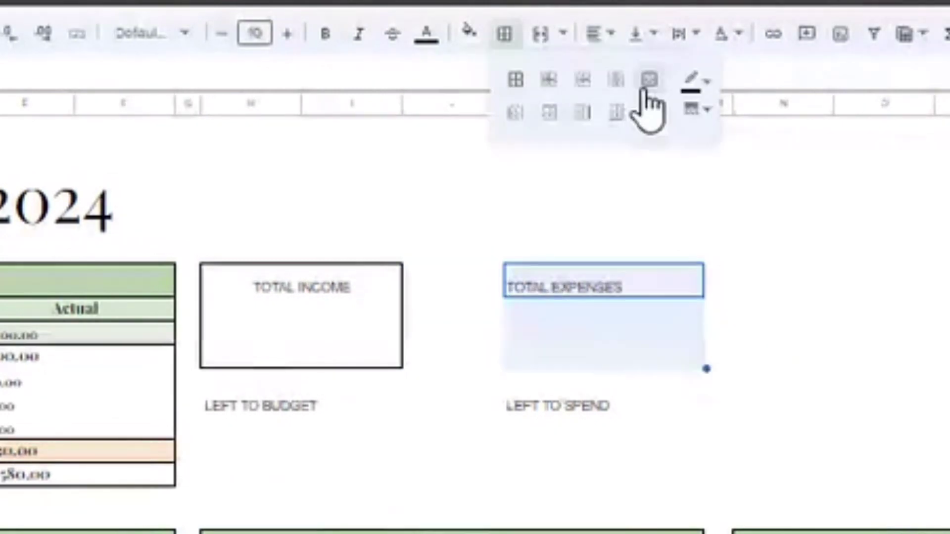
pyautogui.click(643, 89)
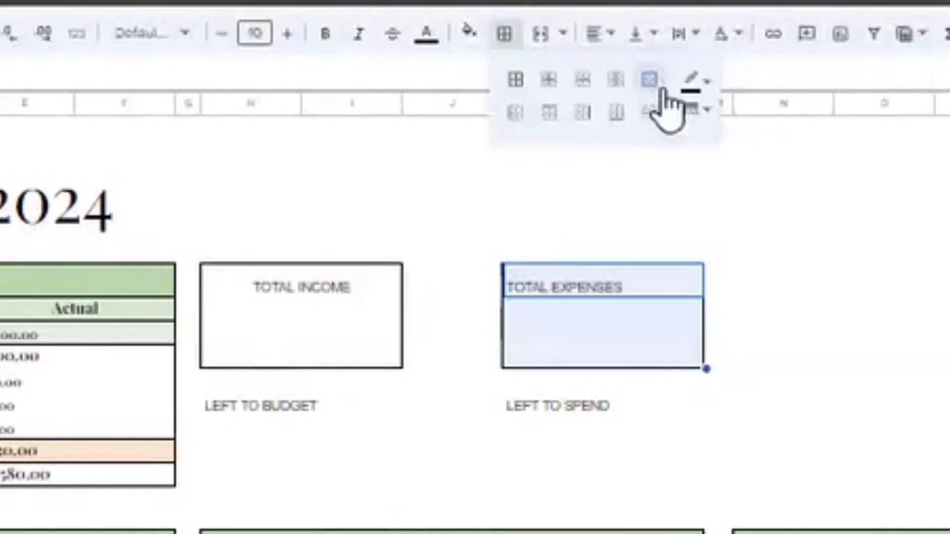
pyautogui.click(594, 39)
pyautogui.click(631, 74)
pyautogui.moveTo(297, 403); pyautogui.dragTo(363, 488)
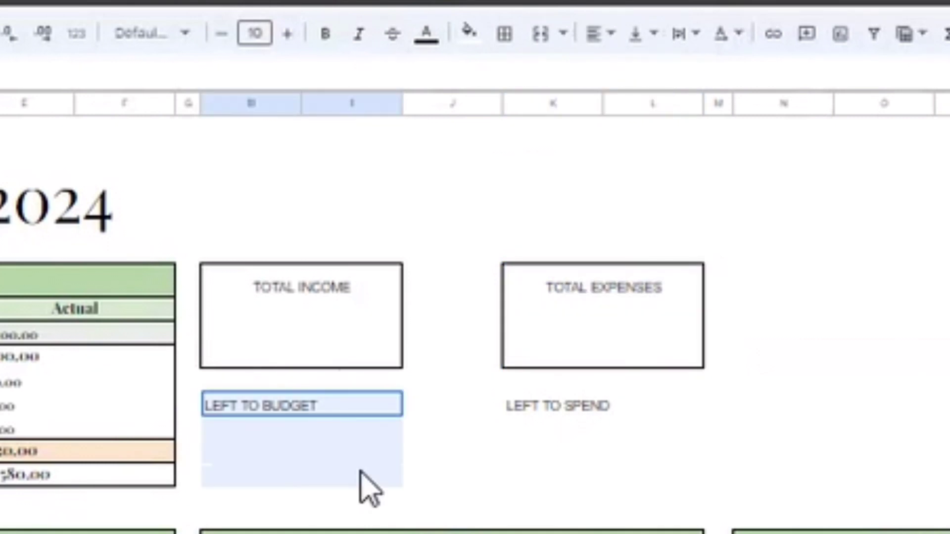
pyautogui.moveTo(549, 405); pyautogui.dragTo(682, 485)
# - Format the four box labels in bold Playfair at size 16 and fill their cells with light green
pyautogui.click(289, 35)
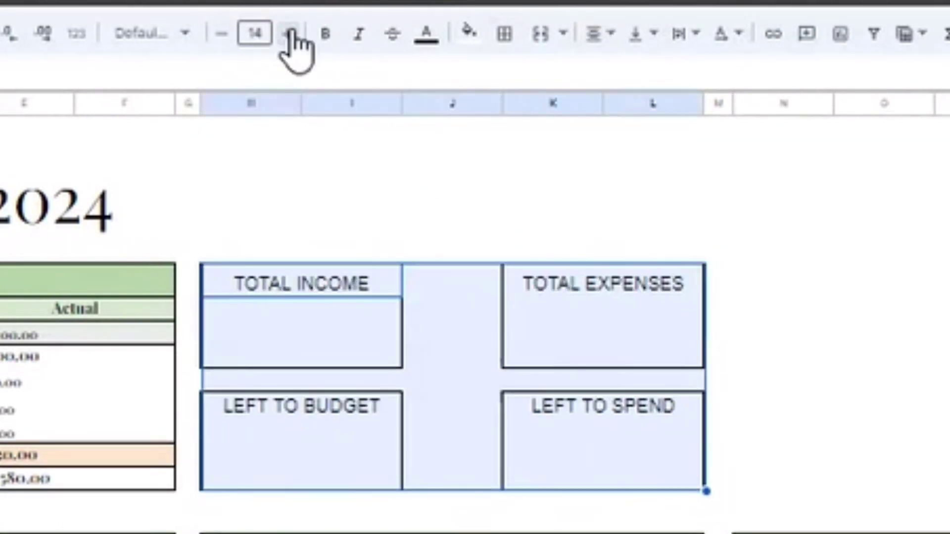
pyautogui.click(145, 33)
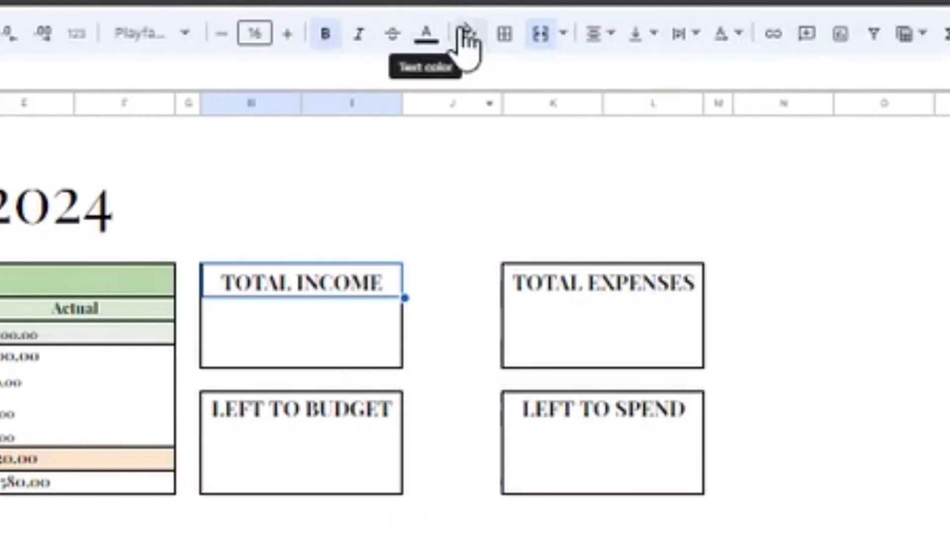
pyautogui.click(465, 33)
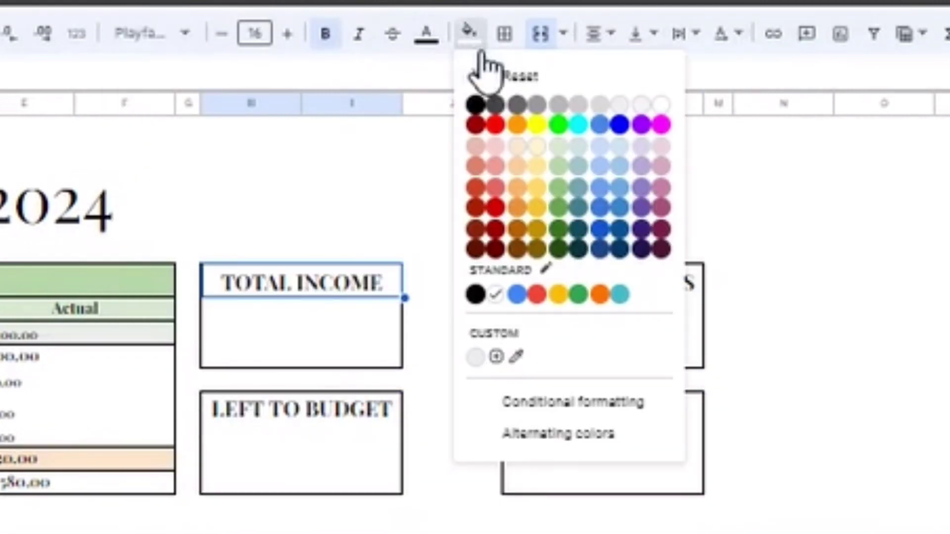
pyautogui.click(564, 149)
pyautogui.click(551, 292)
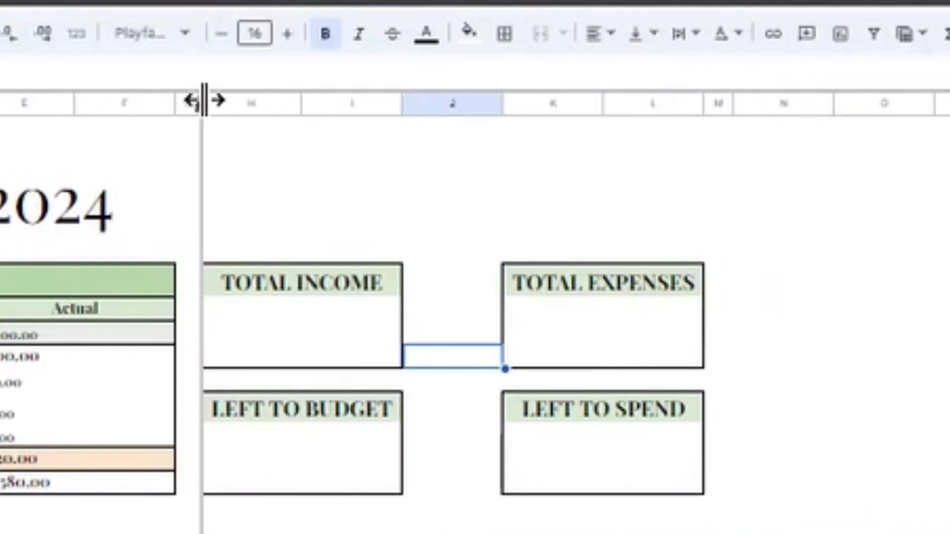
# - Widen spacer column G between the SUMMARY table and the labeled boxes
pyautogui.moveTo(203, 102); pyautogui.dragTo(222, 101)
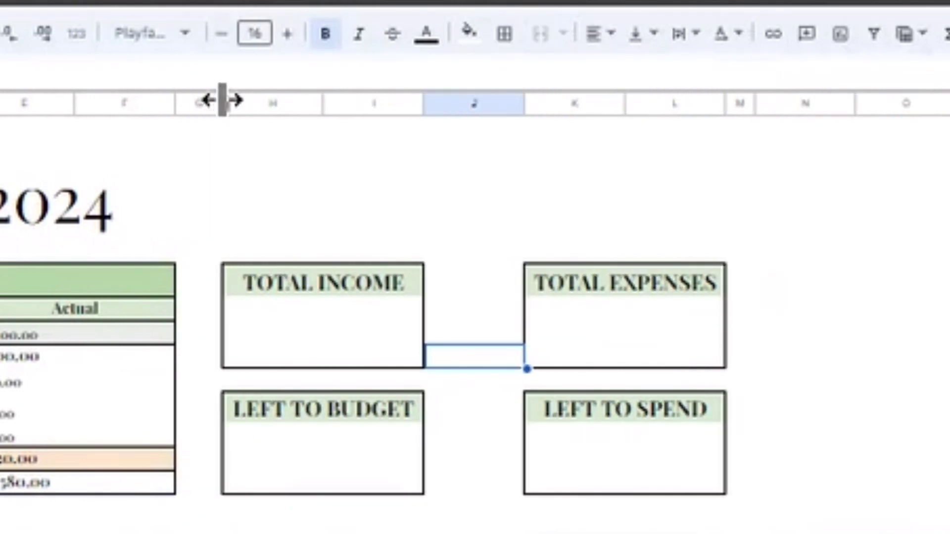
# - Widen spacer column M beside the TOTAL EXPENSES and LEFT TO SPEND boxes
pyautogui.moveTo(755, 103); pyautogui.dragTo(773, 102)
pyautogui.click(752, 337)
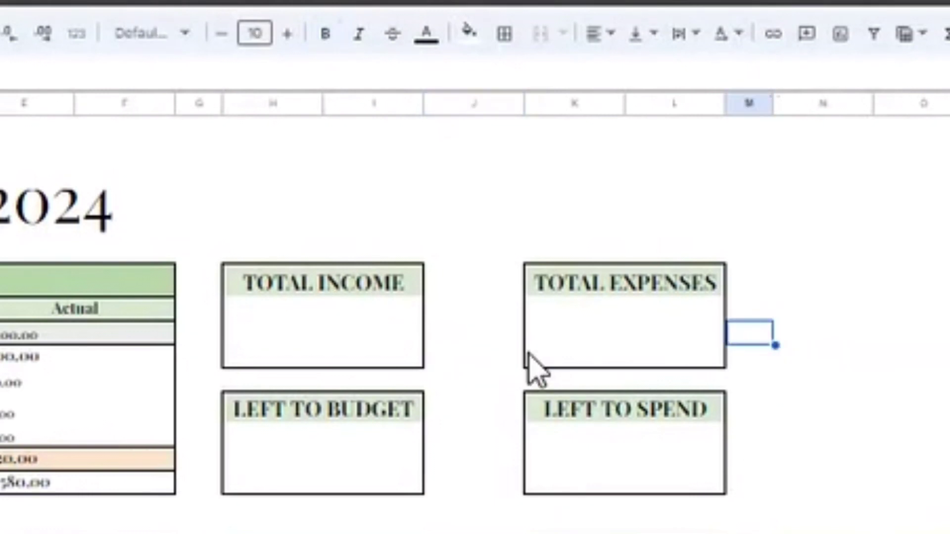
# - Merge the blank cells under each of the four box labels into single value cells, starting with H4:I6 and K4:L6
pyautogui.moveTo(271, 314); pyautogui.dragTo(395, 354)
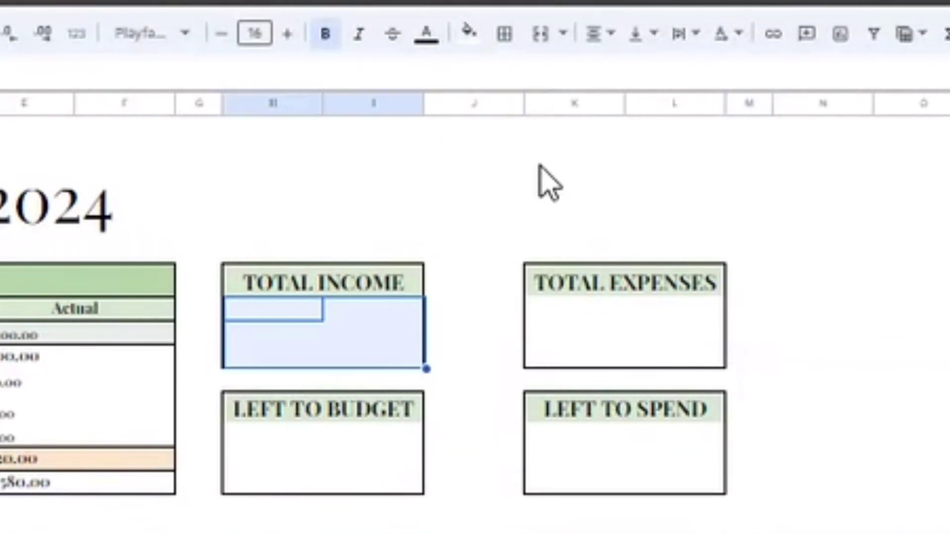
pyautogui.click(538, 36)
pyautogui.moveTo(568, 293); pyautogui.dragTo(611, 319)
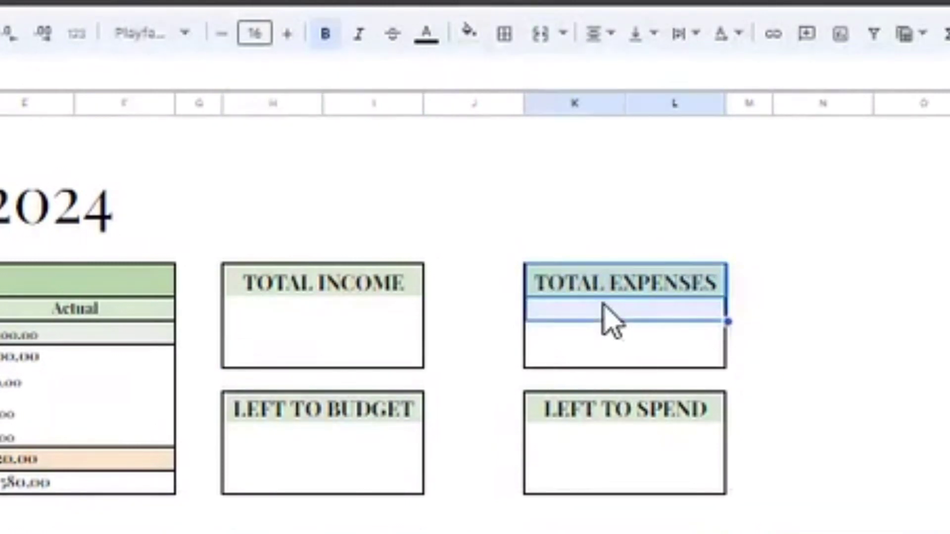
pyautogui.click(602, 304)
pyautogui.moveTo(562, 301); pyautogui.dragTo(682, 341)
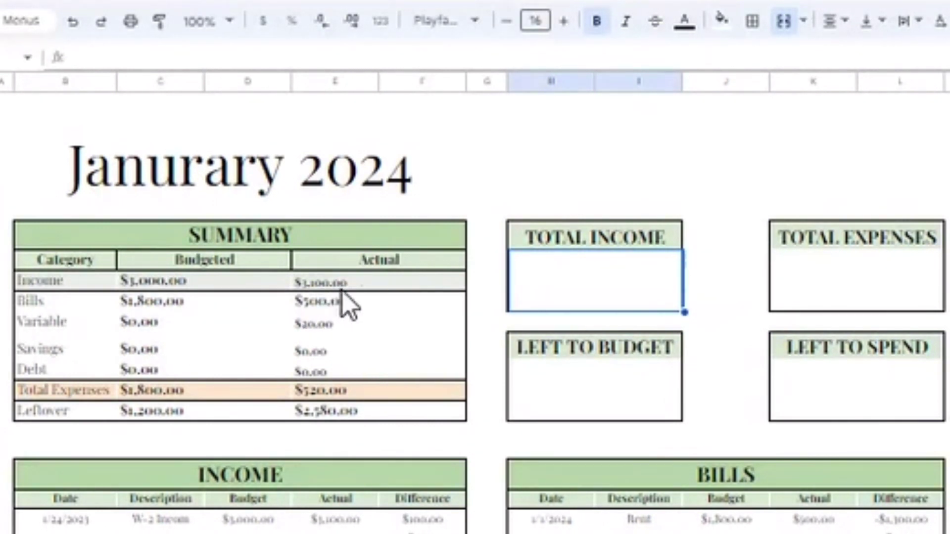
# - Link the TOTAL INCOME value cell to the SUMMARY table's actual income with =E5 and align it vertically to the middle
pyautogui.doubleClick(567, 295)
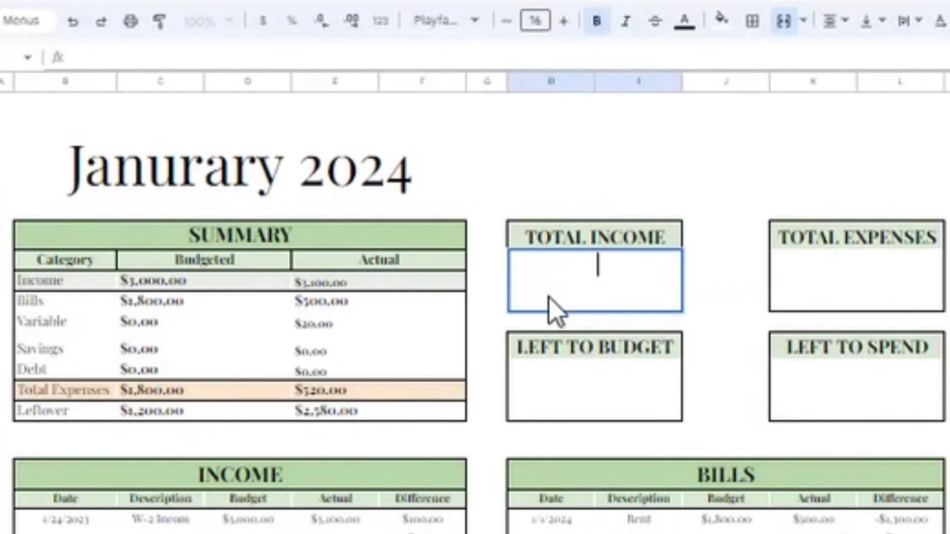
pyautogui.write('=')
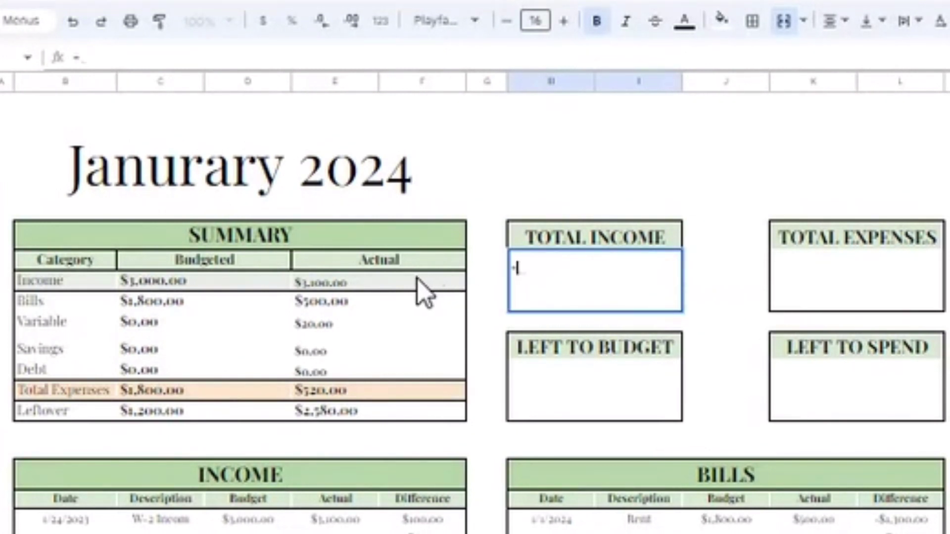
pyautogui.click(416, 280)
pyautogui.press('Return')
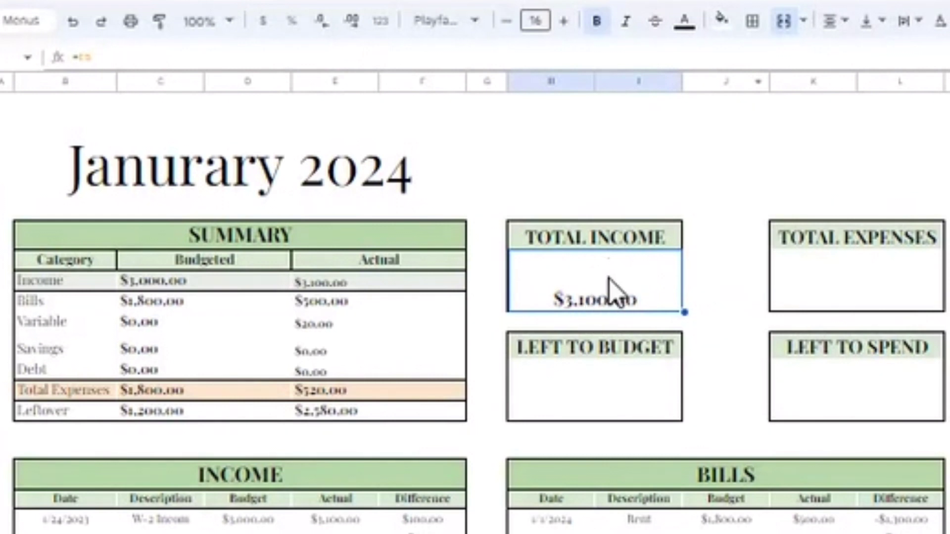
pyautogui.click(875, 21)
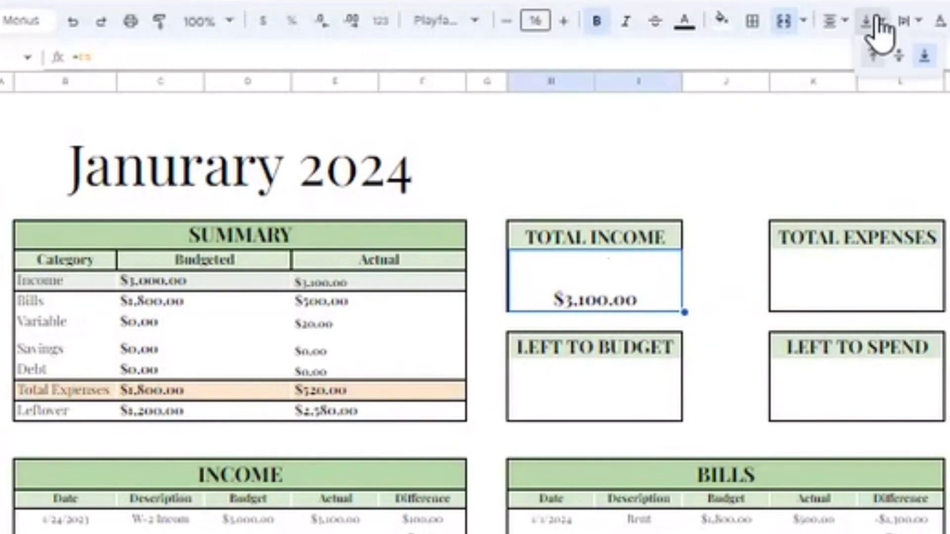
pyautogui.click(899, 56)
# - Link the TOTAL EXPENSES value cell to the actual total expenses with =E10 and align it vertically to the middle
pyautogui.click(860, 303)
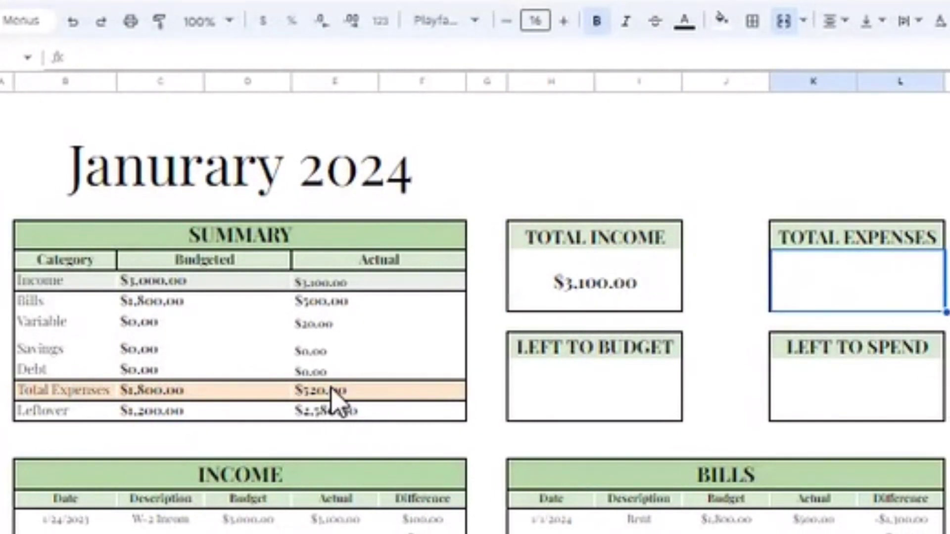
pyautogui.doubleClick(881, 282)
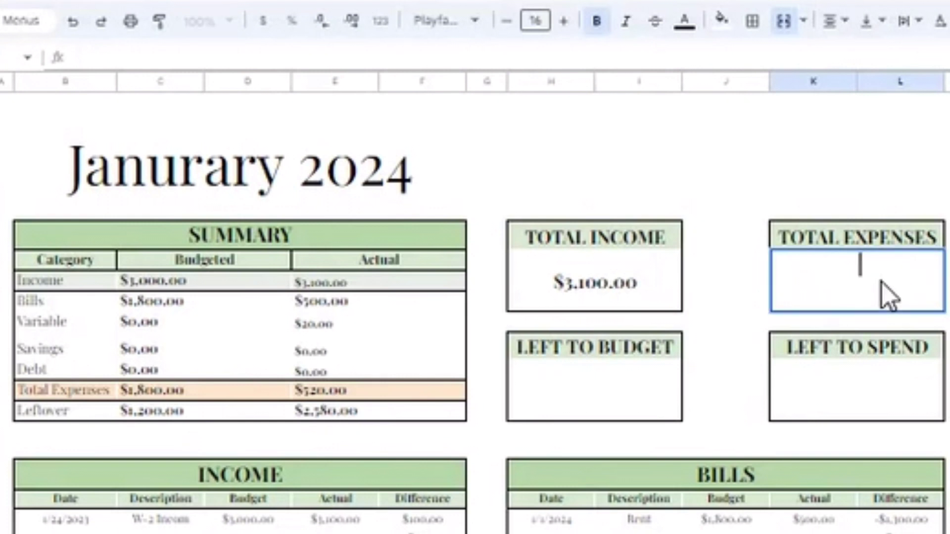
pyautogui.write('=')
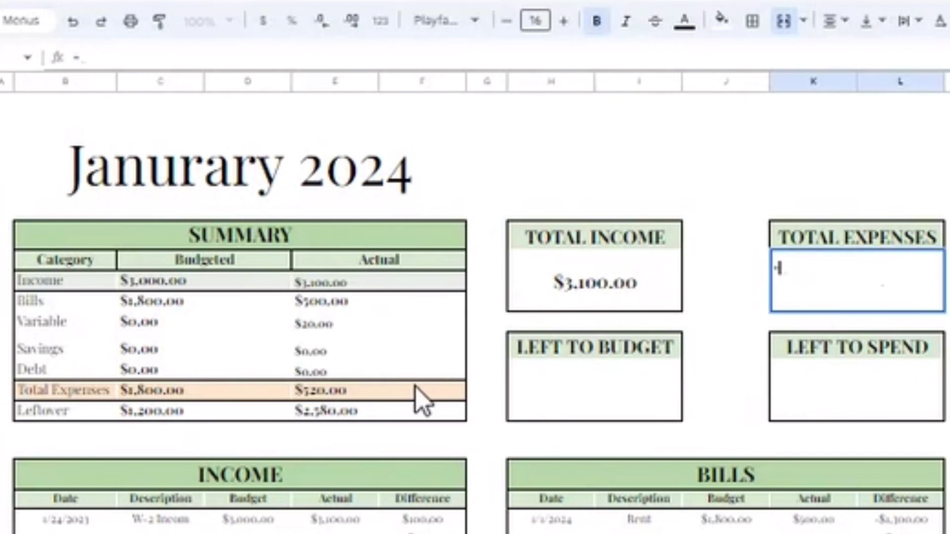
pyautogui.click(396, 392)
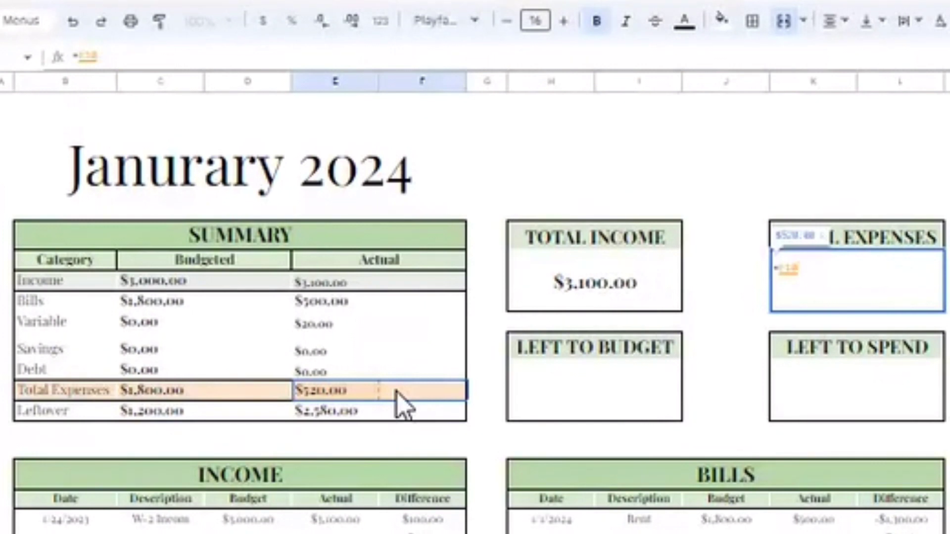
pyautogui.press('Return')
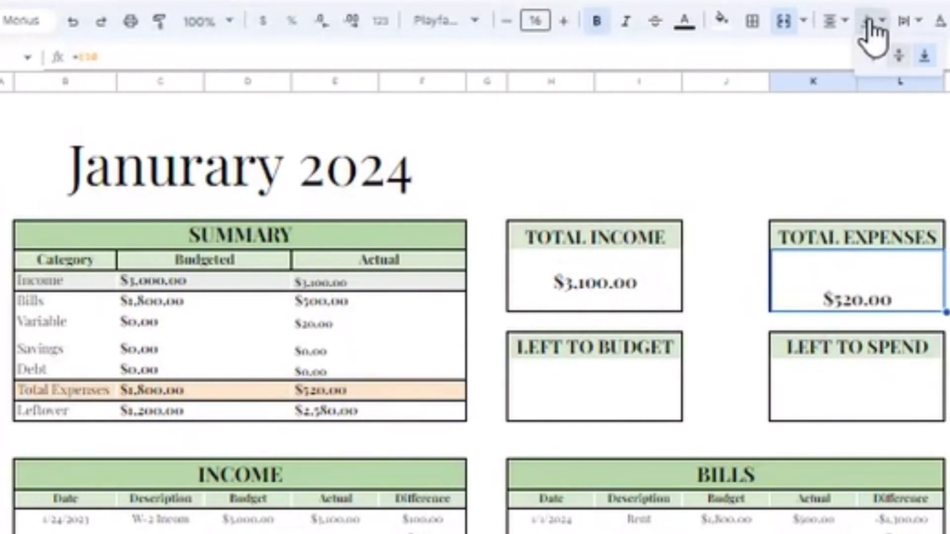
pyautogui.click(868, 23)
pyautogui.click(885, 59)
# - Link the LEFT TO BUDGET value cell to the budgeted leftover with =C11 and align it vertically to the middle
pyautogui.click(618, 411)
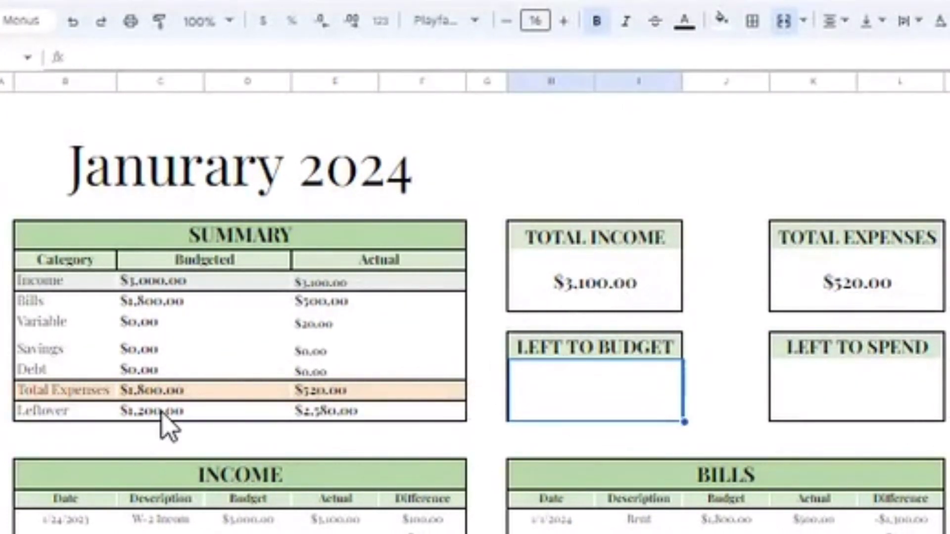
pyautogui.write('=')
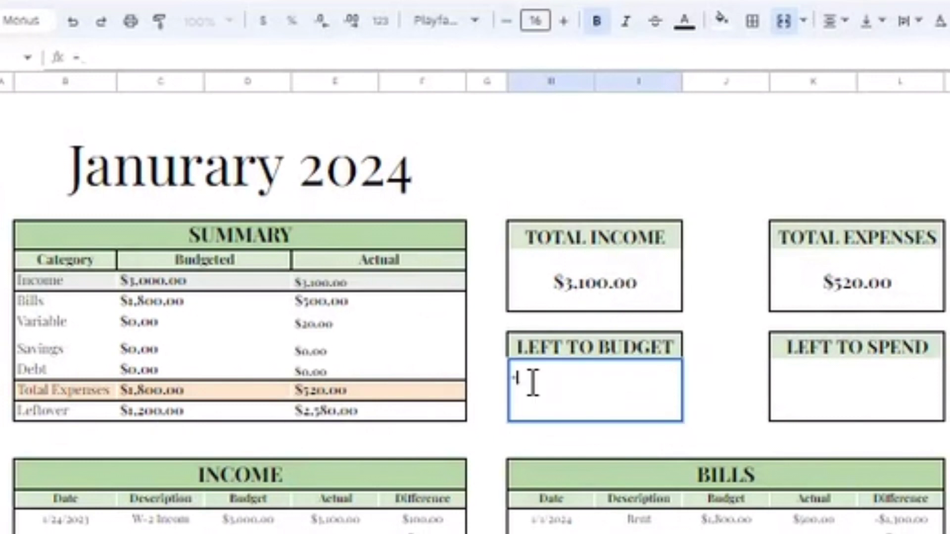
pyautogui.click(181, 413)
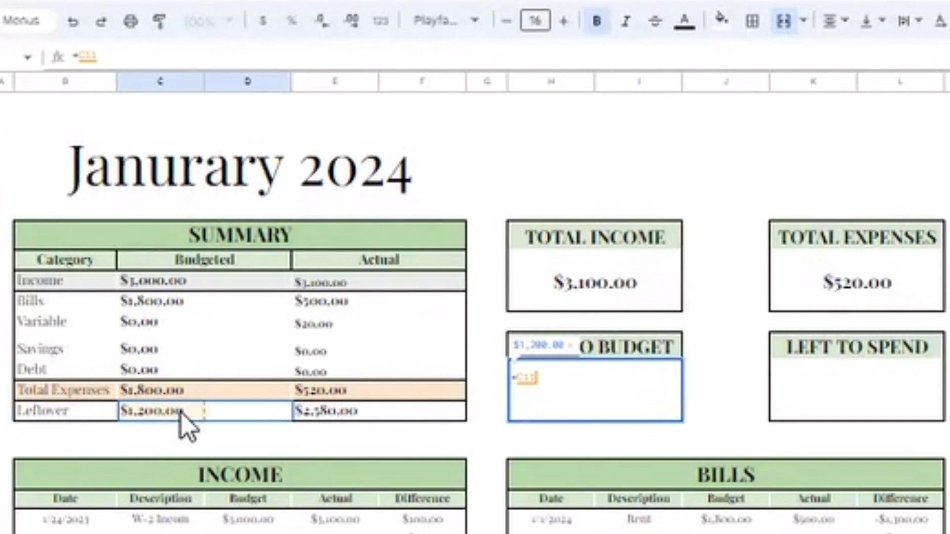
pyautogui.press('Return')
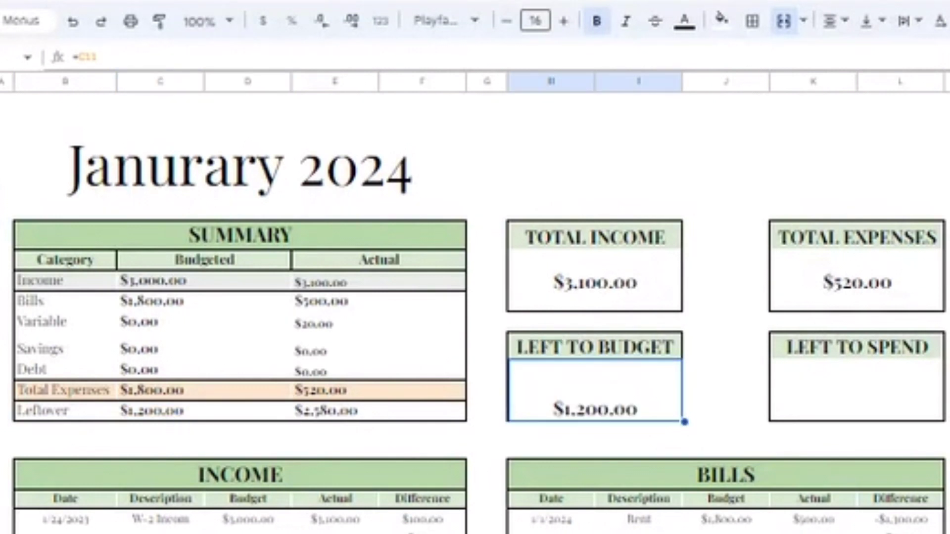
pyautogui.click(867, 21)
pyautogui.click(898, 55)
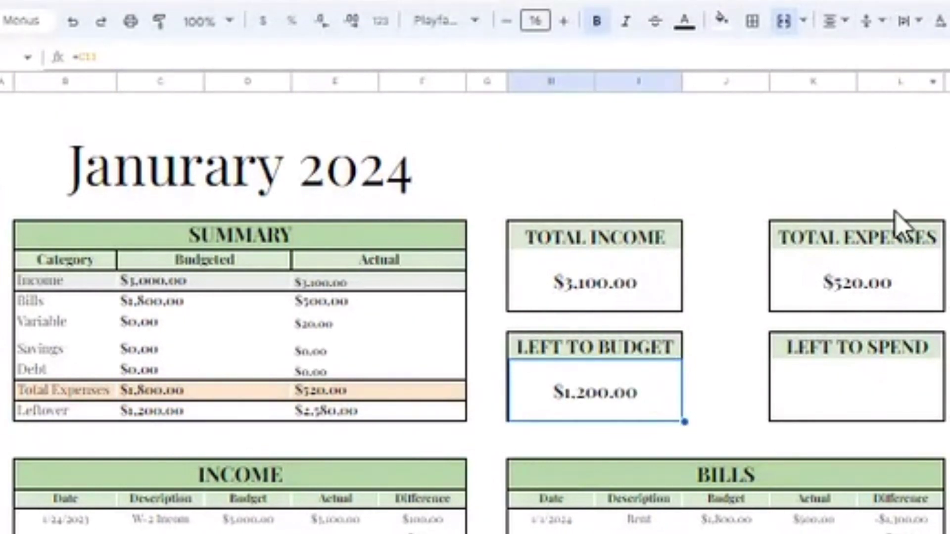
# - Link the LEFT TO SPEND value cell to the actual leftover with =E11 and align it vertically to the middle
pyautogui.click(867, 373)
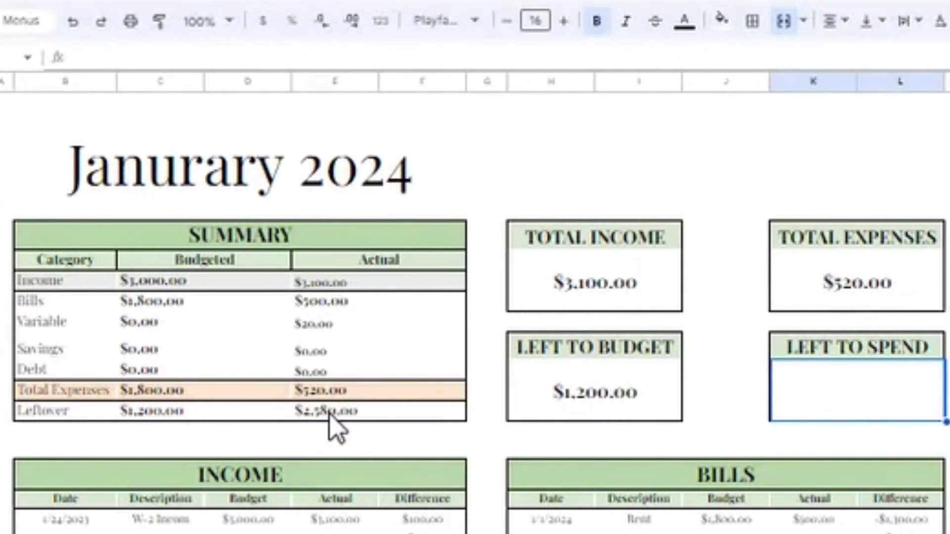
pyautogui.doubleClick(868, 400)
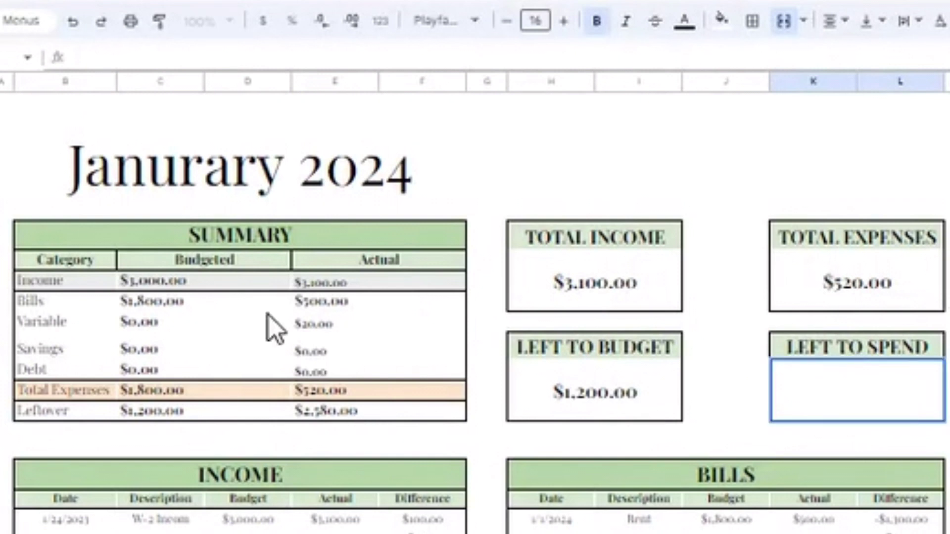
pyautogui.write('=')
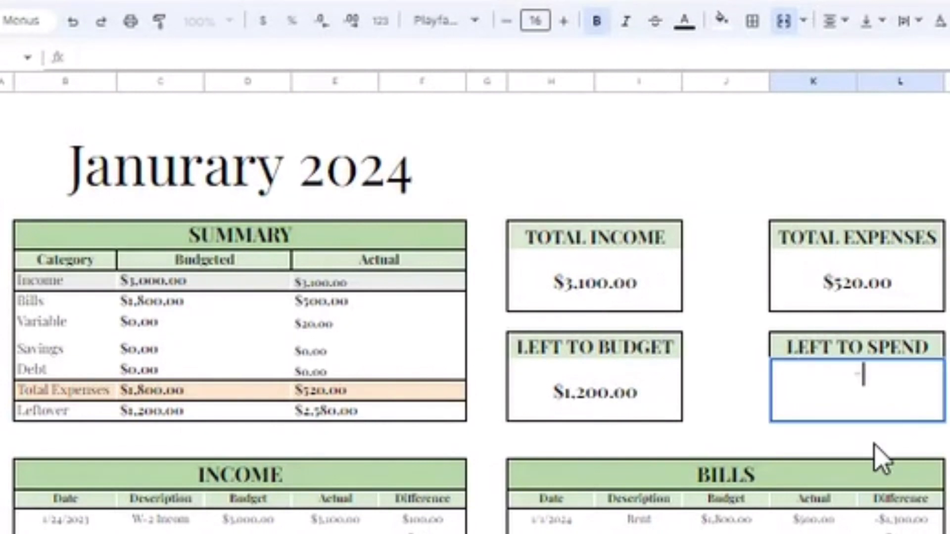
pyautogui.click(391, 418)
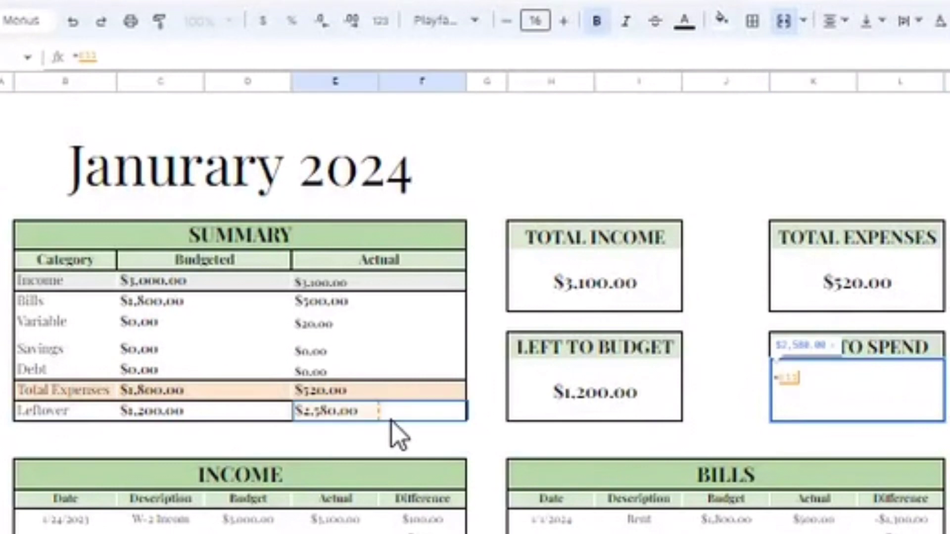
pyautogui.press('Return')
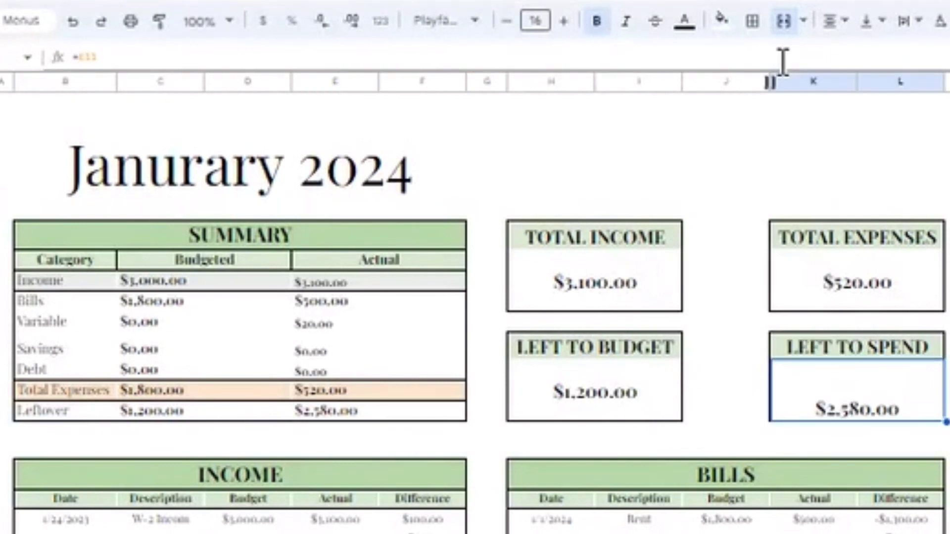
pyautogui.click(877, 22)
pyautogui.click(897, 57)
# - Enter sample actual amounts of 25 in the second BILLS row and 100 in the second VARIABLE row
pyautogui.click(608, 391)
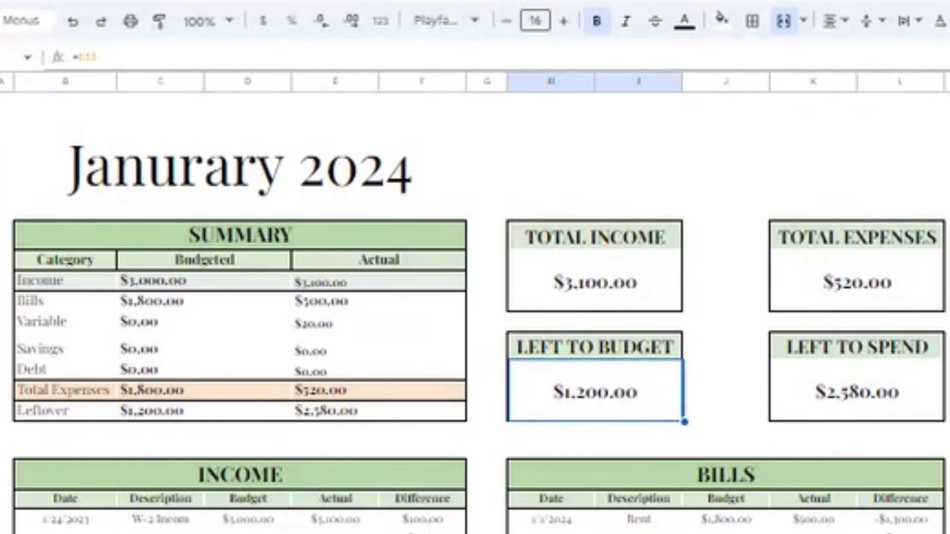
pyautogui.click(827, 531)
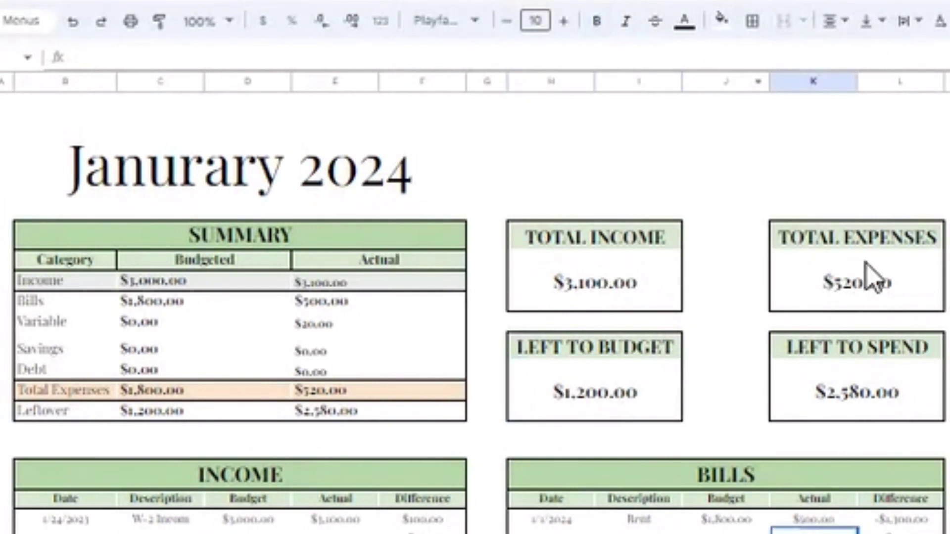
pyautogui.write('25')
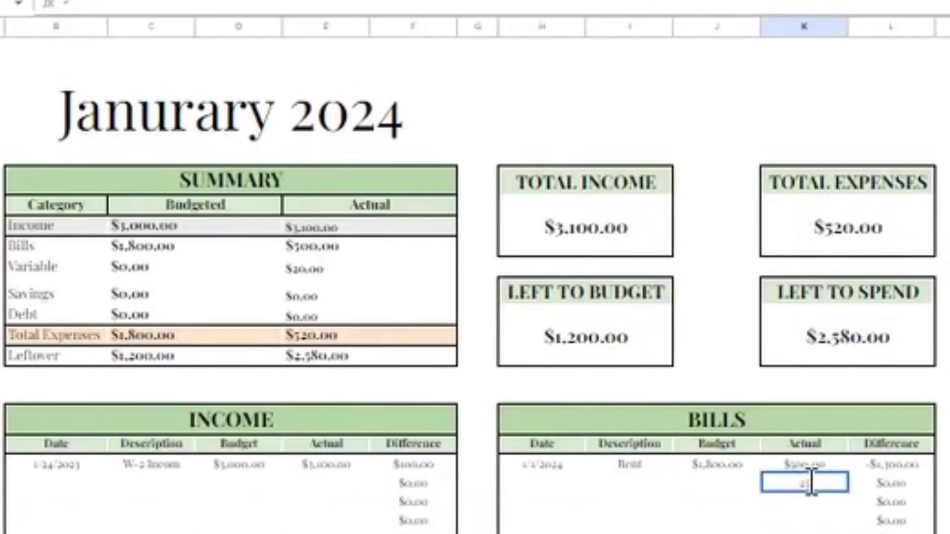
pyautogui.press('Return')
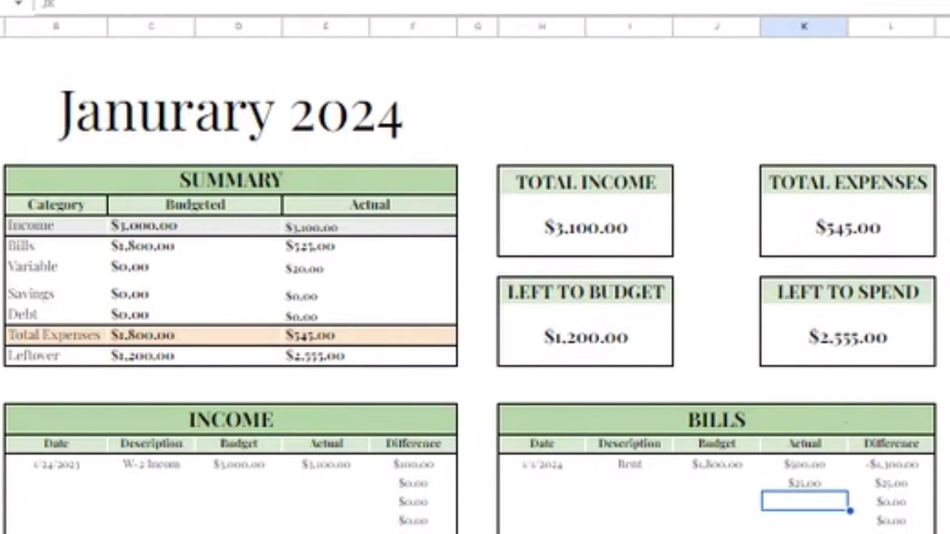
pyautogui.click(947, 483)
pyautogui.write('100')
pyautogui.press('Return')
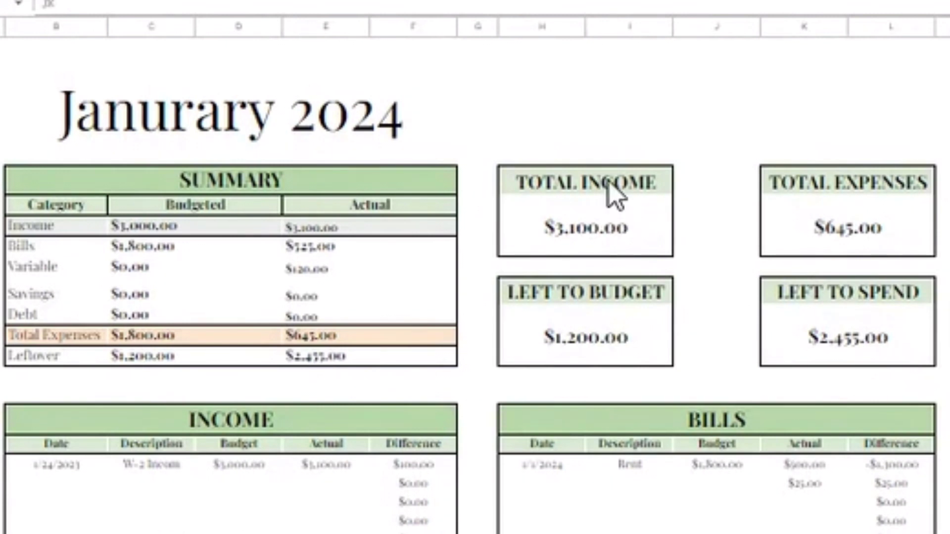
pyautogui.moveTo(603, 175); pyautogui.dragTo(847, 347)
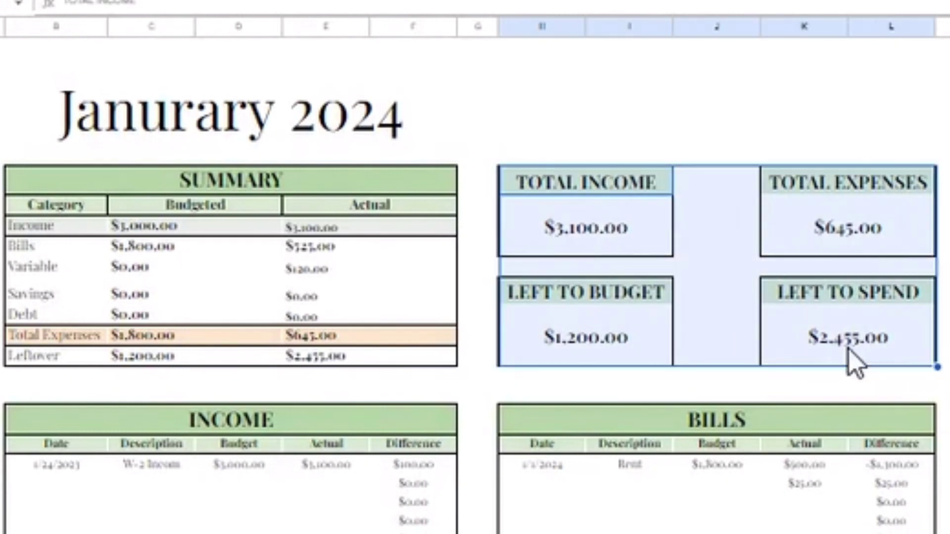
pyautogui.click(695, 317)
pyautogui.moveTo(603, 185); pyautogui.dragTo(856, 242)
pyautogui.moveTo(607, 295); pyautogui.dragTo(831, 335)
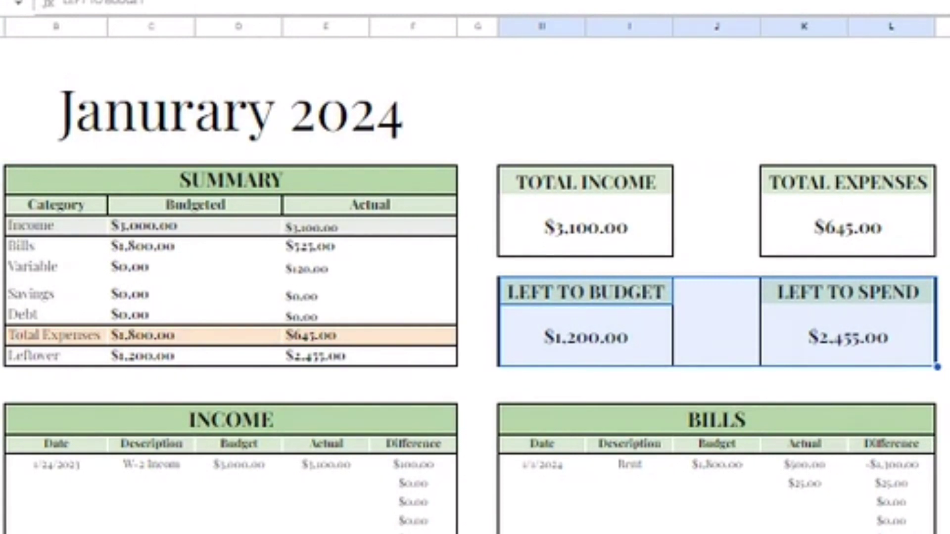
pyautogui.click(947, 317)
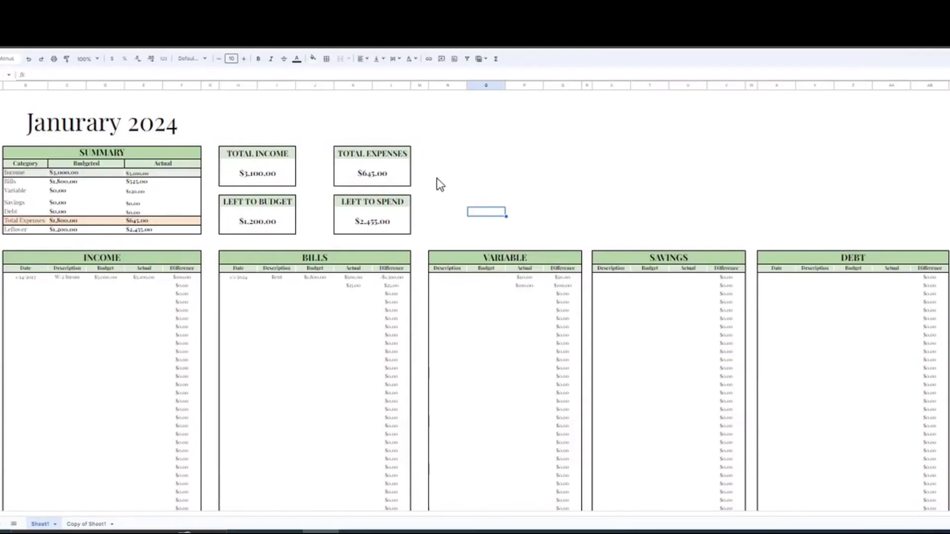
pyautogui.click(464, 154)
pyautogui.moveTo(472, 157); pyautogui.dragTo(933, 240)
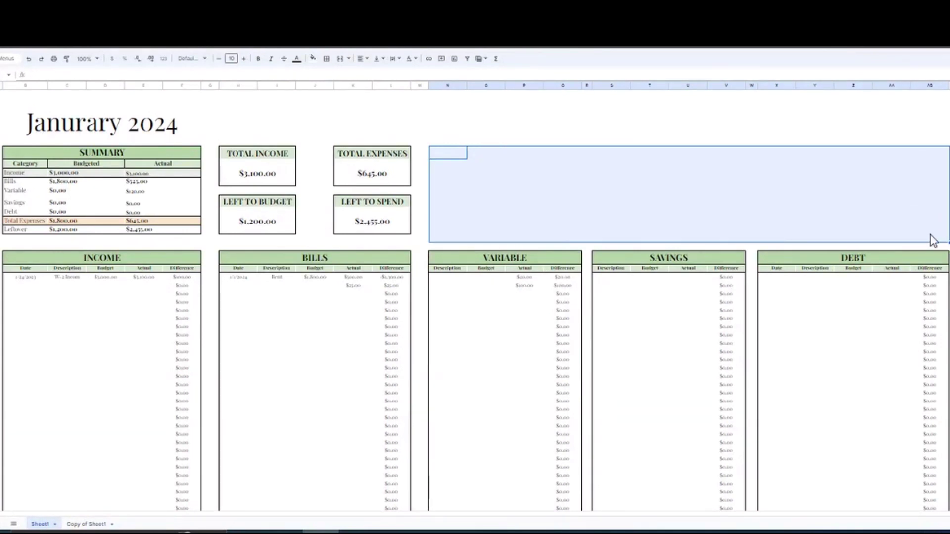
pyautogui.click(492, 89)
pyautogui.click(459, 161)
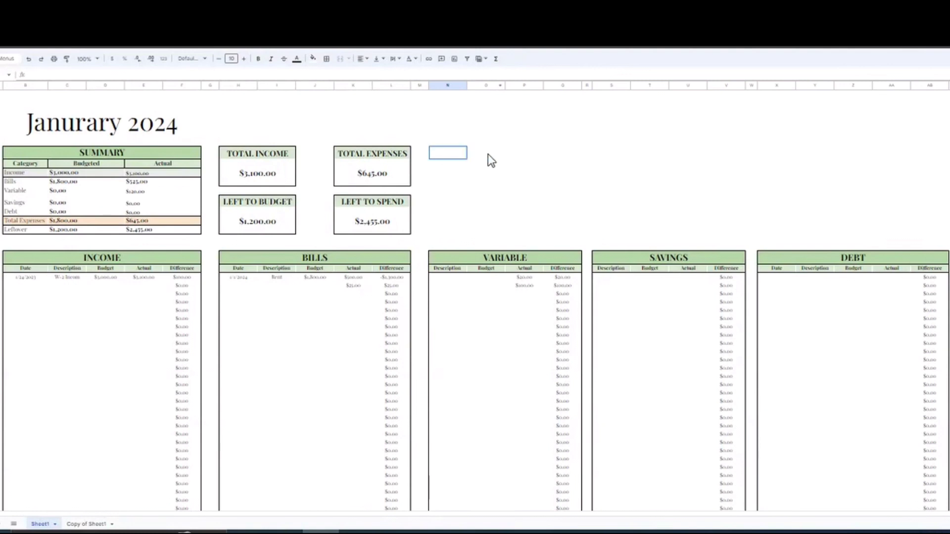
pyautogui.moveTo(487, 154); pyautogui.dragTo(931, 241)
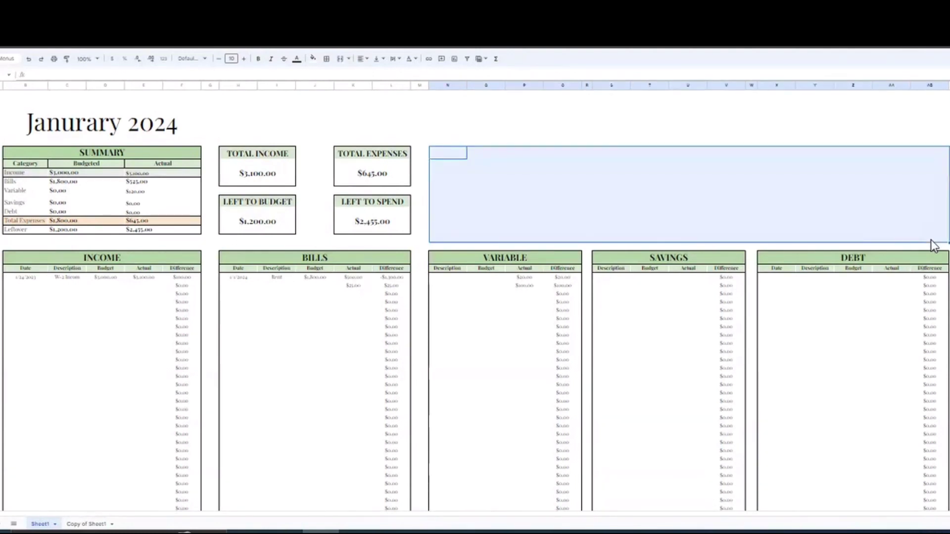
pyautogui.moveTo(572, 203); pyautogui.dragTo(859, 169)
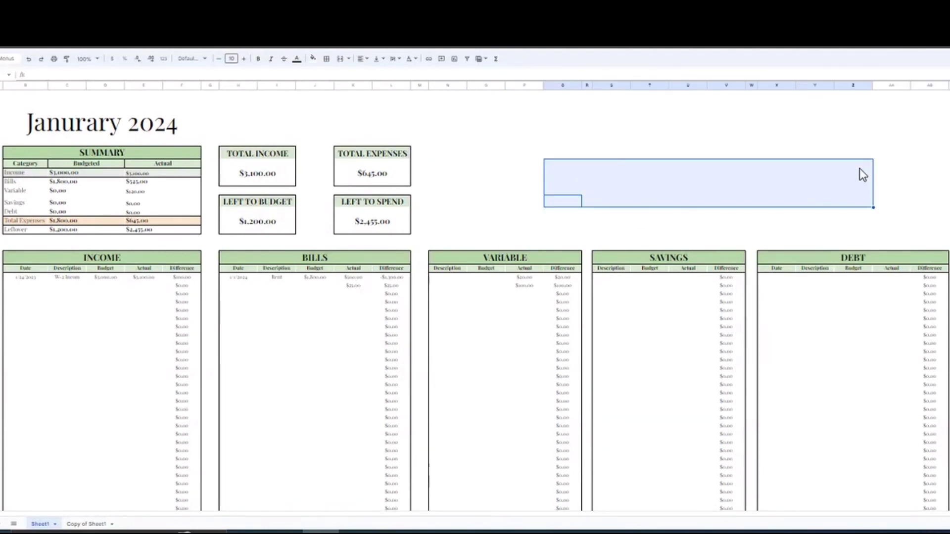
pyautogui.click(619, 153)
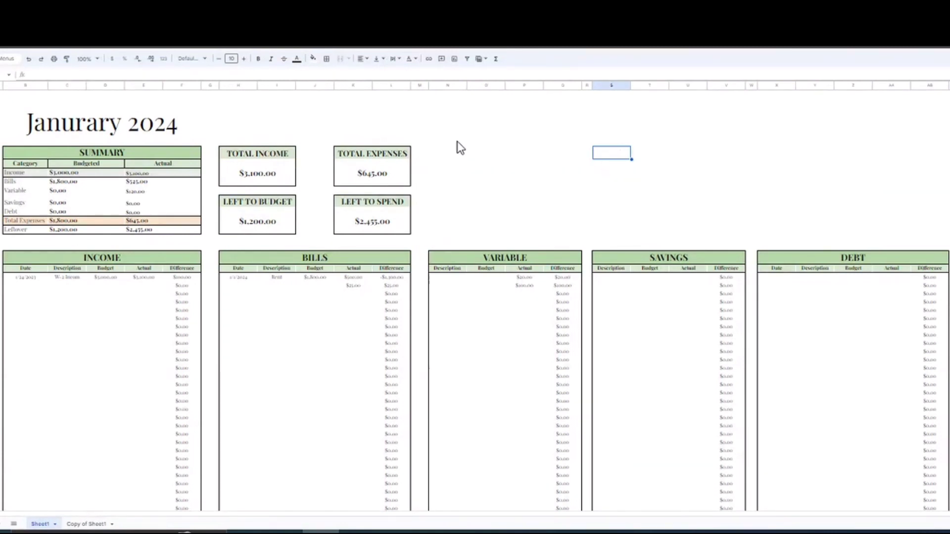
pyautogui.moveTo(774, 132); pyautogui.dragTo(943, 215)
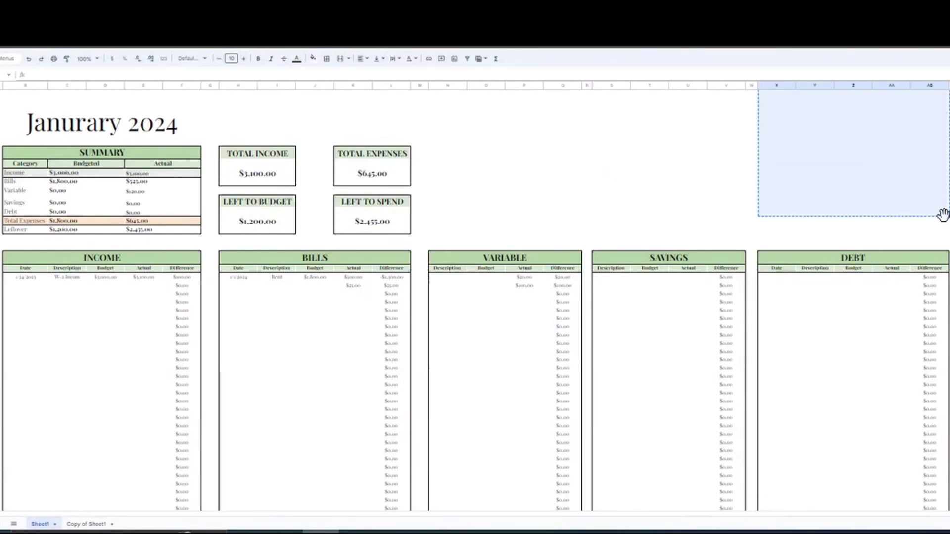
pyautogui.click(826, 186)
pyautogui.moveTo(791, 152); pyautogui.dragTo(946, 243)
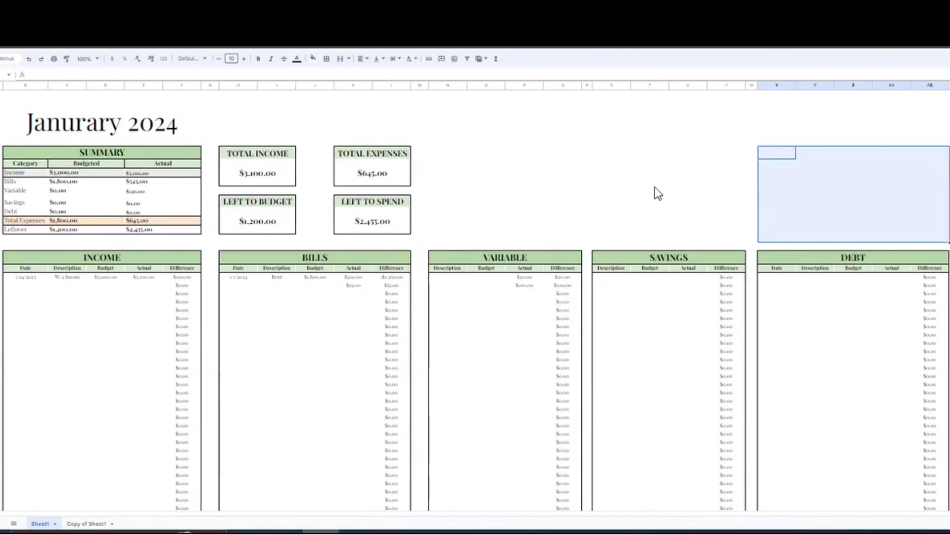
pyautogui.click(486, 164)
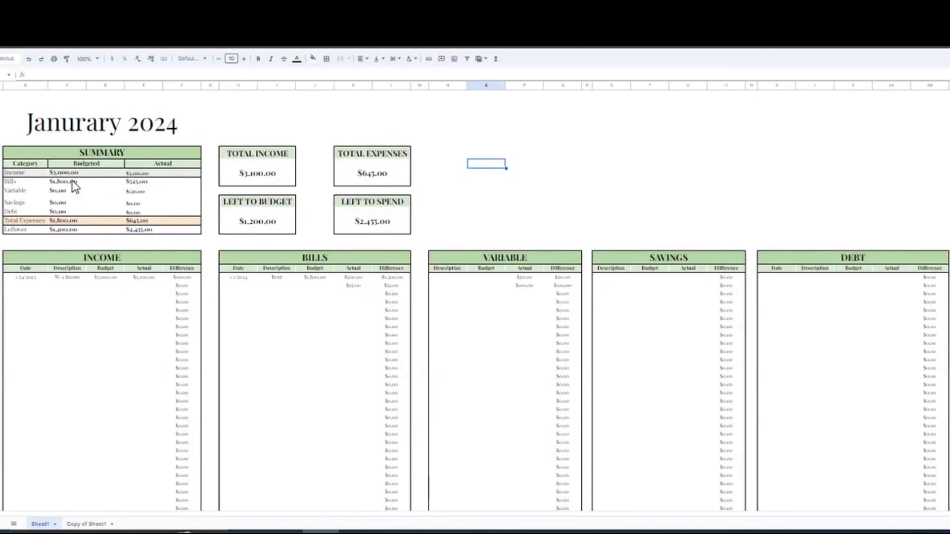
# - Insert a chart from the Bills, Variable, Savings and Debt summary rows (B6:F9) and make it a doughnut chart
pyautogui.moveTo(72, 180); pyautogui.dragTo(88, 196)
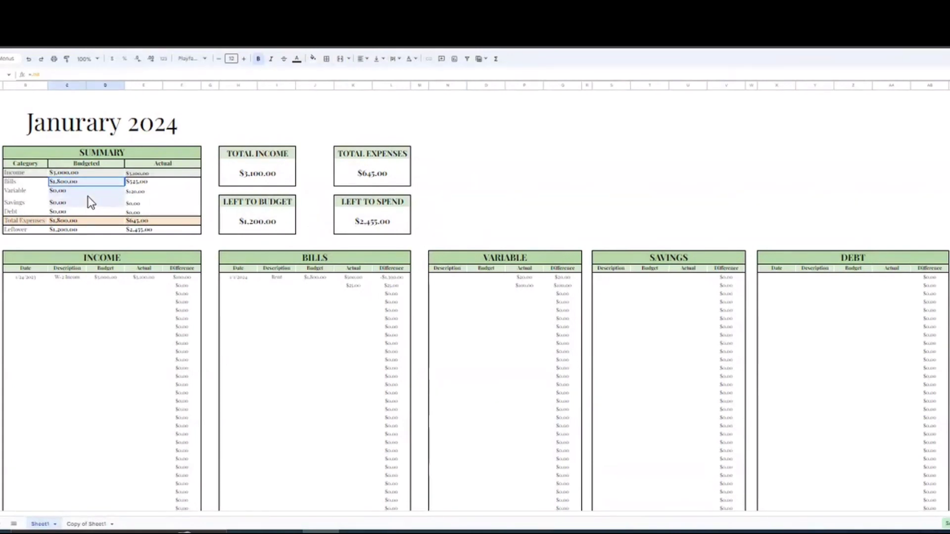
pyautogui.moveTo(25, 181); pyautogui.dragTo(82, 209)
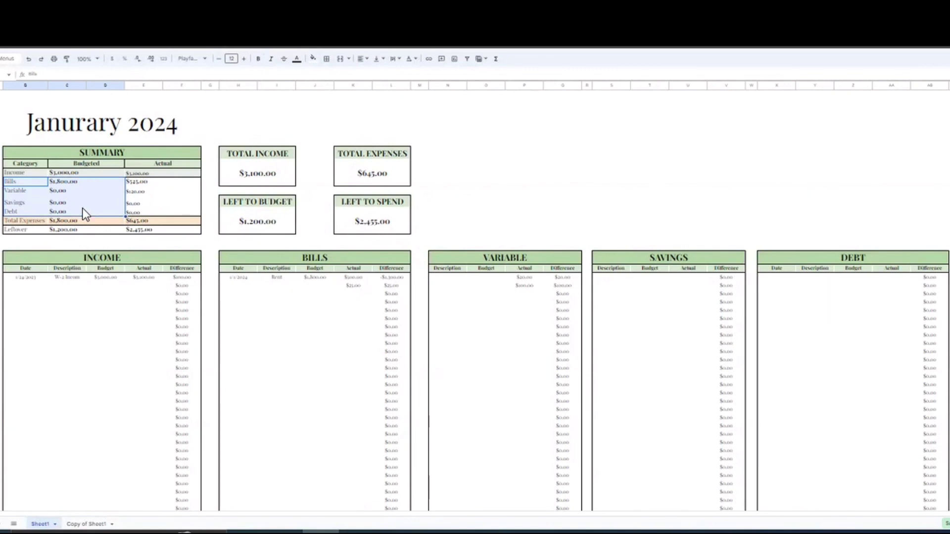
pyautogui.moveTo(25, 182); pyautogui.dragTo(157, 209)
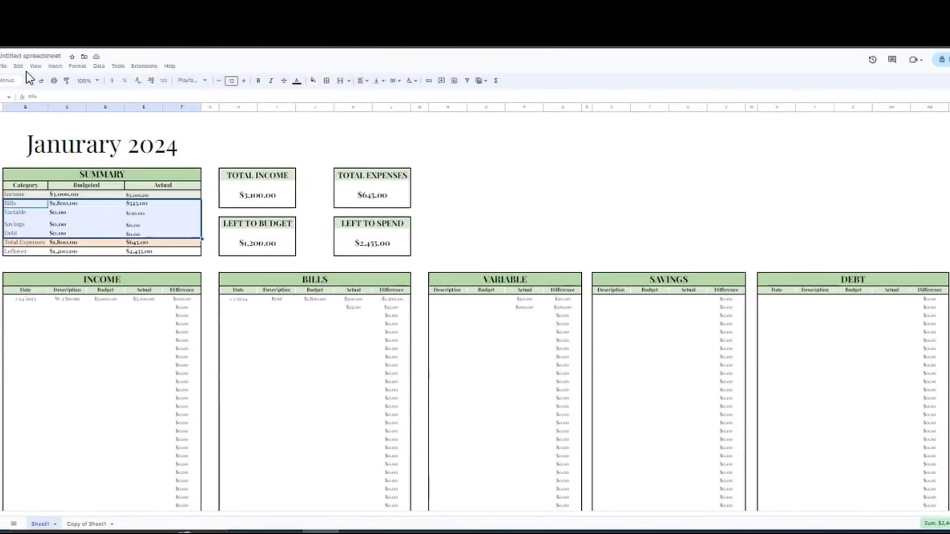
pyautogui.click(55, 69)
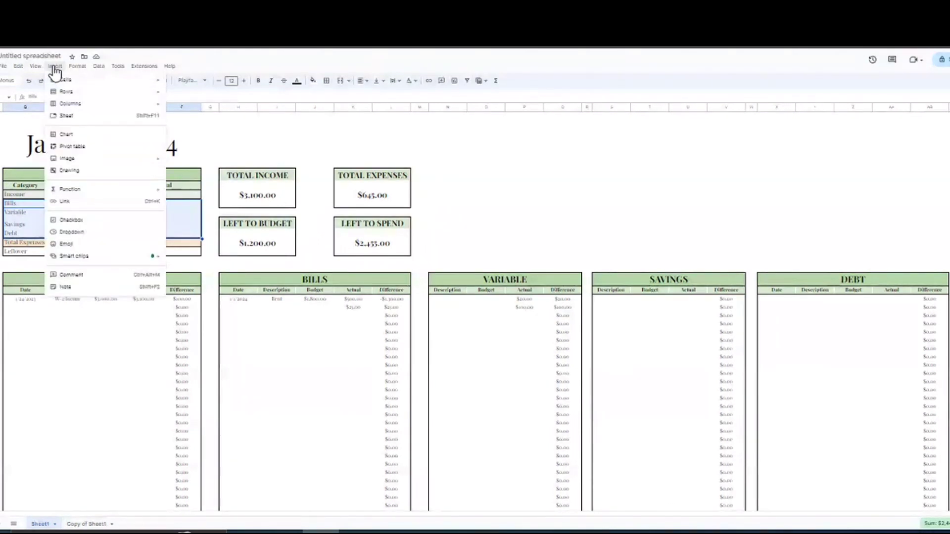
pyautogui.click(117, 136)
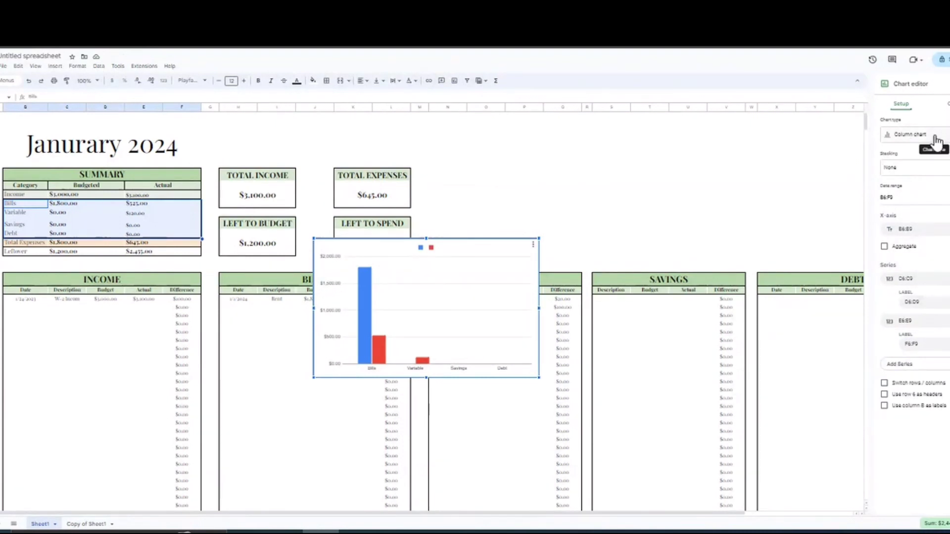
pyautogui.hotkey('ctrl', '+')
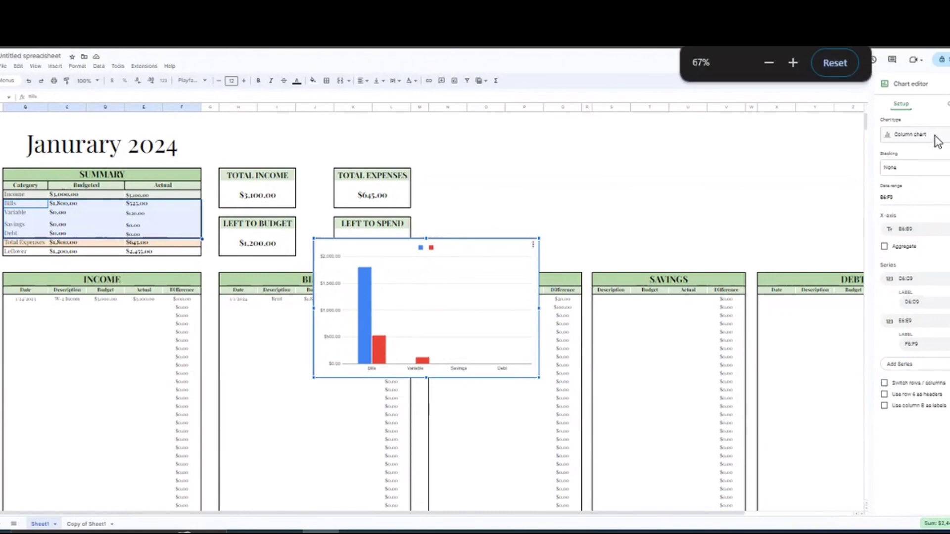
pyautogui.click(935, 140)
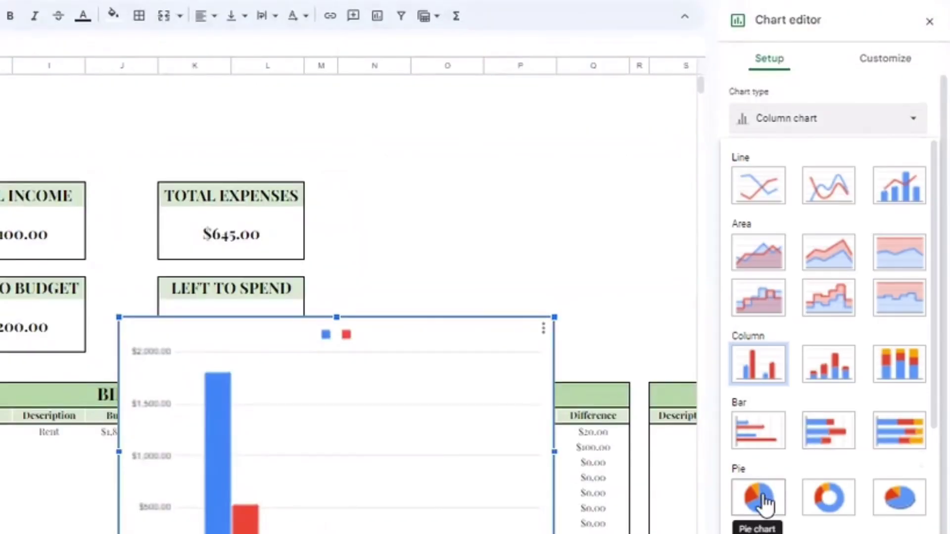
pyautogui.click(838, 489)
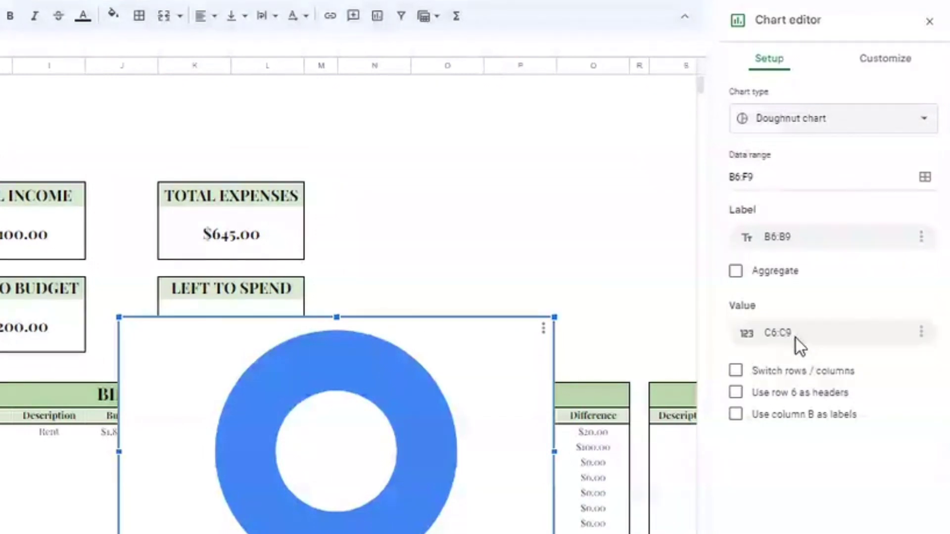
# - Move the doughnut chart up so it sits mostly above the BILLS and VARIABLE tables
pyautogui.click(409, 413)
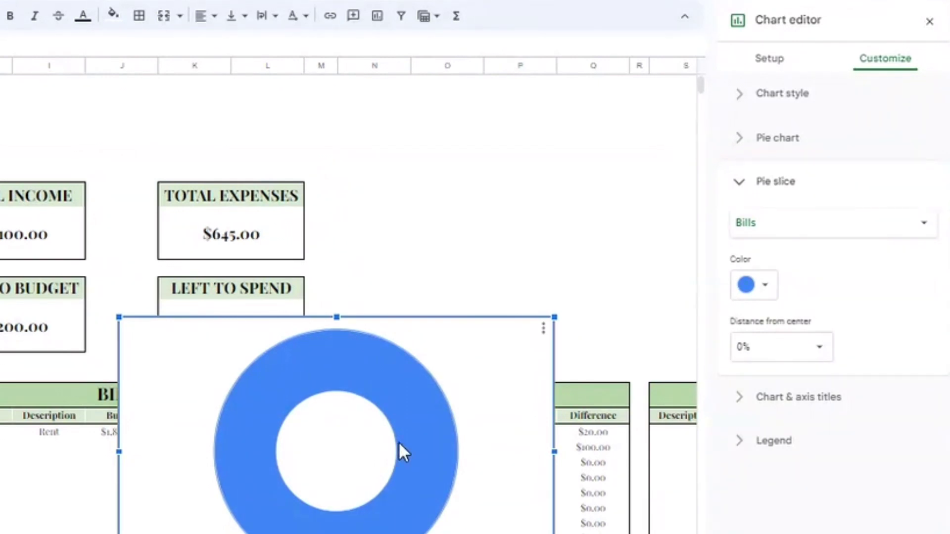
pyautogui.click(762, 59)
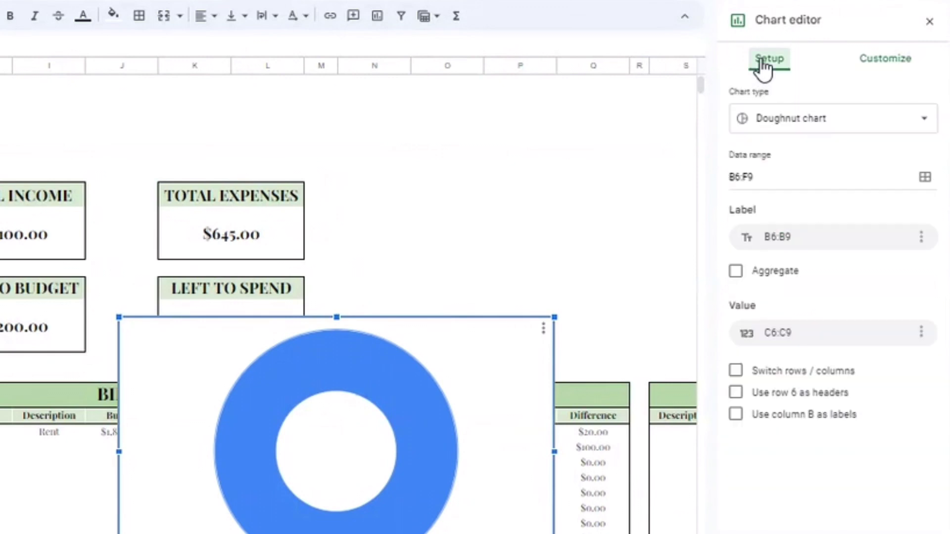
pyautogui.moveTo(354, 460); pyautogui.dragTo(401, 227)
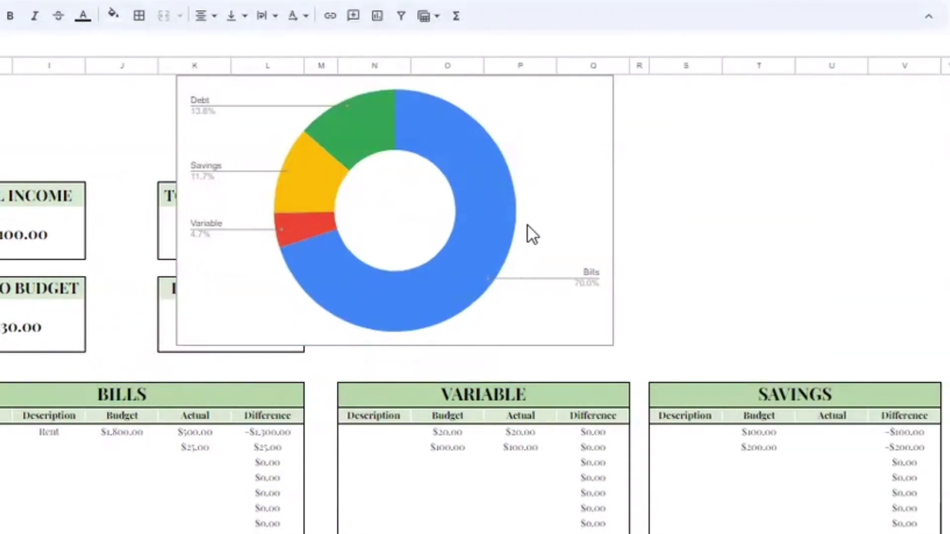
pyautogui.click(502, 253)
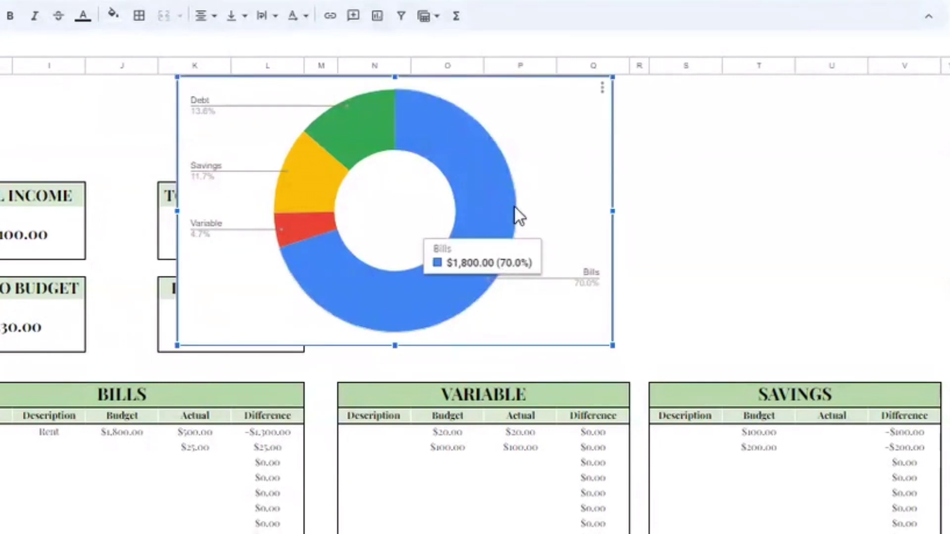
pyautogui.moveTo(514, 207); pyautogui.dragTo(383, 224)
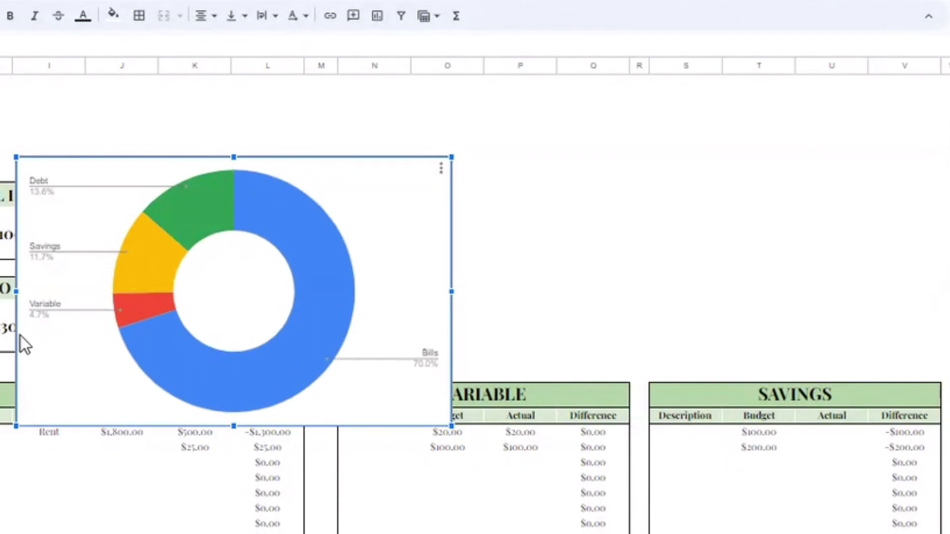
# - Set the doughnut chart's border color to white in its chart style options
pyautogui.moveTo(179, 205)
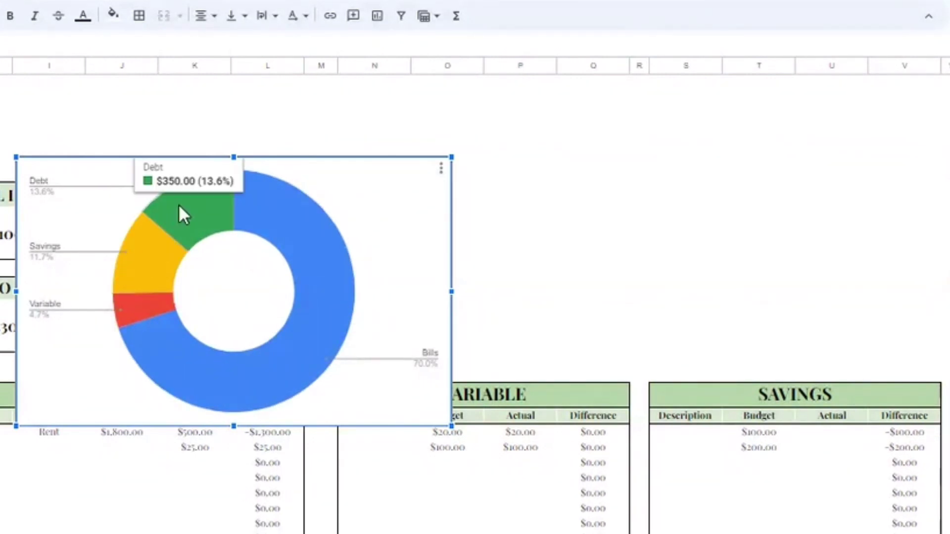
pyautogui.doubleClick(392, 267)
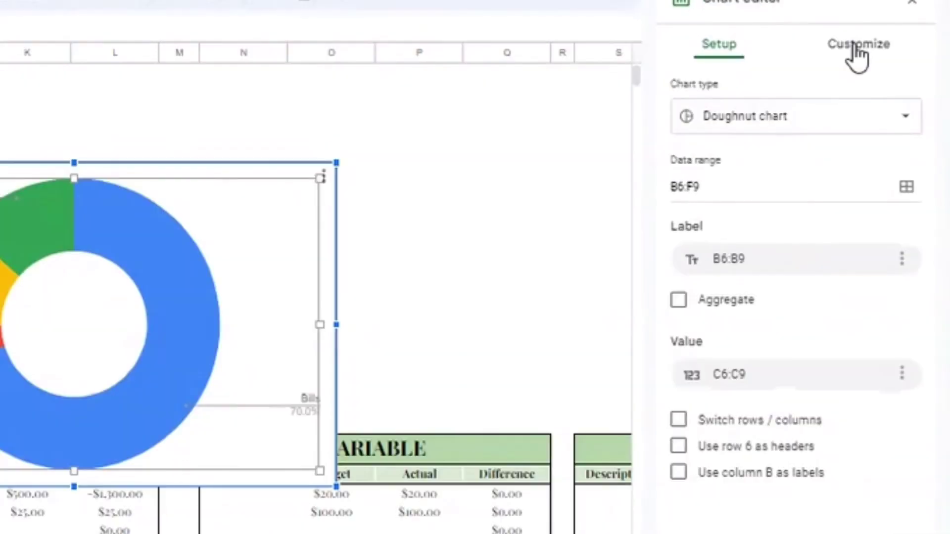
pyautogui.click(884, 61)
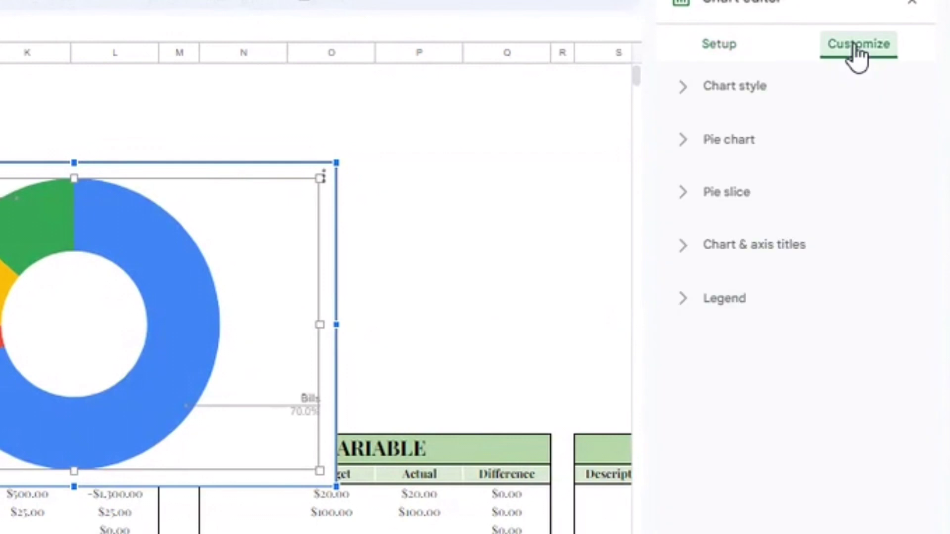
pyautogui.click(683, 90)
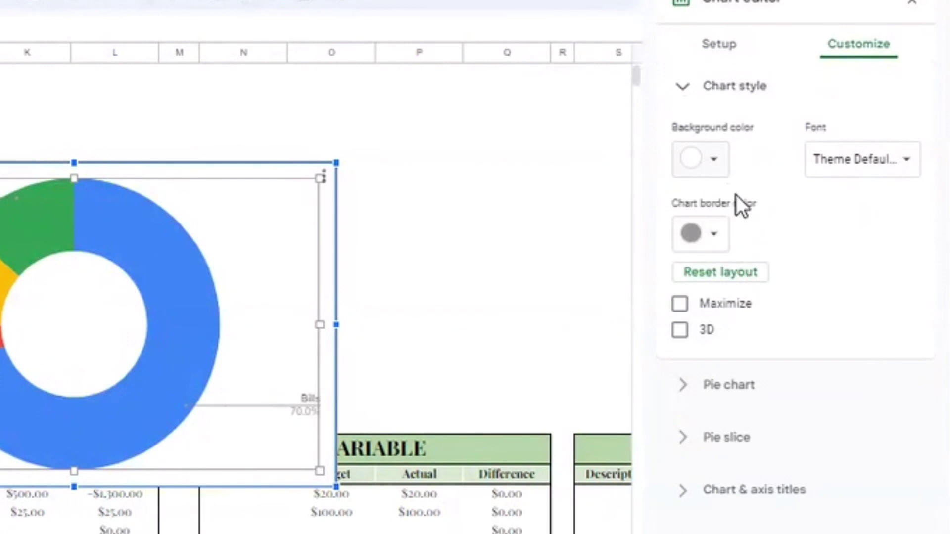
pyautogui.click(710, 236)
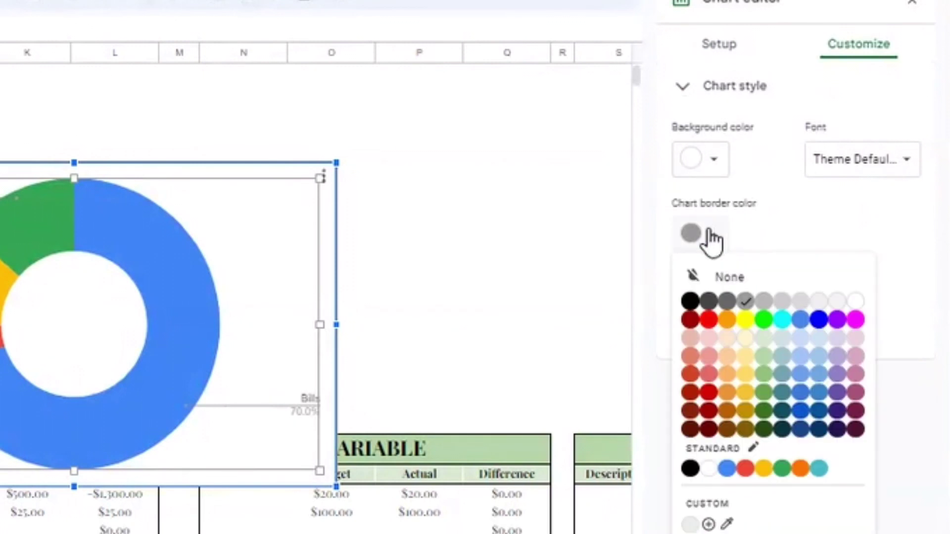
pyautogui.click(861, 303)
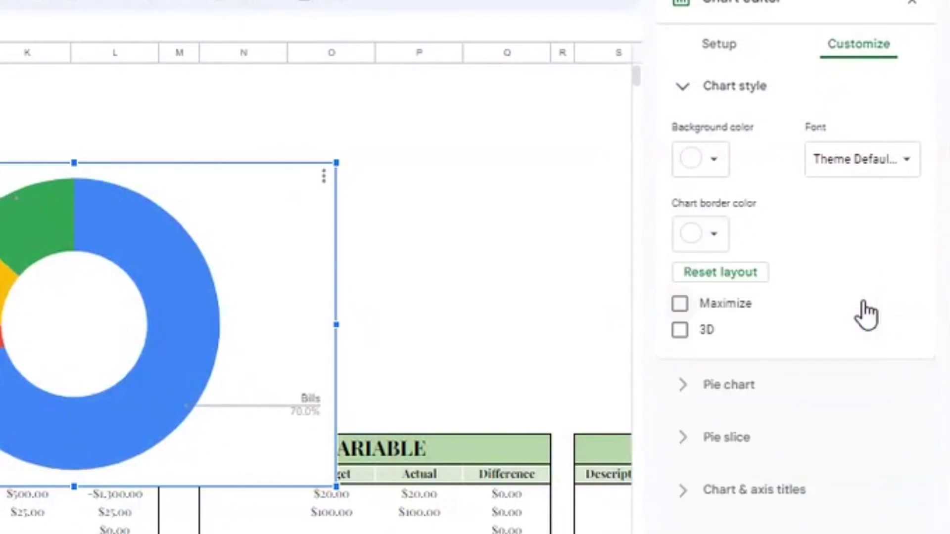
# - Try the Maximize and 3D style options on the doughnut chart and switch both back off
pyautogui.click(679, 304)
pyautogui.click(680, 305)
pyautogui.click(680, 331)
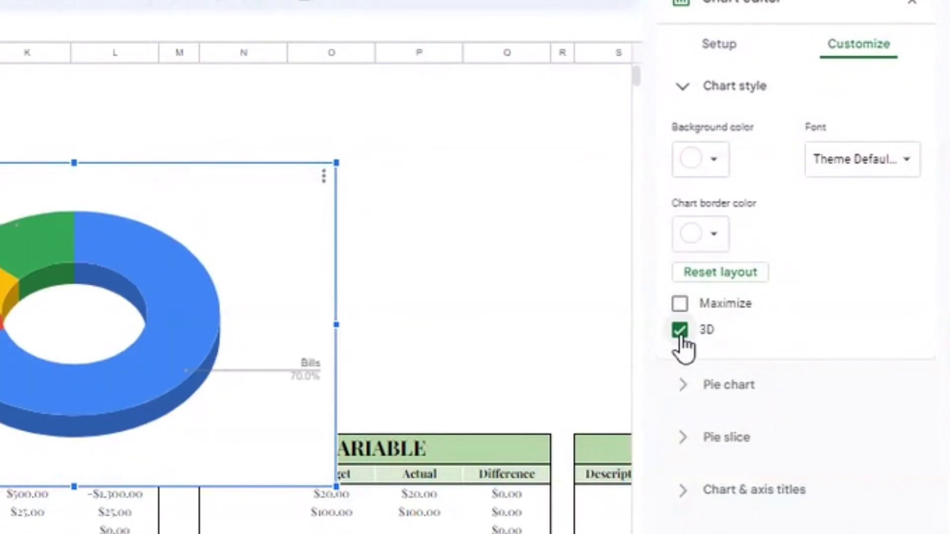
pyautogui.click(680, 330)
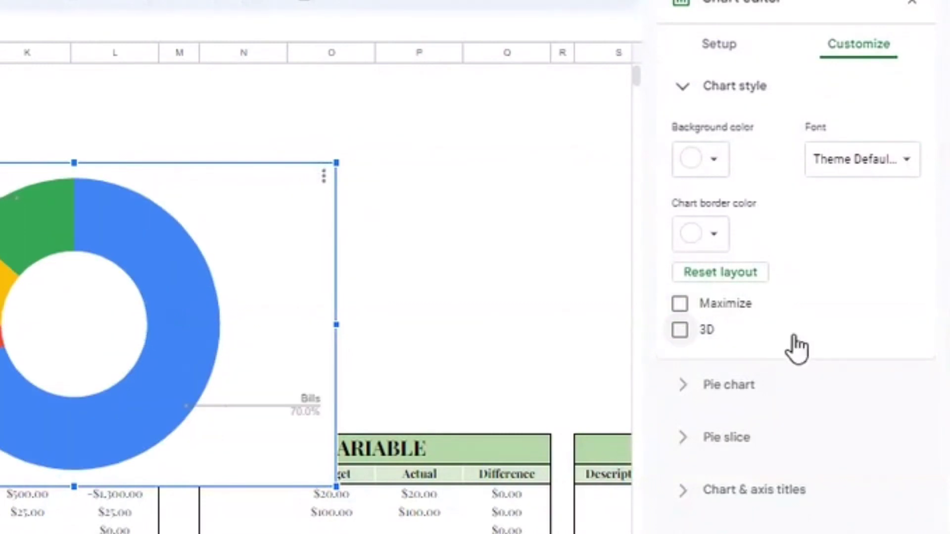
# - Try donut hole sizes of 25% and 75% on the chart and return it to 50%
pyautogui.click(712, 384)
pyautogui.click(778, 211)
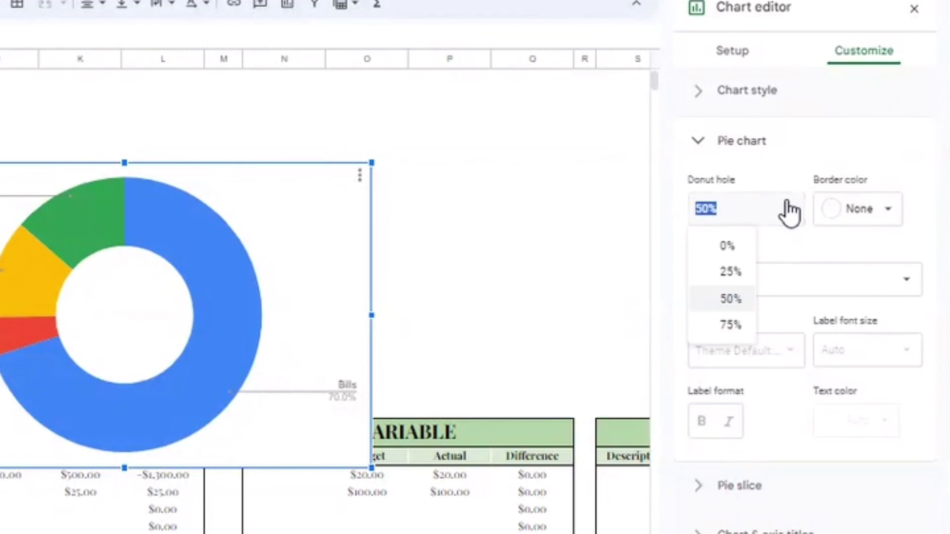
pyautogui.click(736, 278)
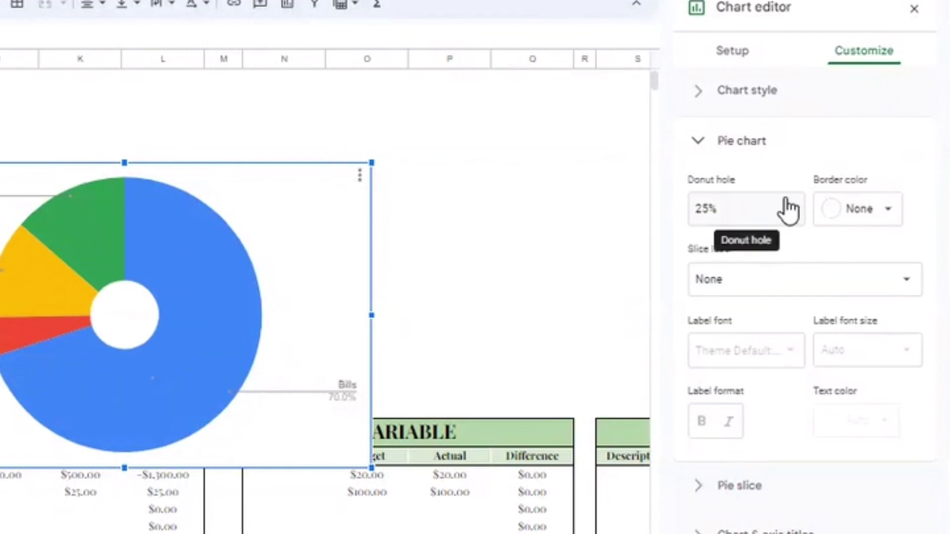
pyautogui.click(786, 211)
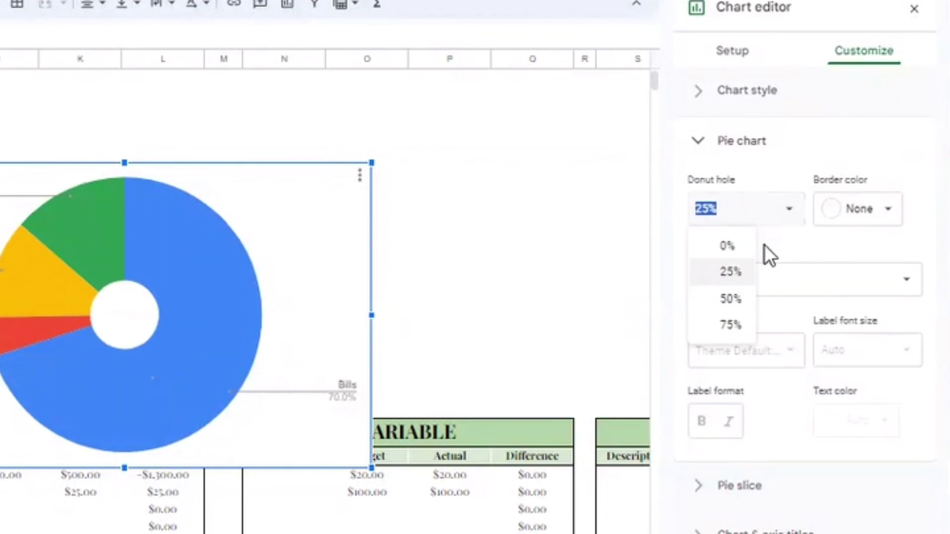
pyautogui.click(733, 320)
pyautogui.click(713, 208)
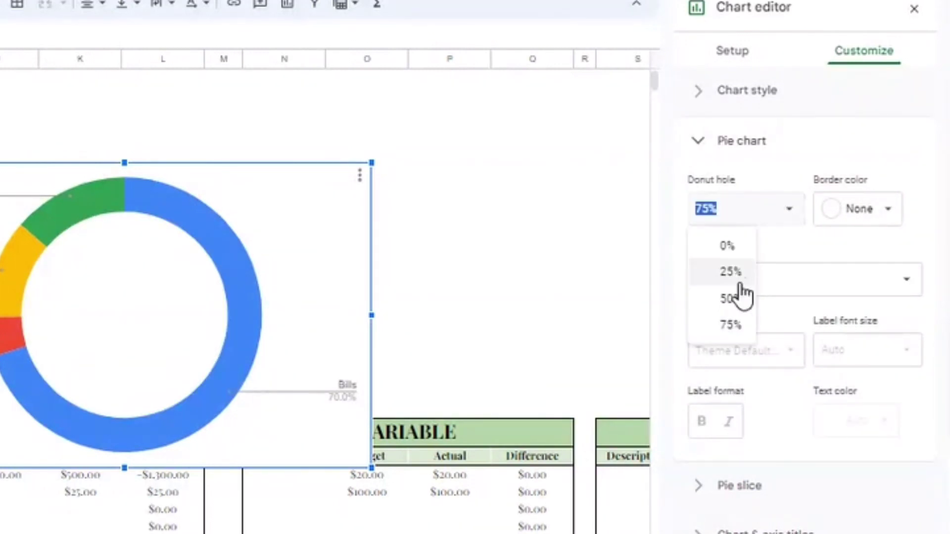
pyautogui.click(733, 298)
# - Try the Label, Value, and Value and Percentage slice labels on the chart and return the setting to None
pyautogui.click(771, 285)
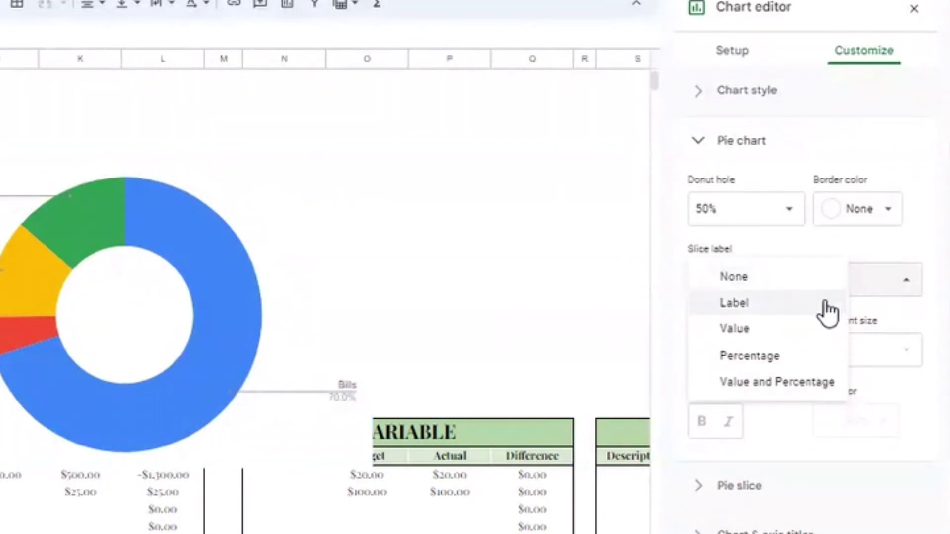
pyautogui.click(820, 302)
pyautogui.click(813, 287)
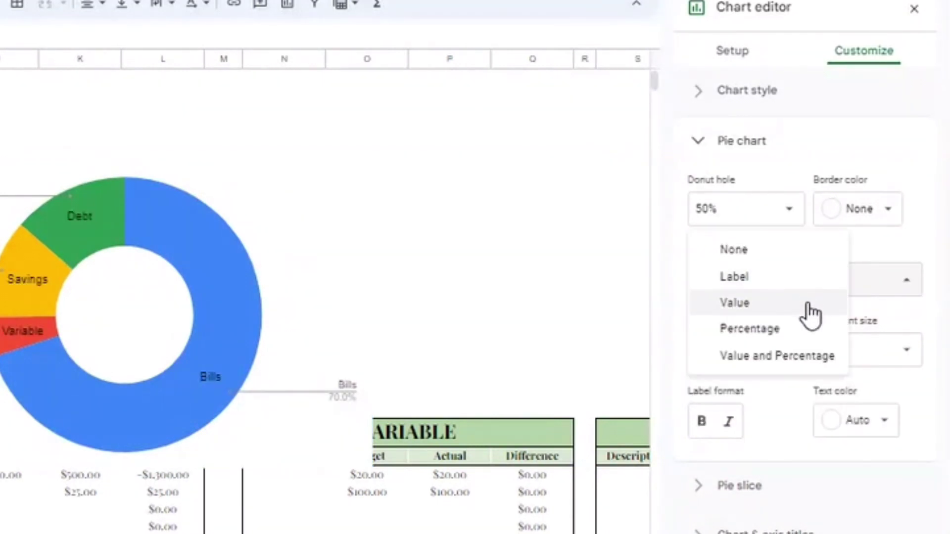
pyautogui.click(748, 303)
pyautogui.click(802, 292)
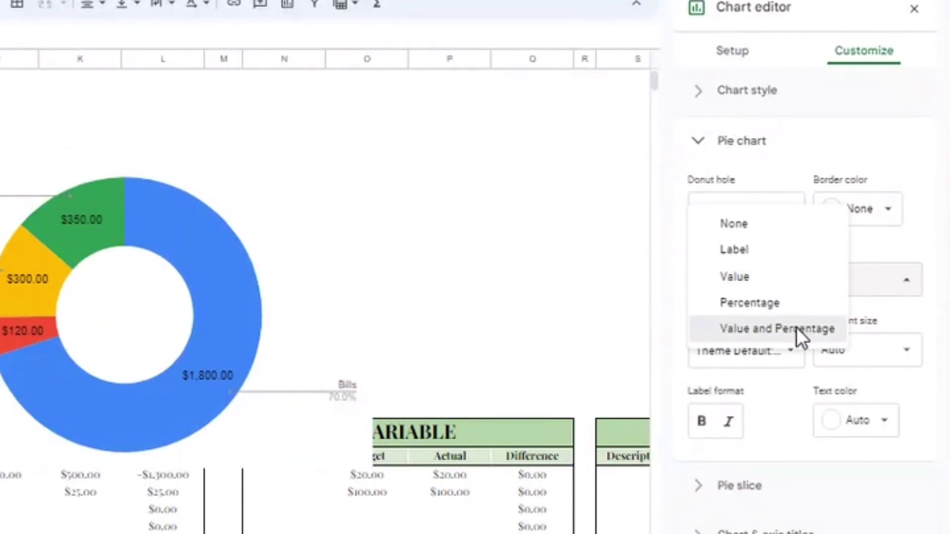
pyautogui.click(738, 328)
pyautogui.click(742, 281)
pyautogui.click(750, 180)
# - Color the Bills slice of the doughnut chart pale green
pyautogui.click(739, 485)
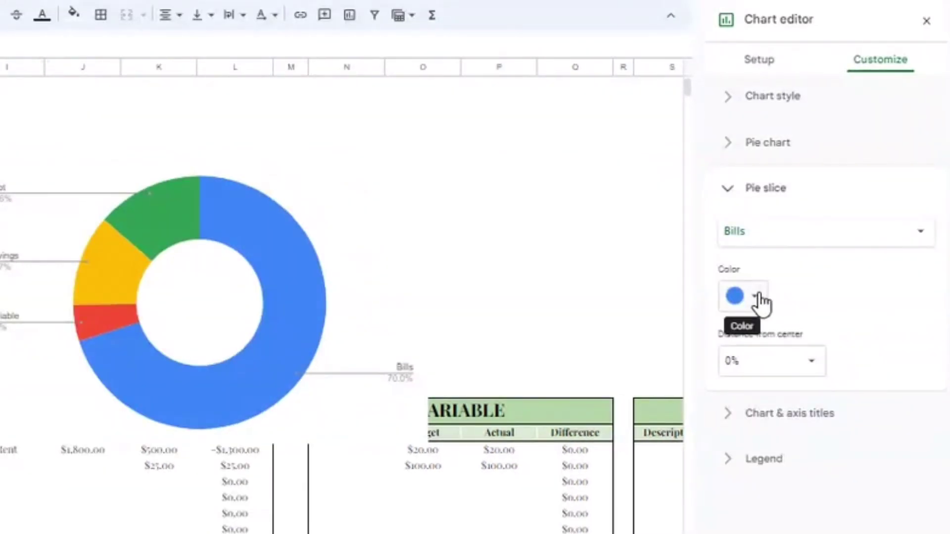
pyautogui.click(760, 302)
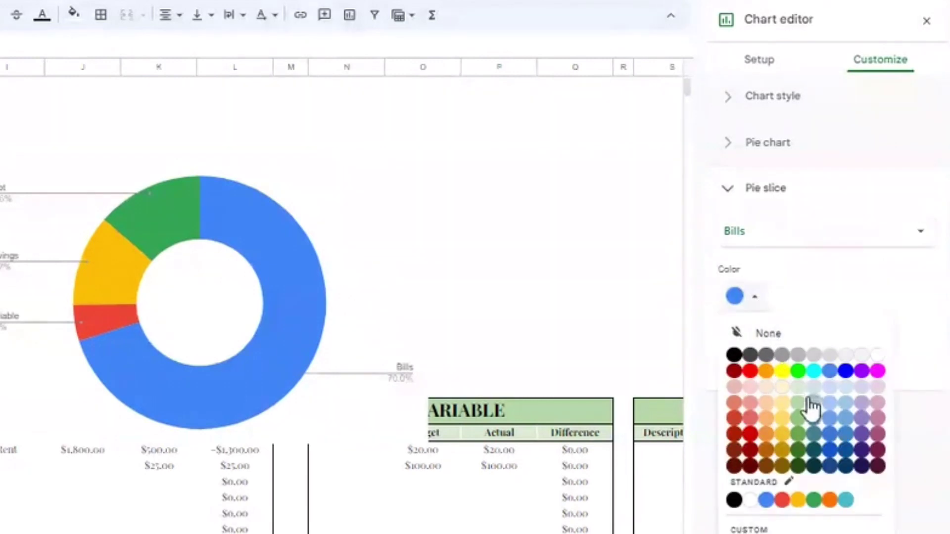
pyautogui.click(798, 387)
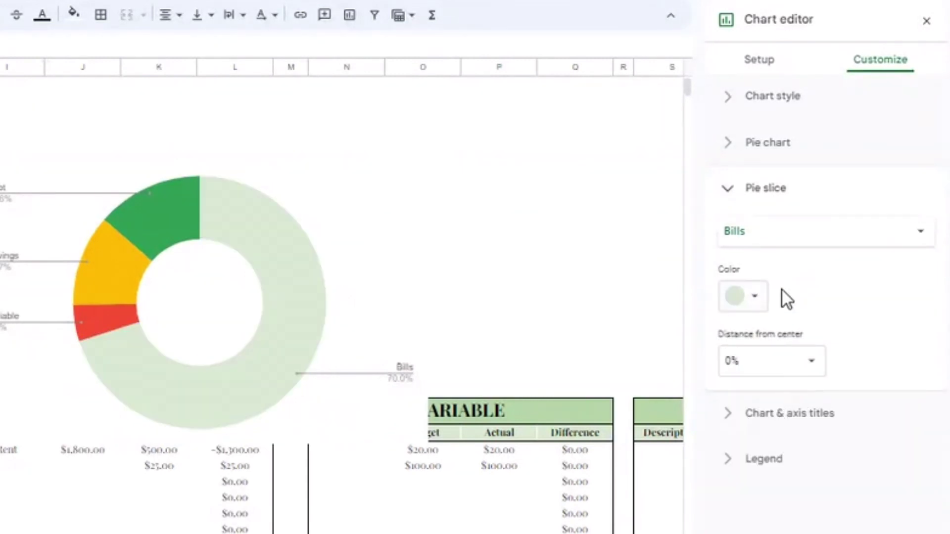
# - Color the Variable slice of the doughnut chart light green, one shade darker than the Bills slice
pyautogui.click(796, 231)
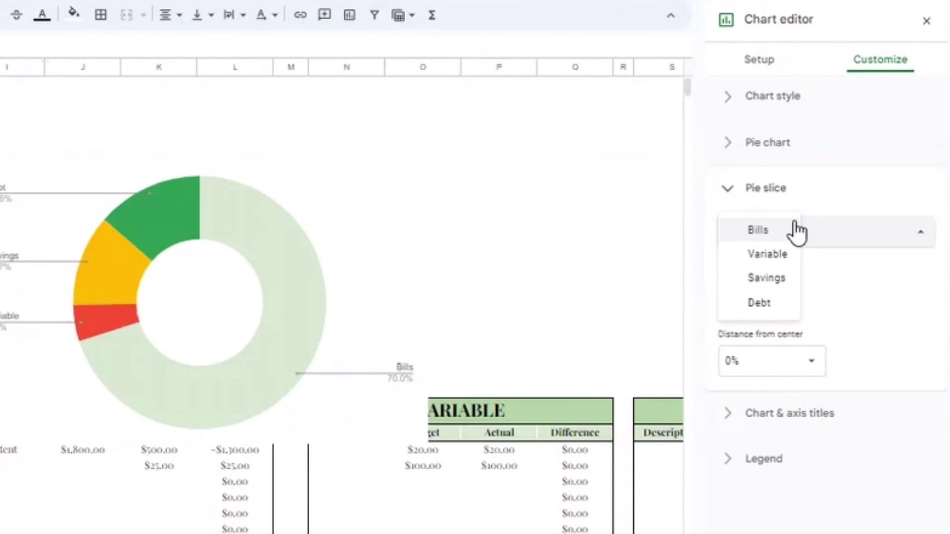
pyautogui.click(861, 267)
pyautogui.click(835, 255)
pyautogui.click(784, 253)
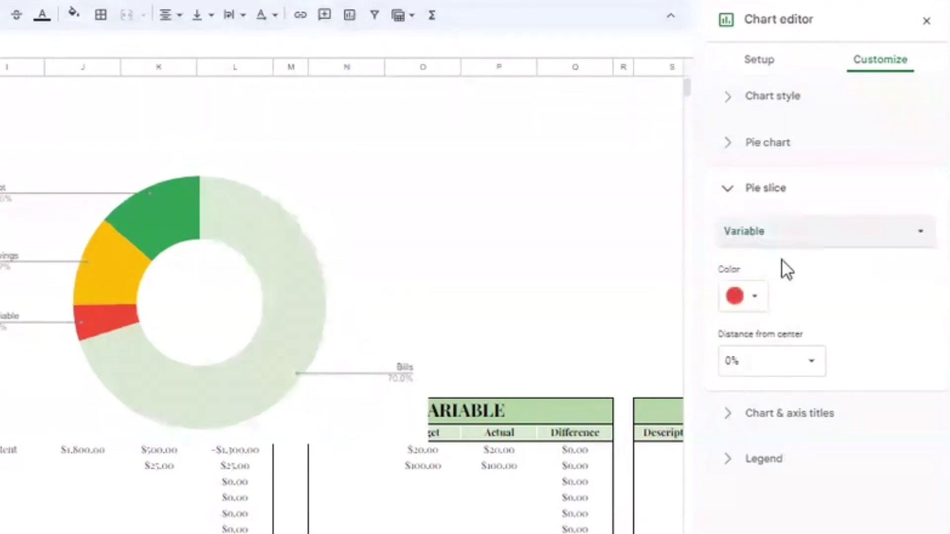
pyautogui.click(754, 296)
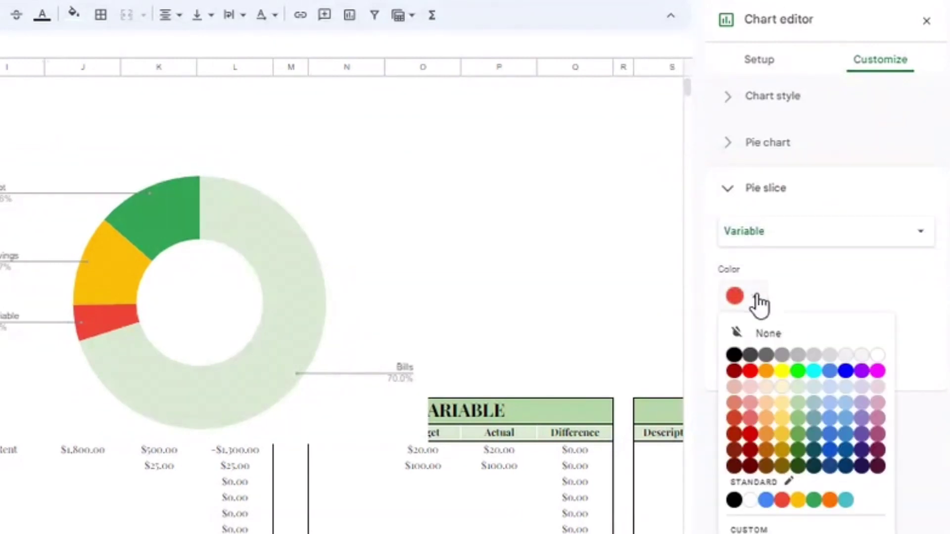
pyautogui.click(797, 409)
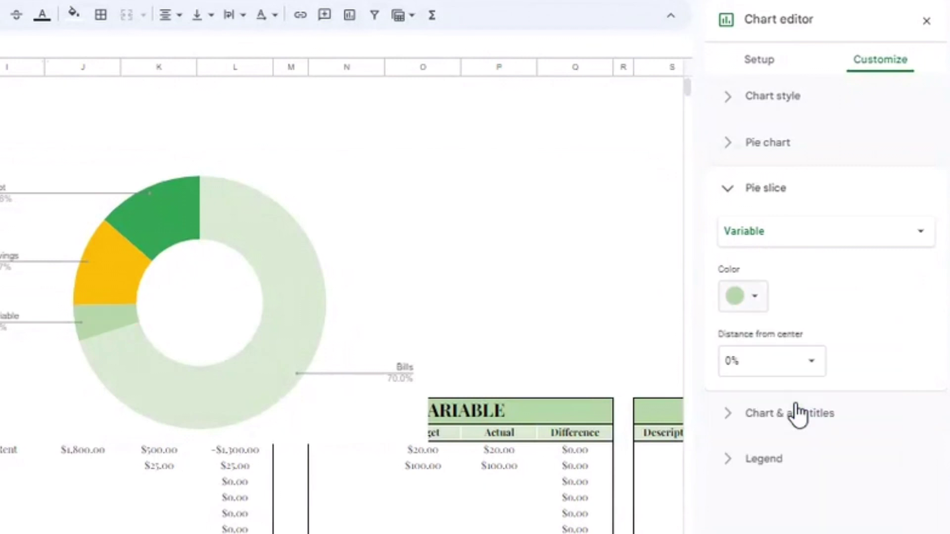
# - Color the Savings slice of the doughnut chart medium green and the Debt slice a darker green
pyautogui.click(797, 242)
pyautogui.click(773, 255)
pyautogui.click(753, 297)
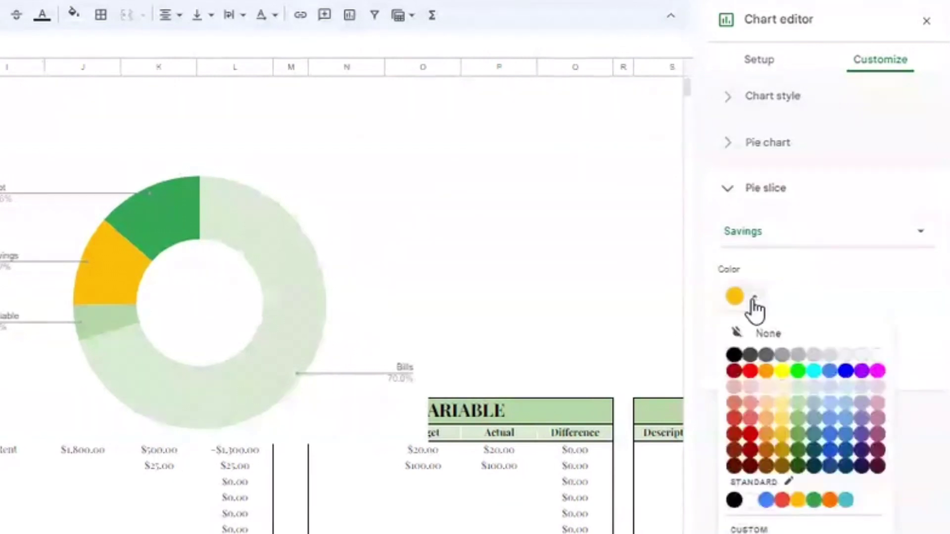
pyautogui.click(797, 418)
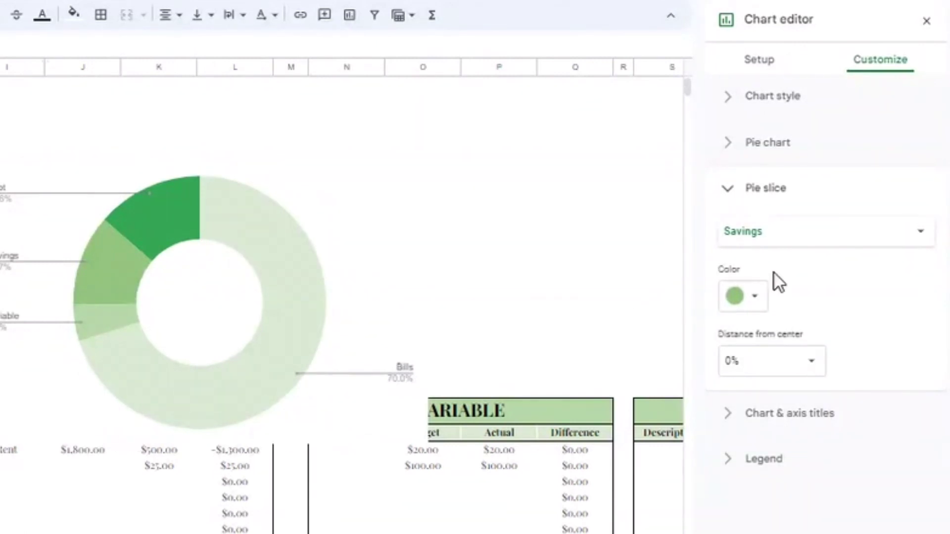
# - Give the doughnut chart the title "Budgeted Expenses"
pyautogui.click(731, 414)
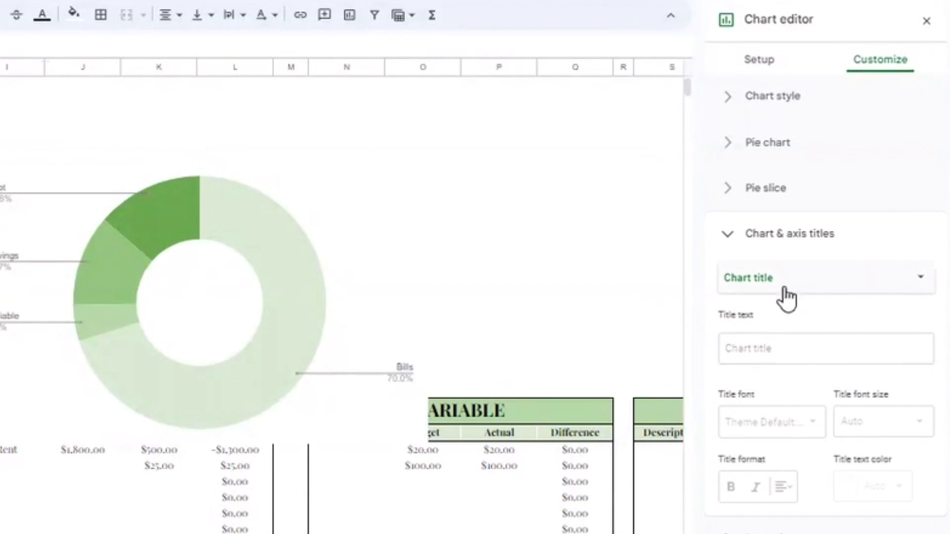
pyautogui.click(783, 356)
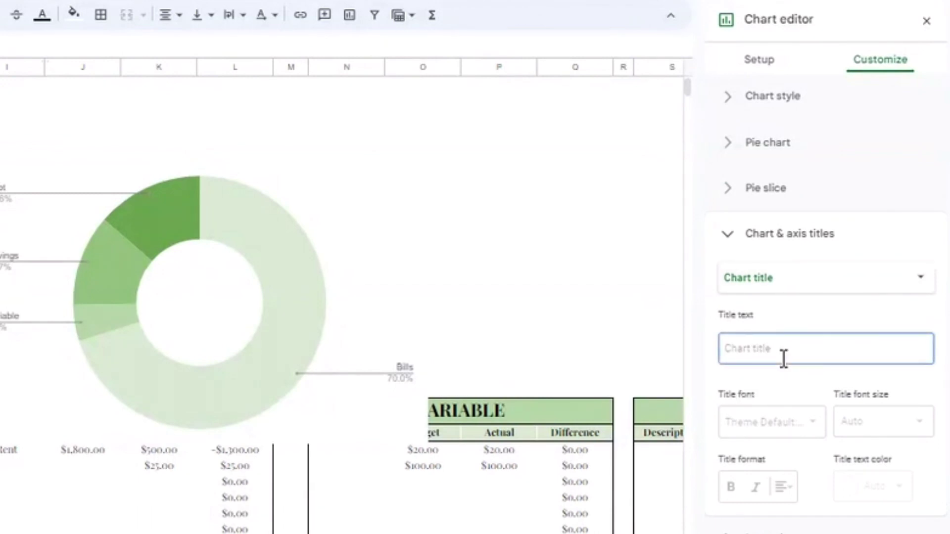
pyautogui.write('Budgeted')
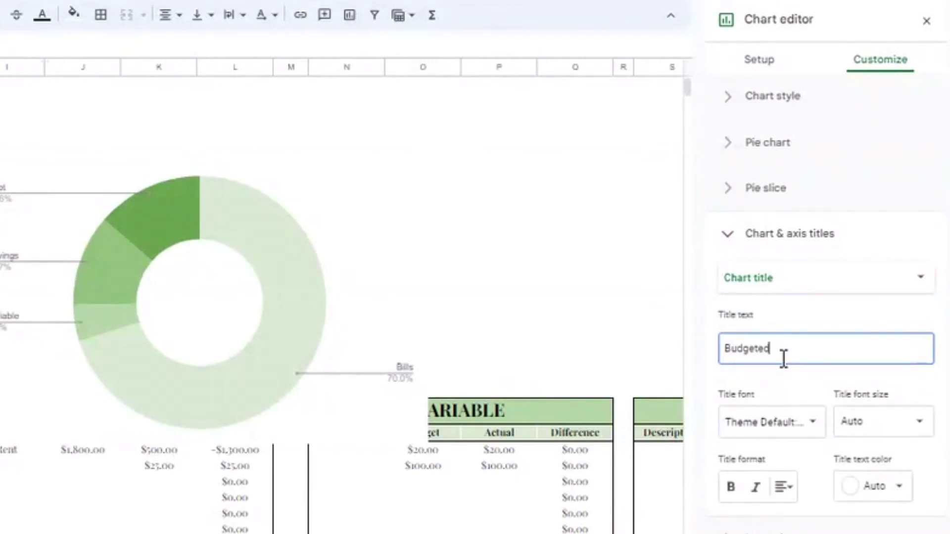
pyautogui.write(' Expenses')
# - Format the chart title as bold, centered, non-italic text in the Garamond font
pyautogui.click(730, 487)
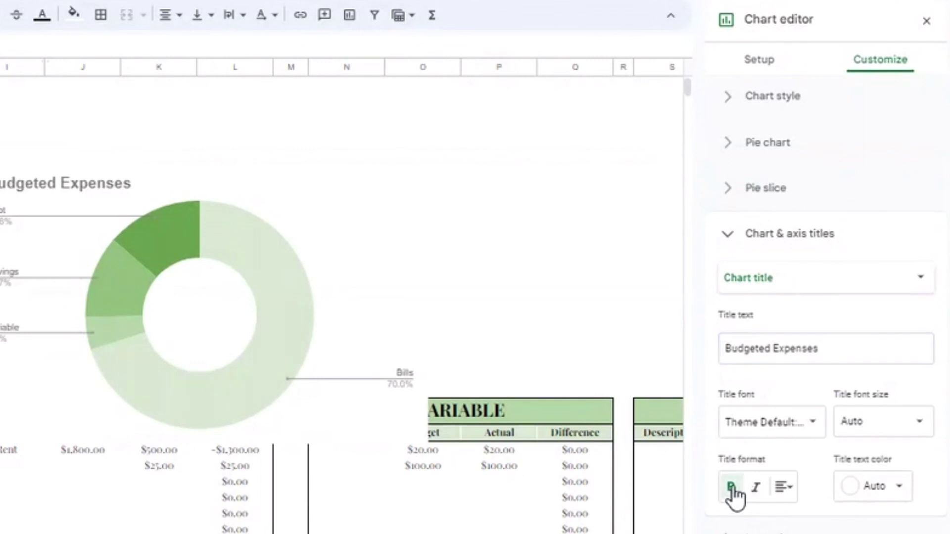
pyautogui.click(757, 487)
pyautogui.click(757, 487)
pyautogui.click(739, 486)
pyautogui.click(738, 486)
pyautogui.click(793, 425)
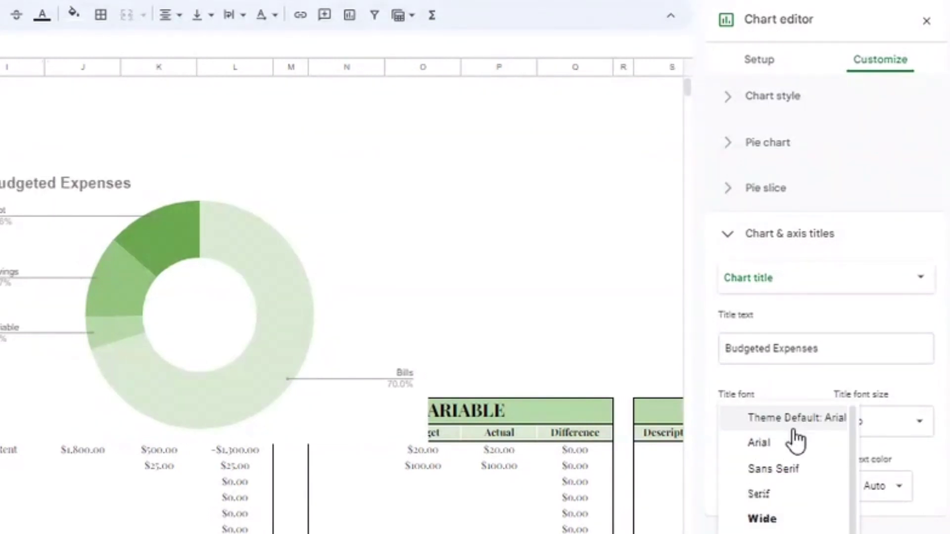
pyautogui.scroll(-2, 806, 494)
pyautogui.click(806, 517)
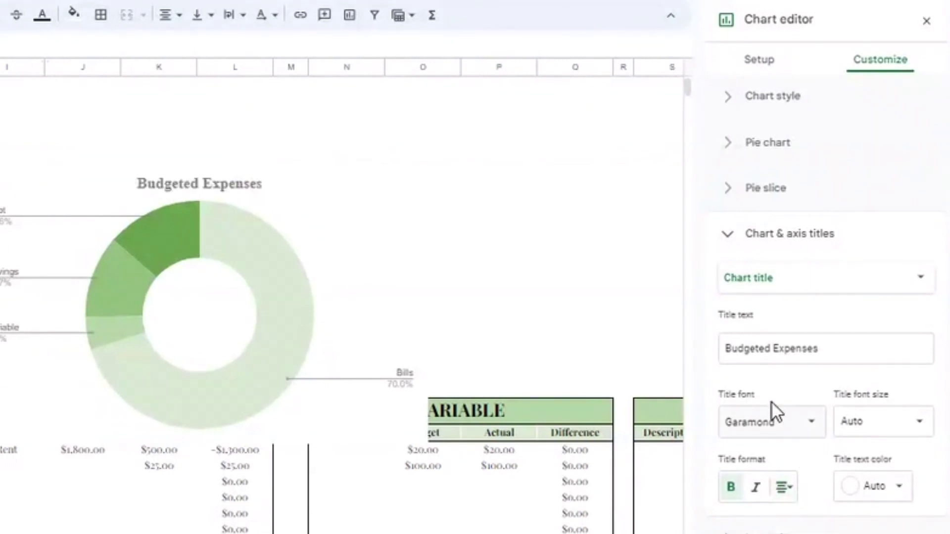
# - Format the chart's legend text as black, bold Serif, keep its position on Auto, and close the chart editor
pyautogui.click(776, 531)
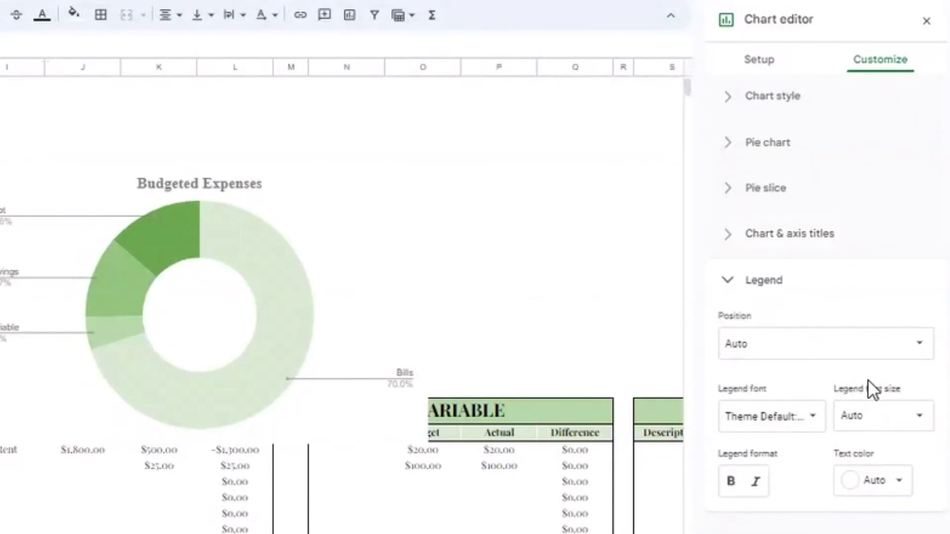
pyautogui.click(848, 345)
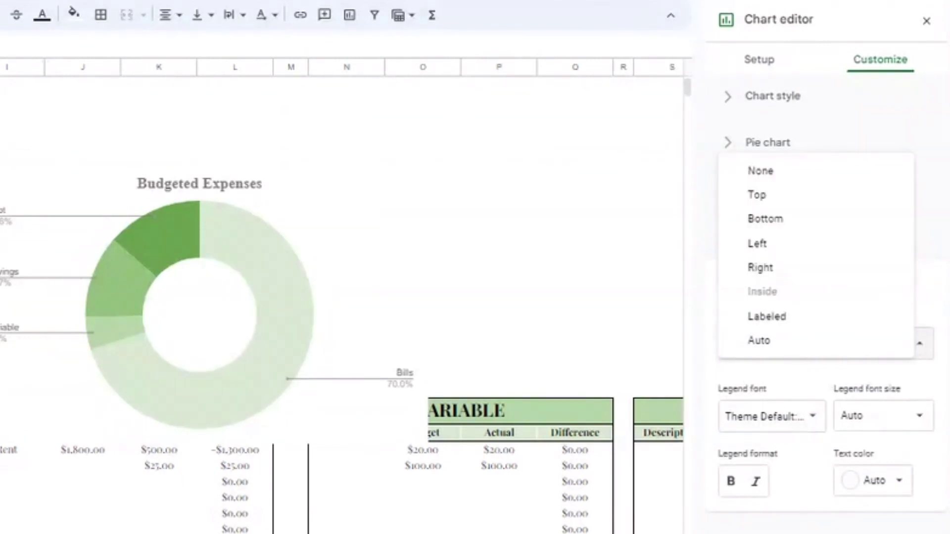
pyautogui.click(872, 480)
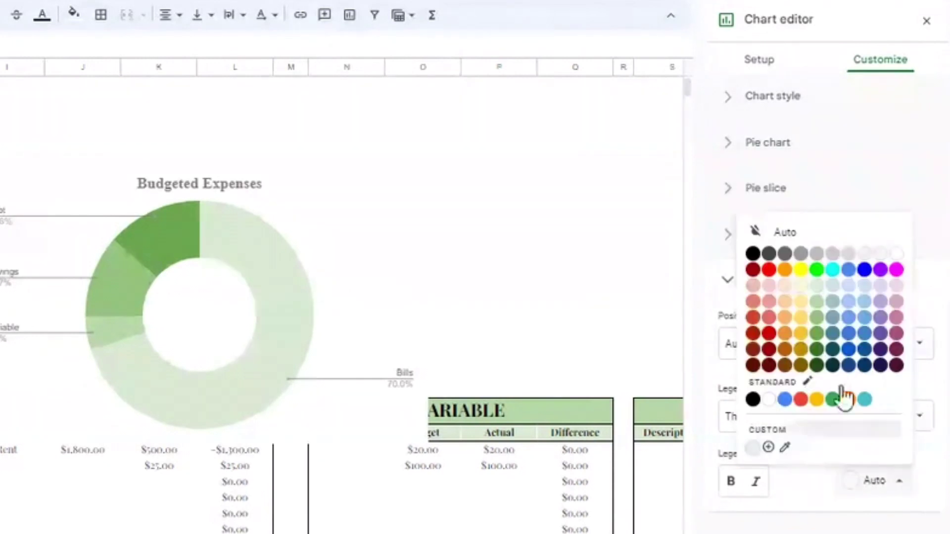
pyautogui.click(752, 248)
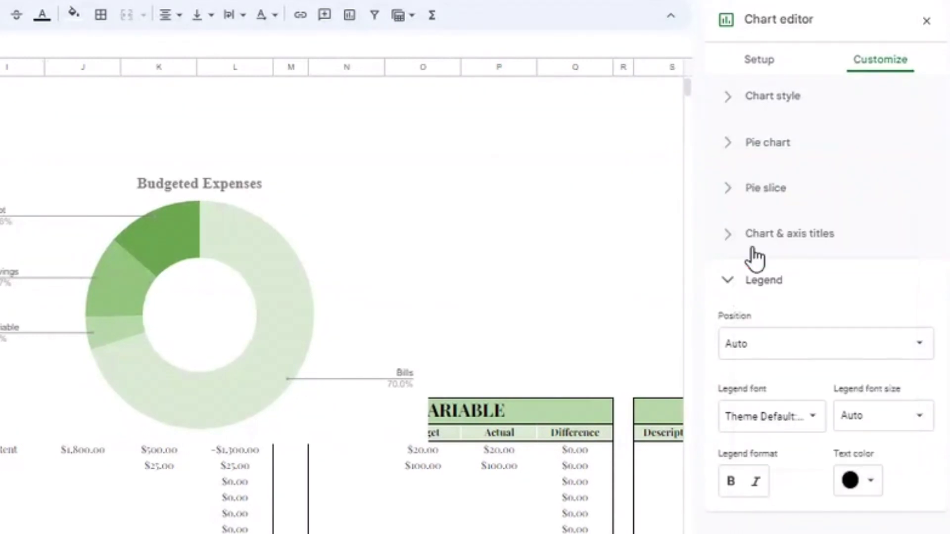
pyautogui.click(783, 423)
pyautogui.click(797, 495)
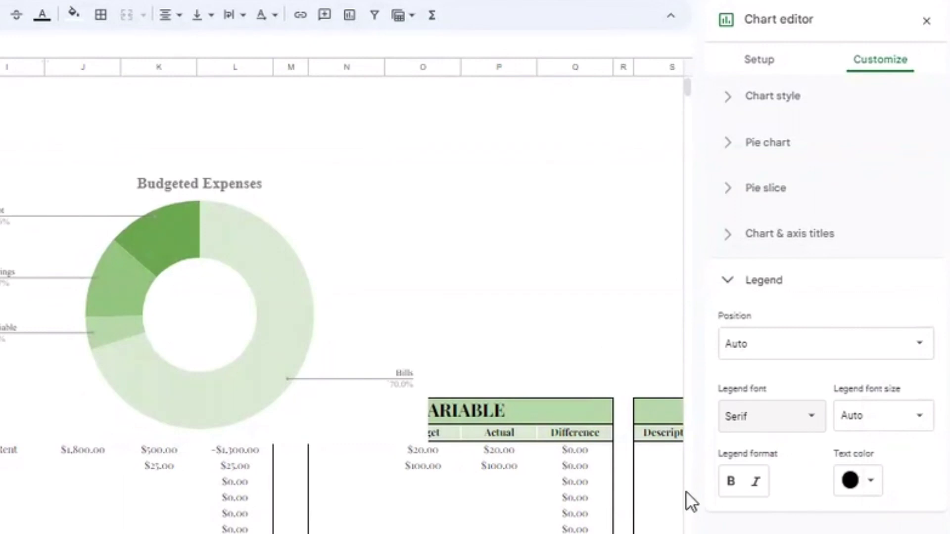
pyautogui.click(732, 488)
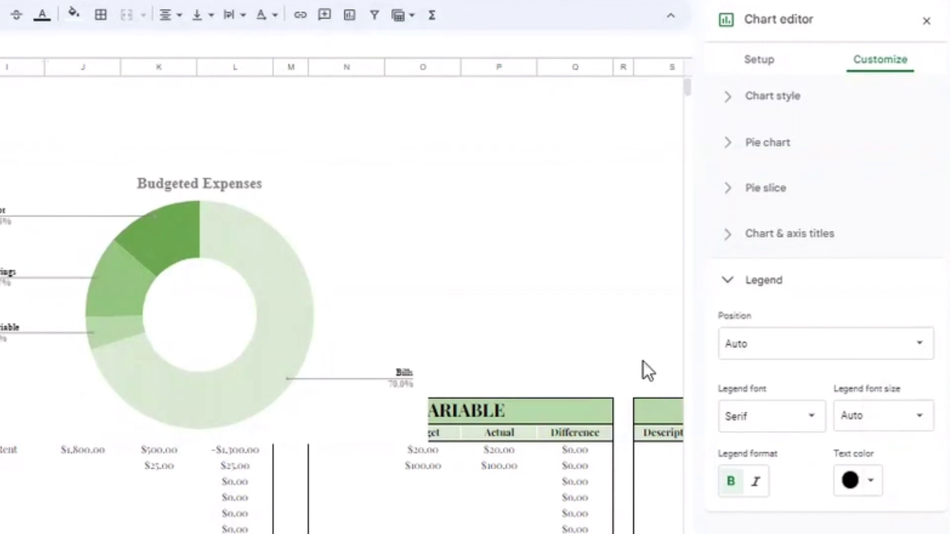
pyautogui.click(526, 166)
pyautogui.click(570, 245)
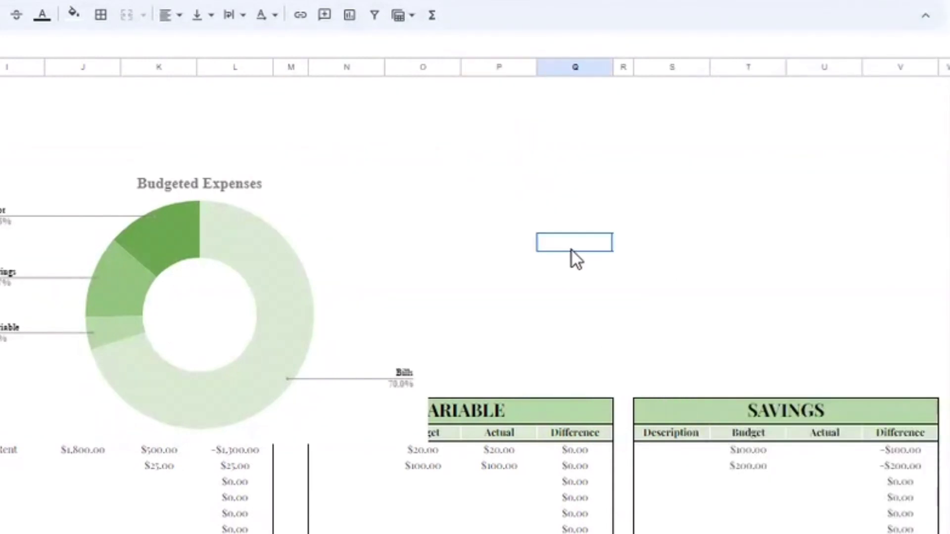
# - Move the doughnut chart above the VARIABLE table and resize it to match the table's width
pyautogui.click(201, 307)
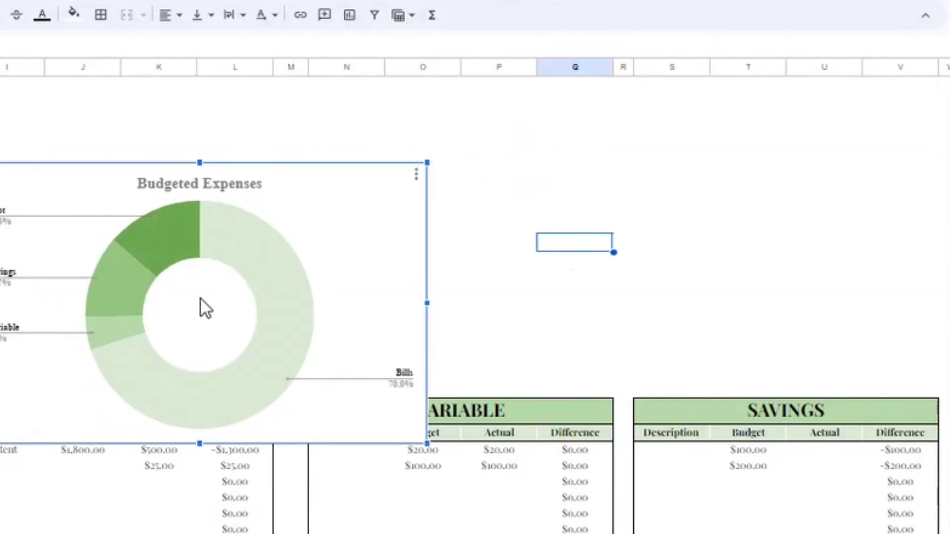
pyautogui.moveTo(201, 308); pyautogui.dragTo(529, 243)
pyautogui.moveTo(606, 244)
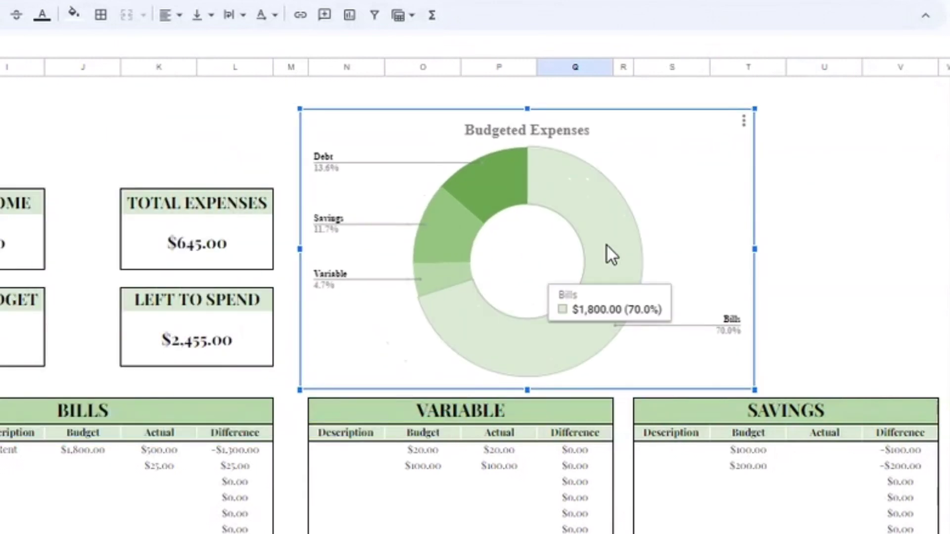
pyautogui.hscroll(10, 615, 244)
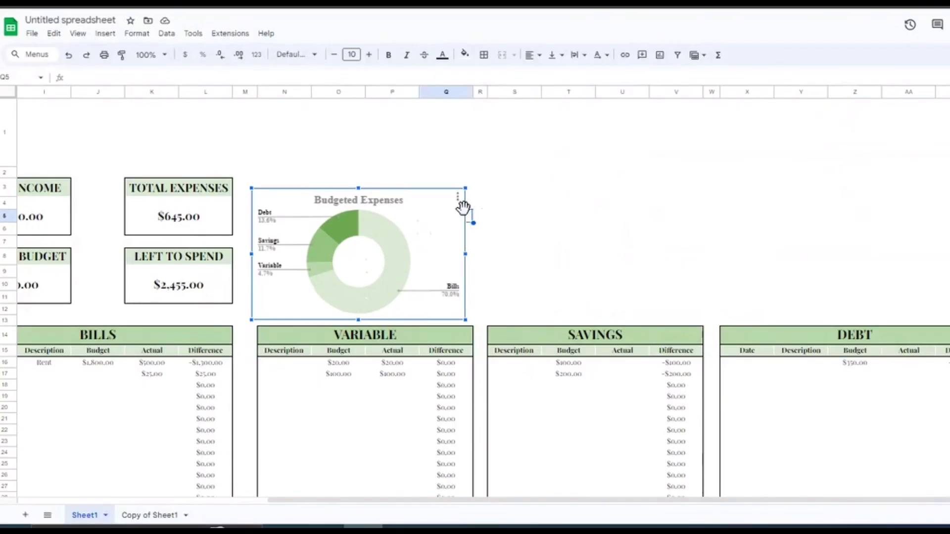
pyautogui.moveTo(463, 208); pyautogui.dragTo(479, 206)
pyautogui.click(559, 222)
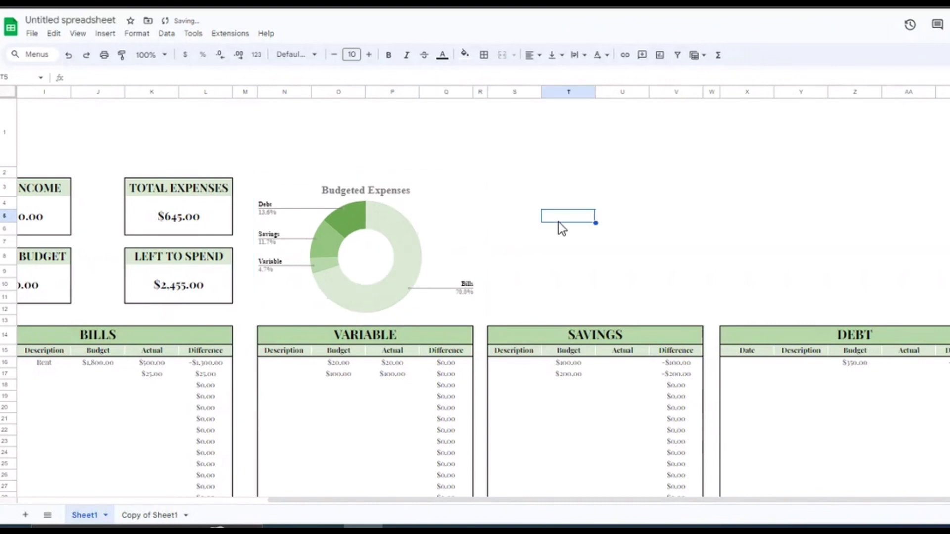
pyautogui.hscroll(-5, 559, 221)
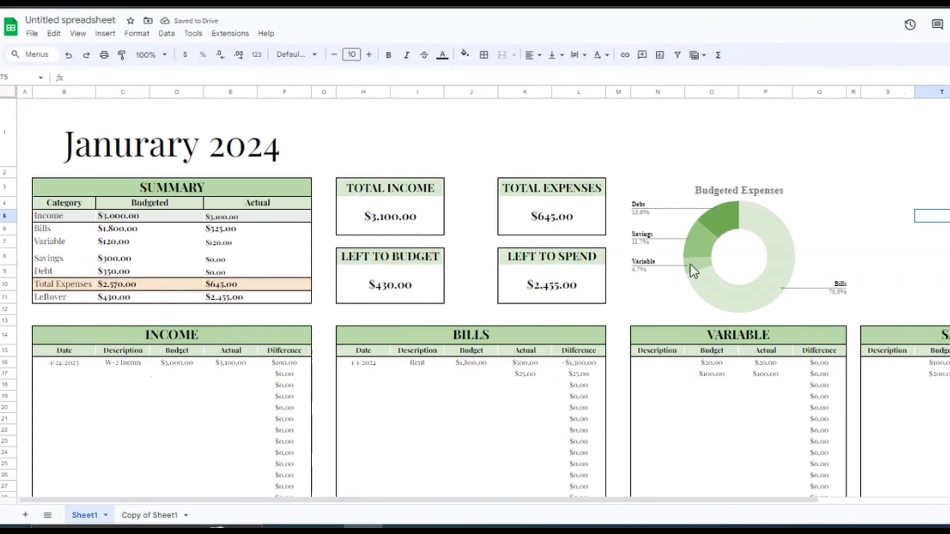
pyautogui.scroll(-1, 690, 265)
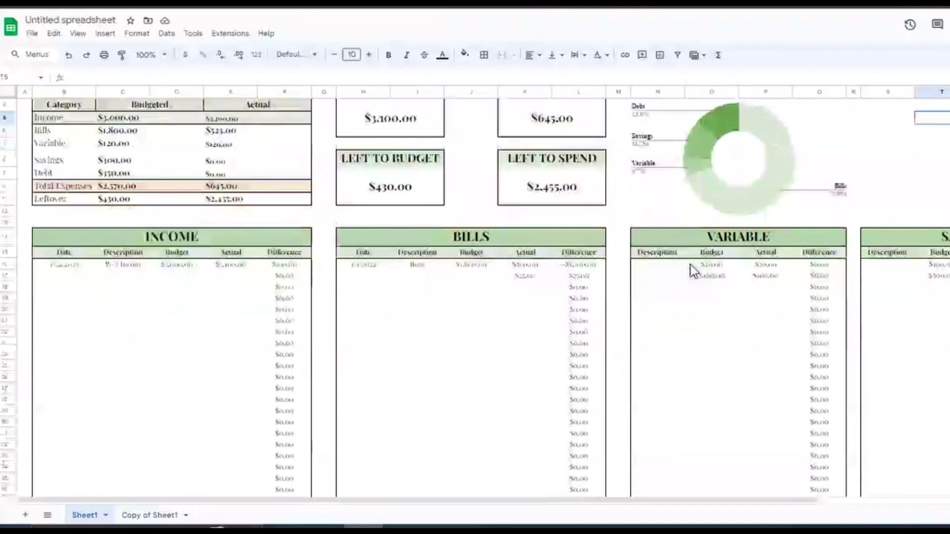
pyautogui.scroll(1, 690, 265)
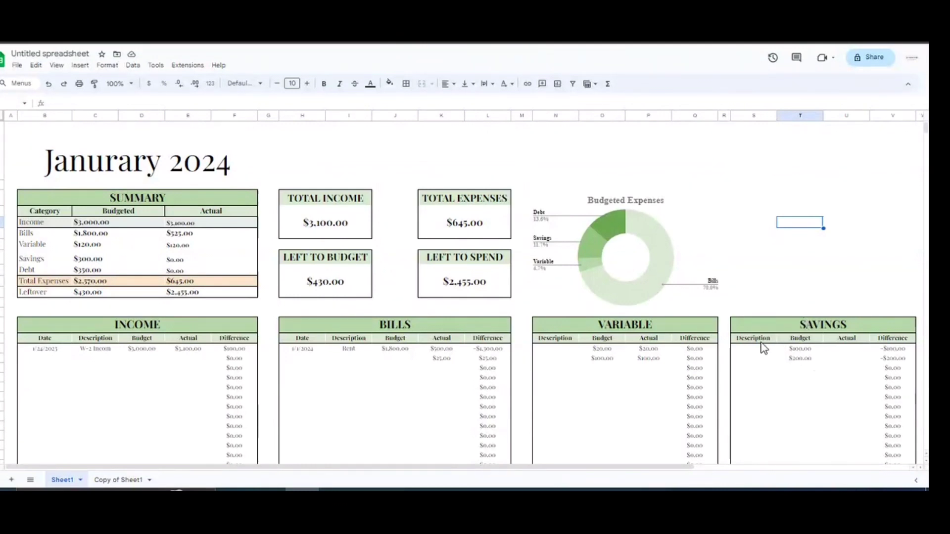
pyautogui.moveTo(755, 348); pyautogui.dragTo(836, 453)
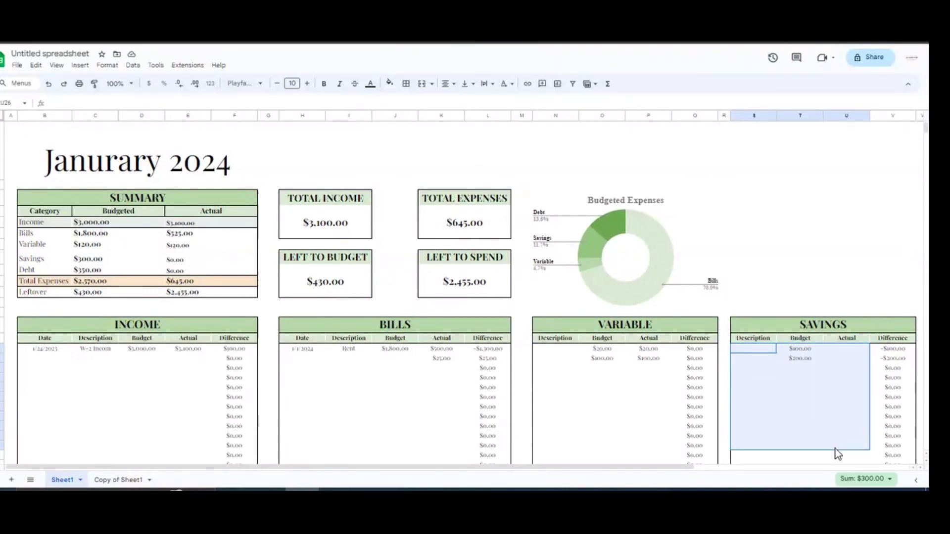
pyautogui.click(765, 200)
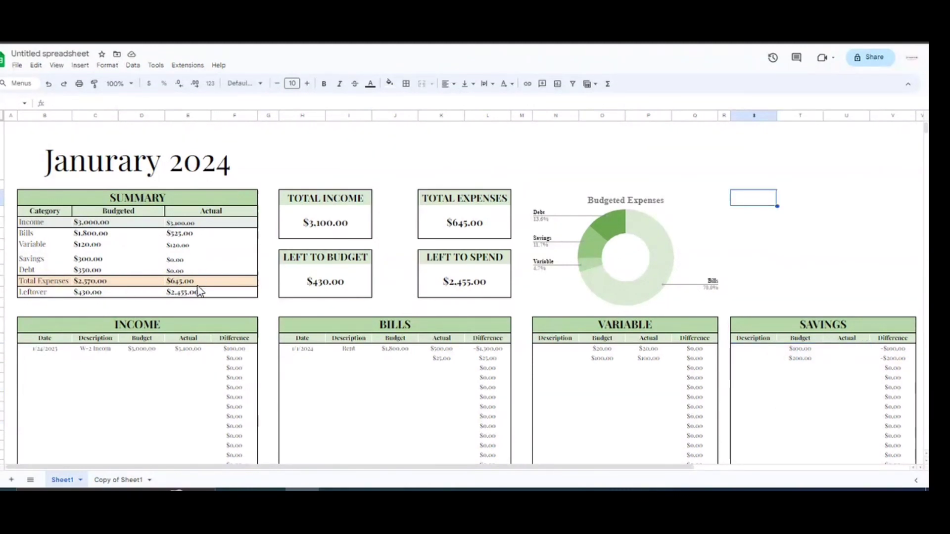
# - Copy the Budgeted Expenses chart and place the duplicate above the SAVINGS table, level with the original chart
pyautogui.click(632, 234)
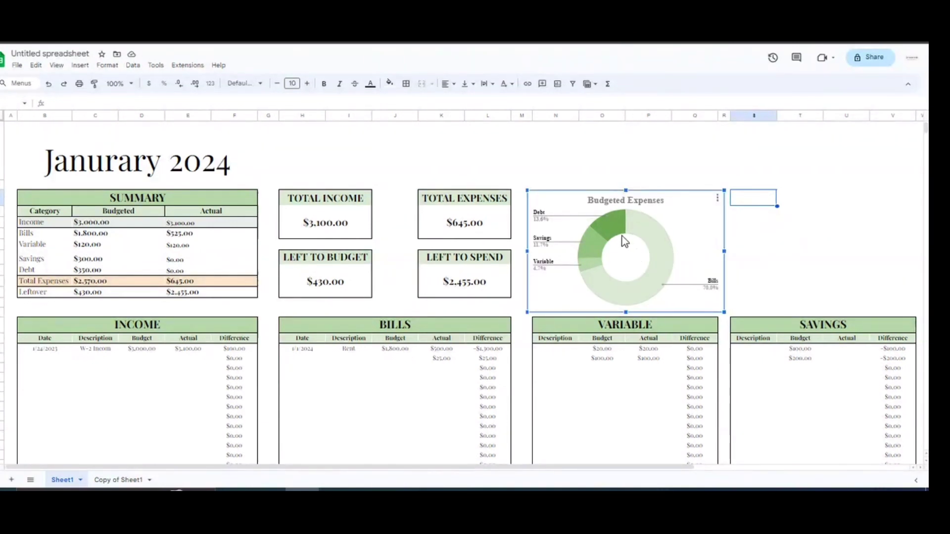
pyautogui.click(717, 198)
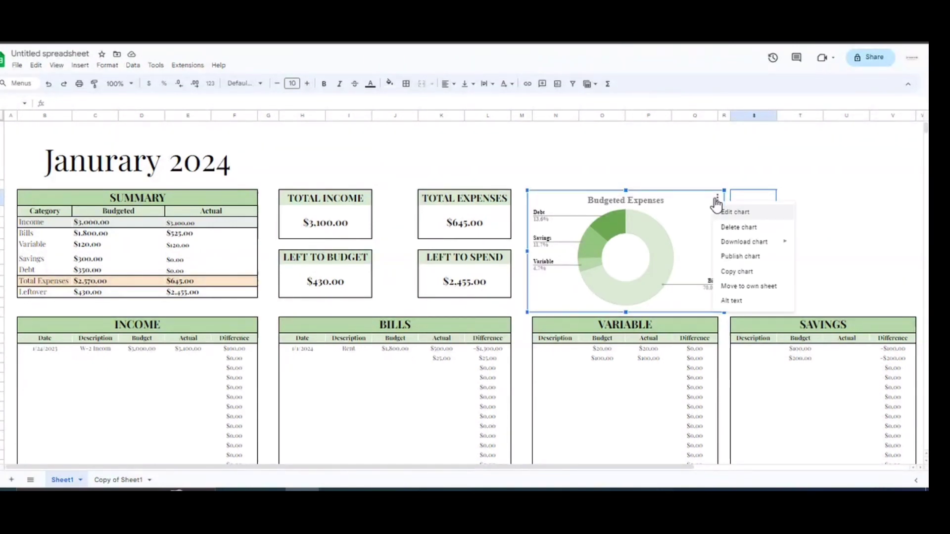
pyautogui.click(741, 271)
pyautogui.click(799, 212)
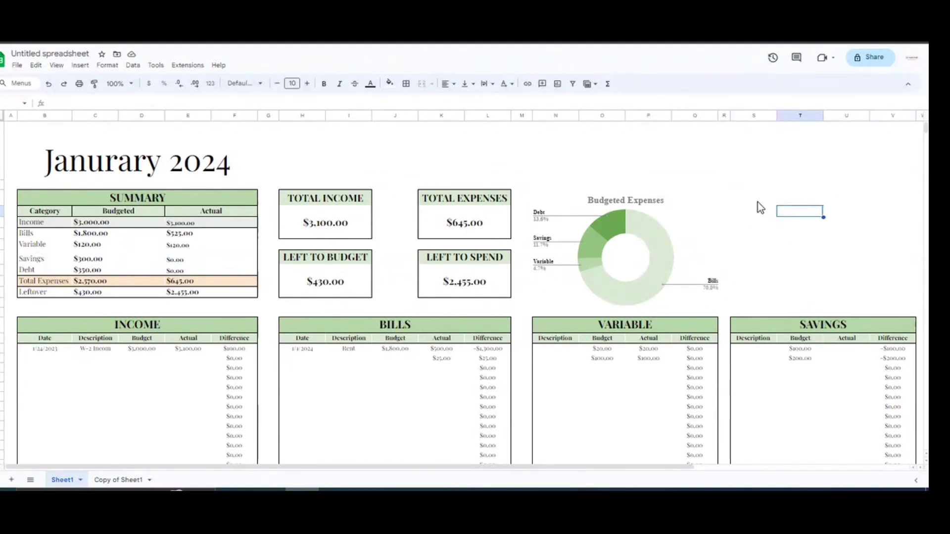
pyautogui.click(747, 201)
pyautogui.hotkey('ctrl', 'v')
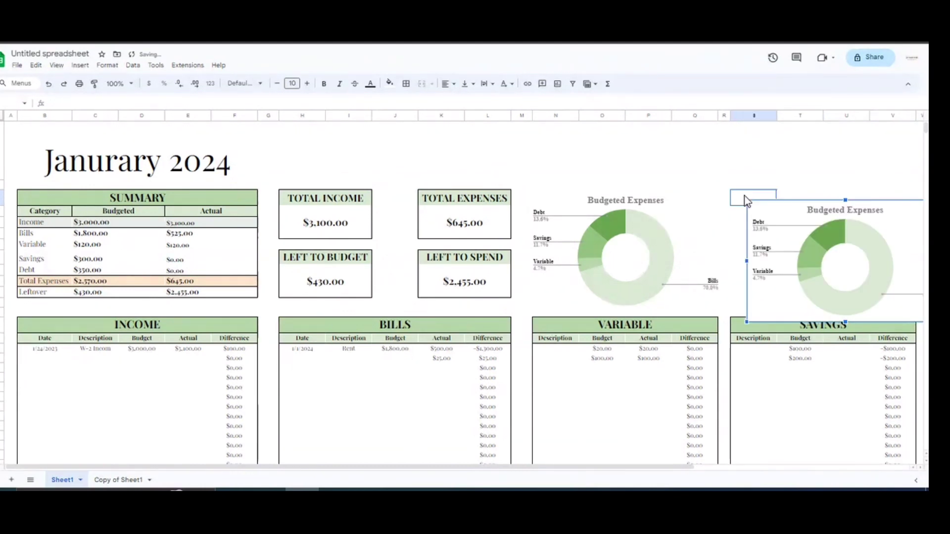
pyautogui.moveTo(811, 250); pyautogui.dragTo(795, 236)
# - Change the duplicate doughnut chart's value series to the actual amounts in E6:E9 and close the chart editor
pyautogui.doubleClick(795, 235)
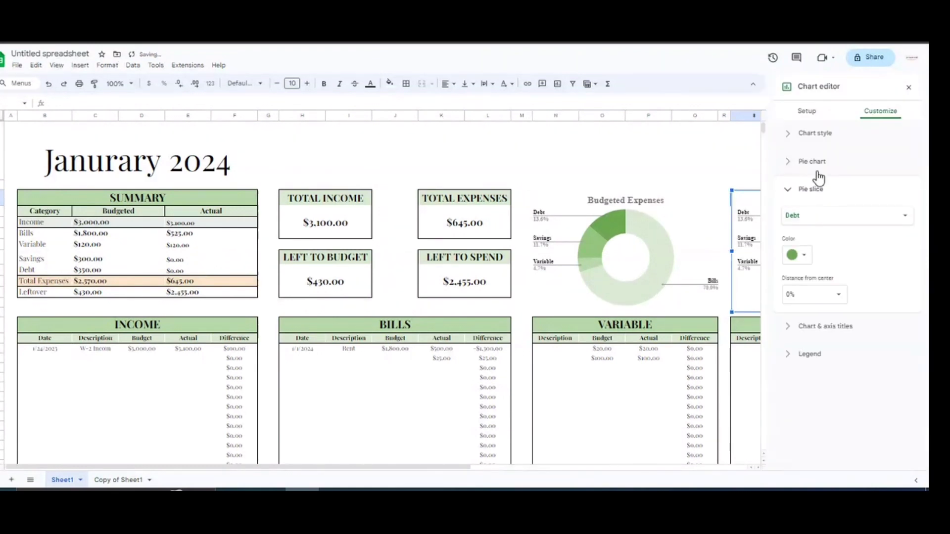
pyautogui.click(806, 112)
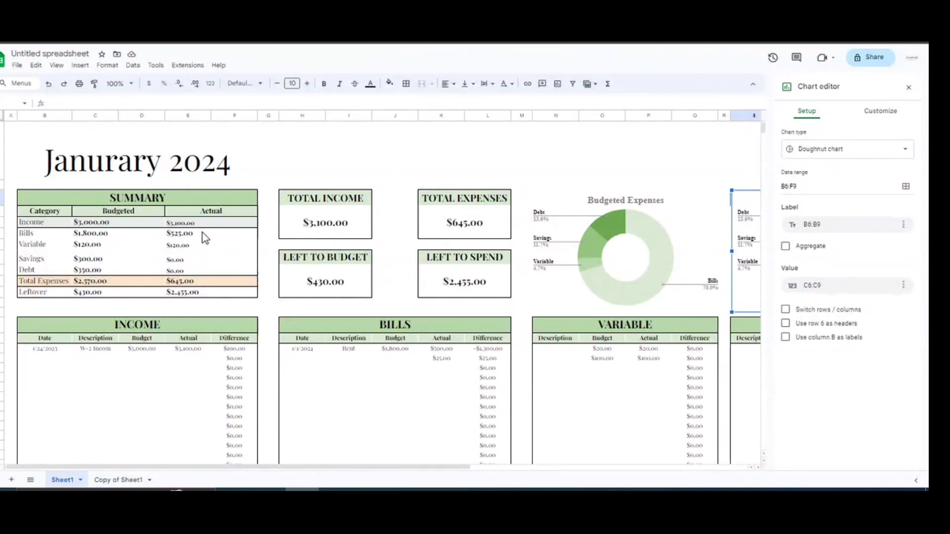
pyautogui.click(825, 286)
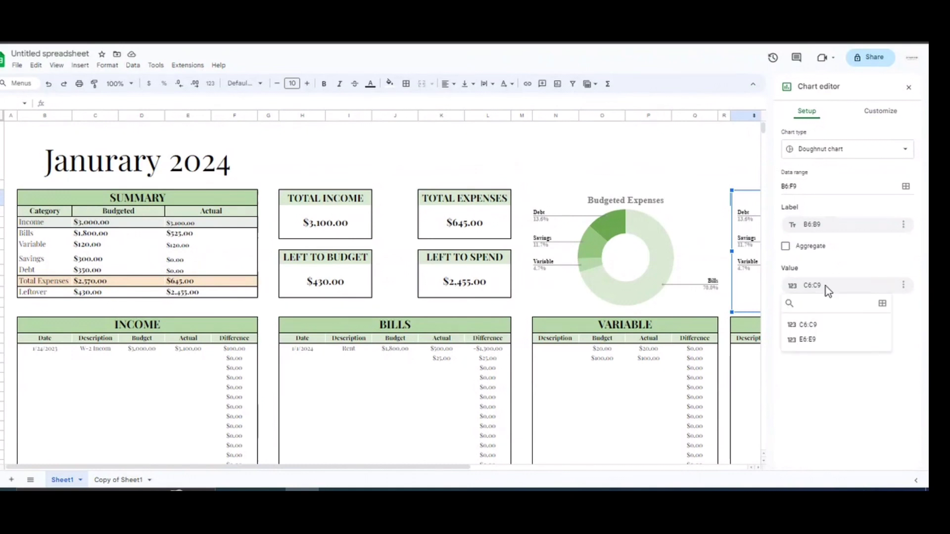
pyautogui.click(816, 340)
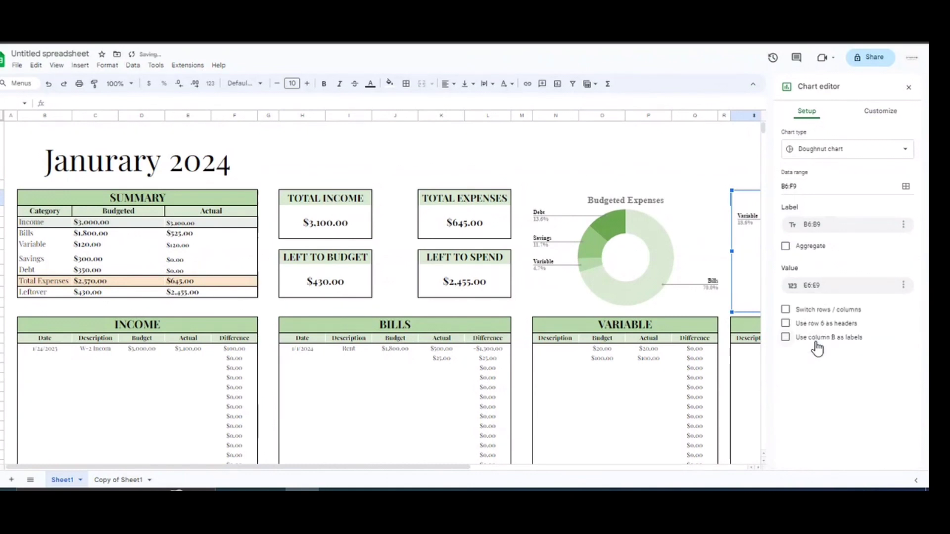
pyautogui.click(742, 157)
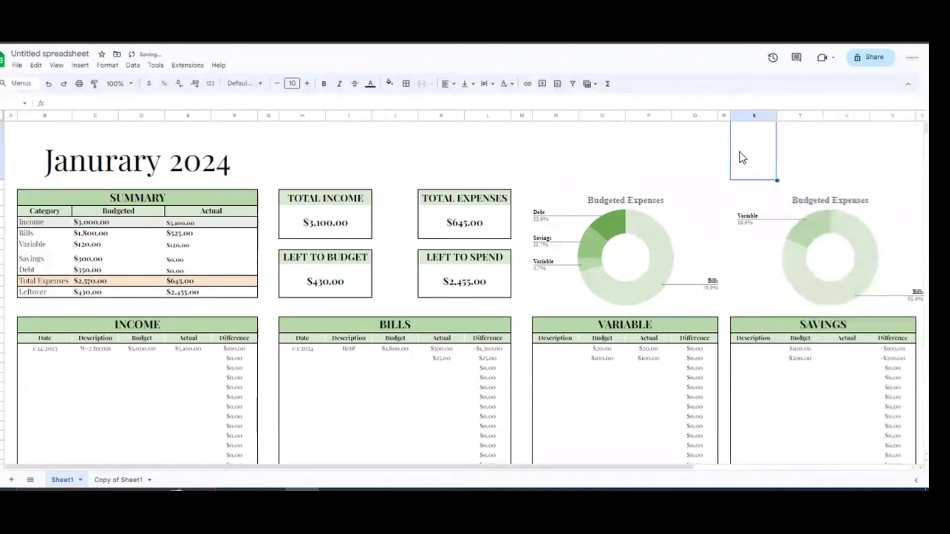
# - Shift the duplicate doughnut chart slightly so it is centered above the SAVINGS table
pyautogui.hscroll(6, 745, 257)
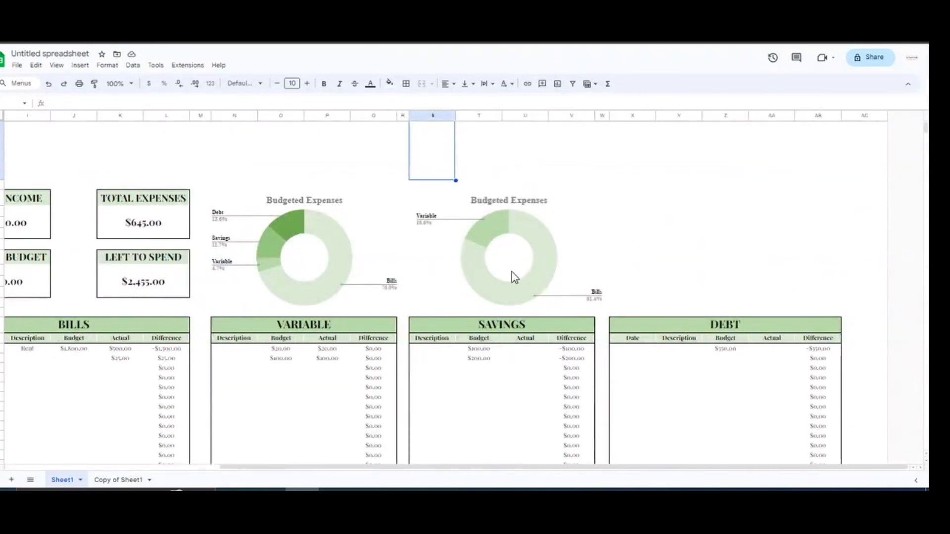
pyautogui.click(500, 265)
pyautogui.moveTo(501, 264); pyautogui.dragTo(495, 259)
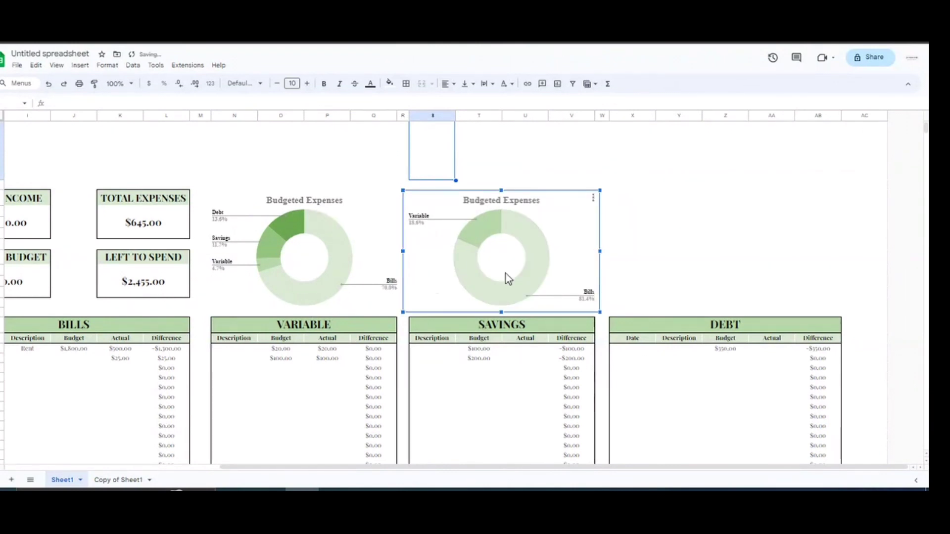
# - Enter actual amounts of 100 and 200 in the first two rows of the SAVINGS table
pyautogui.click(516, 350)
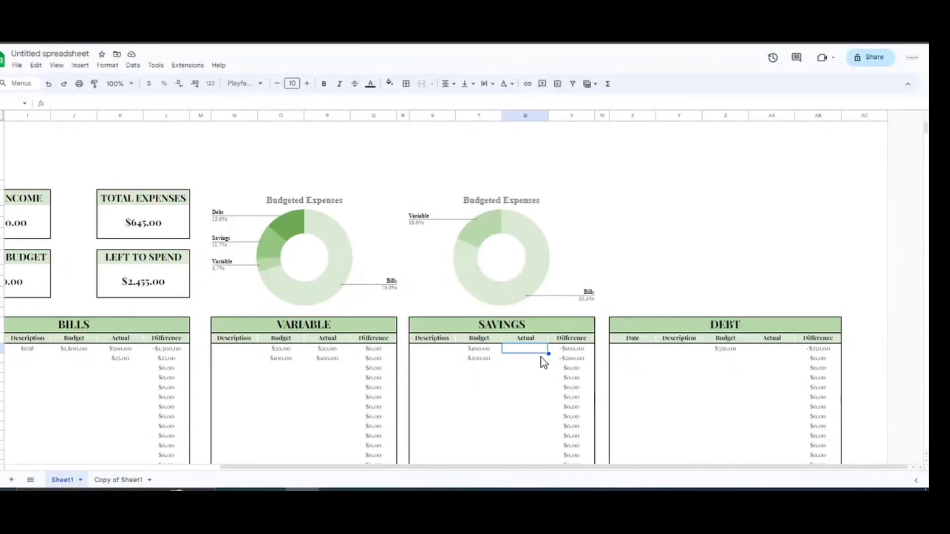
pyautogui.write('100')
pyautogui.press('Return')
pyautogui.write('200')
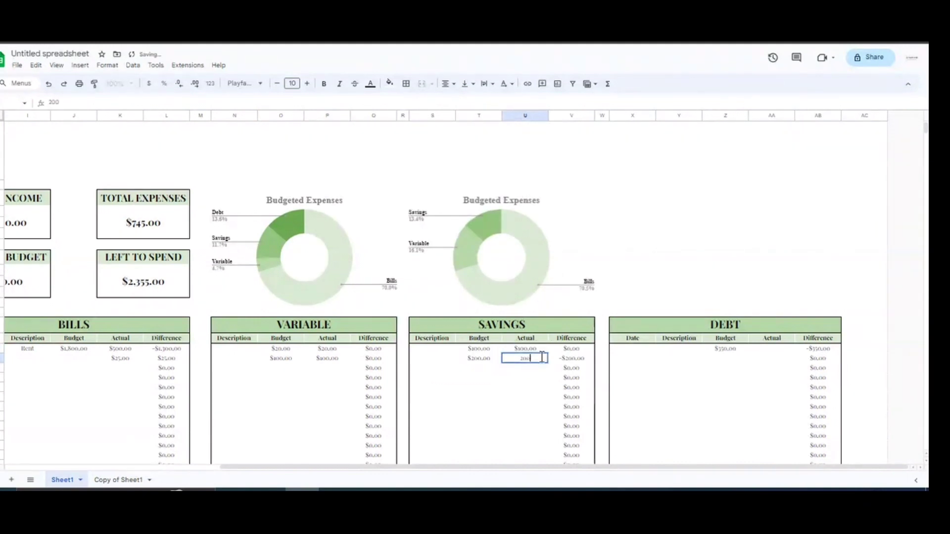
pyautogui.press('Return')
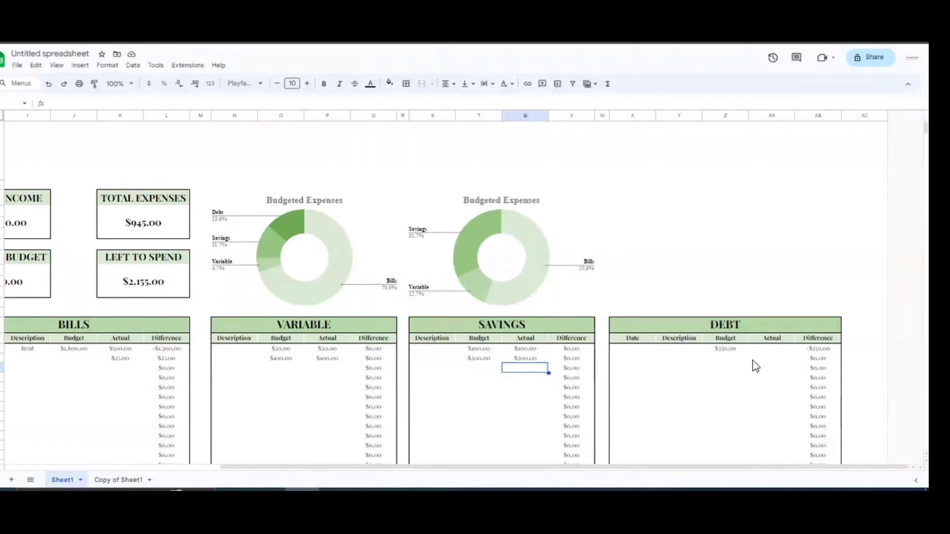
# - Enter an actual amount of 100 in the first row of the DEBT table
pyautogui.click(775, 350)
pyautogui.write('100')
pyautogui.press('Return')
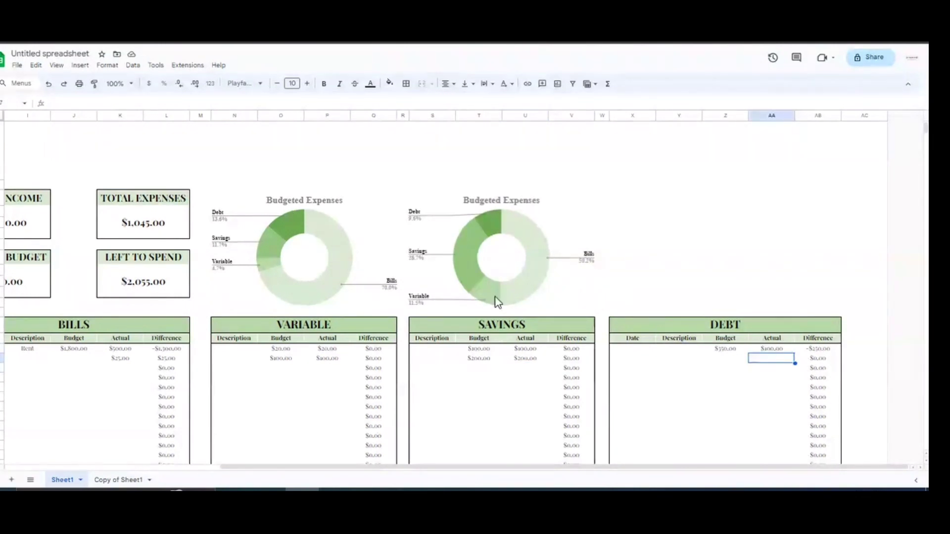
# - Review the summary table, total boxes and both doughnut charts against the newly entered actual amounts
pyautogui.hscroll(-6, 311, 249)
pyautogui.hscroll(6, 311, 250)
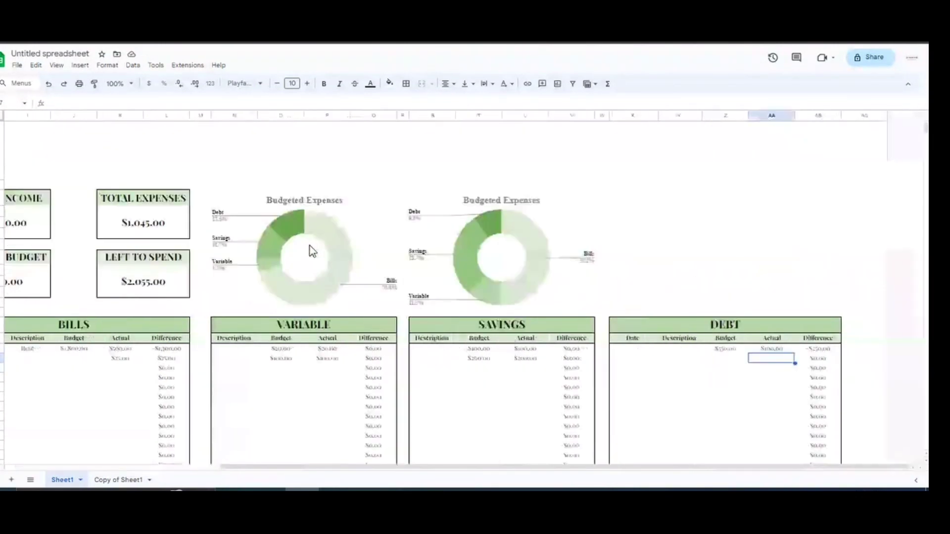
pyautogui.hscroll(-2, 311, 250)
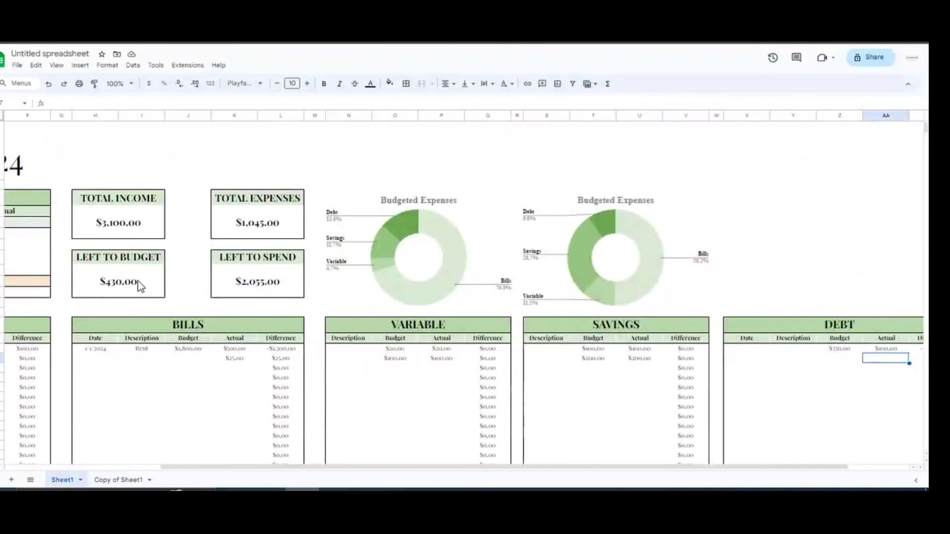
pyautogui.hscroll(-4, 139, 284)
pyautogui.hscroll(6, 139, 283)
pyautogui.hscroll(-6, 138, 283)
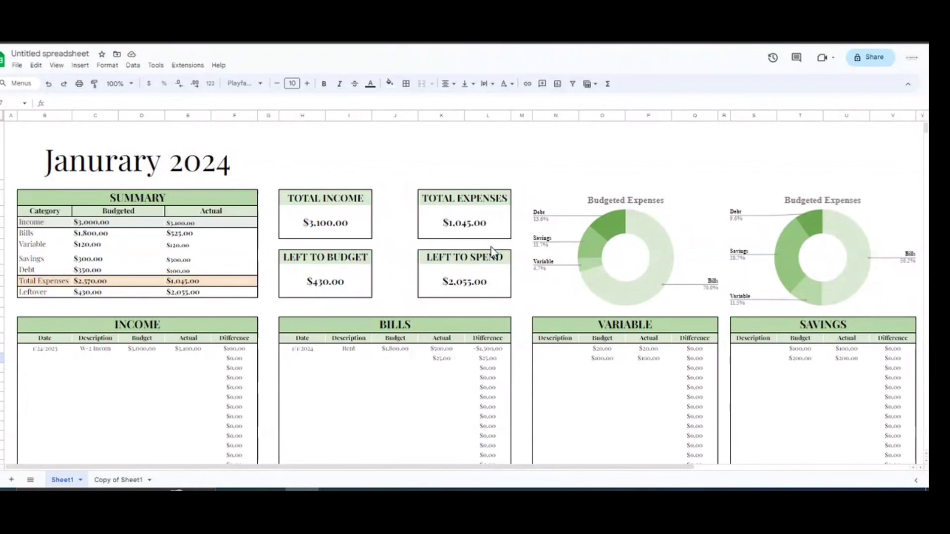
pyautogui.hscroll(6, 492, 250)
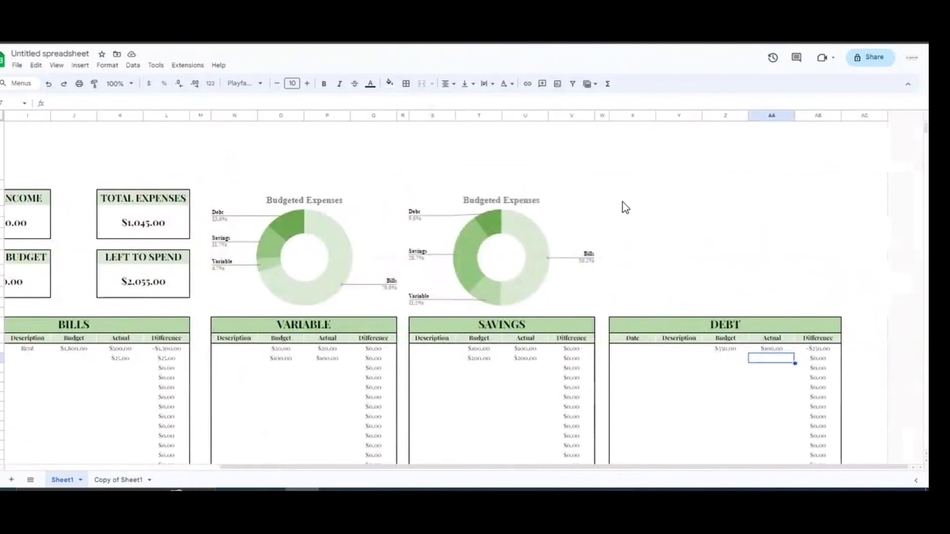
# - Merge cells X3:AB3 above the DEBT table and enter the heading GOALS
pyautogui.moveTo(616, 199); pyautogui.dragTo(813, 202)
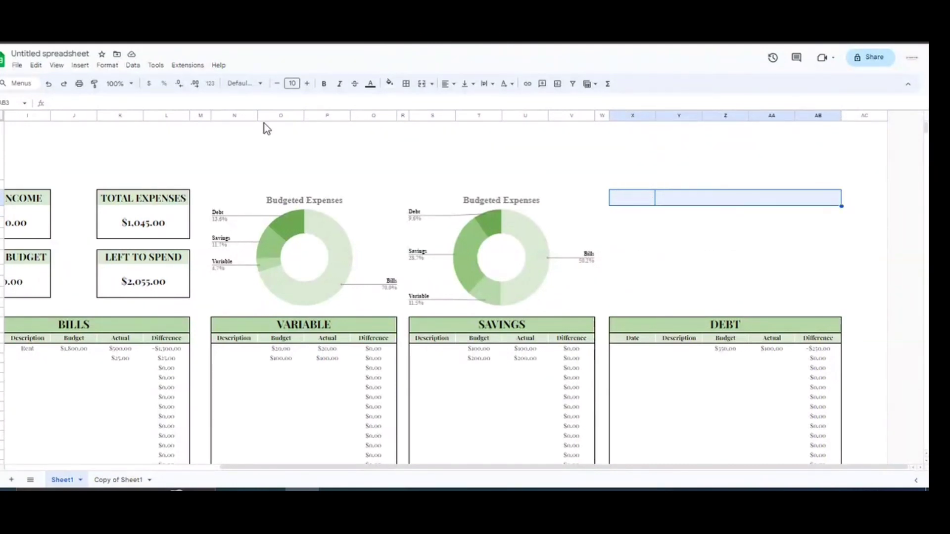
pyautogui.click(423, 84)
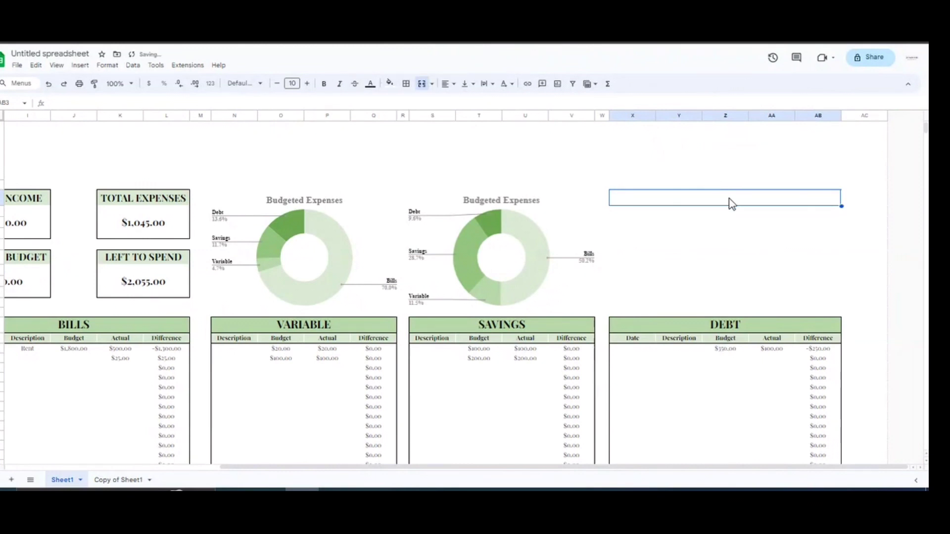
pyautogui.write('GOAL')
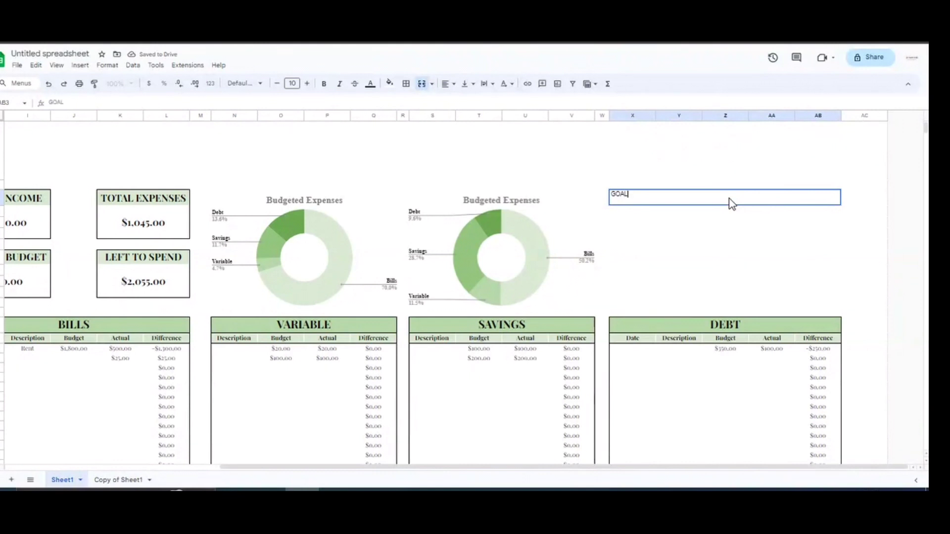
pyautogui.write('S')
# - Format the GOALS heading in the Playfair font at size 20, centered, with a light green fill
pyautogui.click(245, 84)
pyautogui.click(267, 178)
pyautogui.click(389, 84)
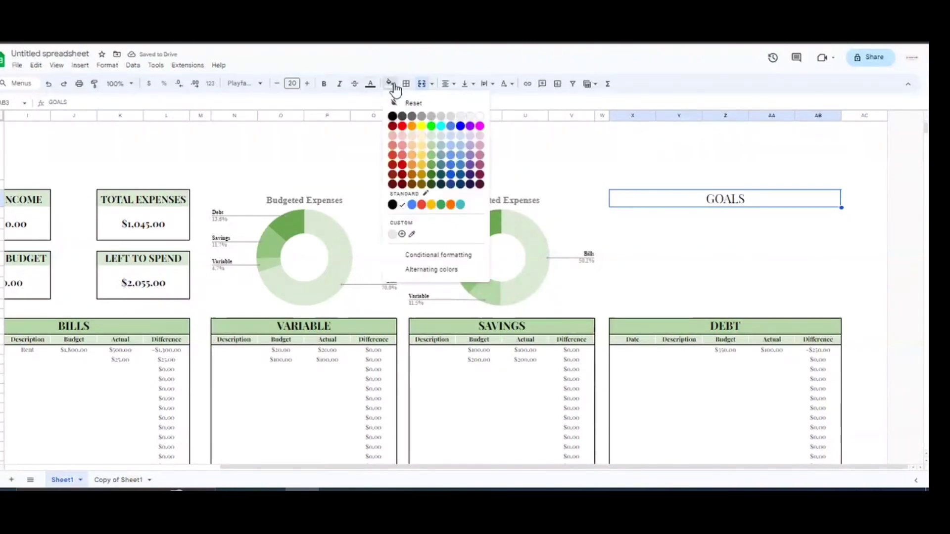
pyautogui.click(432, 135)
# - Add an outer border around the GOALS box, from the heading down to row 11 across columns X to AB
pyautogui.moveTo(724, 199); pyautogui.dragTo(817, 294)
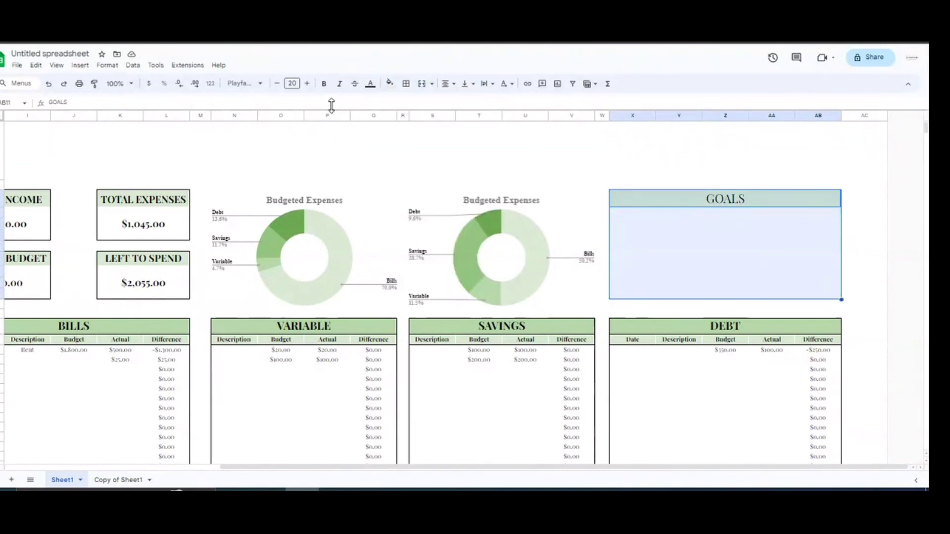
pyautogui.click(405, 84)
pyautogui.click(474, 104)
pyautogui.click(632, 213)
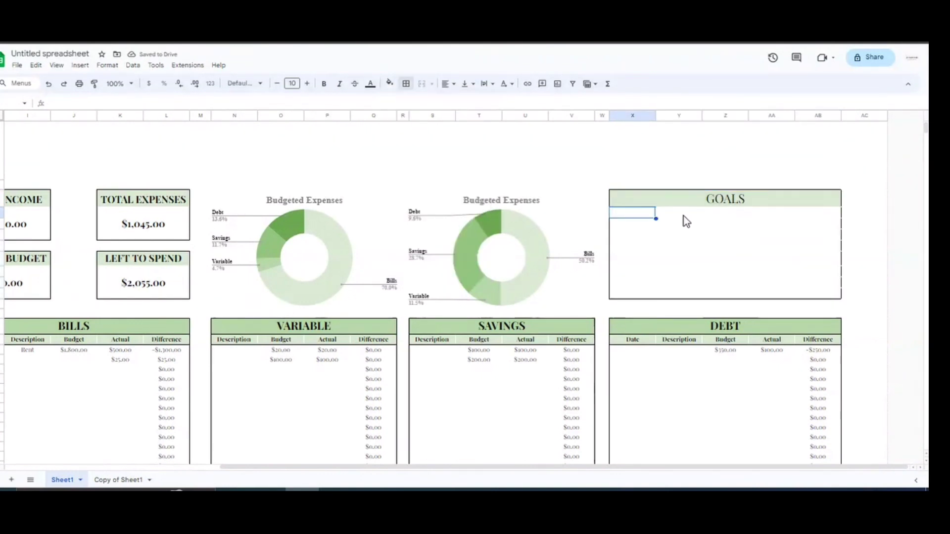
pyautogui.moveTo(661, 213); pyautogui.dragTo(801, 286)
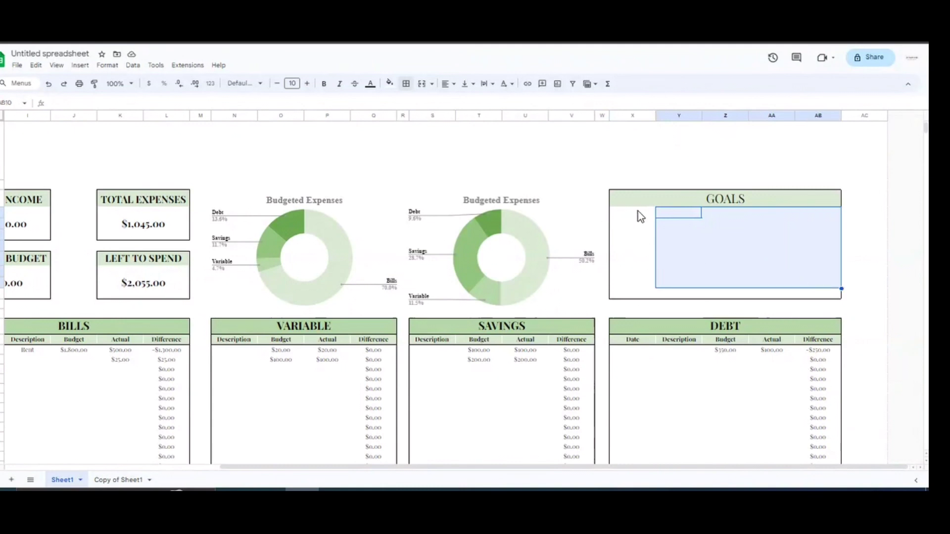
pyautogui.moveTo(639, 212); pyautogui.dragTo(646, 298)
pyautogui.click(663, 236)
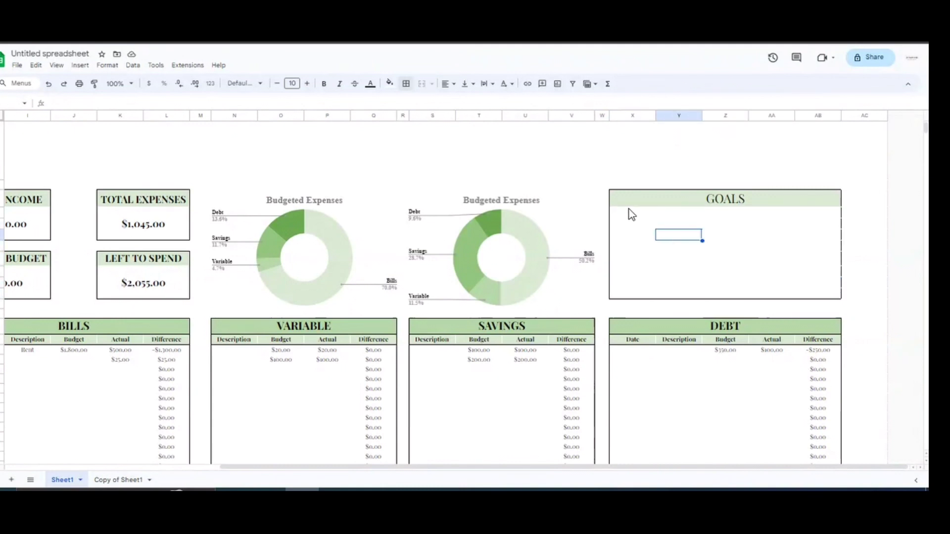
pyautogui.moveTo(633, 210); pyautogui.dragTo(819, 295)
pyautogui.click(693, 251)
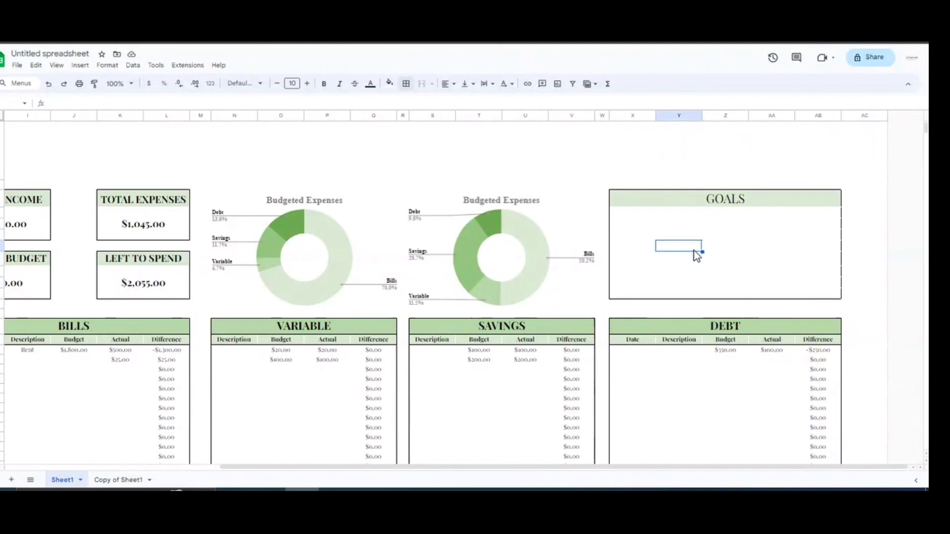
# - Insert a checkbox in the first cell of column X beneath the GOALS heading
pyautogui.click(630, 214)
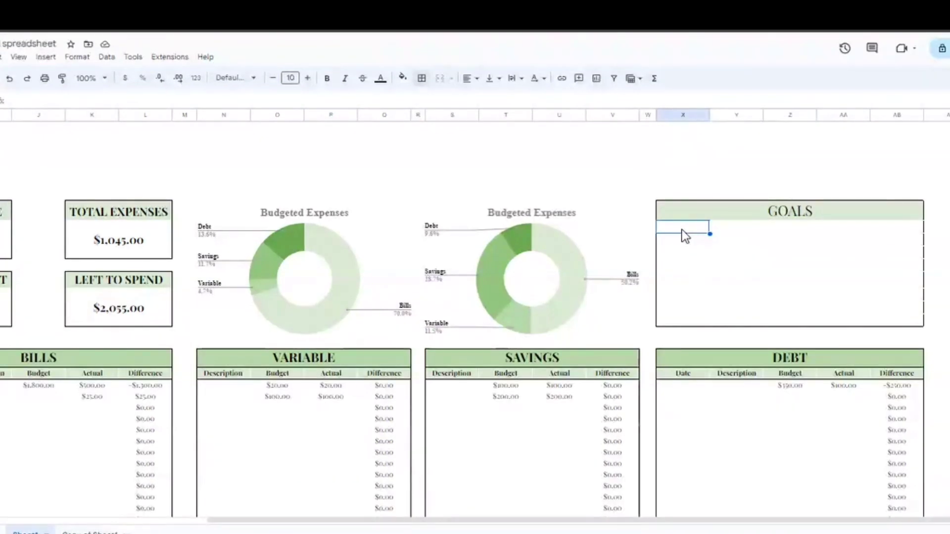
pyautogui.moveTo(682, 229)
pyautogui.mouseDown()
pyautogui.moveTo(693, 314)
pyautogui.moveTo(687, 231)
pyautogui.mouseUp()
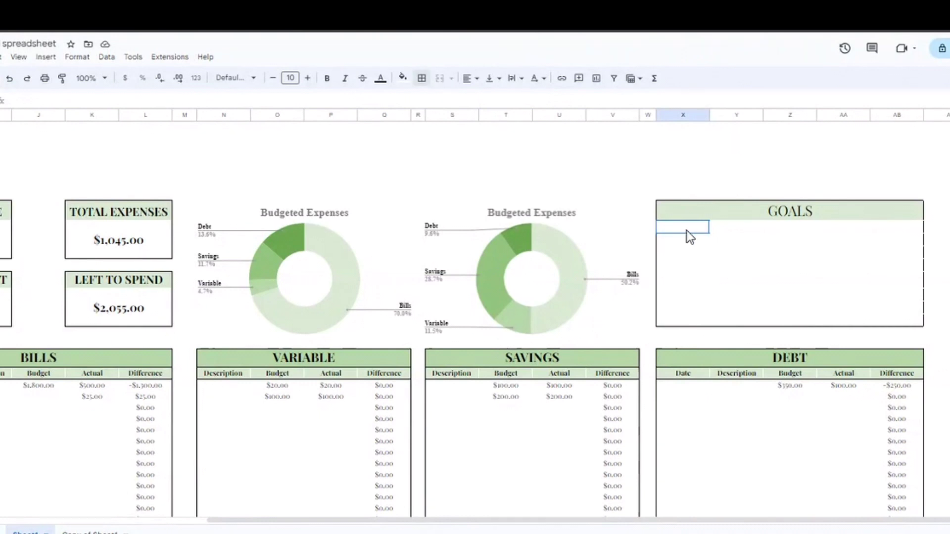
pyautogui.click(47, 58)
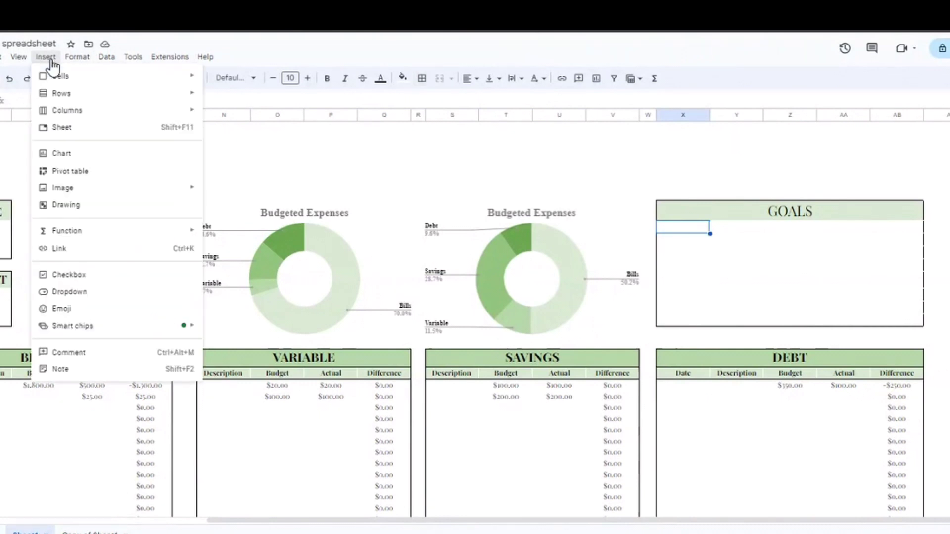
pyautogui.click(148, 274)
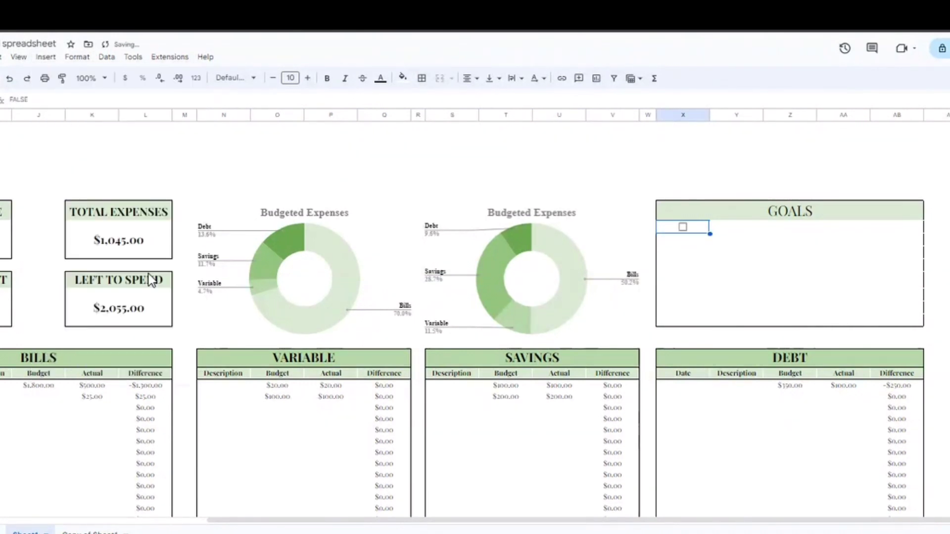
# - Copy the checkbox down column X through the rows of the GOALS box
pyautogui.click(703, 278)
pyautogui.click(691, 230)
pyautogui.moveTo(710, 233); pyautogui.dragTo(704, 314)
pyautogui.click(731, 280)
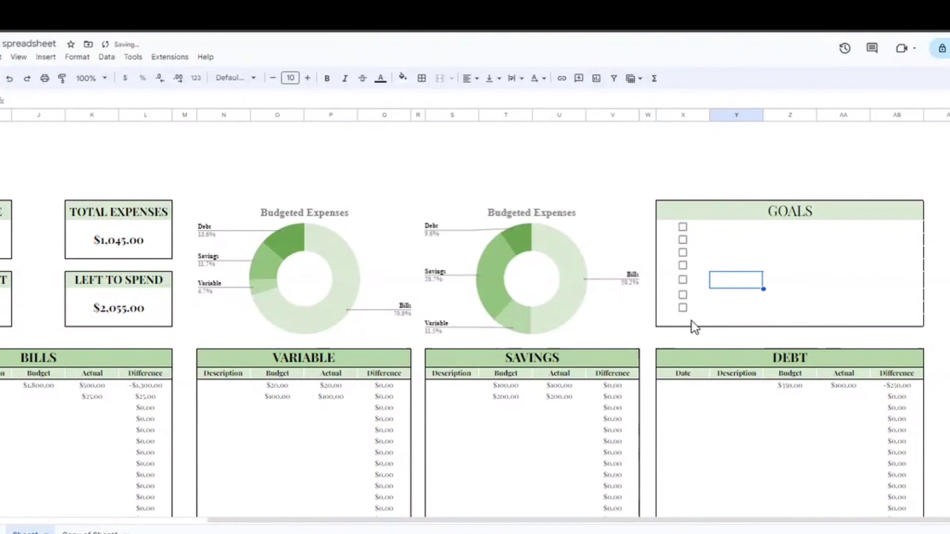
pyautogui.click(685, 309)
pyautogui.click(685, 308)
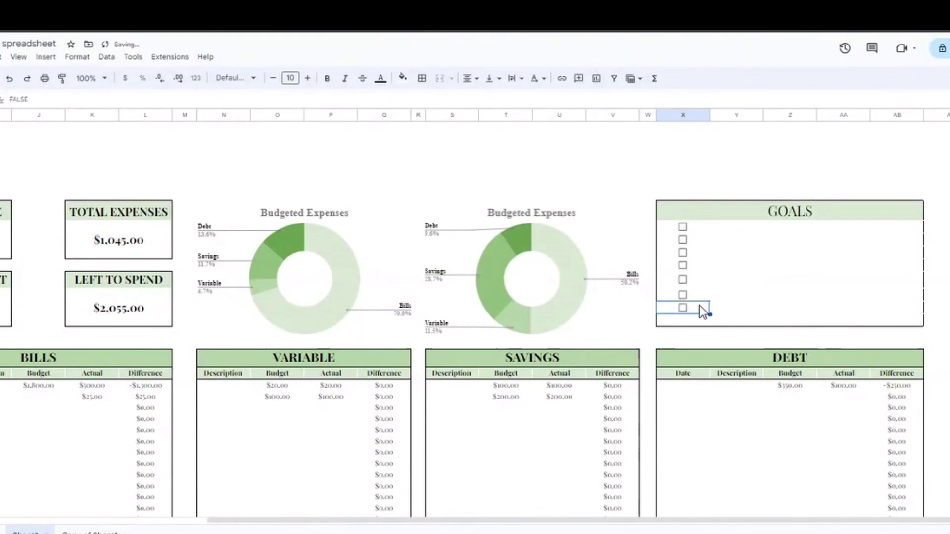
# - Merge the cells beside the first checkbox across columns Y to AB and copy the merge down to the remaining goal rows
pyautogui.click(811, 227)
pyautogui.moveTo(741, 230); pyautogui.dragTo(880, 236)
pyautogui.moveTo(880, 236); pyautogui.dragTo(885, 230)
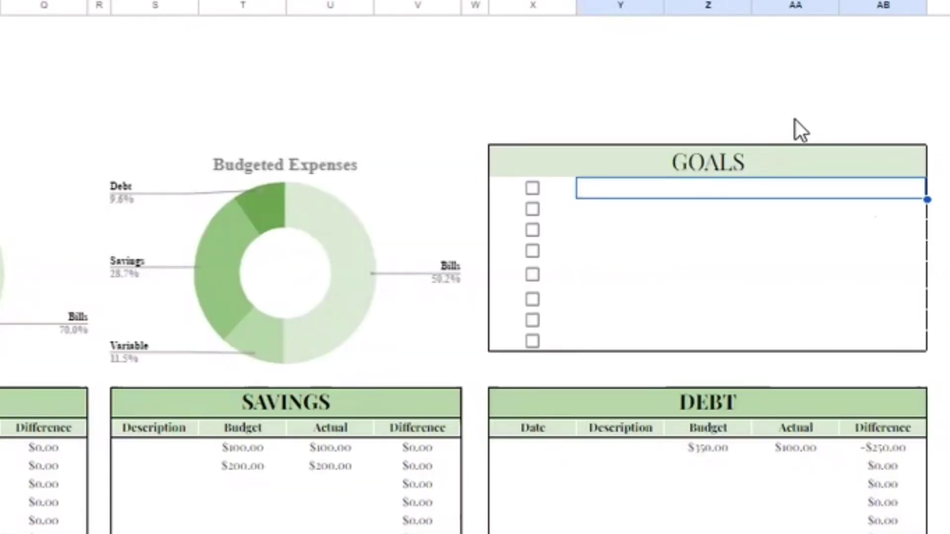
pyautogui.click(907, 277)
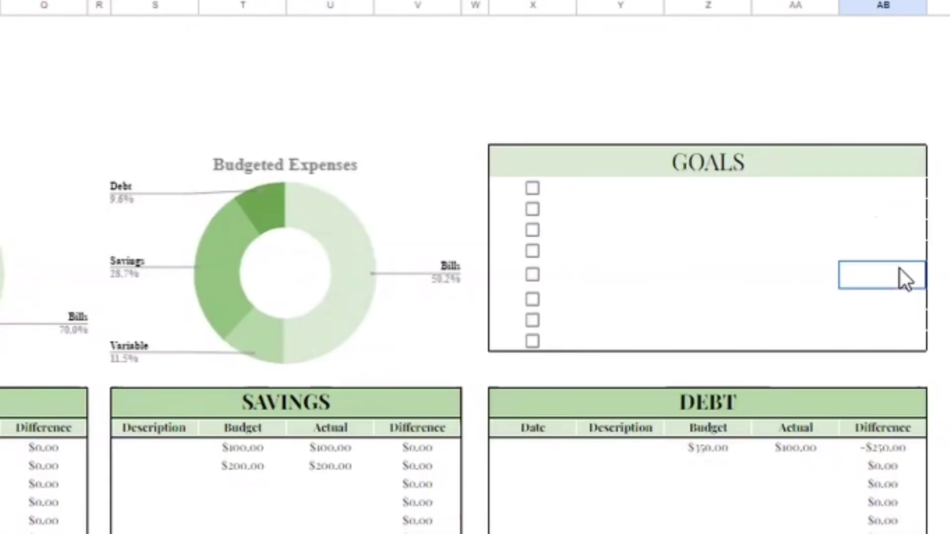
pyautogui.click(914, 190)
pyautogui.moveTo(924, 196); pyautogui.dragTo(927, 351)
pyautogui.click(868, 337)
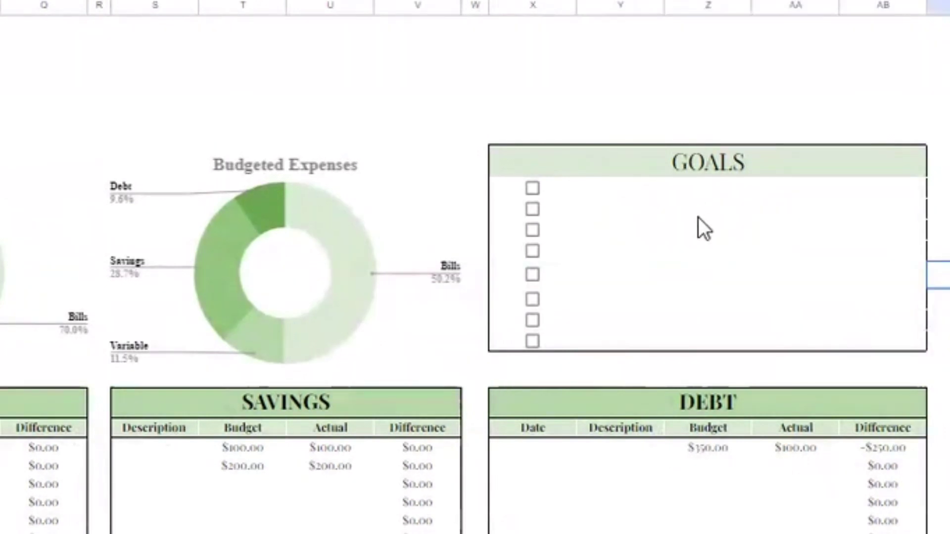
pyautogui.click(697, 218)
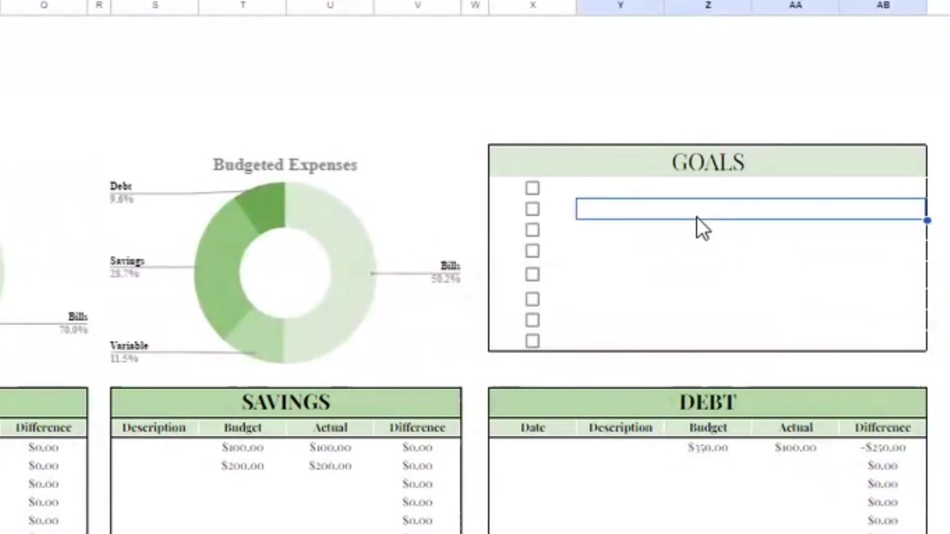
pyautogui.click(618, 187)
pyautogui.doubleClick(626, 185)
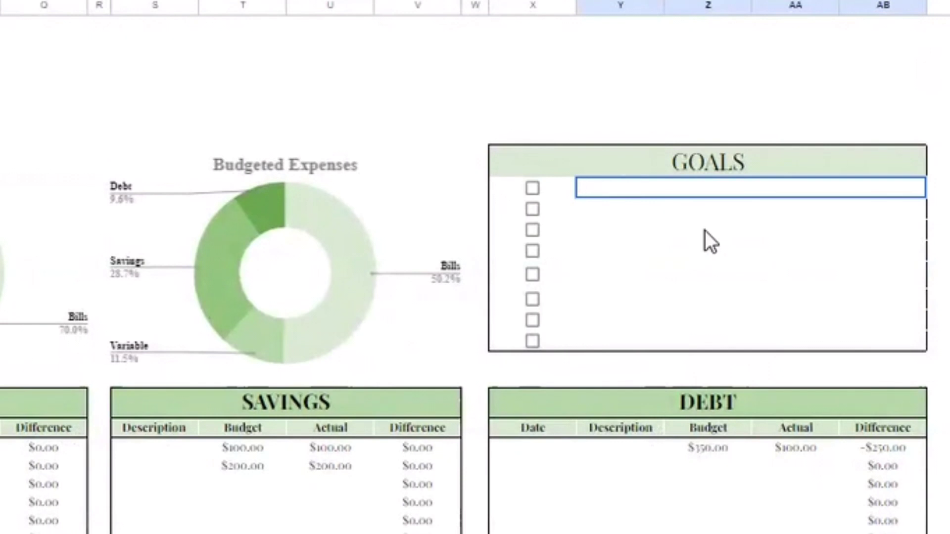
# - Enter "Your monthly goals" beside the first checkbox in the GOALS box and apply the Playfair font to the merged goal rows
pyautogui.write('Your mon')
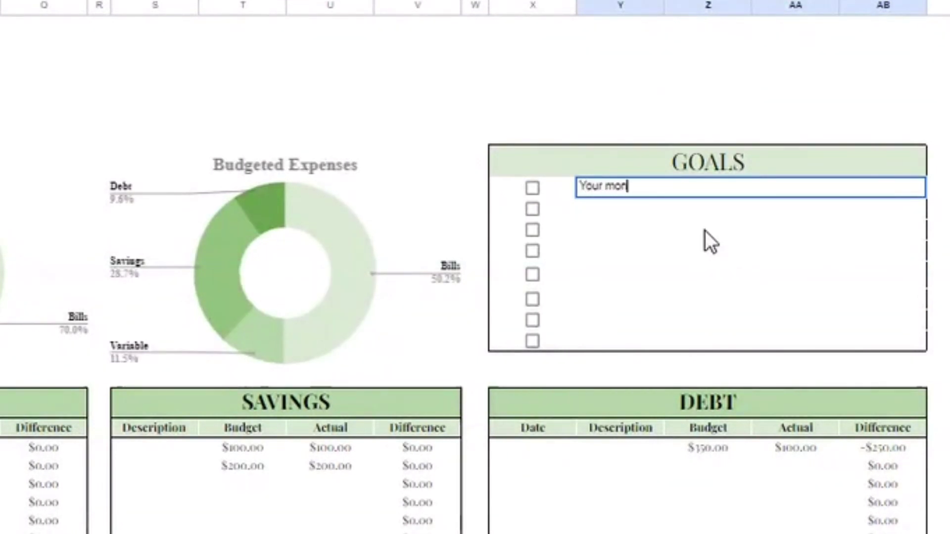
pyautogui.write('thly goals')
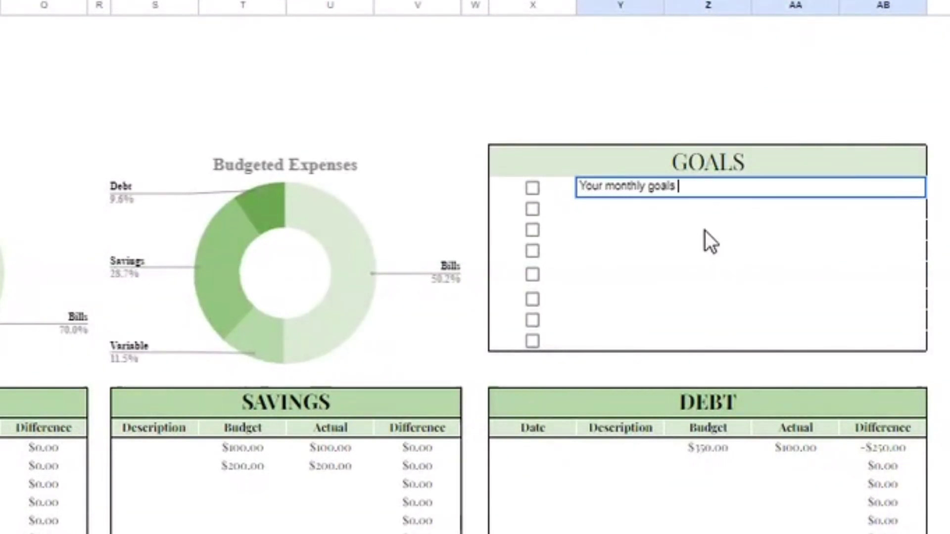
pyautogui.click(649, 274)
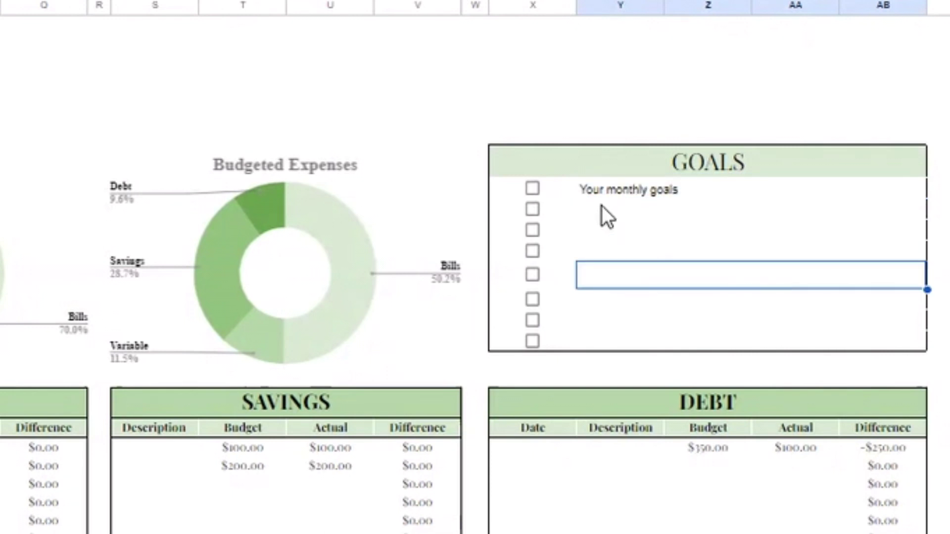
pyautogui.moveTo(594, 196); pyautogui.dragTo(768, 351)
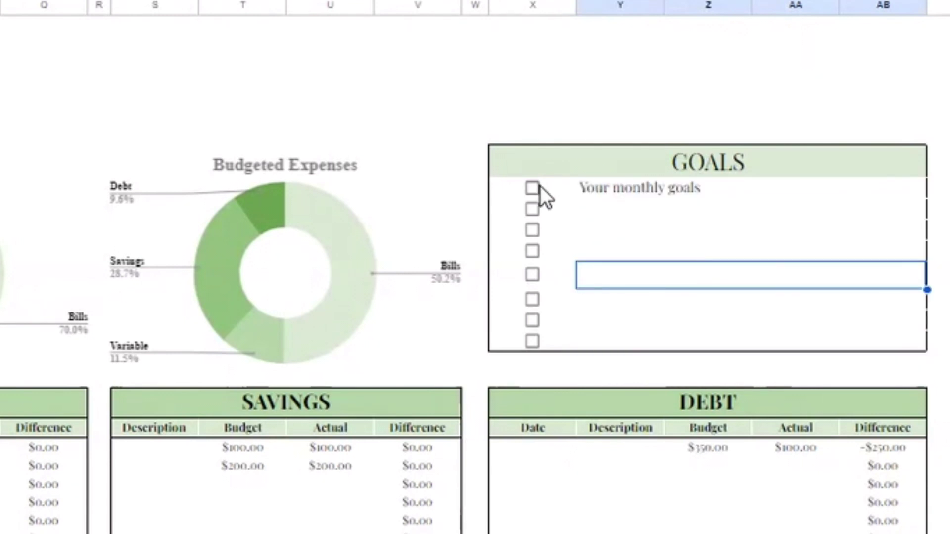
# - Test the GOALS checklist by ticking the first two checkboxes in column X
pyautogui.click(534, 189)
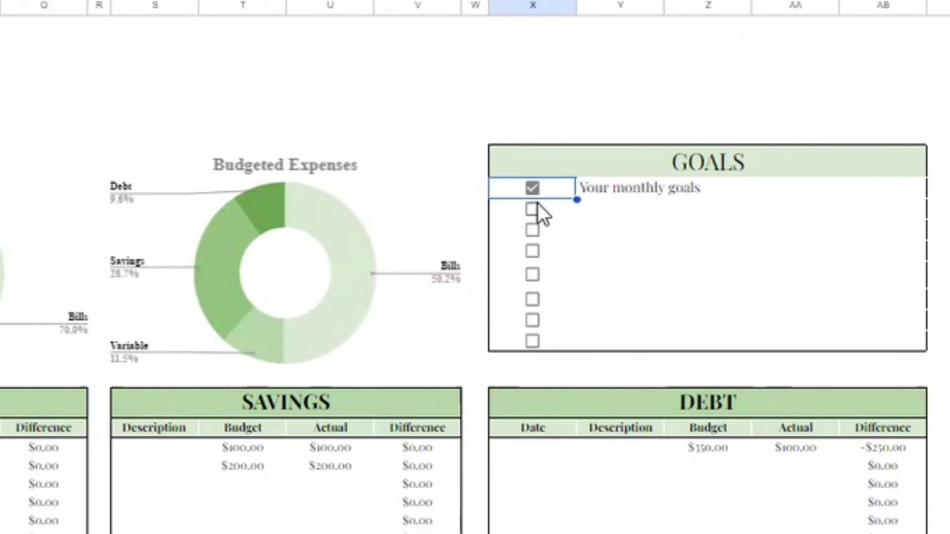
pyautogui.click(532, 210)
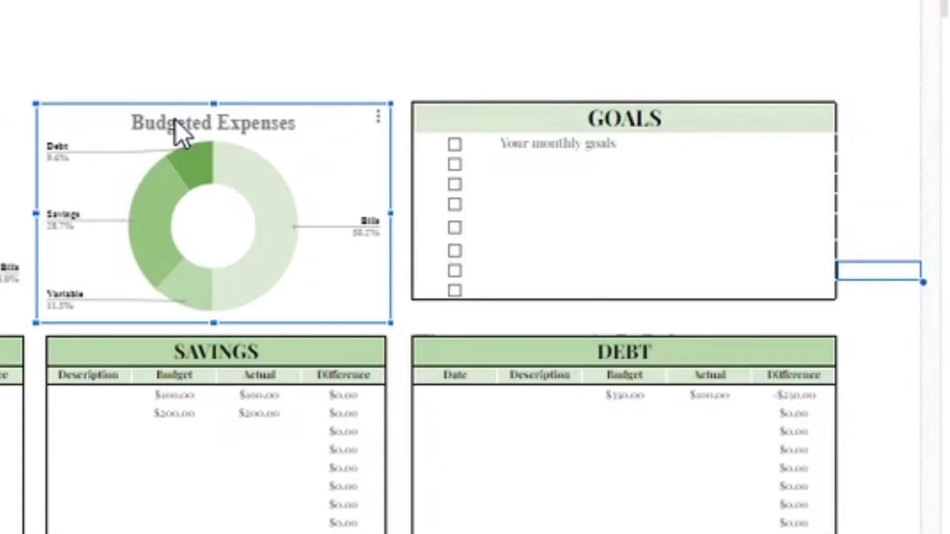
# - Change the title of the doughnut chart above the SAVINGS table to "Actual Expenses" and close the chart editor
pyautogui.doubleClick(176, 121)
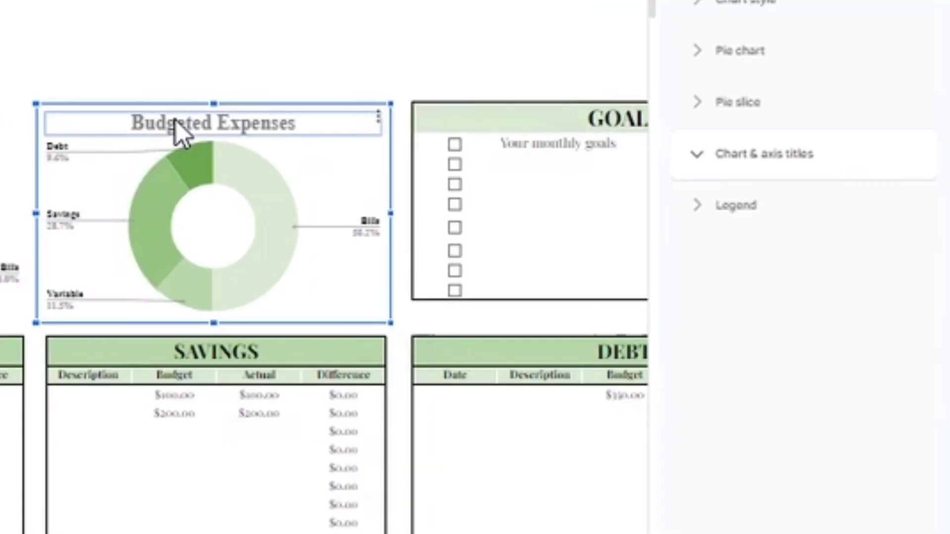
pyautogui.click(176, 123)
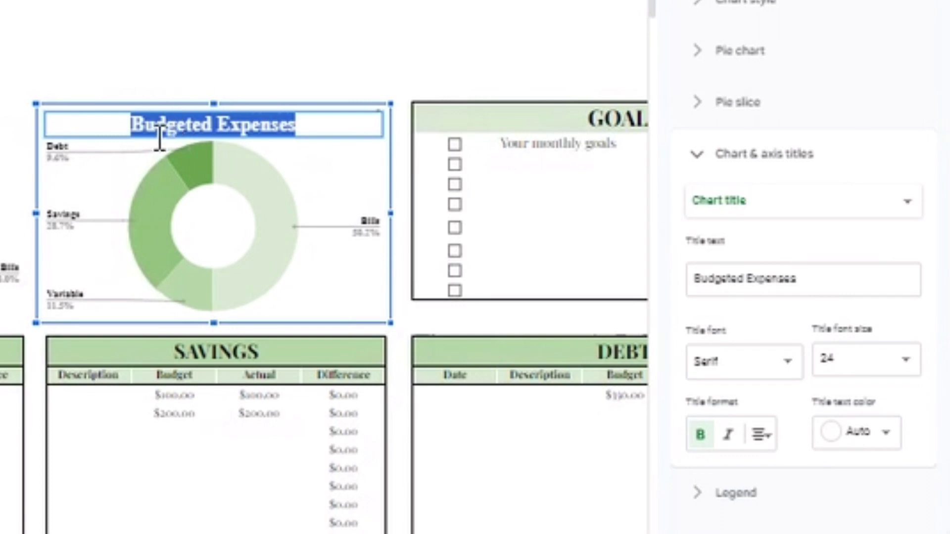
pyautogui.click(166, 124)
pyautogui.doubleClick(168, 122)
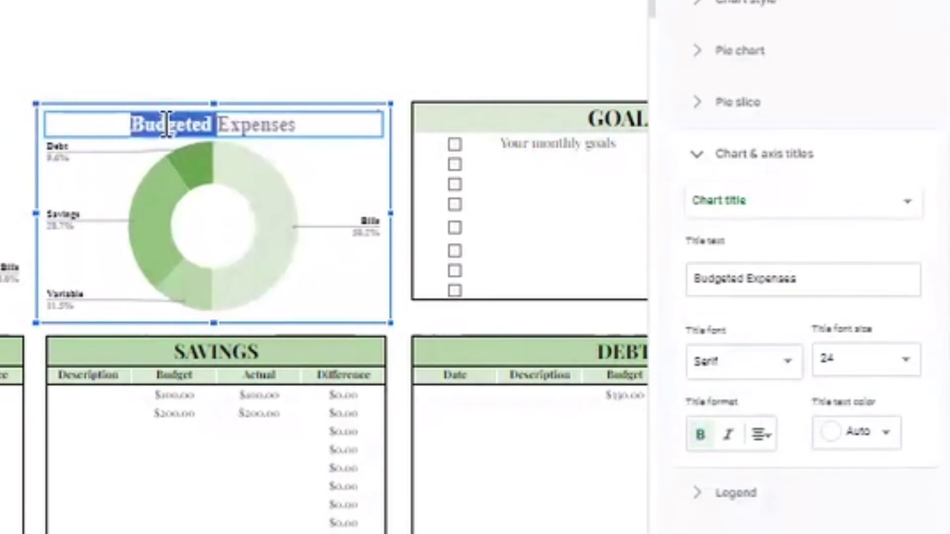
pyautogui.write('Actual')
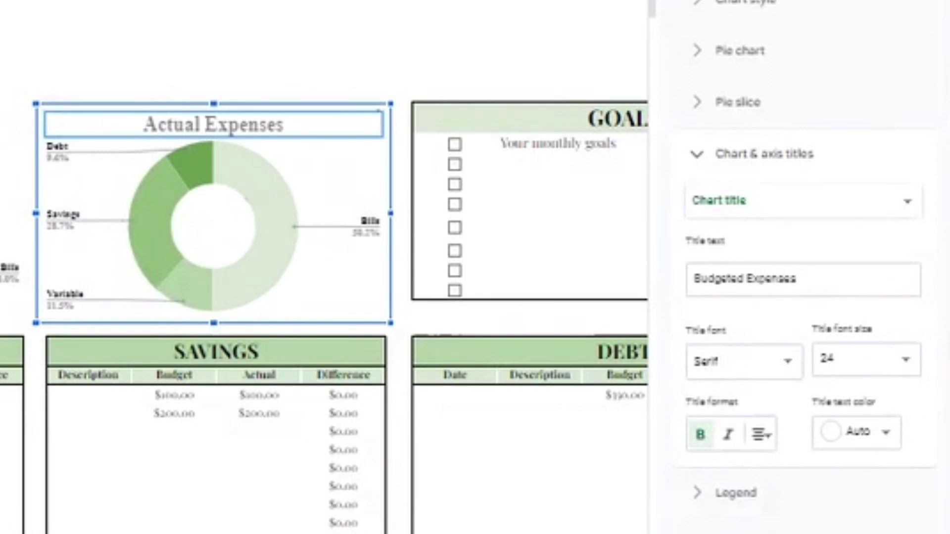
pyautogui.click(924, 2)
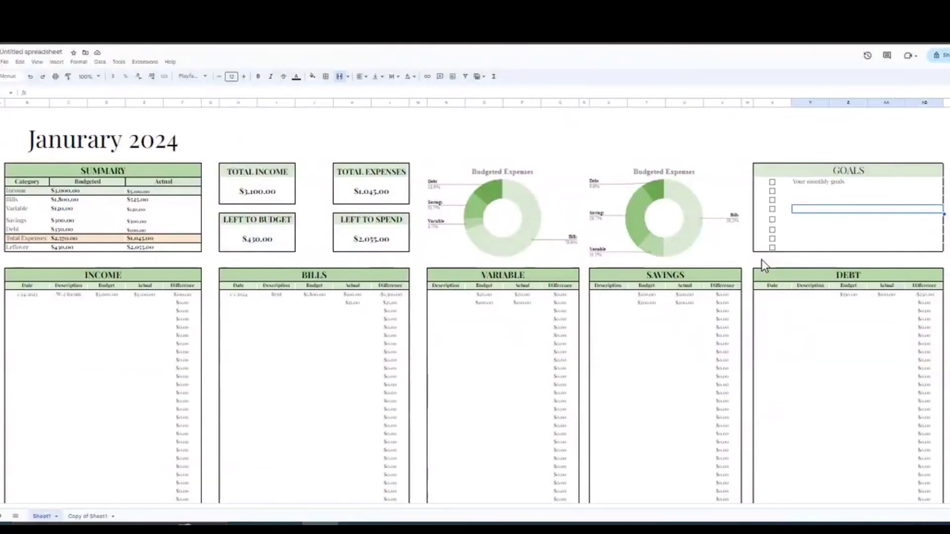